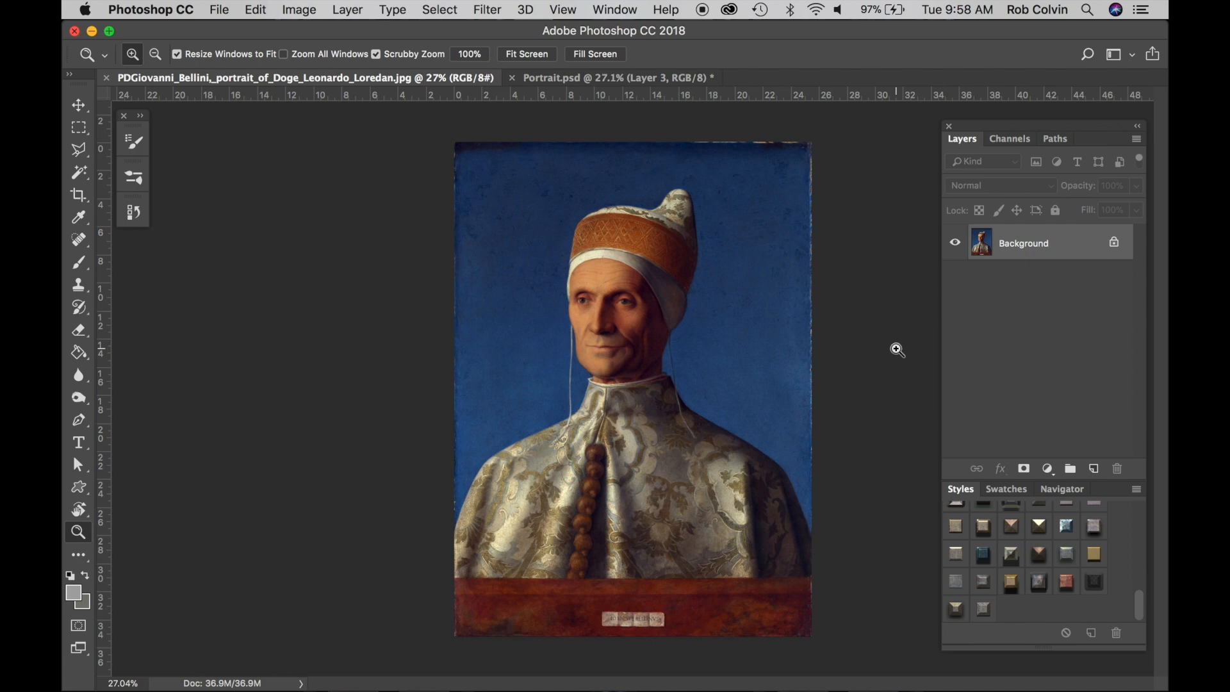
Start a Pen tool shape along the sleeve and shoulder, from the painting's left edge to the hat cord near the collar
left_click_drag(444, 499, 540, 495)
scroll(541, 495, "left", 10)
scroll(540, 495, "down", 2)
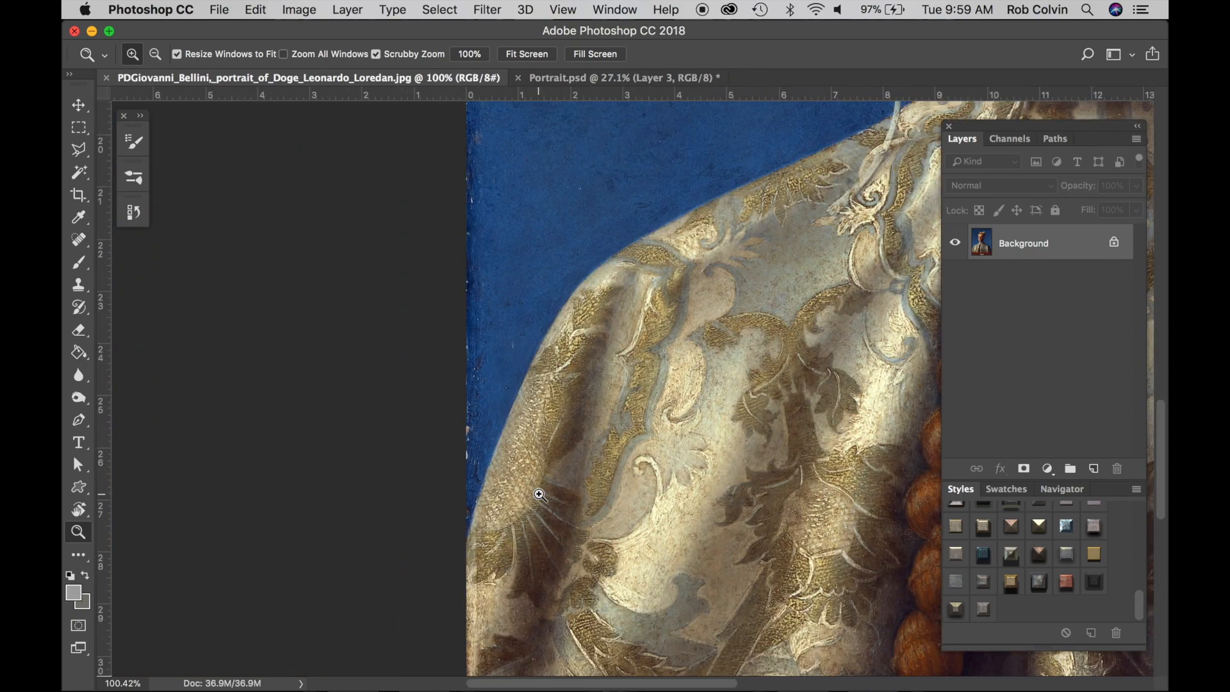
key("p")
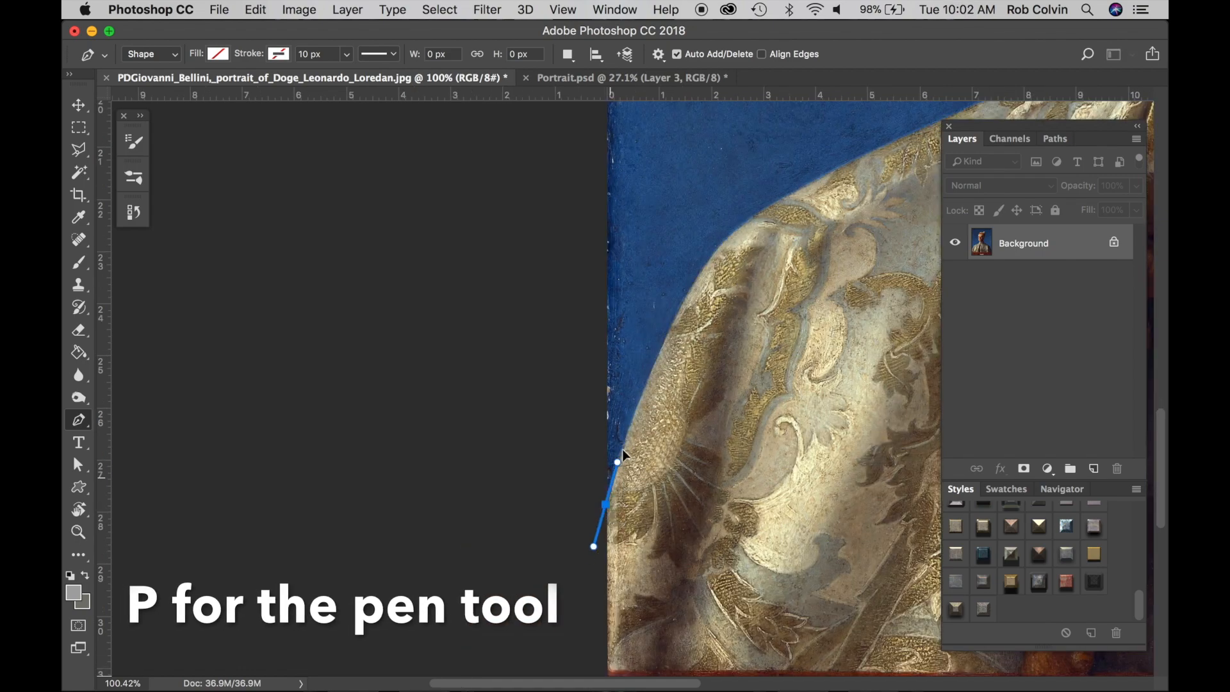
left_click(622, 448)
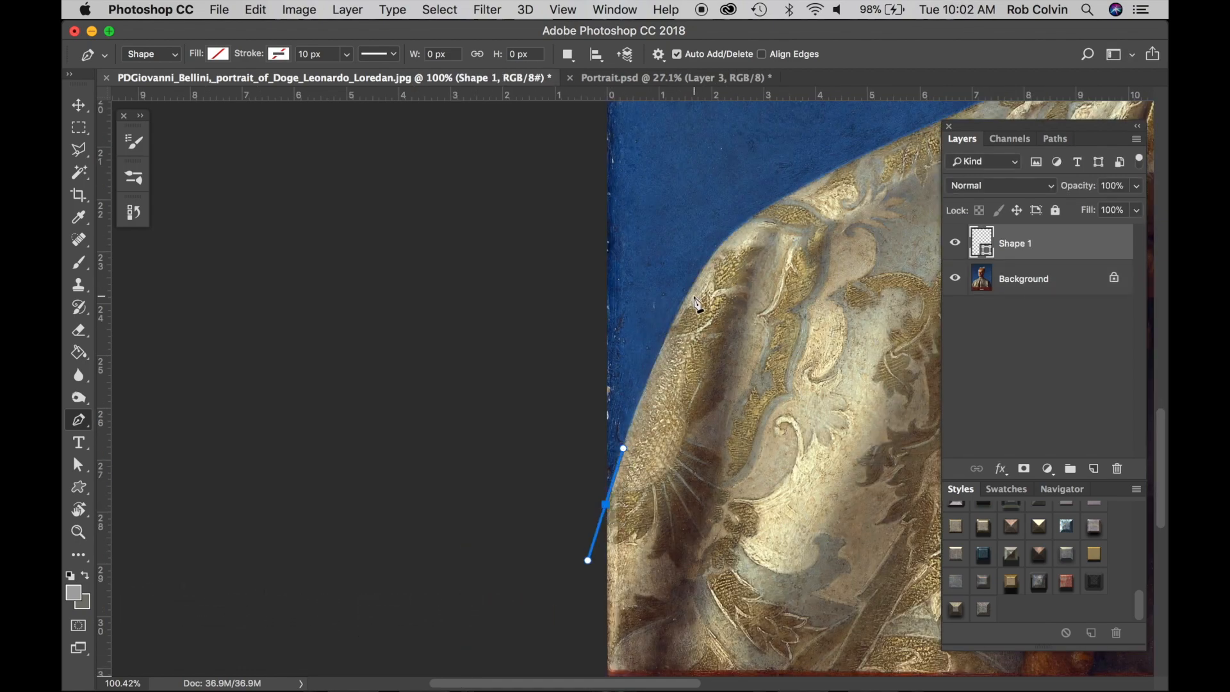
left_click(722, 243)
left_click_drag(722, 244, 755, 232)
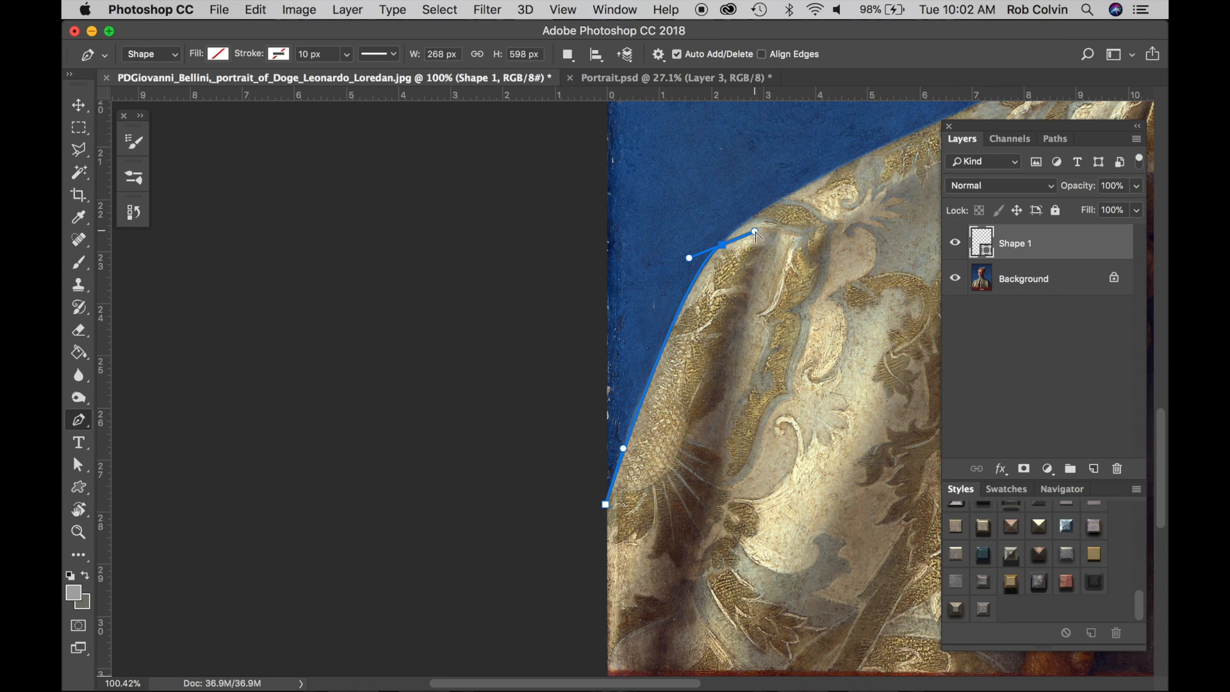
left_click_drag(756, 231, 753, 211)
left_click_drag(799, 190, 805, 187)
scroll(806, 186, "right", 5)
left_click(766, 181)
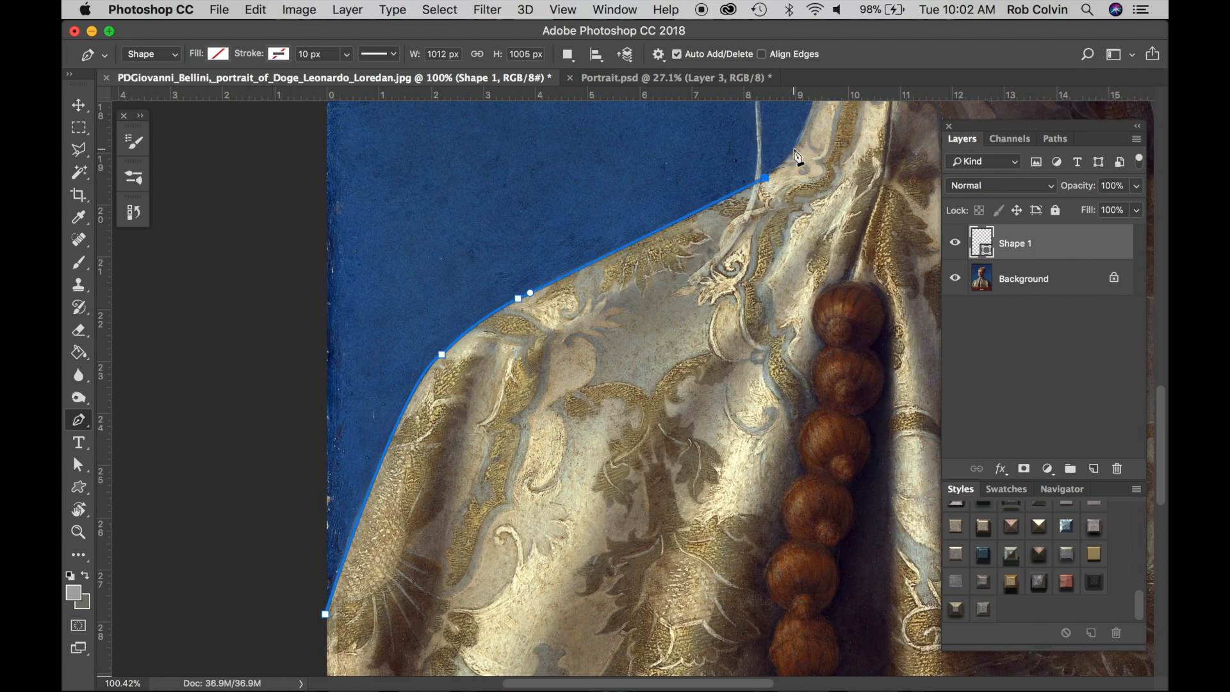
Continue the Pen outline up the robe's collar and around the jaw on the figure's left side in the painting
scroll(799, 165, "up", 3)
left_click(732, 290)
left_click(765, 192)
left_click(759, 181)
left_click(778, 176)
left_click(726, 125)
scroll(726, 125, "up", 3)
left_click_drag(708, 228, 709, 218)
Continue the Pen outline up the cheek and white headband to the side of the hat
scroll(709, 218, "up", 3)
left_click(686, 382)
left_click(680, 326)
left_click(683, 292)
left_click(691, 249)
left_click(690, 244)
left_click(702, 223)
Trace the top of the hat, its raised peak and its back edge with curved path segments
left_click_drag(804, 165, 874, 157)
scroll(874, 156, "right", 5)
left_click_drag(754, 173, 778, 175)
left_click_drag(797, 156, 811, 122)
scroll(803, 147, "right", 3)
left_click_drag(823, 198, 826, 213)
left_click_drag(837, 377, 832, 402)
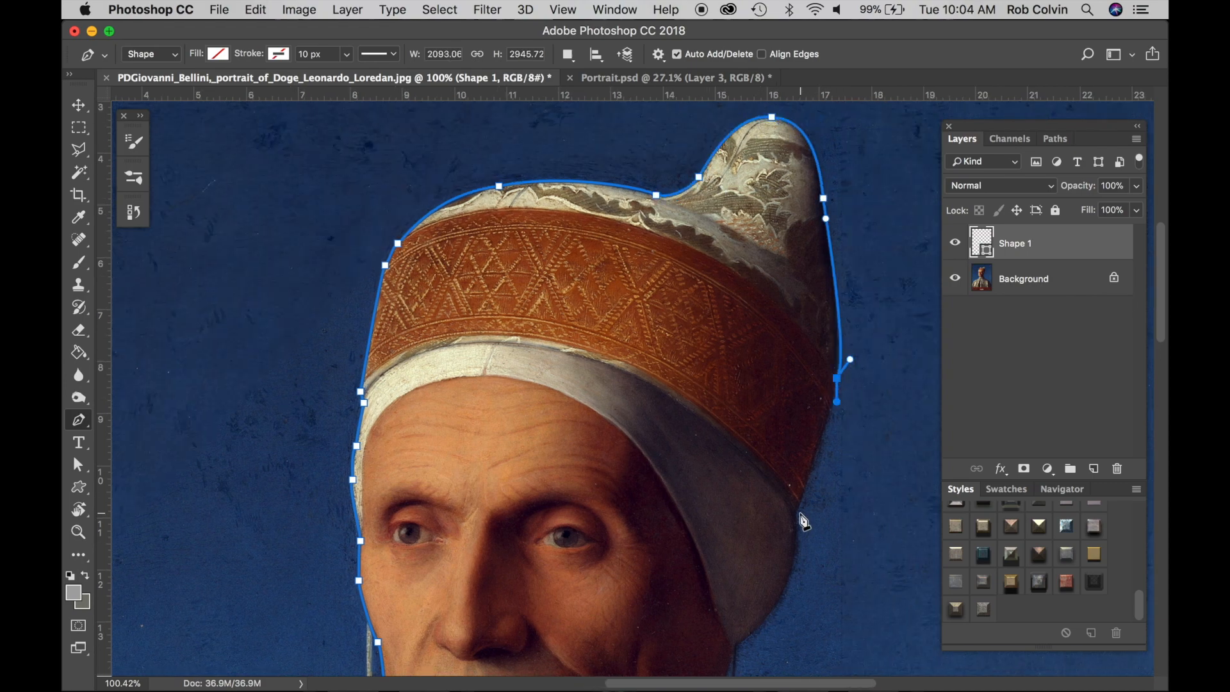
Continue the Pen outline down the back of the headcloth and the neck to the collar's outer corner
left_click(799, 513)
scroll(799, 513, "down", 3)
left_click_drag(788, 512, 779, 523)
left_click(736, 576)
scroll(788, 533, "down", 6)
left_click(747, 478)
left_click(745, 538)
scroll(746, 537, "down", 5)
left_click(744, 391)
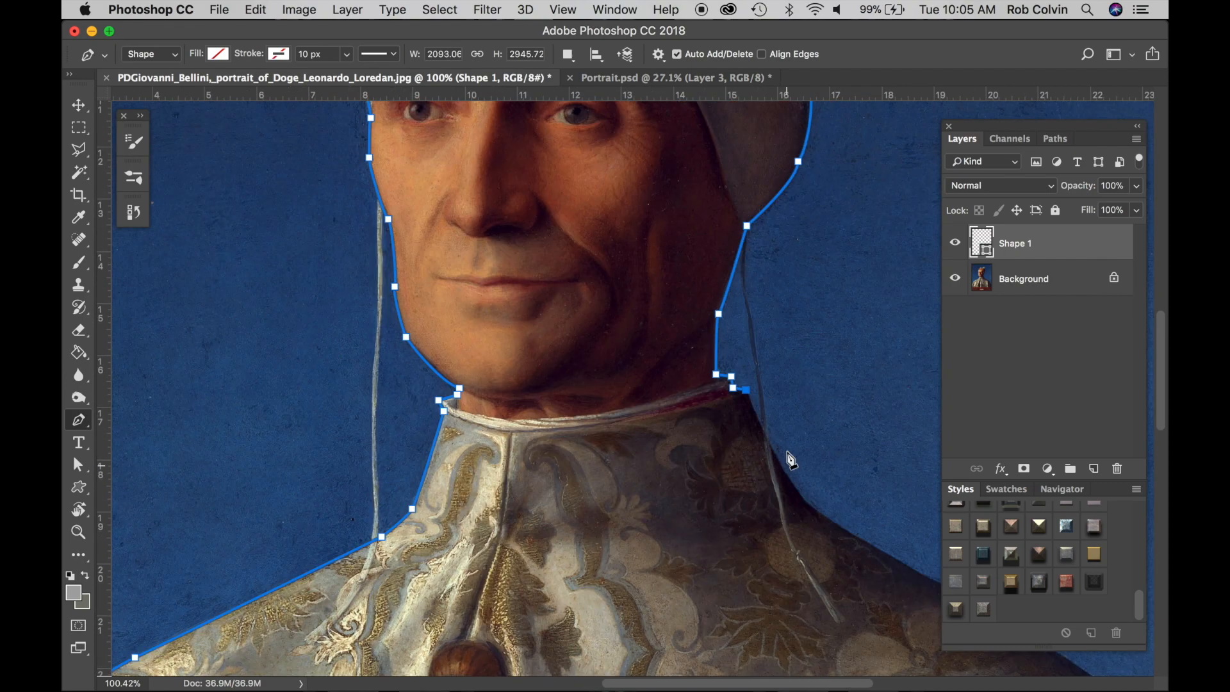
Trace the collar and far shoulder down to the red ledge at the painting's right edge
left_click(818, 511)
scroll(819, 511, "down", 14)
left_click_drag(753, 210, 767, 244)
left_click_drag(875, 477, 909, 532)
scroll(909, 532, "down", 3)
left_click(887, 576)
Close the Pen outline along the top of the red ledge and fit the whole painting in view
scroll(887, 576, "left", 20)
left_click(838, 275)
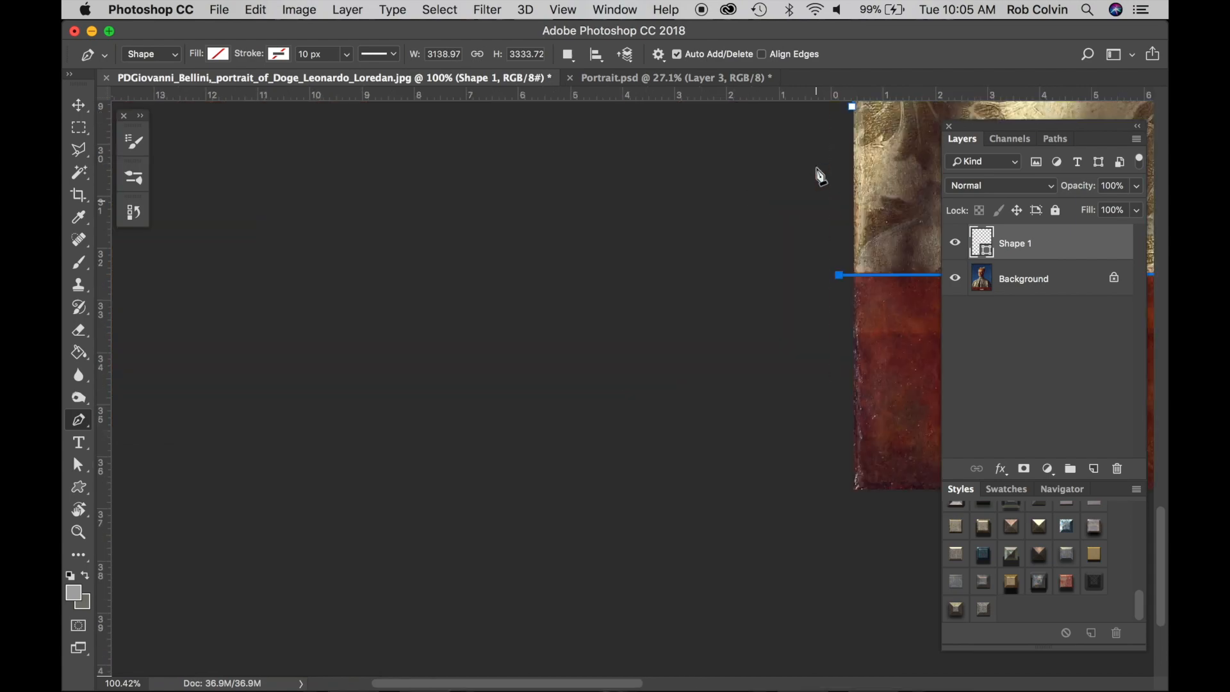
scroll(826, 186, "up", 10)
left_click(851, 352)
key("super+0")
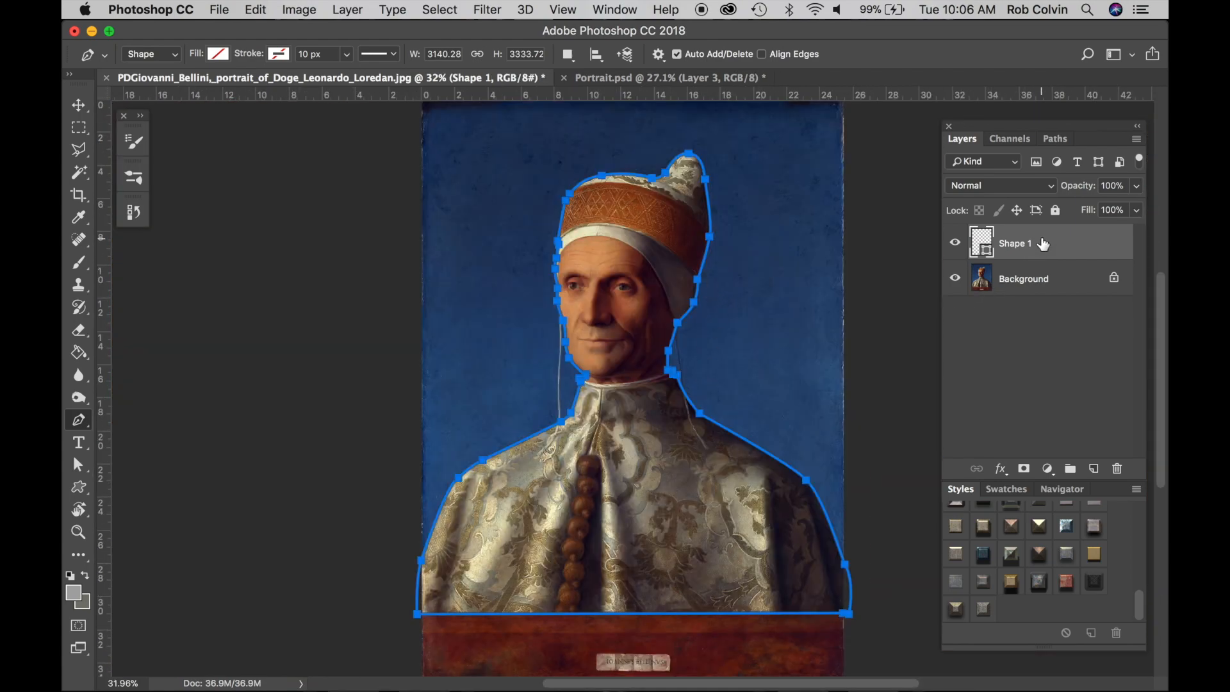
Load the Shape 1 path as a selection and use it to create a layer mask on the Background layer
left_click(1057, 139)
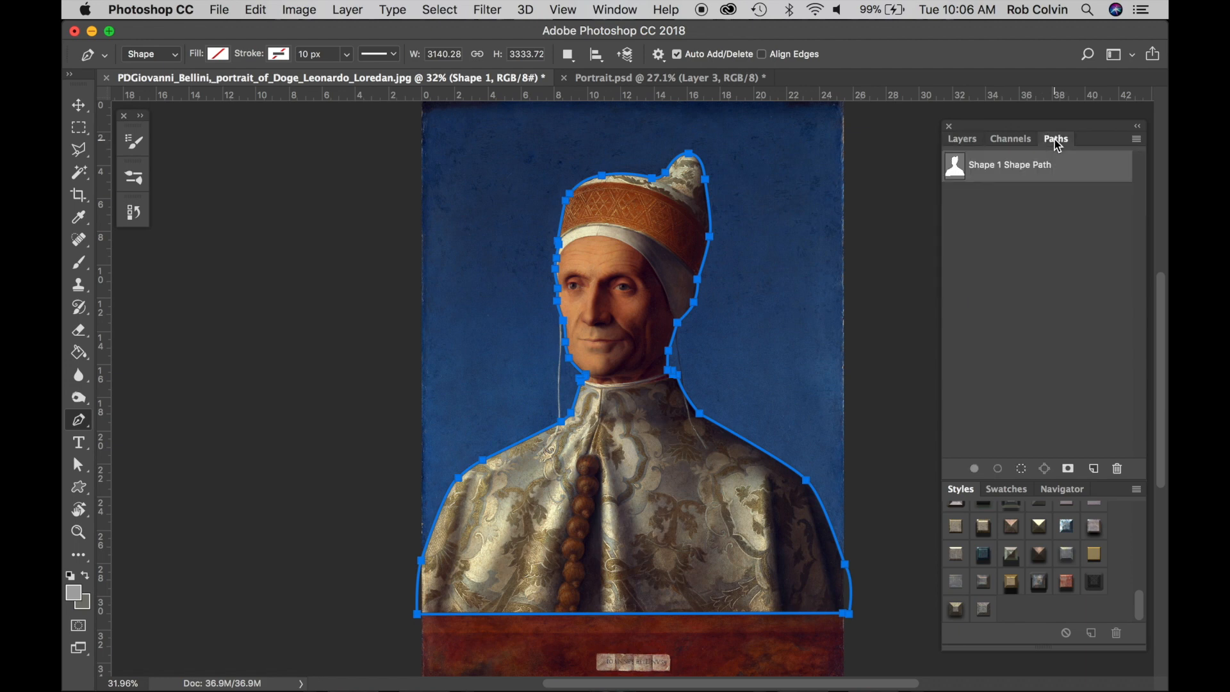
left_click(1022, 471)
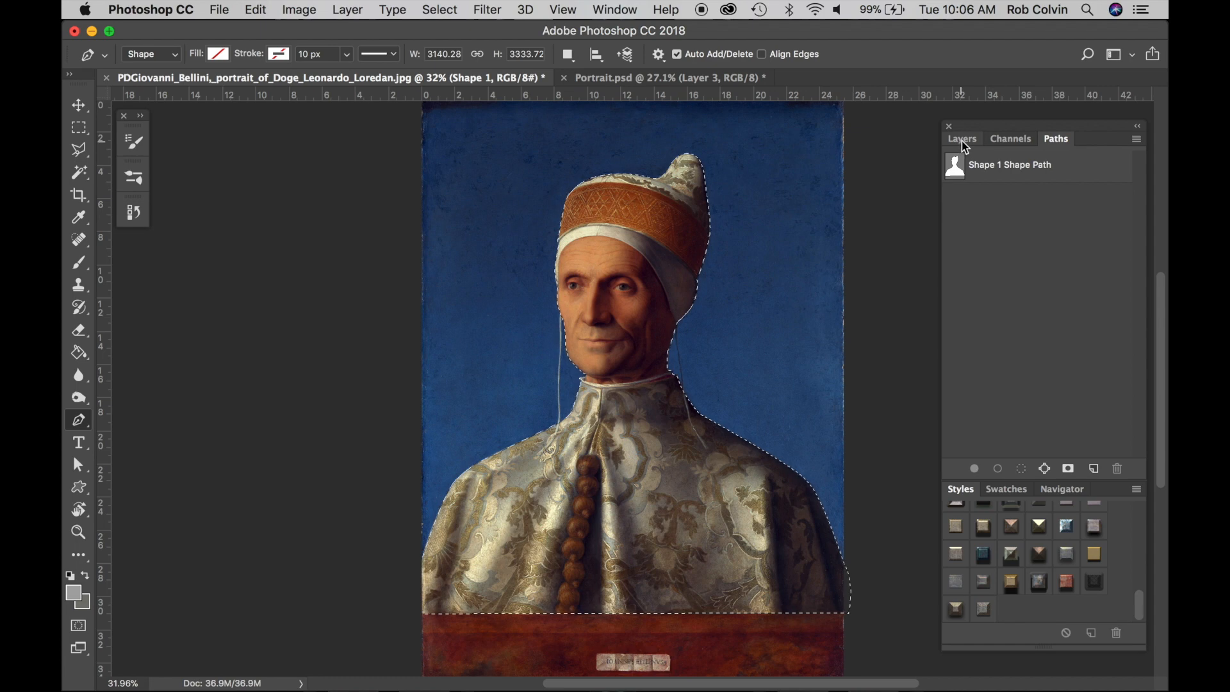
left_click(963, 140)
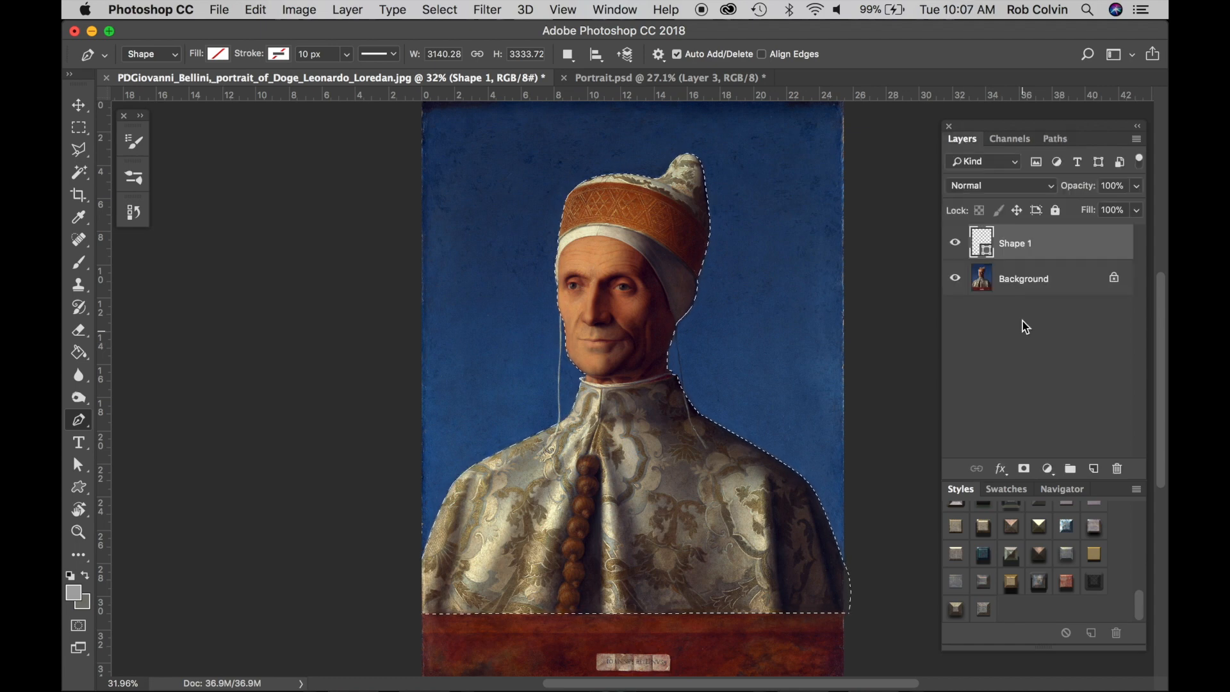
left_click(1023, 284)
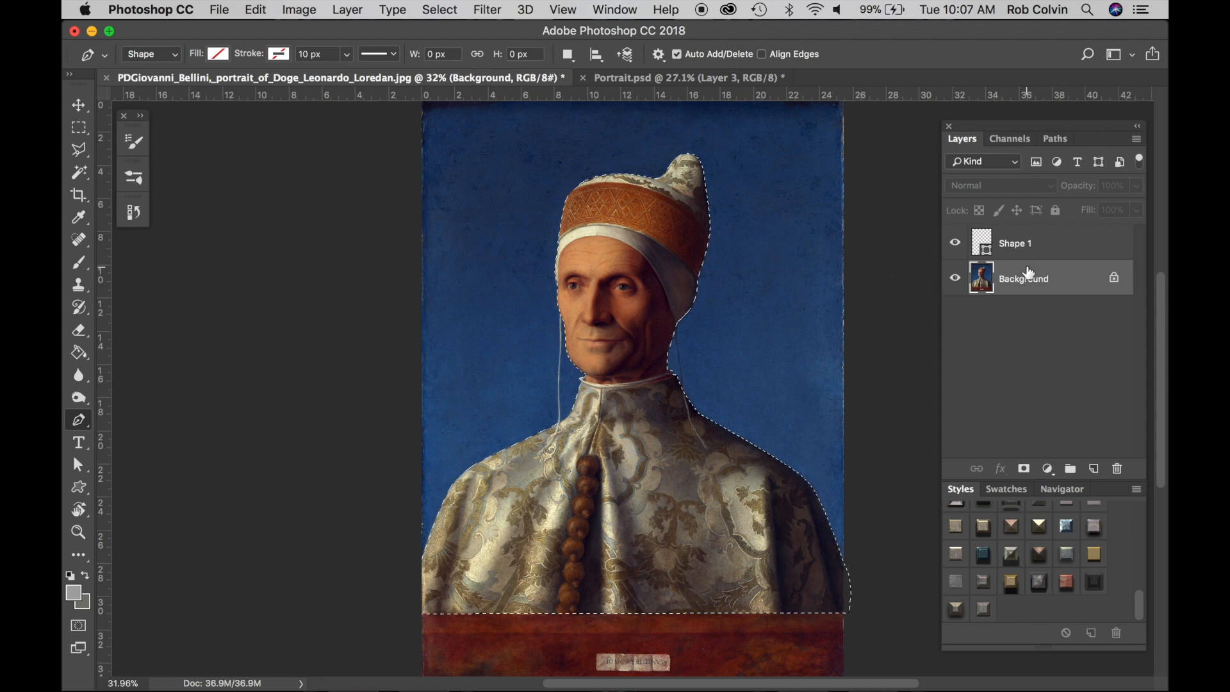
left_click(1025, 470)
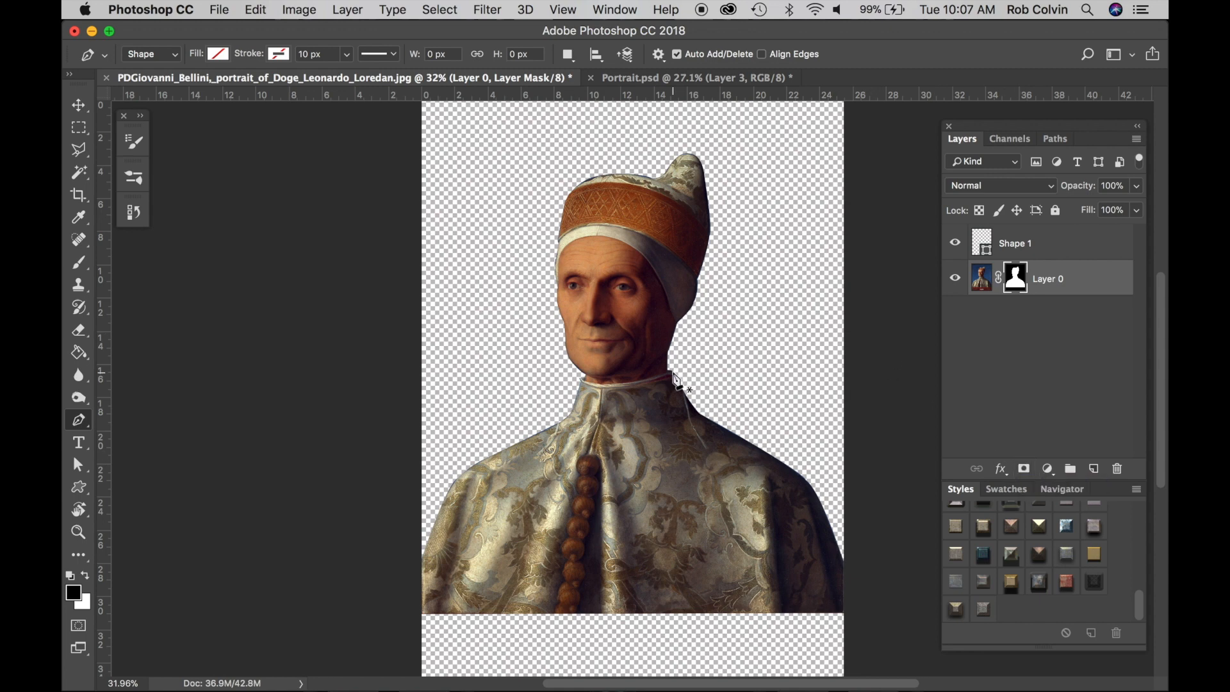
Paint black on Layer 0's mask with a hard 20 px brush to remove the blue fringe beside the white headband
key("z")
left_click_drag(572, 368, 682, 365)
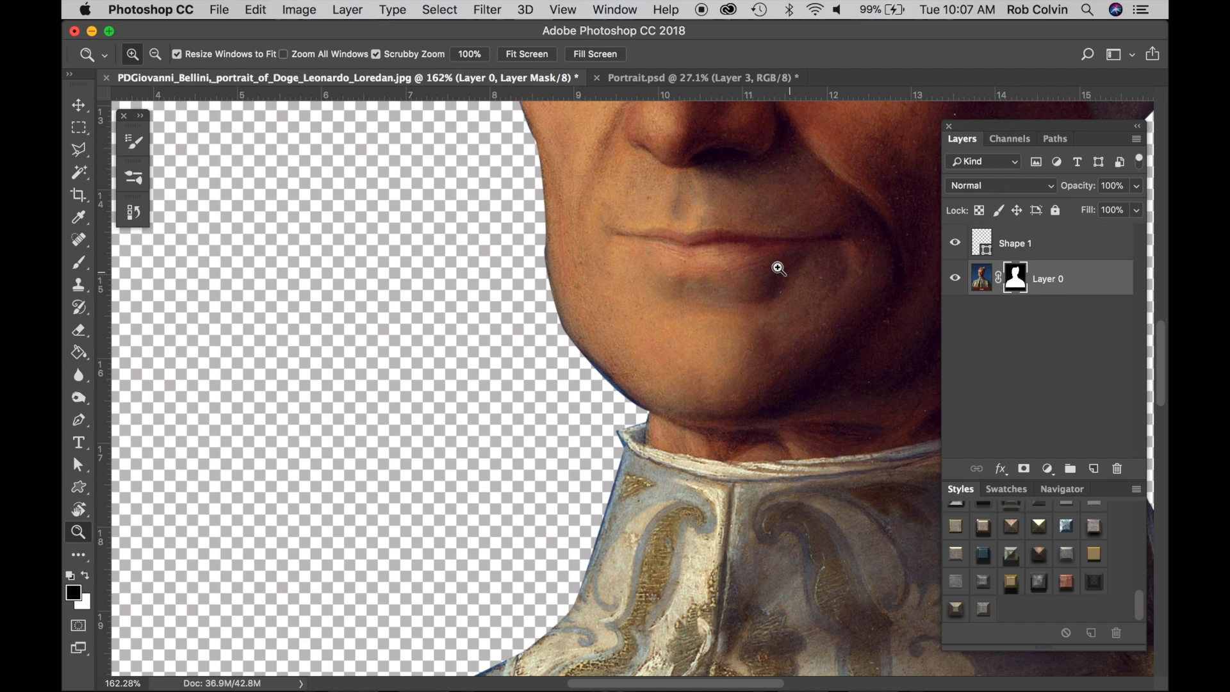
key("b")
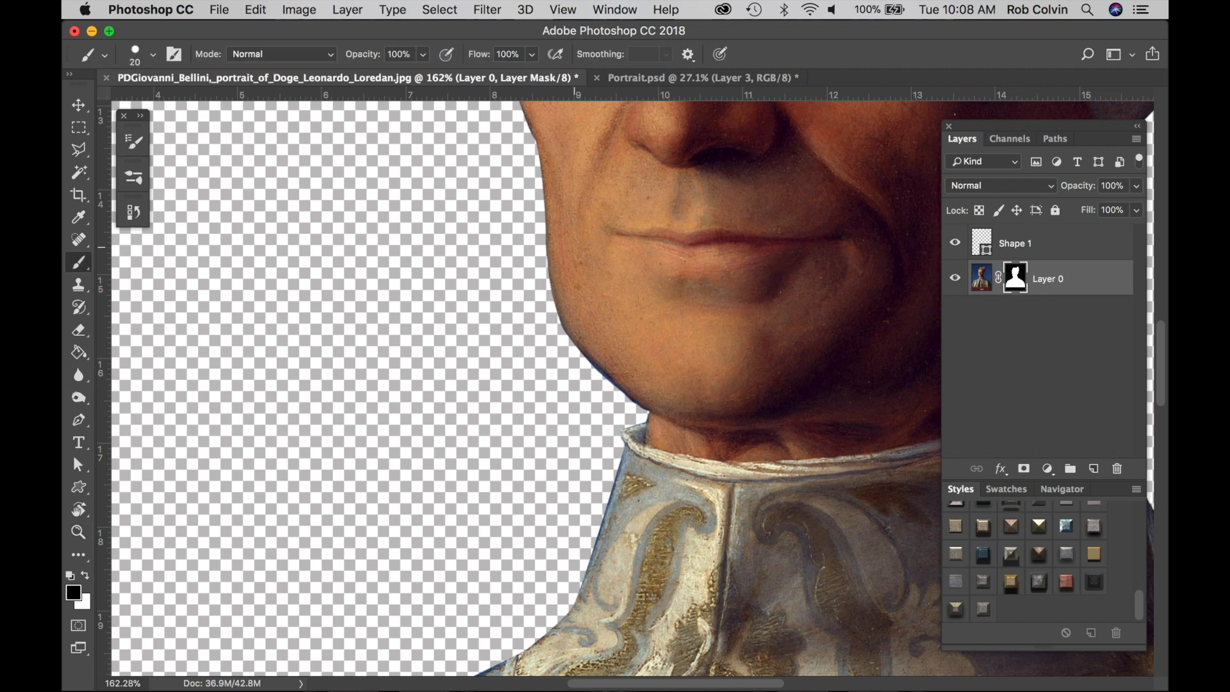
scroll(565, 198, "up", 6)
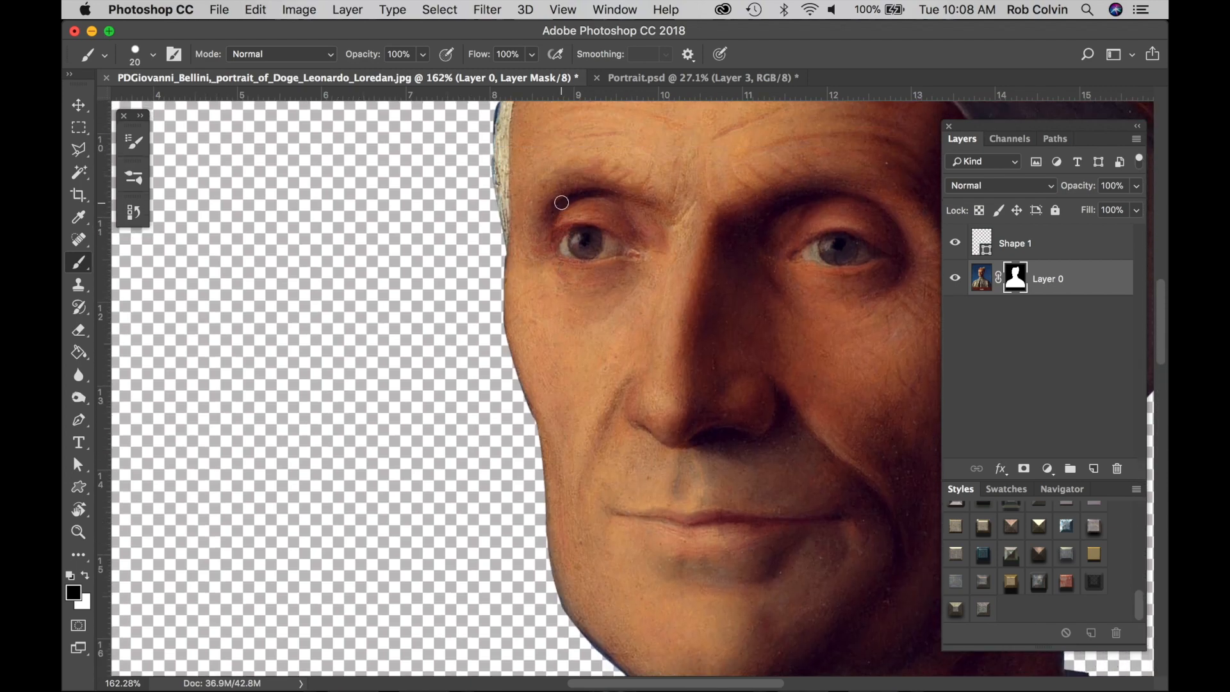
right_click(555, 226)
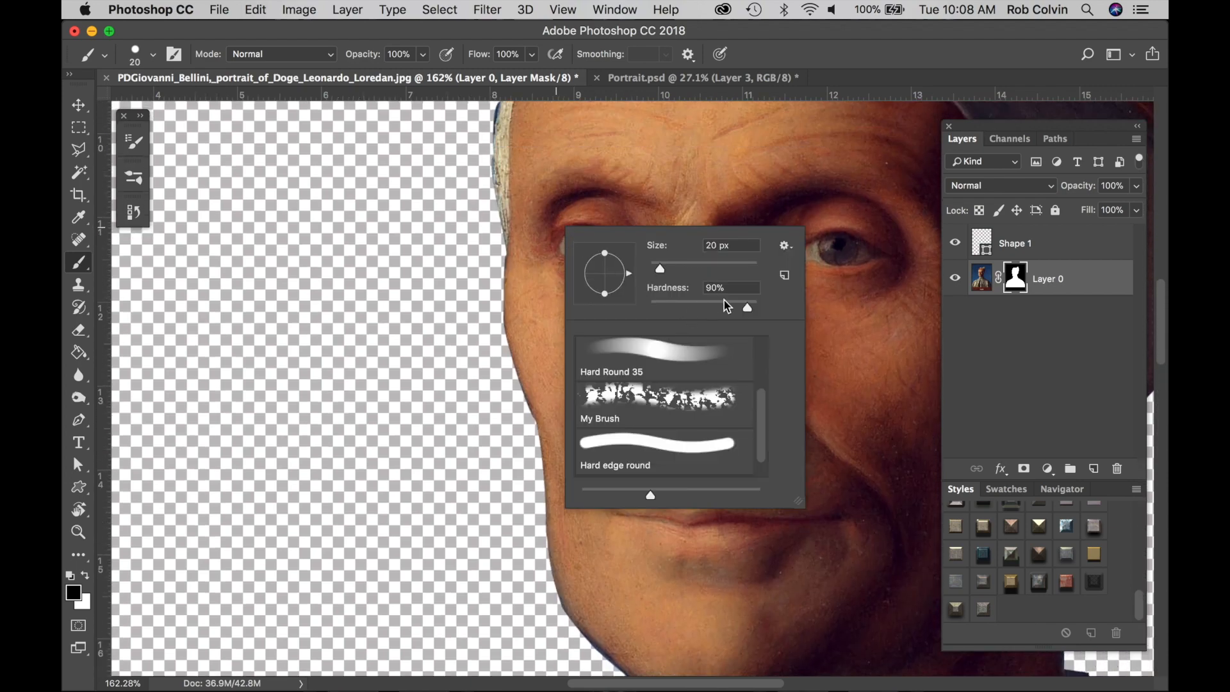
left_click_drag(742, 306, 744, 308)
key("Return")
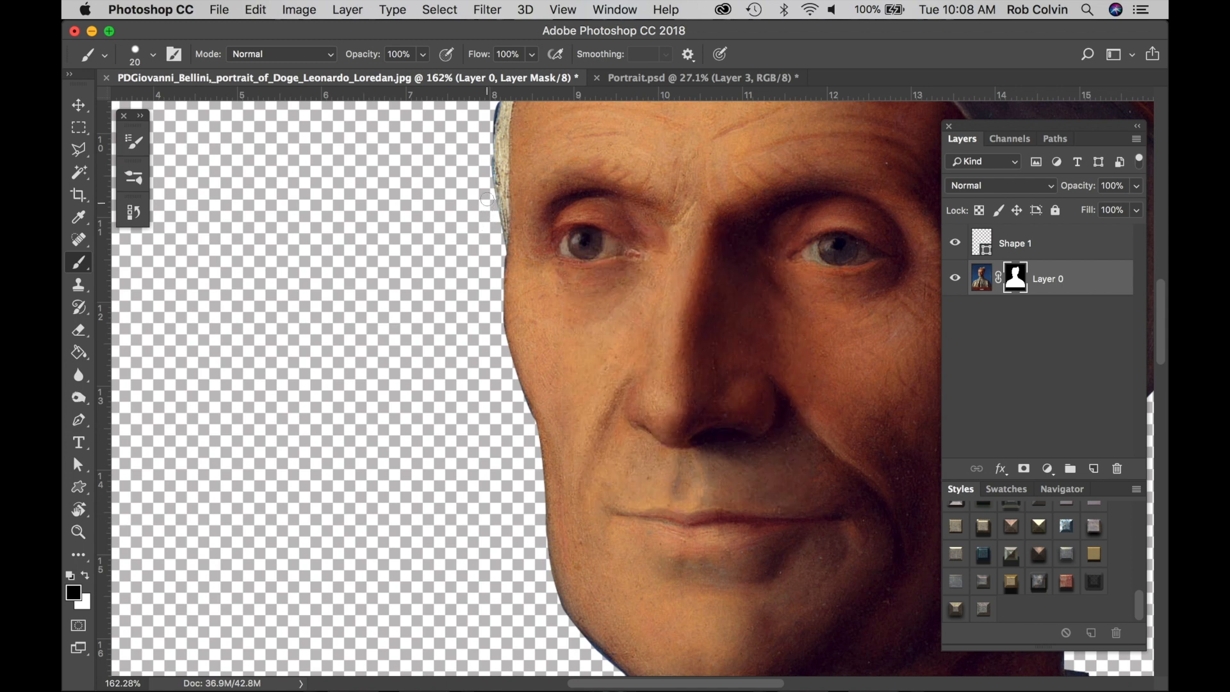
left_click_drag(486, 165, 491, 118)
scroll(491, 115, "up", 3)
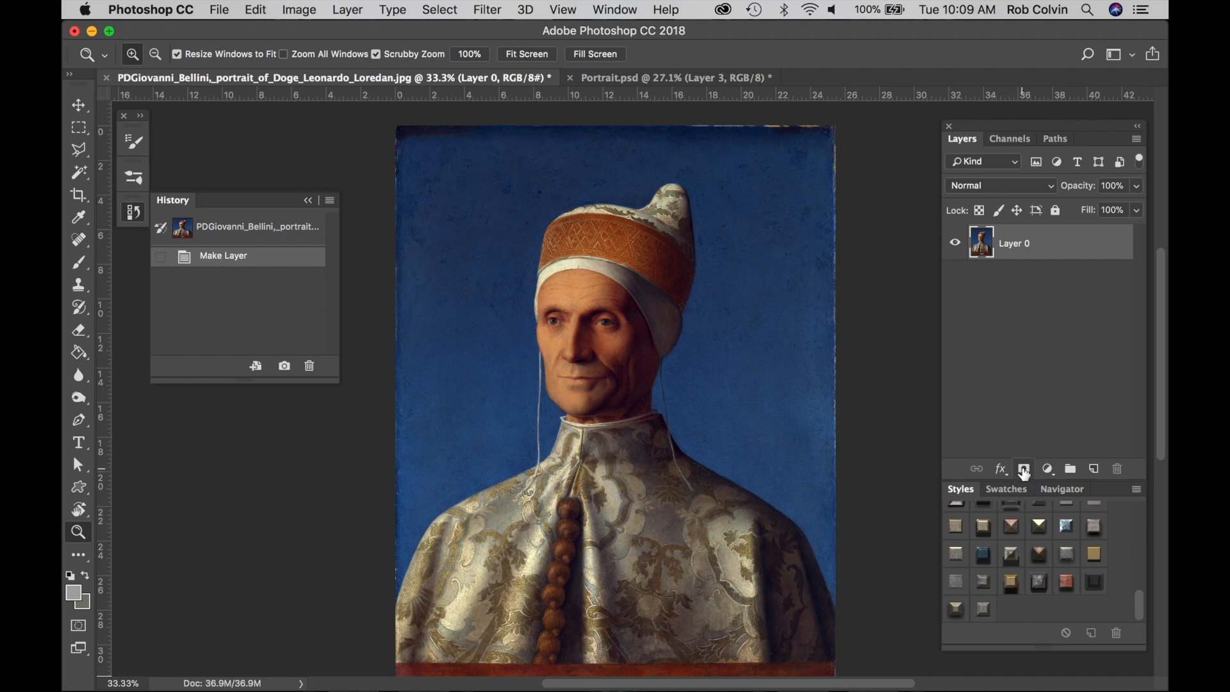
Add a layer mask to the unmasked Layer 0 and paint black with a 250 px brush over the blue background beside the face
left_click(1024, 470)
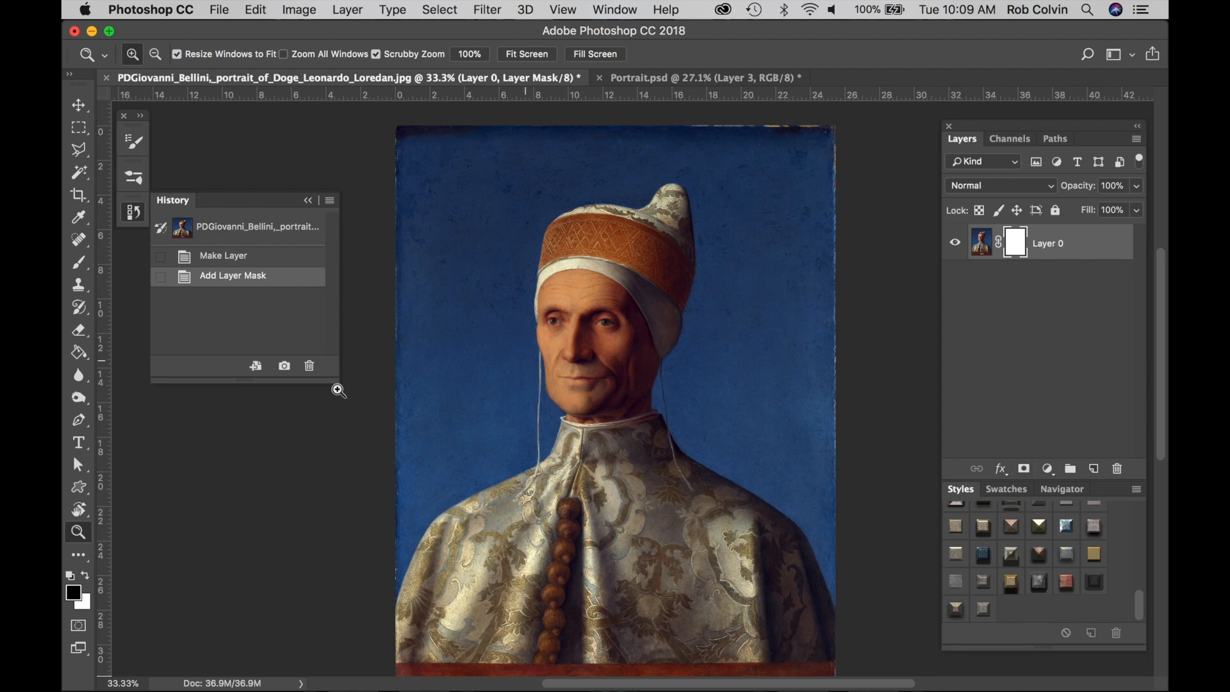
left_click(79, 263)
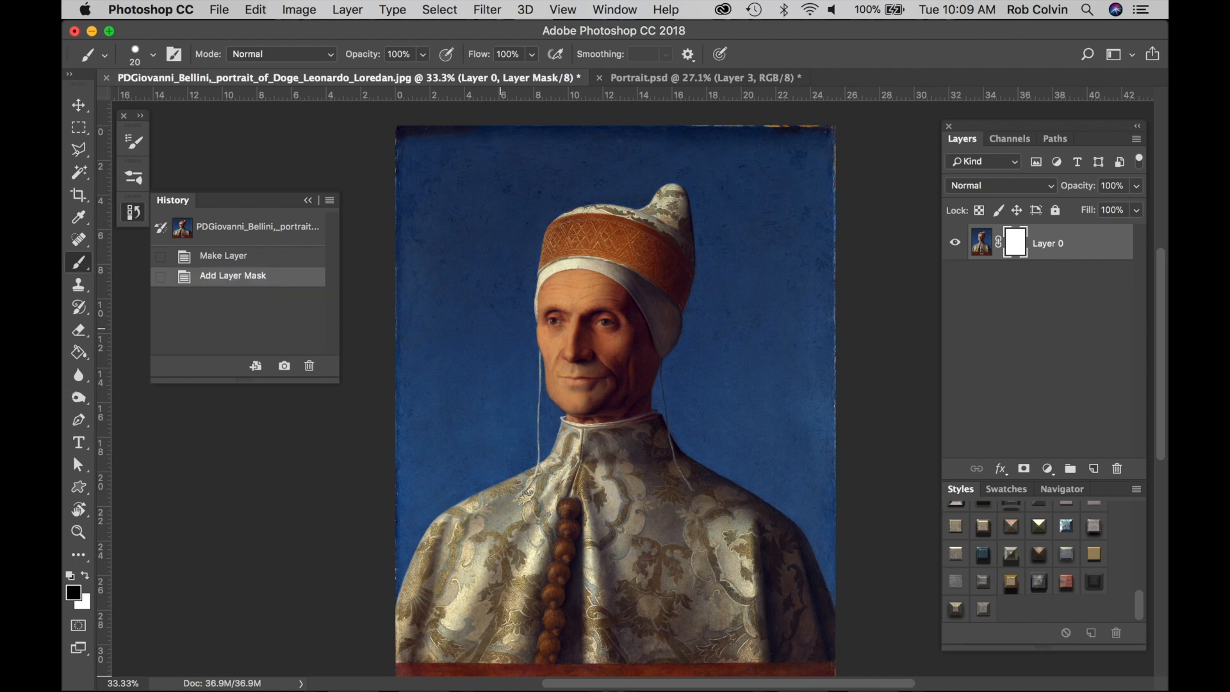
key("bracketright")
key("bracketright")
key("bracketright")
key("bracketright")
key("bracketright")
key("bracketright")
key("bracketright")
key("bracketright")
key("bracketright")
key("bracketright")
key("bracketright")
key("bracketright")
key("bracketright")
mouse_move(465, 264)
left_mouse_down()
mouse_move(430, 405)
mouse_move(429, 260)
mouse_move(409, 368)
mouse_move(419, 250)
mouse_move(425, 401)
mouse_move(454, 413)
mouse_move(479, 346)
left_mouse_up()
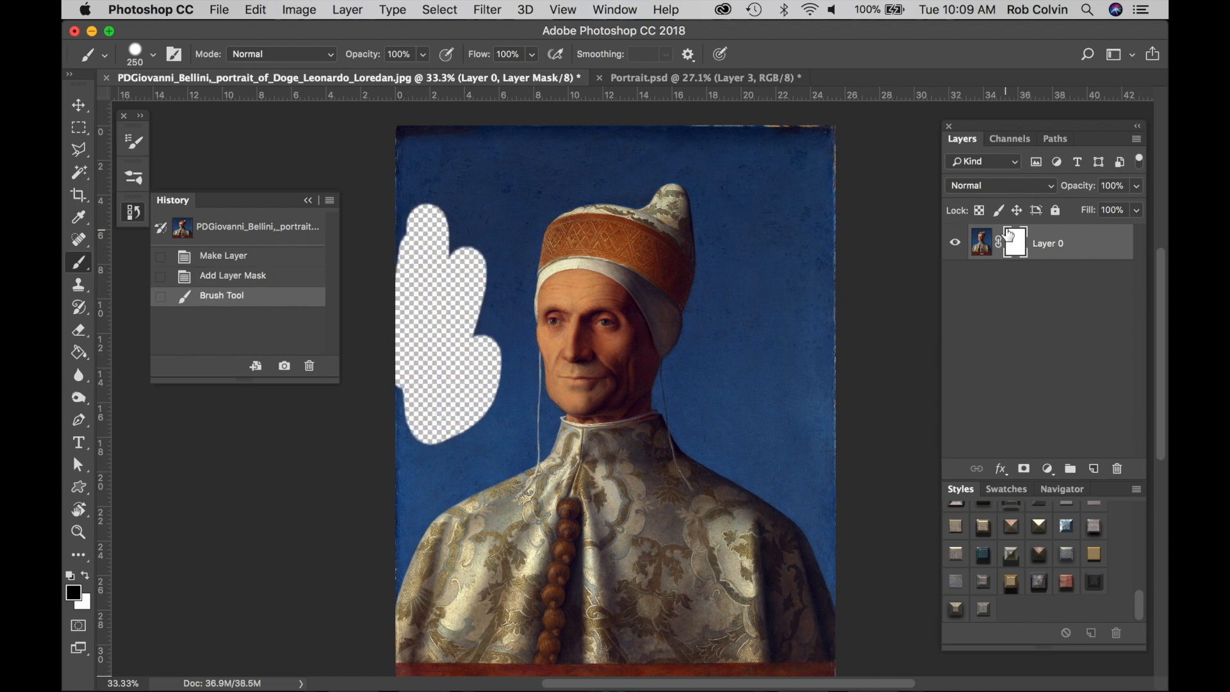
Mask out more background above and beside the hat in black, and restore the hidden part of the hat with white
mouse_move(766, 234)
left_mouse_down()
mouse_move(793, 313)
mouse_move(815, 314)
mouse_move(824, 156)
mouse_move(758, 143)
mouse_move(825, 131)
mouse_move(505, 136)
mouse_move(422, 164)
mouse_move(409, 138)
mouse_move(473, 242)
mouse_move(460, 228)
mouse_move(464, 180)
mouse_move(440, 194)
mouse_move(488, 188)
mouse_move(538, 158)
mouse_move(538, 196)
mouse_move(491, 222)
mouse_move(502, 243)
mouse_move(586, 219)
left_mouse_up()
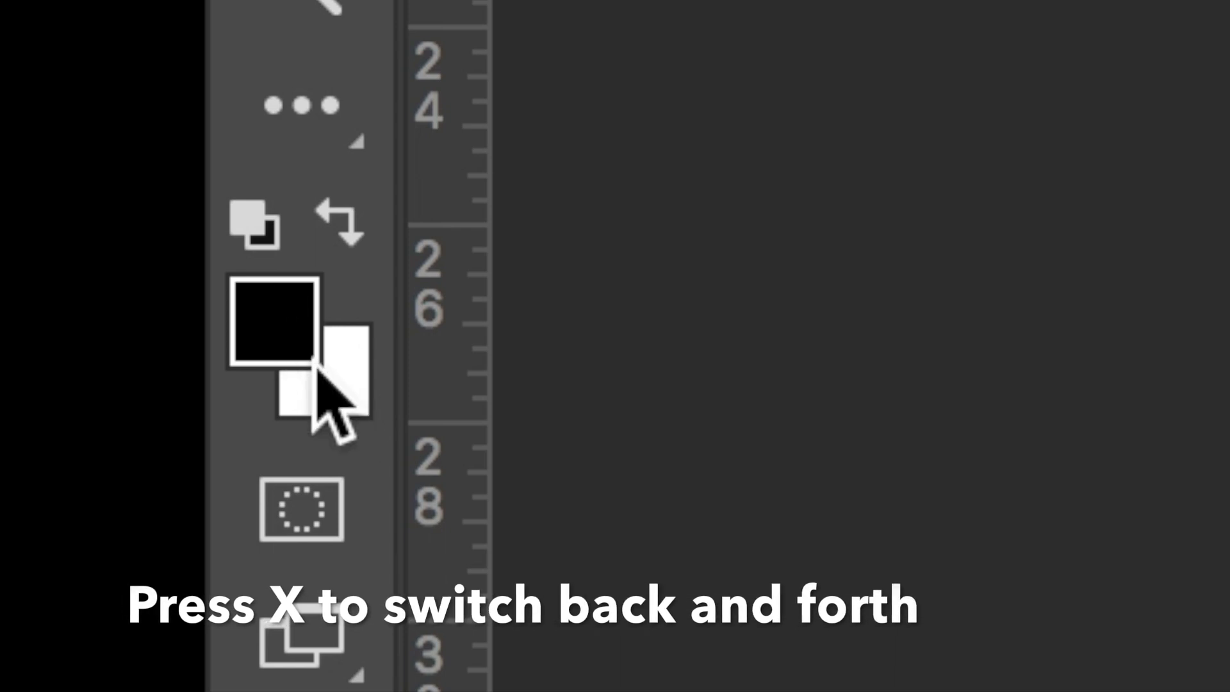
key("x")
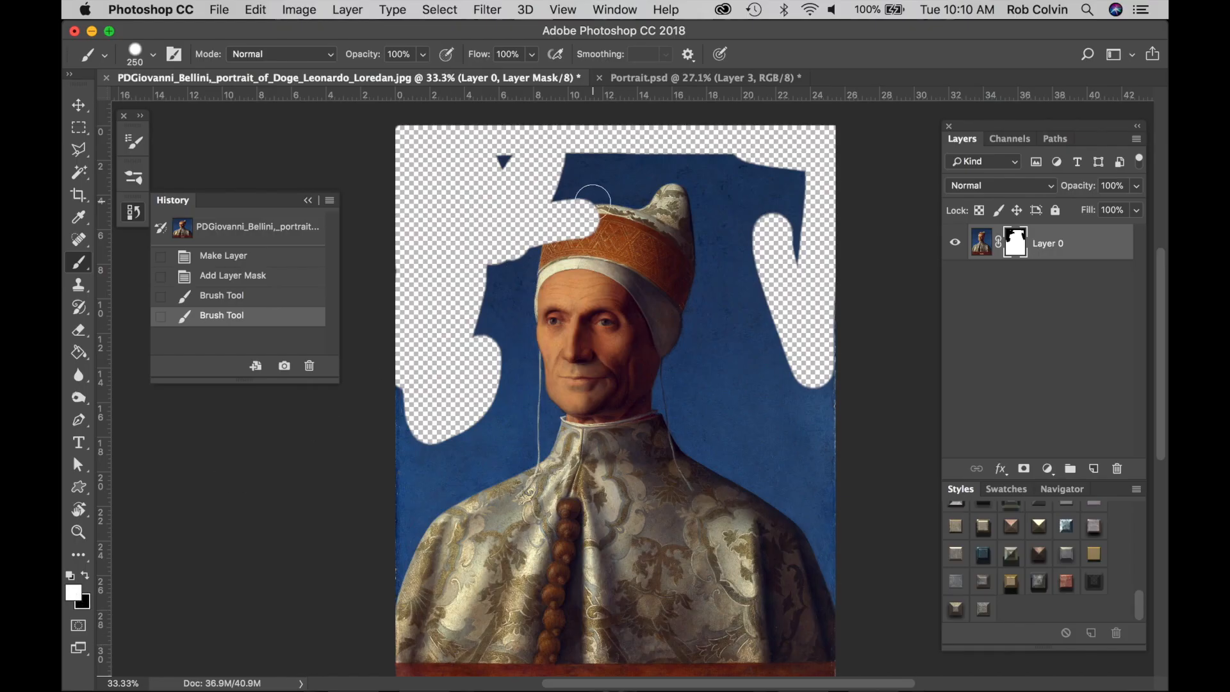
mouse_move(593, 202)
left_mouse_down()
mouse_move(558, 244)
mouse_move(632, 233)
mouse_move(690, 283)
mouse_move(633, 250)
mouse_move(692, 262)
left_mouse_up()
Mask out the blue background beside the hat and headband with black and a 90 px brush
key("z")
key("x")
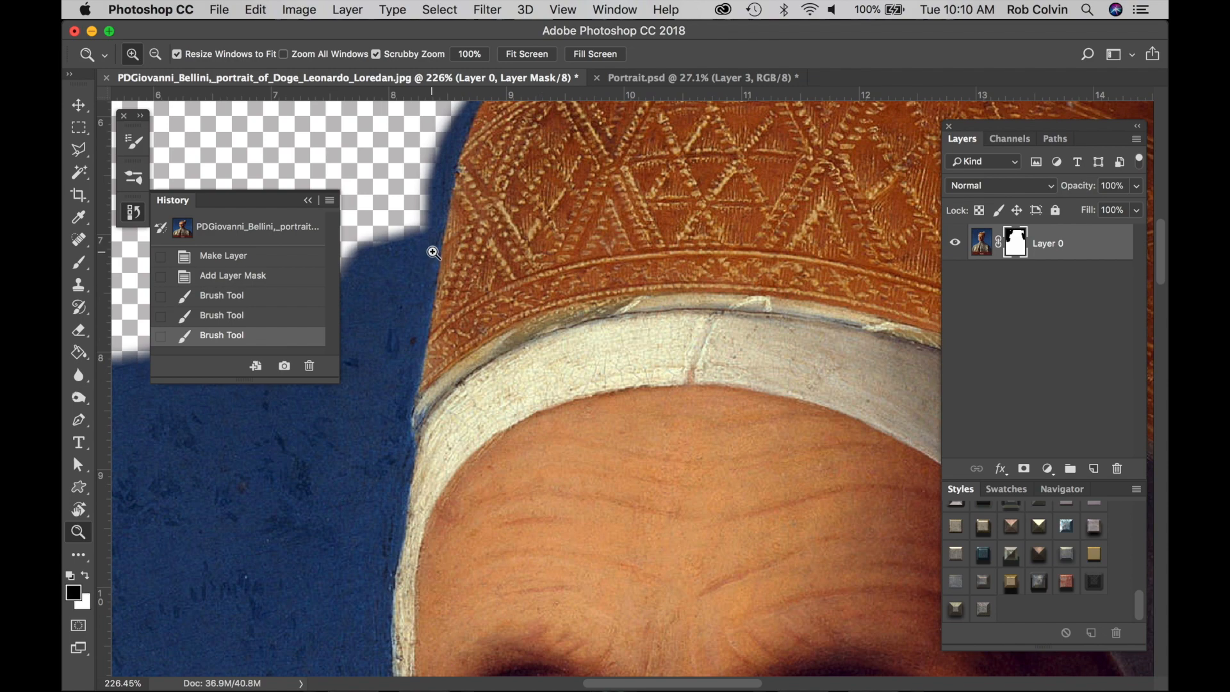
key("b")
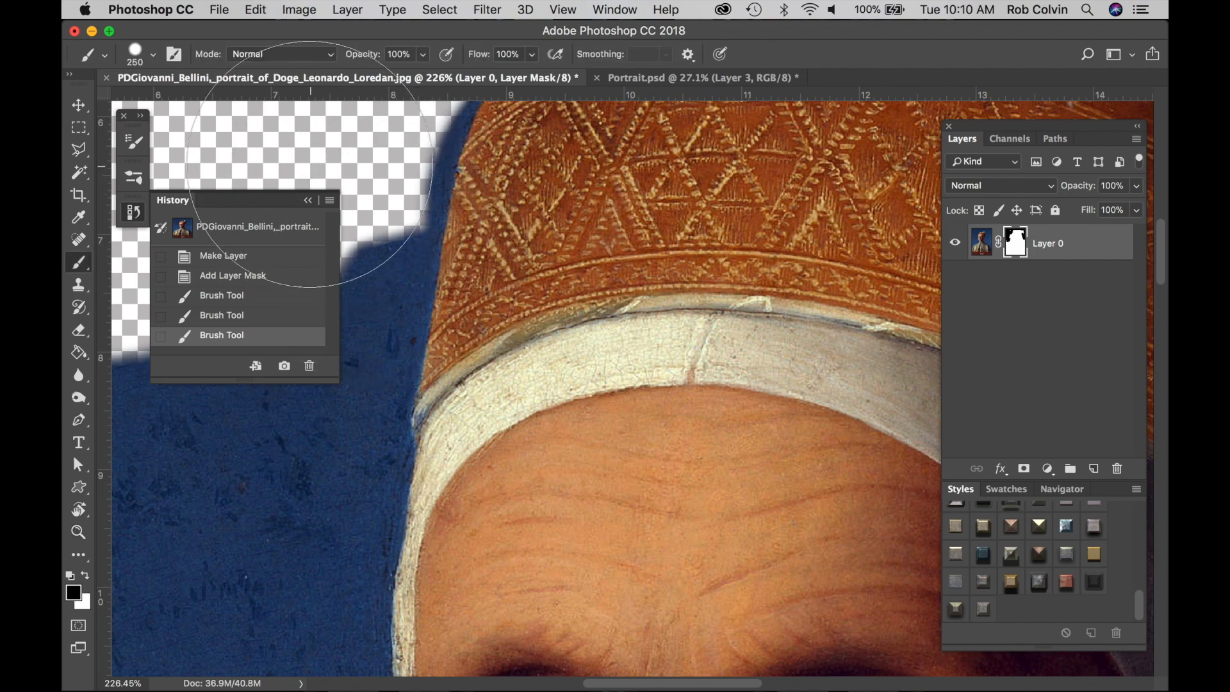
left_click(311, 201)
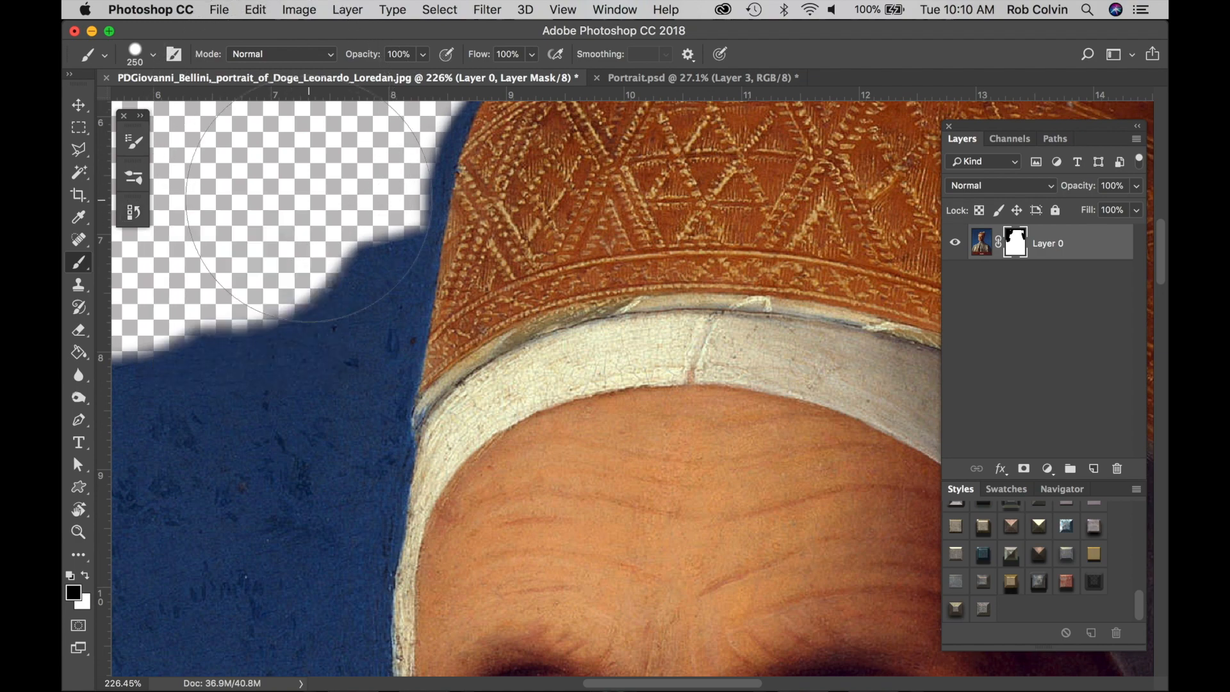
key("bracketright")
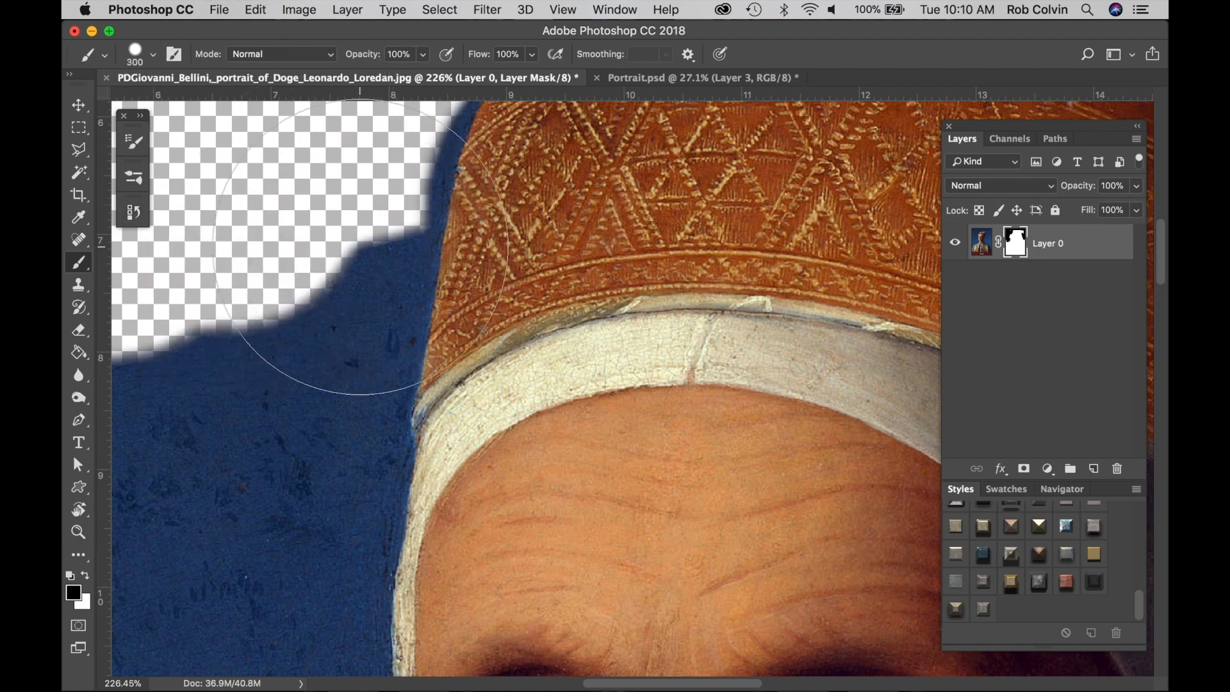
key("bracketleft")
key("bracketleft")
key("bracketleft")
key("bracketleft")
key("bracketleft")
key("bracketleft")
key("bracketleft")
key("bracketleft")
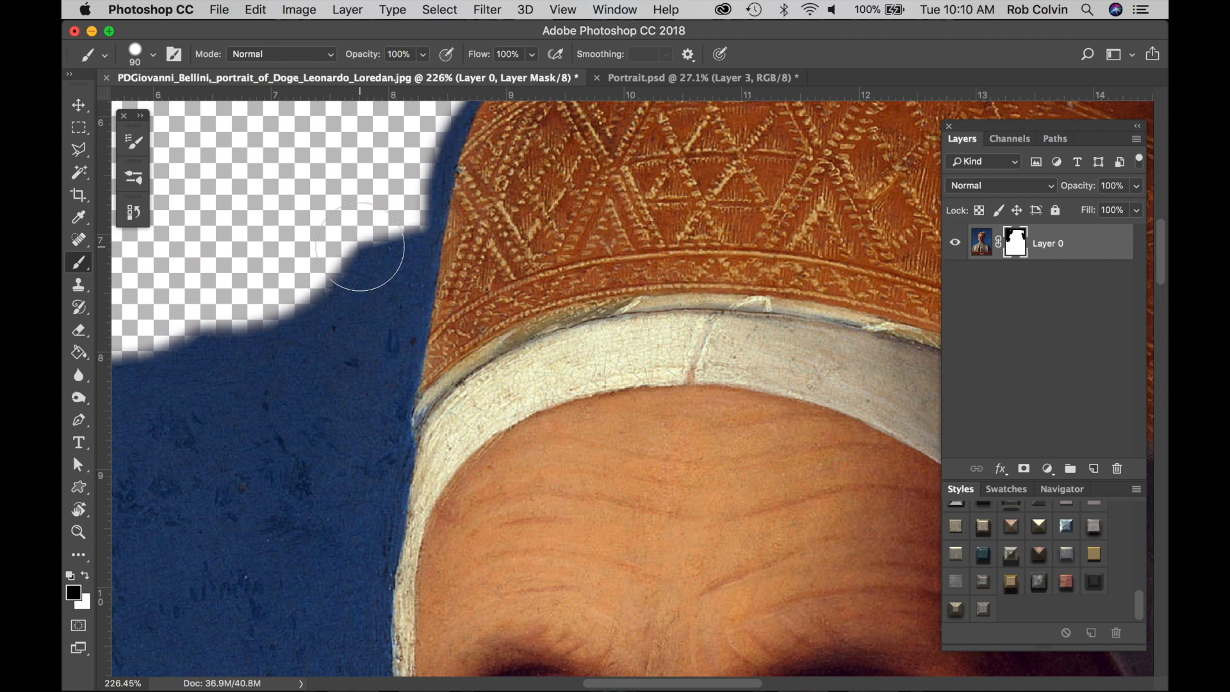
mouse_move(400, 252)
left_mouse_down()
mouse_move(379, 379)
mouse_move(359, 282)
mouse_move(320, 372)
mouse_move(327, 430)
mouse_move(372, 408)
mouse_move(387, 422)
mouse_move(368, 455)
mouse_move(354, 553)
mouse_move(352, 283)
left_mouse_up()
left_click_drag(353, 283, 378, 647)
Reduce the brush size and paint black over the blue remaining close to the figure's edge
key("bracketleft")
key("bracketleft")
key("bracketleft")
mouse_move(378, 647)
left_mouse_down()
mouse_move(376, 250)
mouse_move(378, 634)
left_mouse_up()
mouse_move(378, 634)
left_mouse_down()
mouse_move(365, 247)
mouse_move(378, 641)
left_mouse_up()
left_click(522, 316)
mouse_move(513, 215)
left_mouse_down()
mouse_move(578, 273)
mouse_move(538, 346)
left_mouse_up()
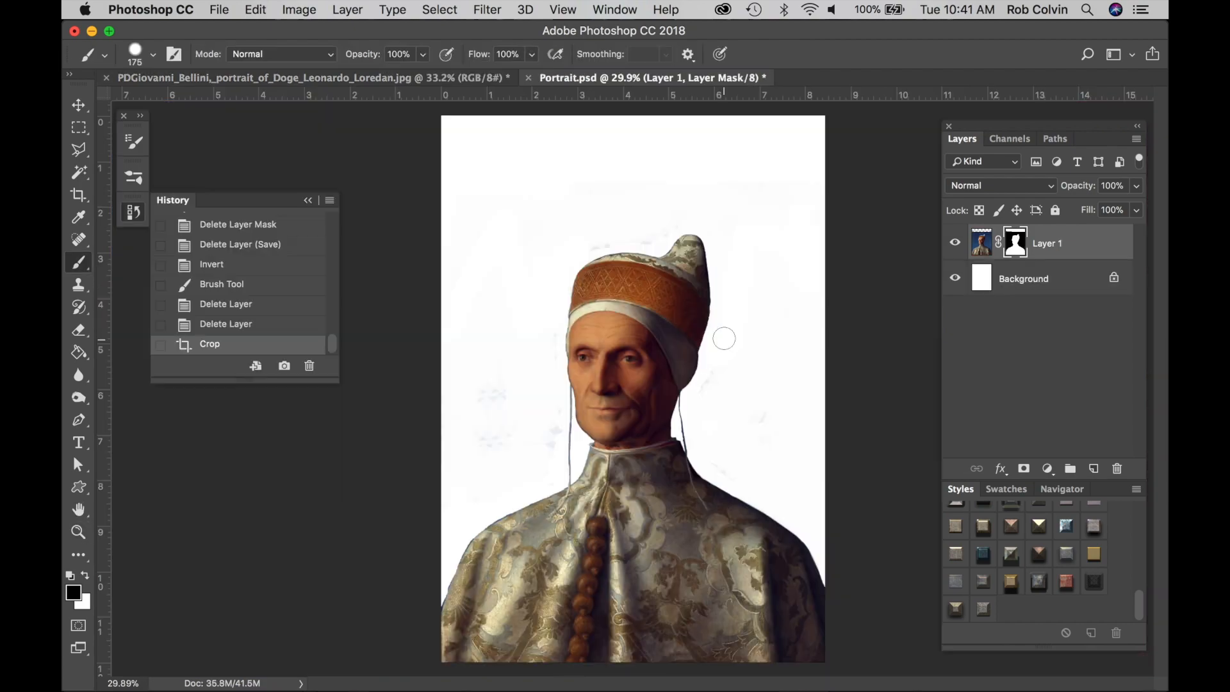
In Portrait.psd, paint black on Layer 1's mask with a 175 px brush to clear the background remnants around the head
left_click_drag(724, 339, 716, 362)
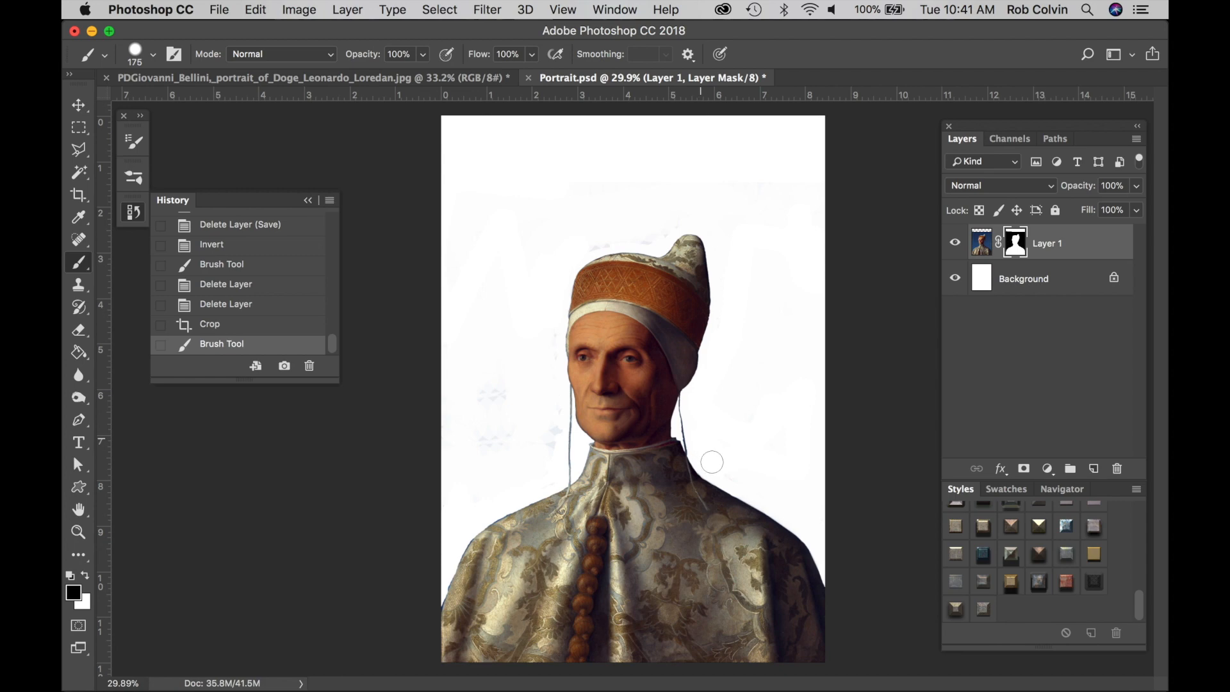
left_click(804, 354)
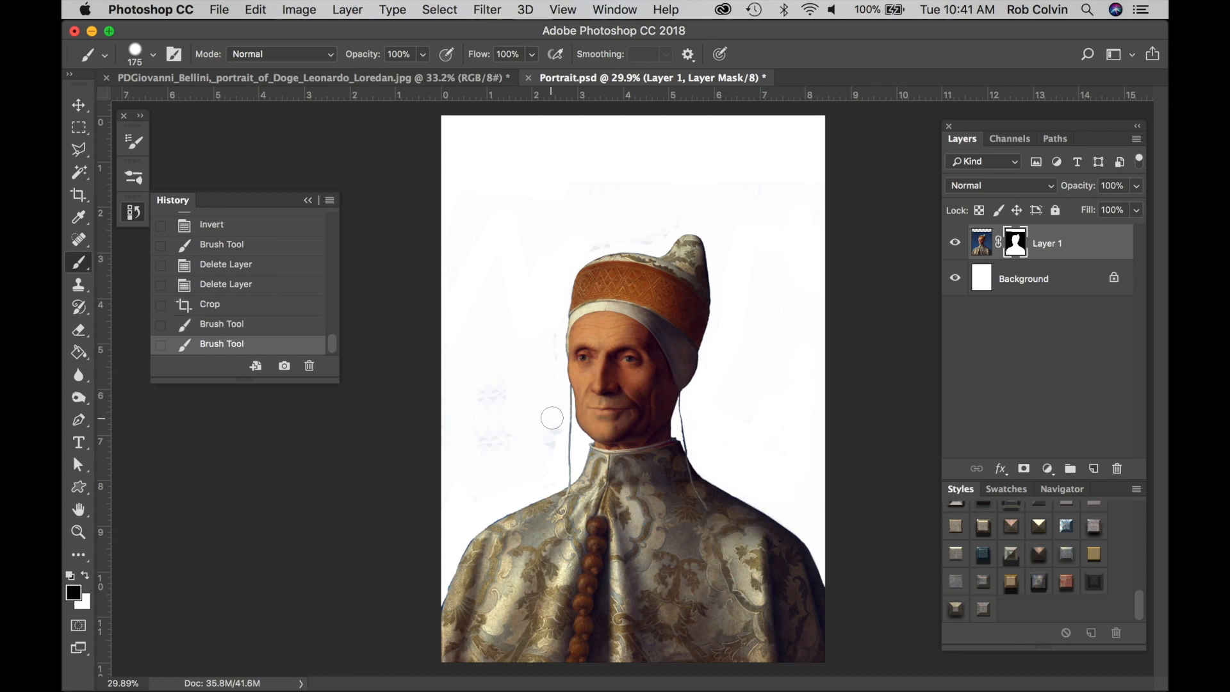
mouse_move(490, 438)
left_mouse_down()
mouse_move(482, 379)
mouse_move(515, 393)
left_mouse_up()
left_click_drag(536, 325, 548, 357)
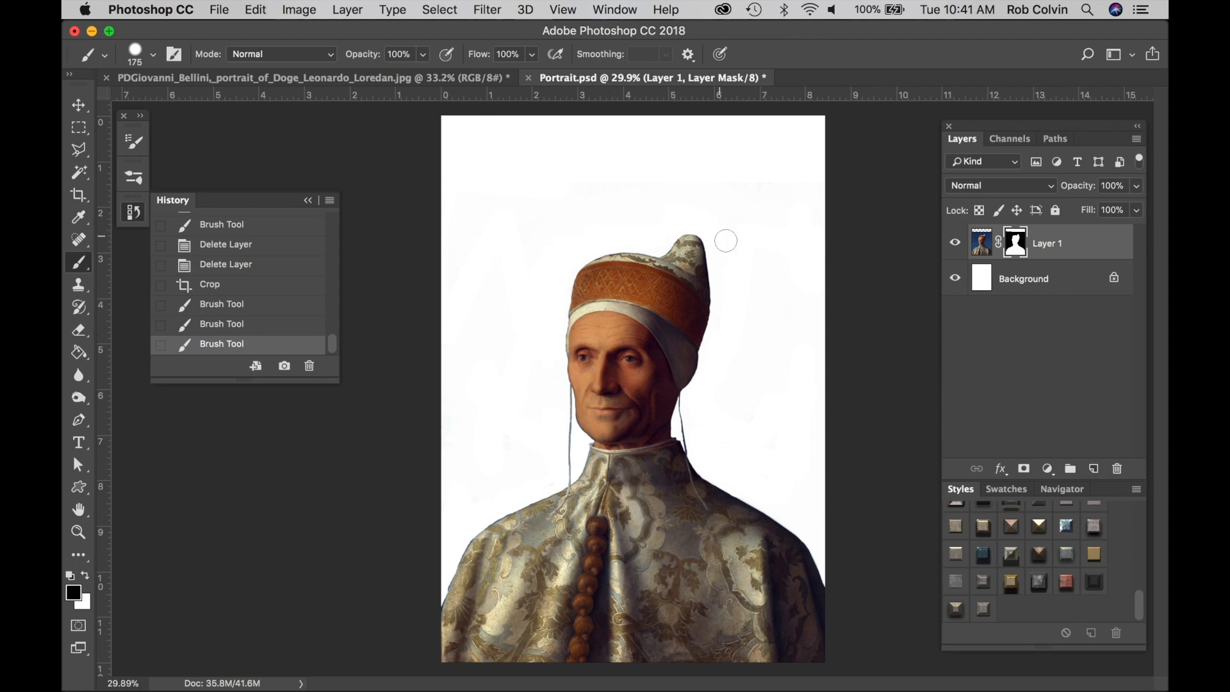
left_click_drag(471, 228, 503, 426)
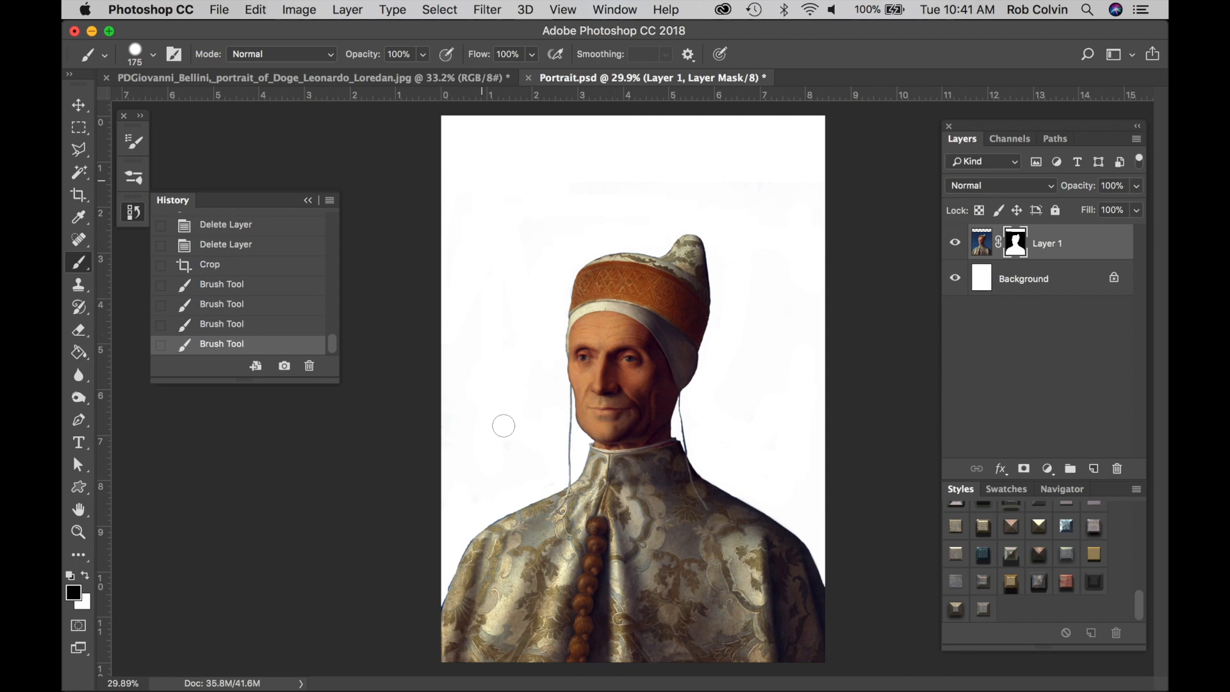
Paint black on Layer 1's mask above the shoulder, and restore the shoulder's clipped edge in white with a 50 px brush
left_click_drag(541, 477, 512, 486)
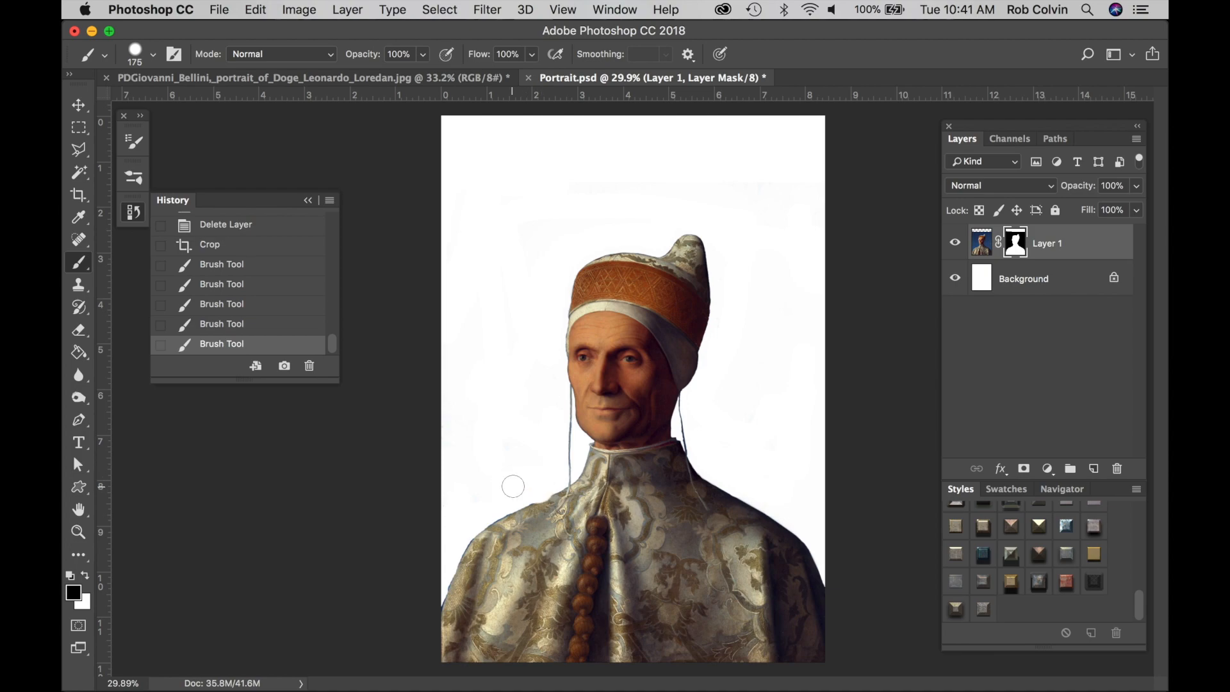
key("z")
left_click_drag(461, 576, 569, 545)
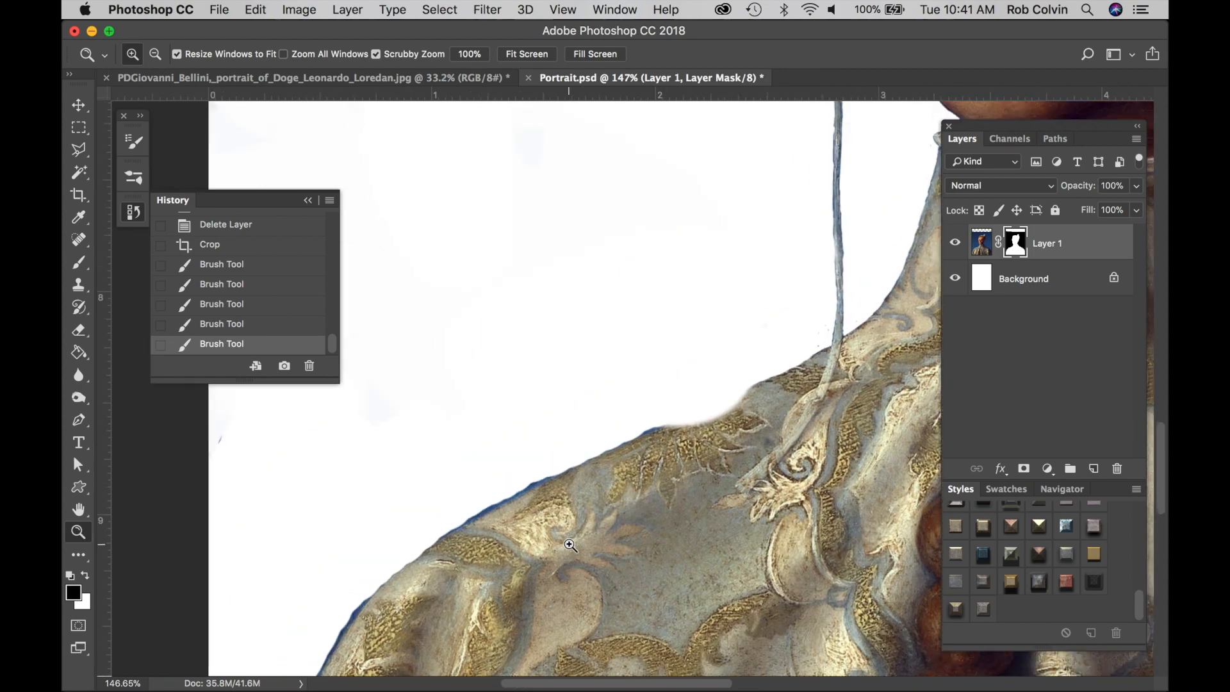
scroll(569, 545, "up", 2)
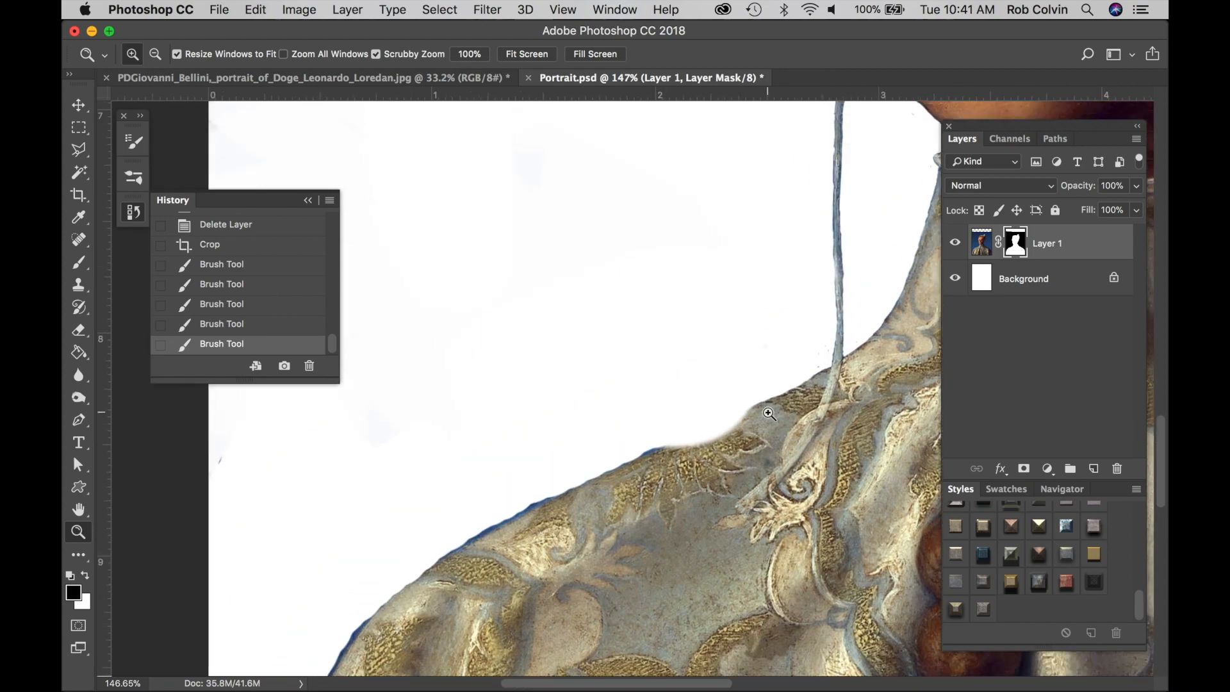
key("b")
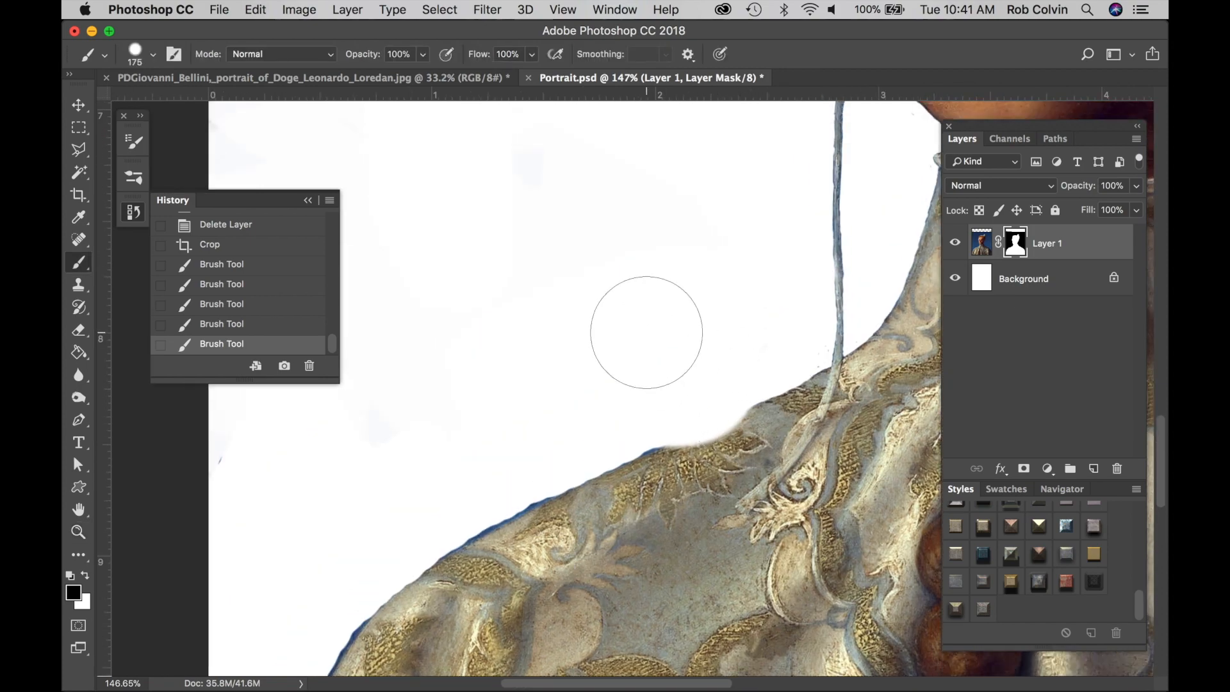
key("bracketleft")
key("bracketleft")
key("bracketleft")
key("bracketleft")
key("bracketleft")
key("bracketleft")
key("bracketleft")
key("bracketleft")
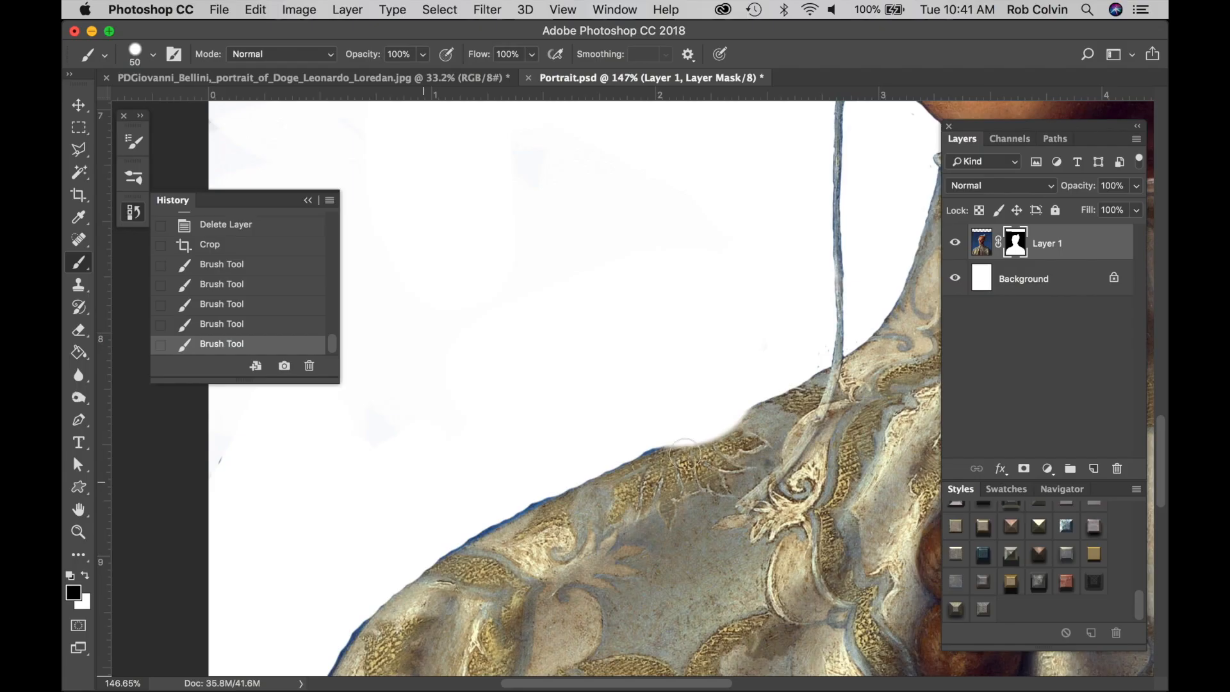
key("x")
left_click_drag(751, 420, 678, 442)
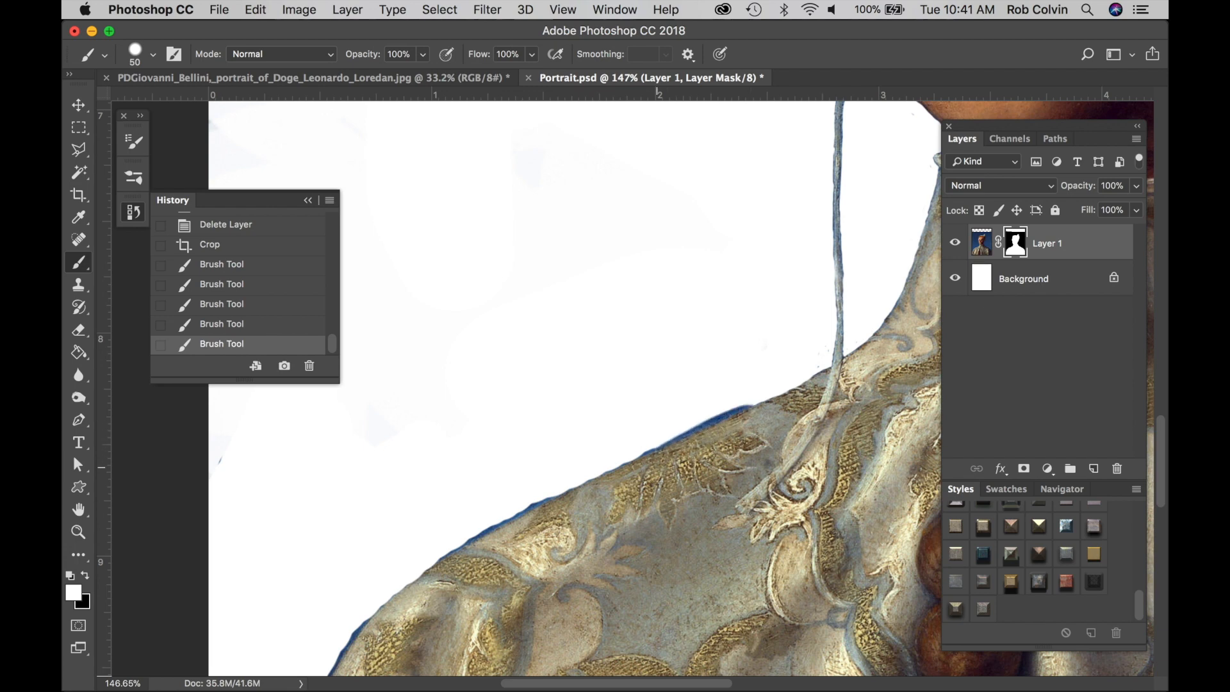
Mask out the blue fringe along the shoulder and upper sleeve on the image's left side with black and the 50 px brush
key("x")
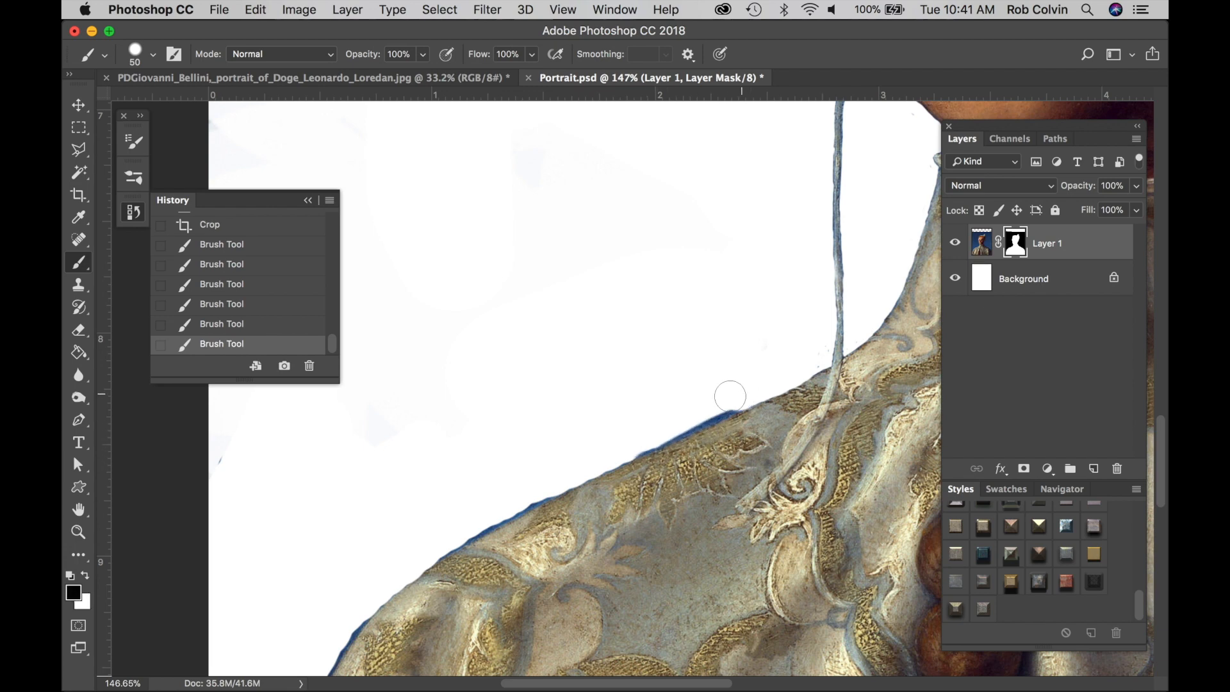
mouse_move(704, 407)
left_mouse_down()
mouse_move(668, 421)
mouse_move(732, 398)
mouse_move(630, 445)
mouse_move(719, 399)
left_mouse_up()
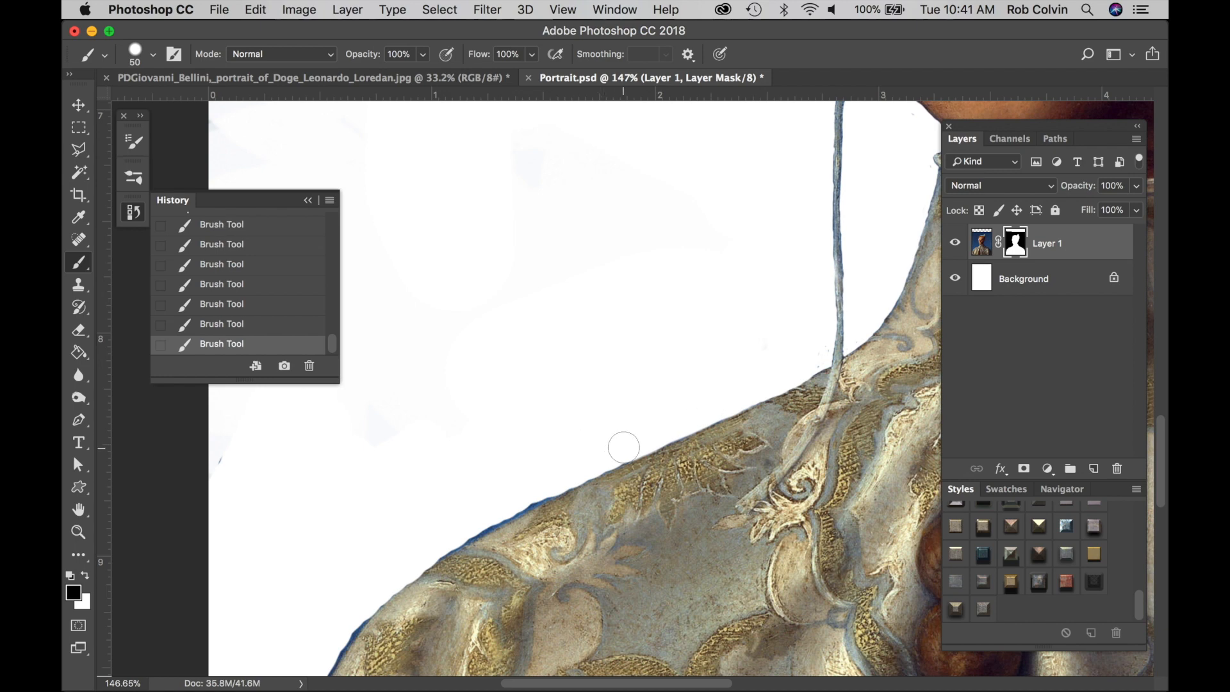
mouse_move(619, 448)
left_mouse_down()
mouse_move(457, 527)
mouse_move(523, 488)
mouse_move(491, 552)
mouse_move(580, 505)
mouse_move(612, 508)
mouse_move(506, 602)
left_mouse_up()
key("x")
scroll(608, 506, "left", 5)
scroll(609, 507, "down", 1)
key("x")
scroll(506, 602, "down", 5)
left_click_drag(466, 457, 394, 632)
Restore the cap's cord beside the neck on the image's right side with white and a 15 px brush, and trim around it in black
scroll(448, 545, "right", 15)
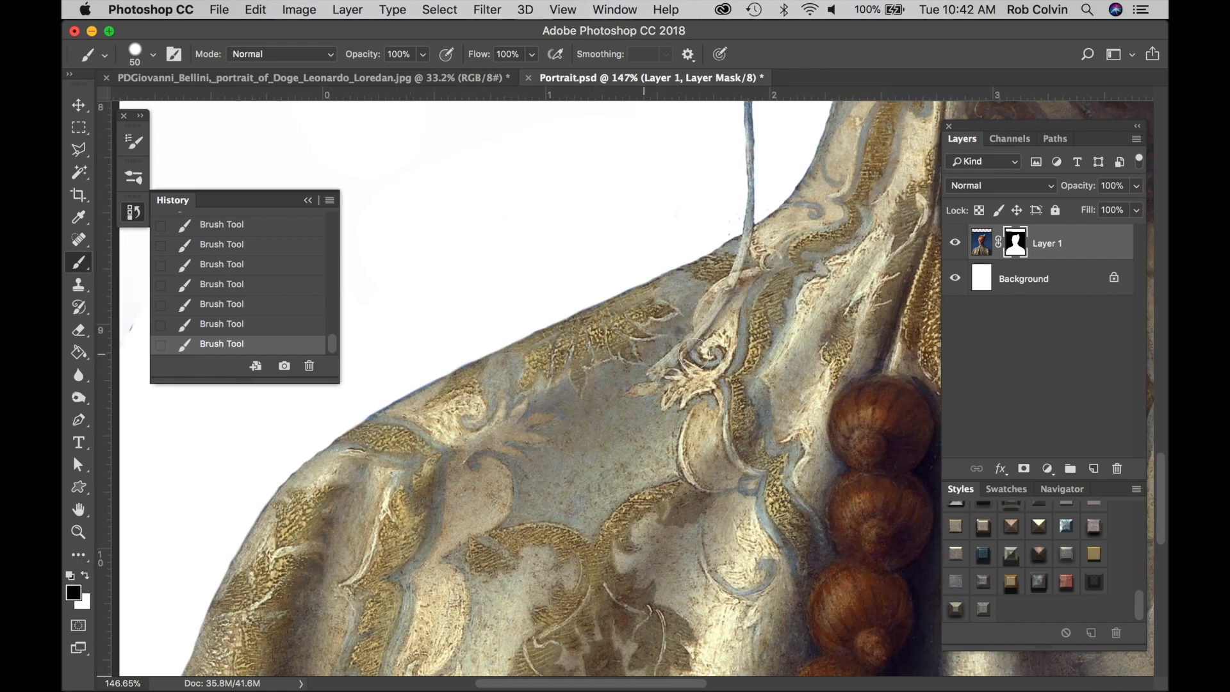
scroll(506, 467, "up", 8)
key("bracketleft")
key("bracketleft")
key("bracketleft")
key("bracketleft")
key("bracketleft")
key("bracketleft")
key("bracketleft")
key("x")
mouse_move(447, 172)
left_mouse_down()
mouse_move(459, 364)
mouse_move(445, 247)
mouse_move(453, 155)
left_mouse_up()
left_click_drag(469, 434, 480, 482)
key("x")
mouse_move(468, 323)
left_mouse_down()
mouse_move(472, 359)
mouse_move(450, 228)
left_mouse_up()
Invert the Background layer to black
key("i")
left_click(1016, 278)
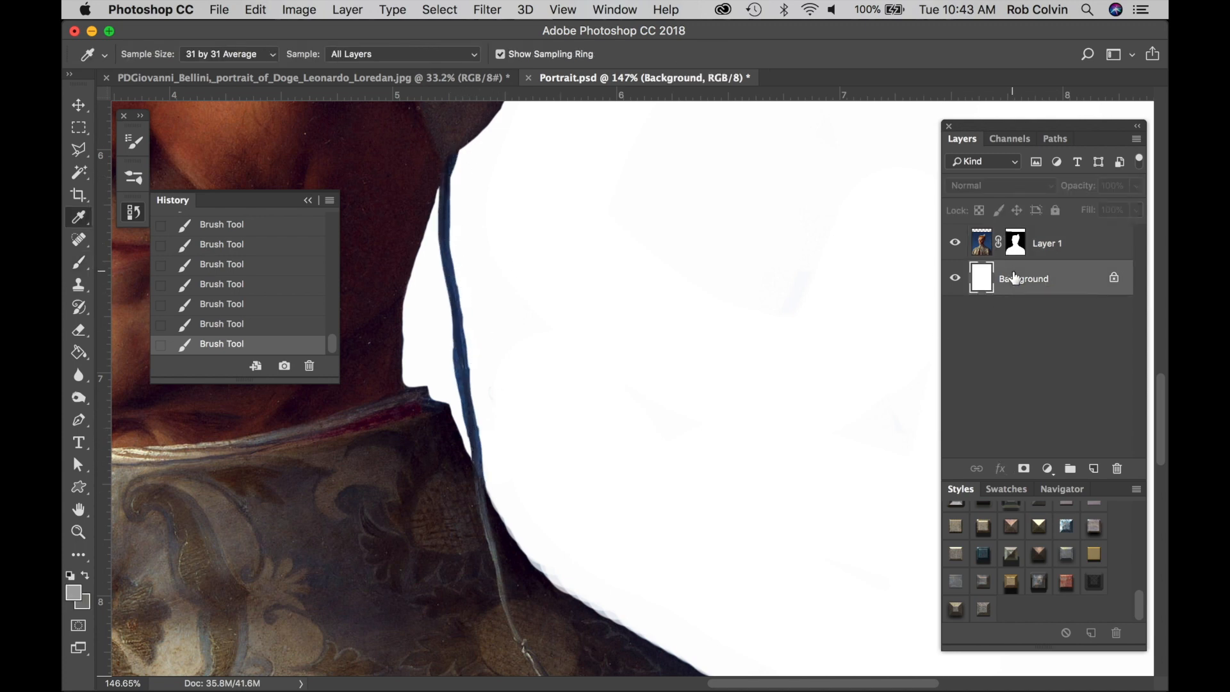
key("super+i")
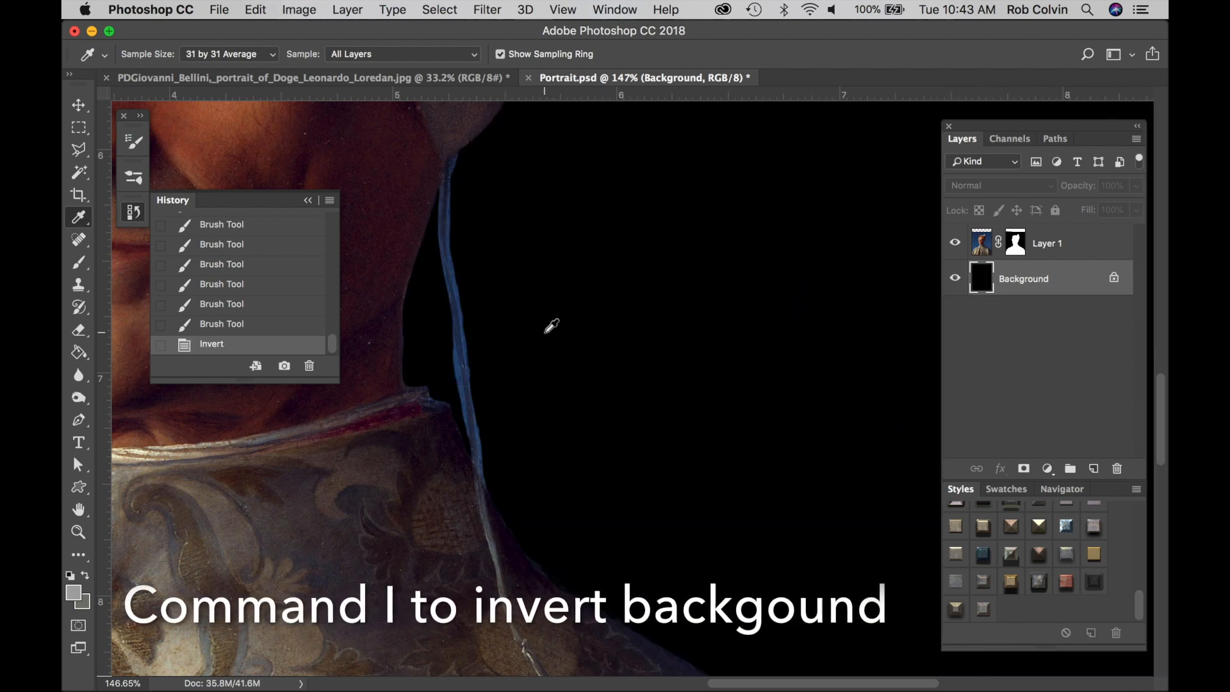
Paint black on Layer 1's mask along the cord and shoulder edge, reducing the brush to 7 px for the remaining blue fringe
key("b")
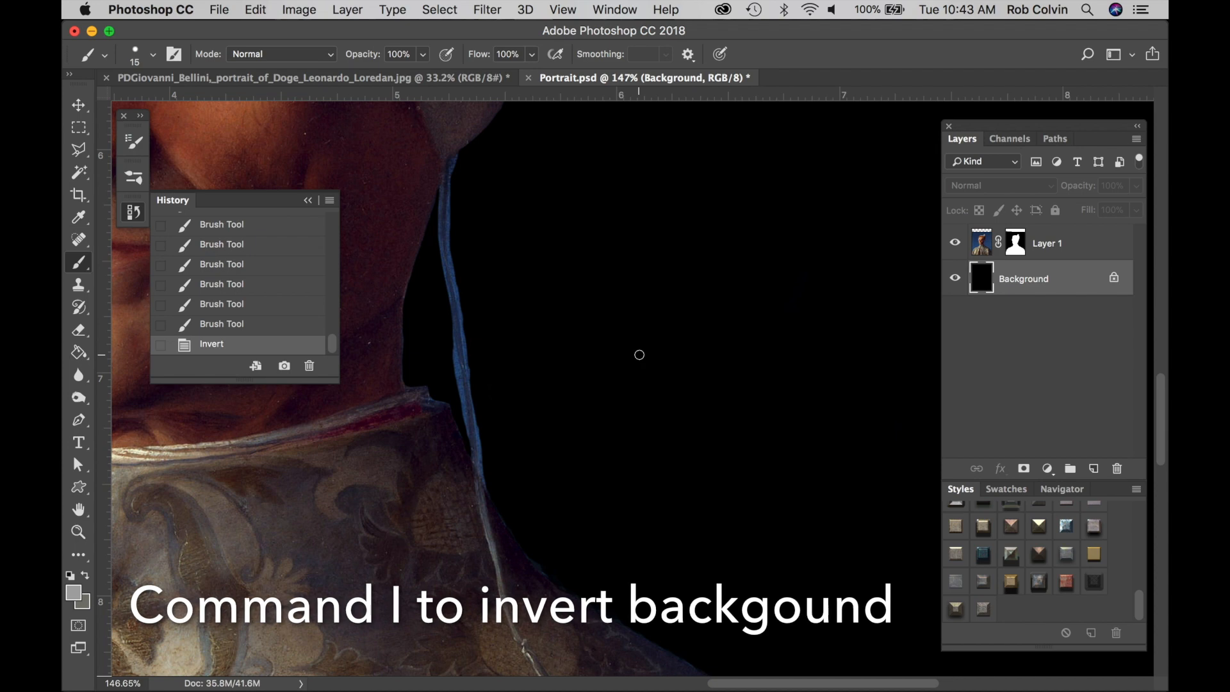
left_click(1015, 245)
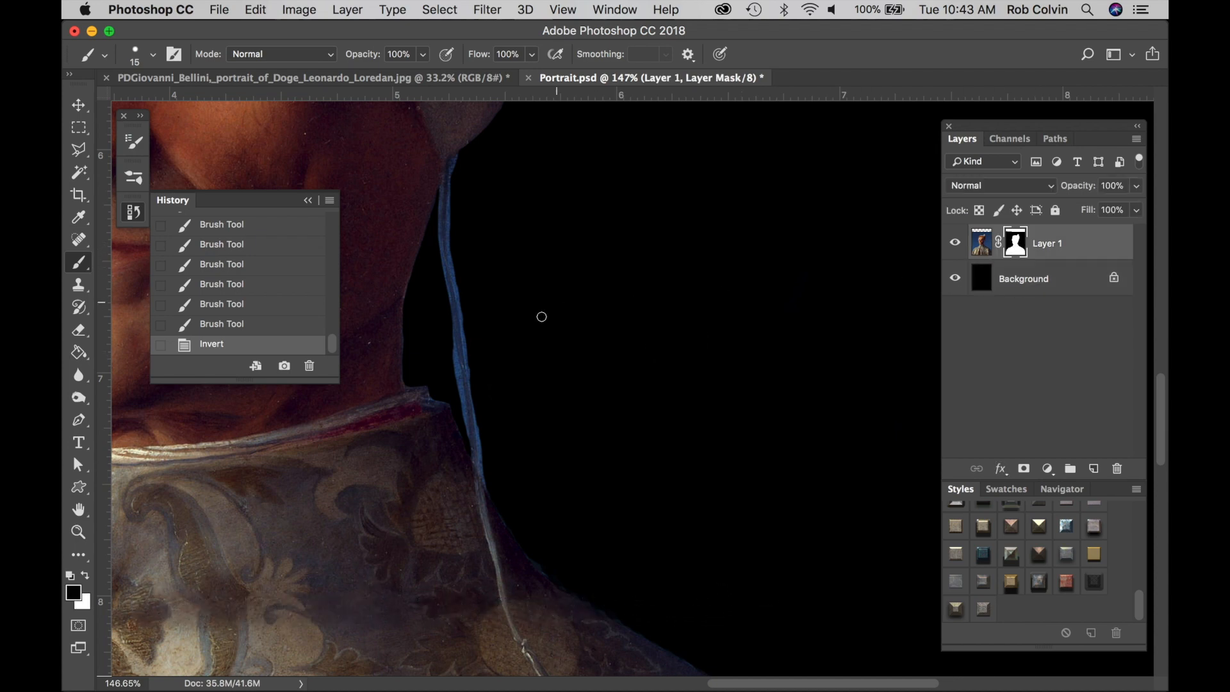
left_click_drag(454, 230, 463, 288)
left_click_drag(469, 349, 481, 462)
mouse_move(455, 378)
left_mouse_down()
mouse_move(446, 323)
mouse_move(458, 283)
mouse_move(447, 333)
left_mouse_up()
left_click(430, 377)
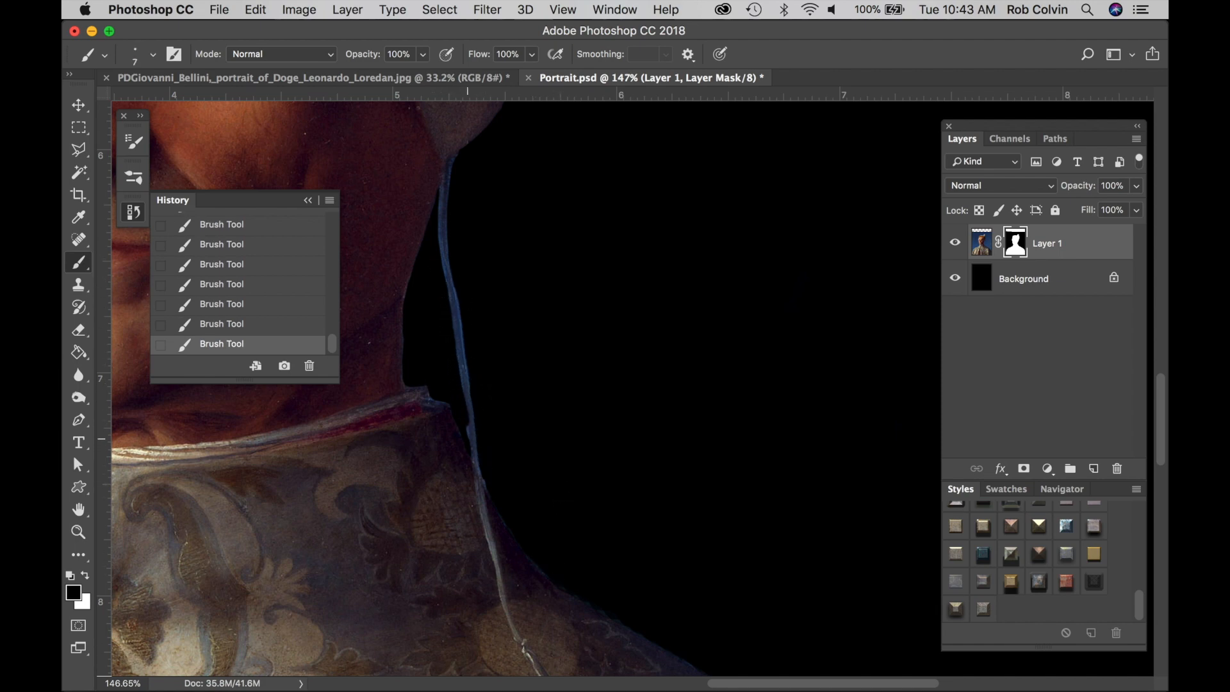
left_click_drag(768, 611, 619, 247)
Invert the Background layer back to white
key("z")
left_click_drag(811, 479, 709, 461)
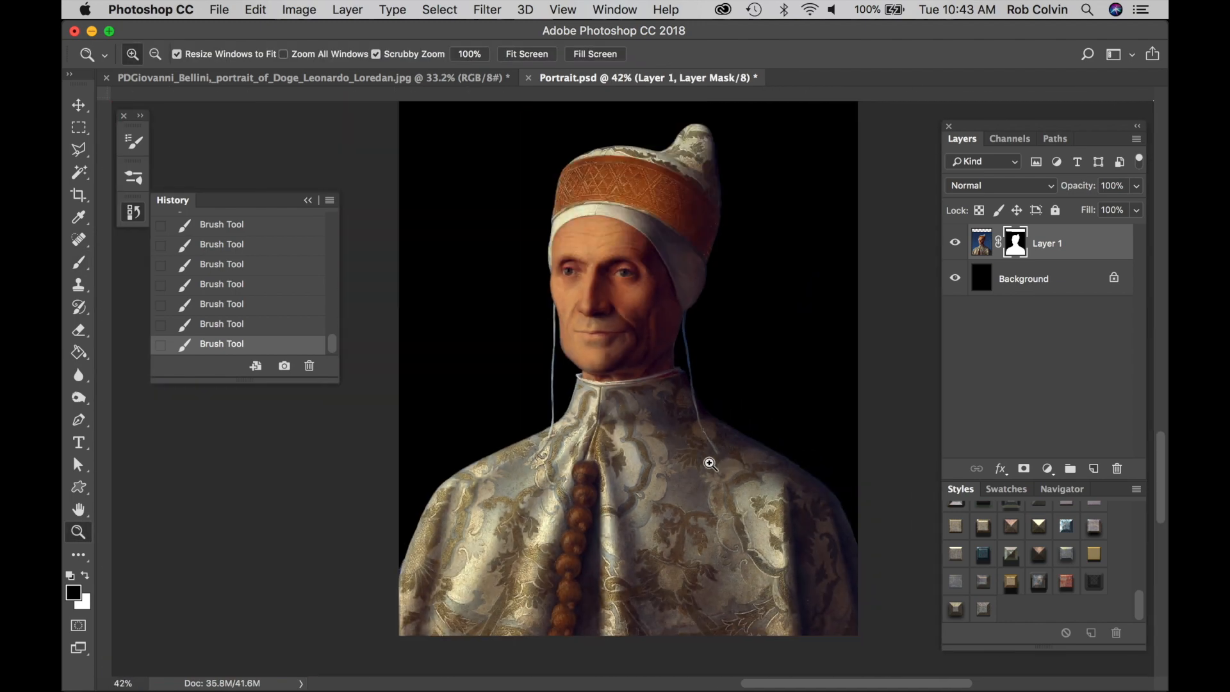
left_click(1039, 285)
key("super+i")
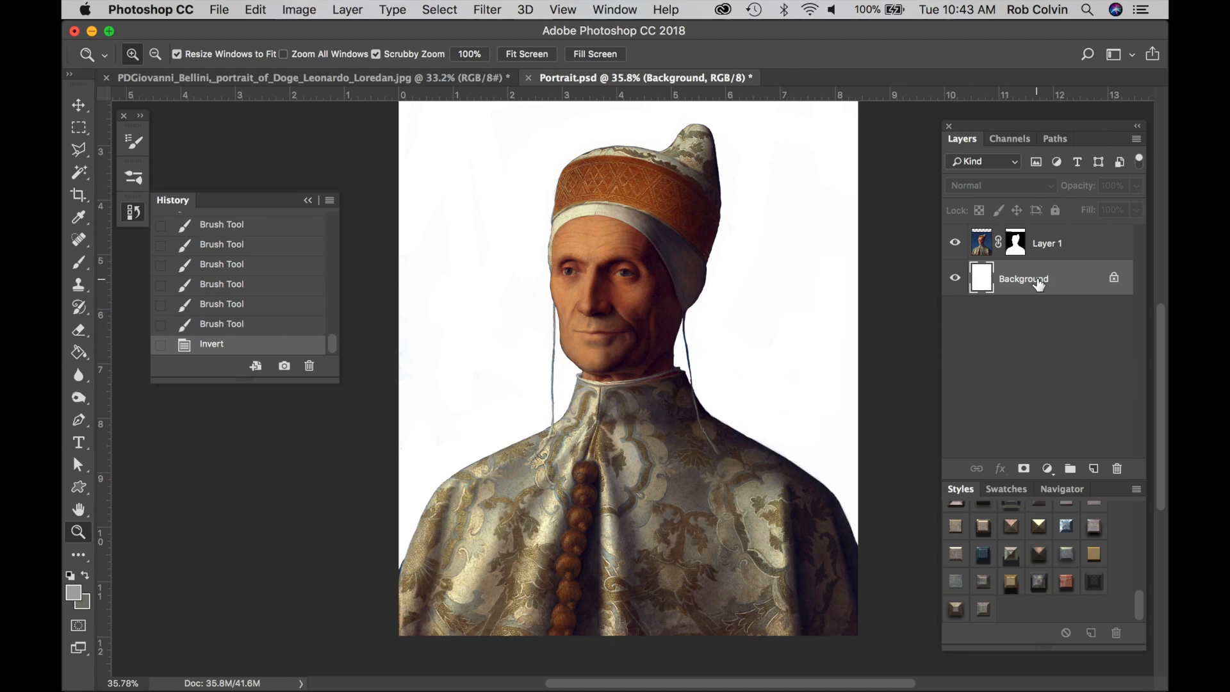
Resample the image to a resolution of 150 pixels/inch with Nearest Neighbor in Image Size
scroll(760, 310, "up", 5)
scroll(760, 311, "down", 5)
left_click_drag(760, 311, 721, 314)
key("super+alt+i")
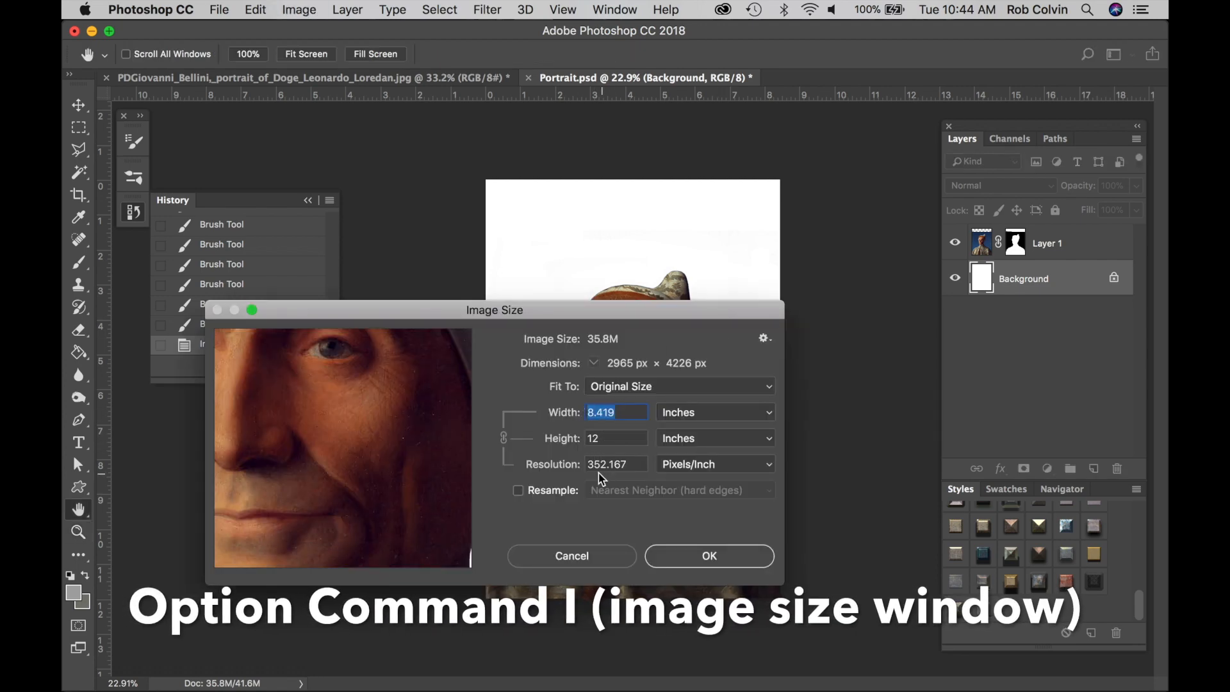
left_click(518, 491)
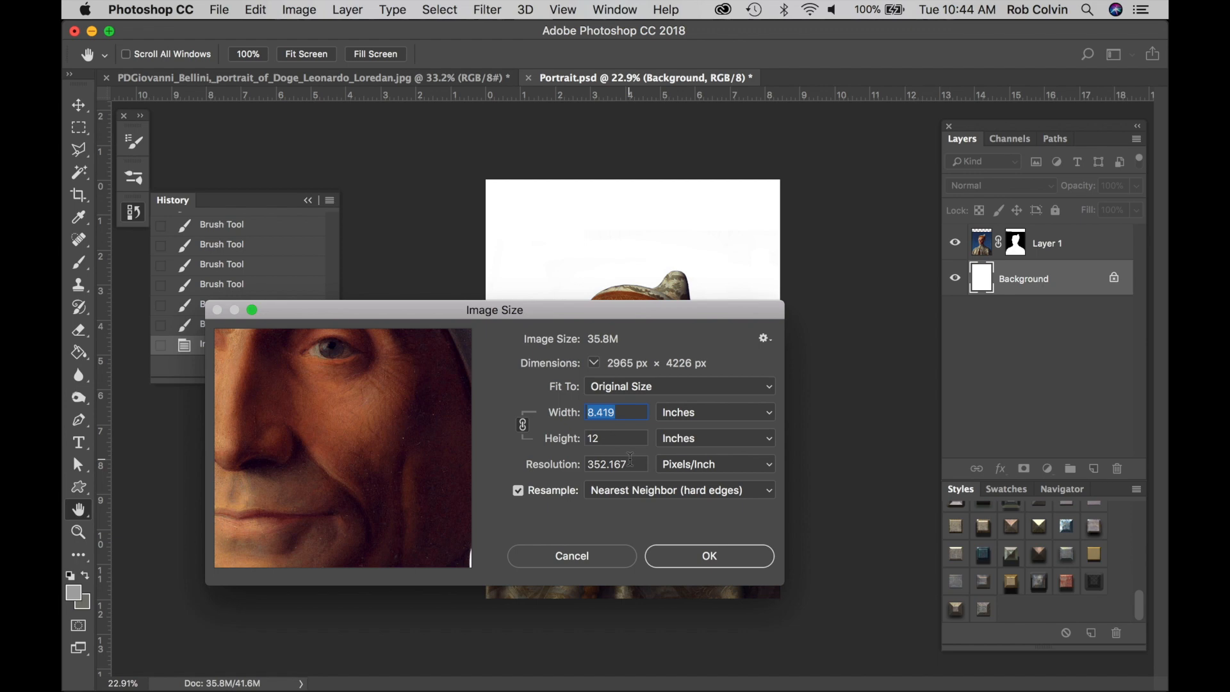
left_click_drag(630, 412, 597, 412)
left_click_drag(633, 467, 586, 464)
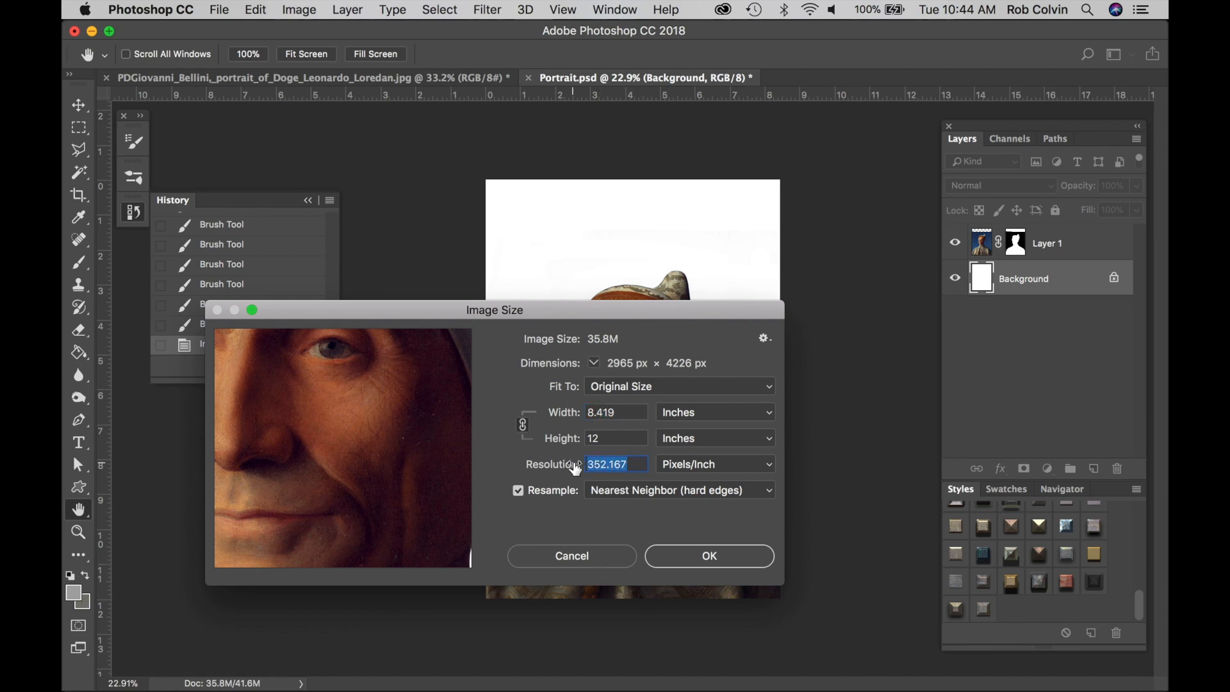
type("150")
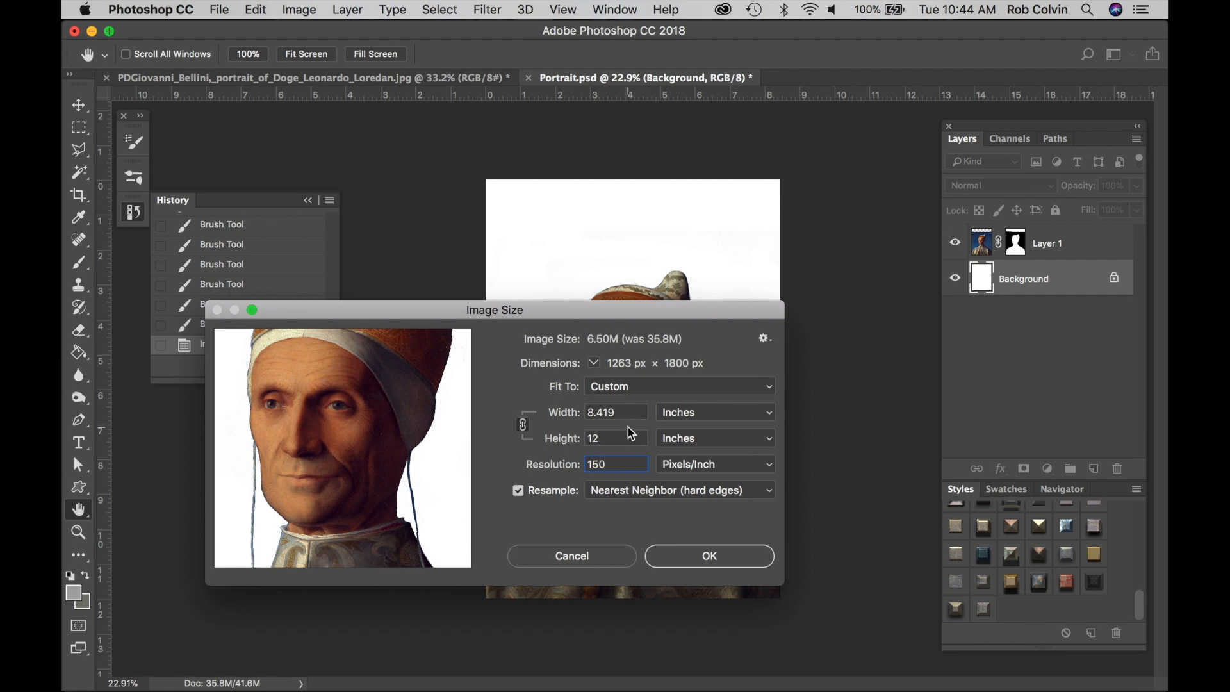
left_click(685, 558)
Widen the canvas to 9 inches, anchored at the middle right, with a white extension
key("z")
key("alt+super+c")
left_click(776, 385)
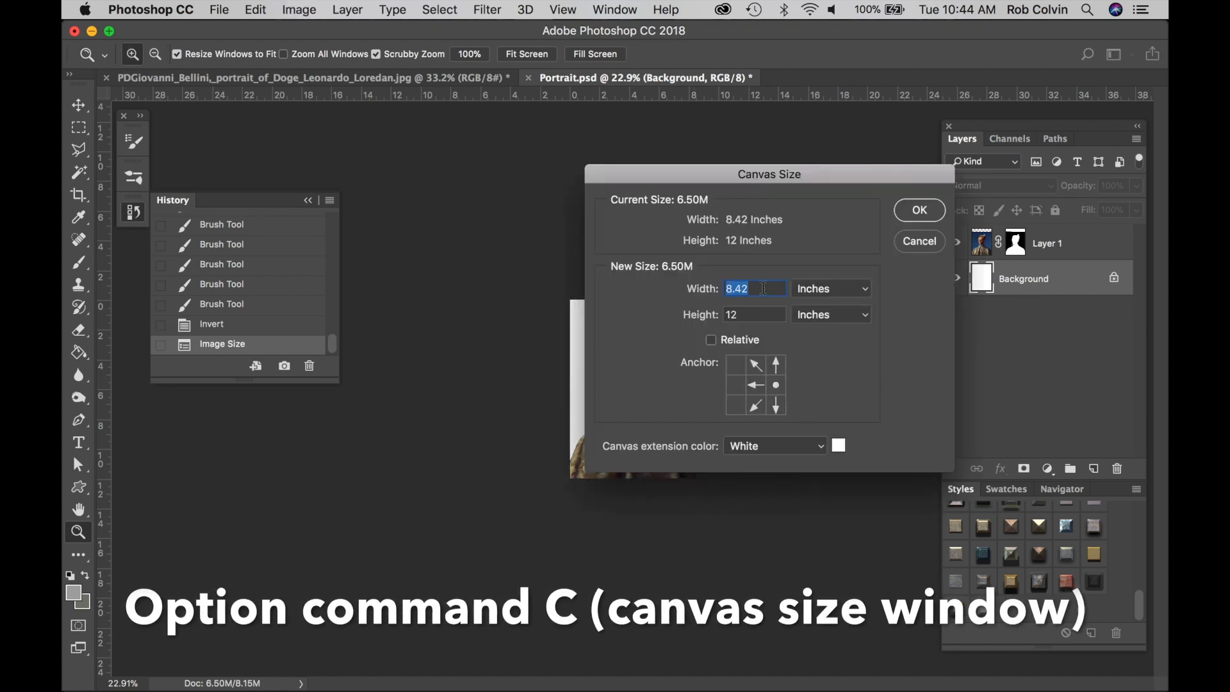
type("9")
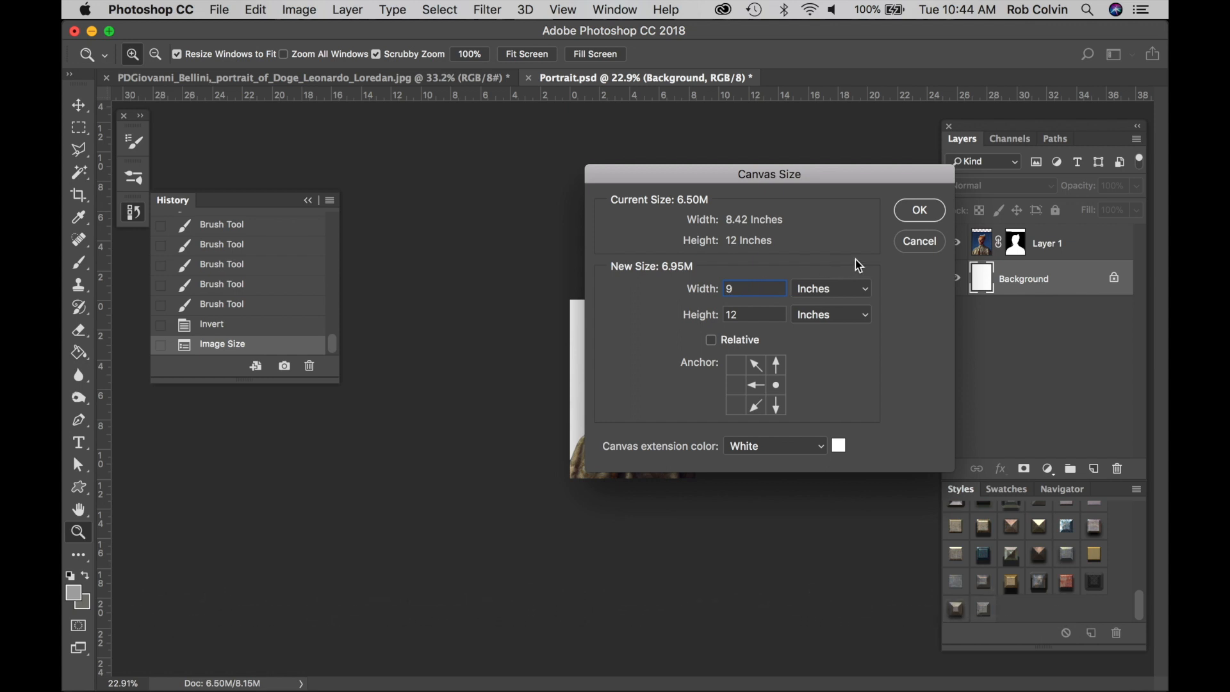
left_click(917, 212)
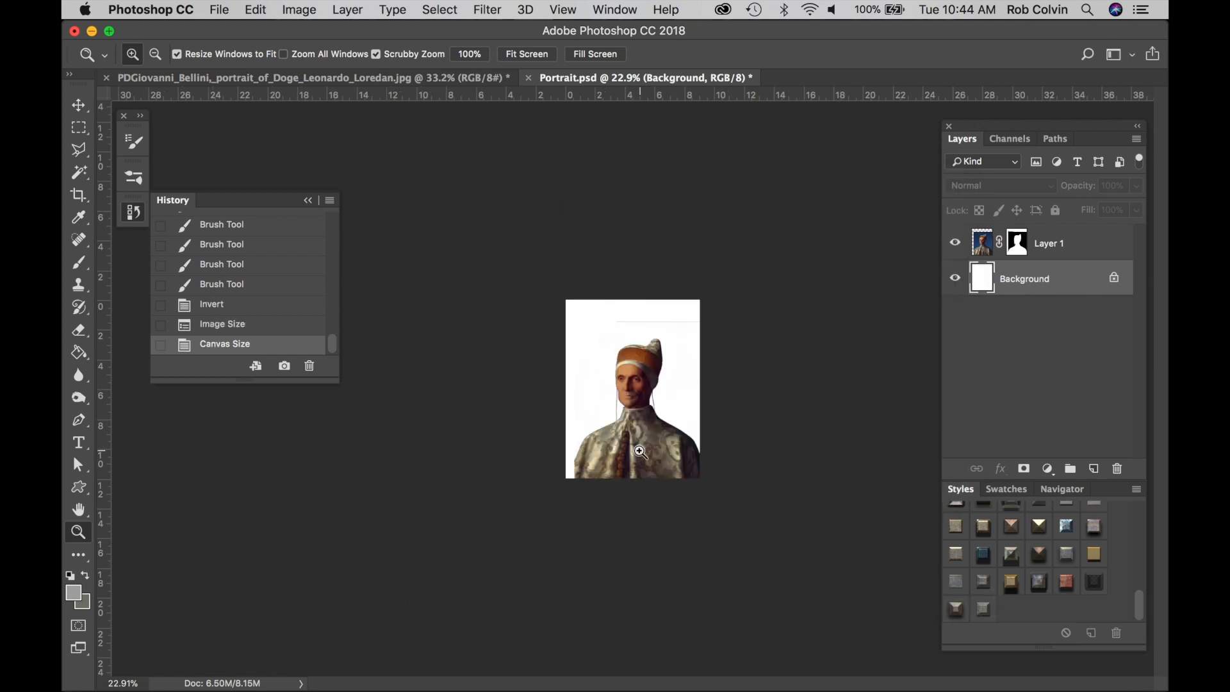
Paint out the thin line above the hat in black on Layer 1's mask with a 45 px brush
left_click_drag(631, 431, 698, 431)
key("b")
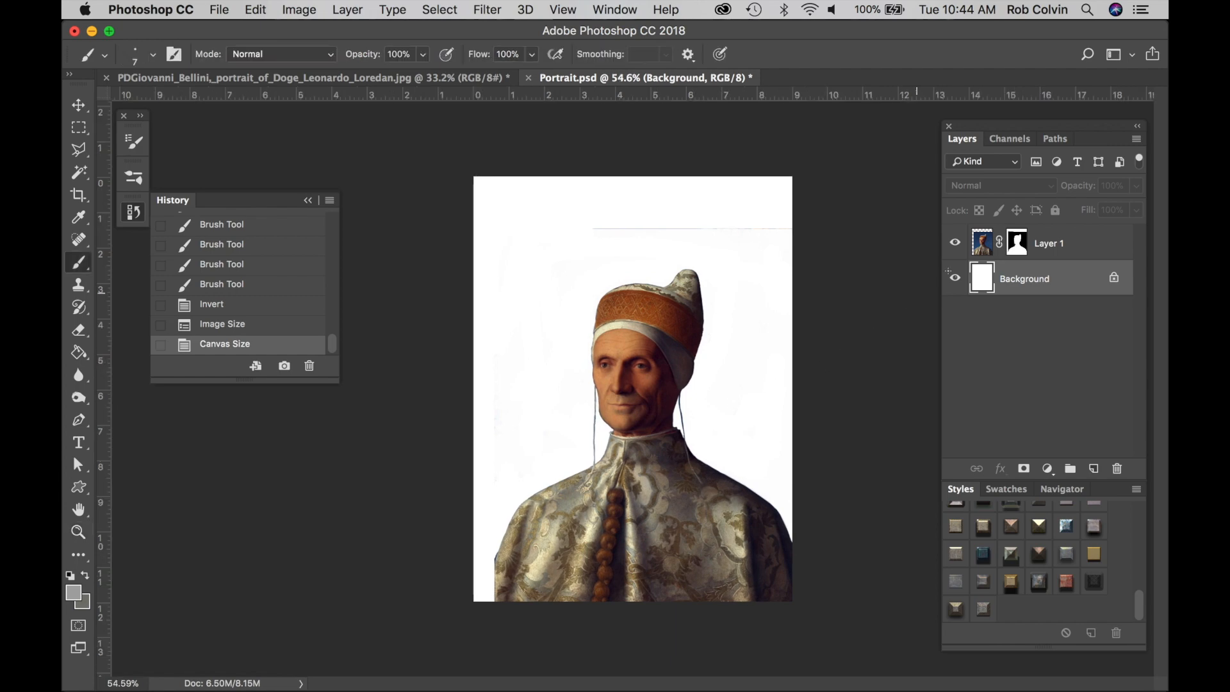
left_click(1019, 243)
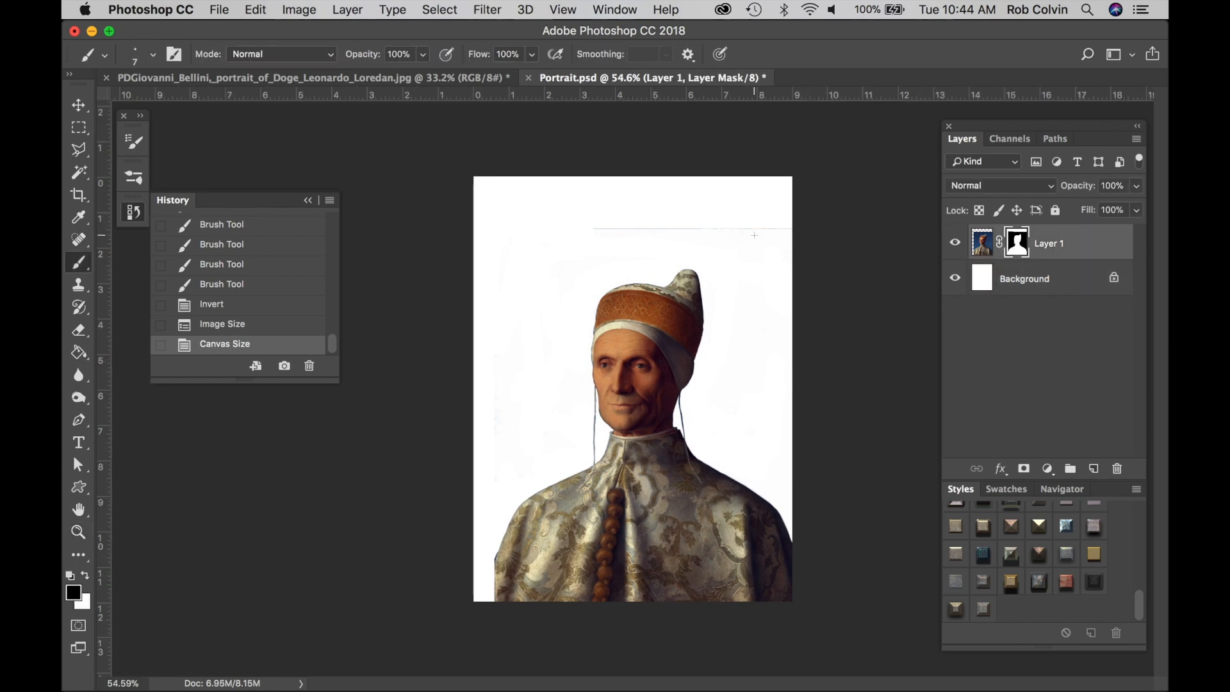
key("bracketright")
key("bracketright")
key("bracketright")
key("bracketright")
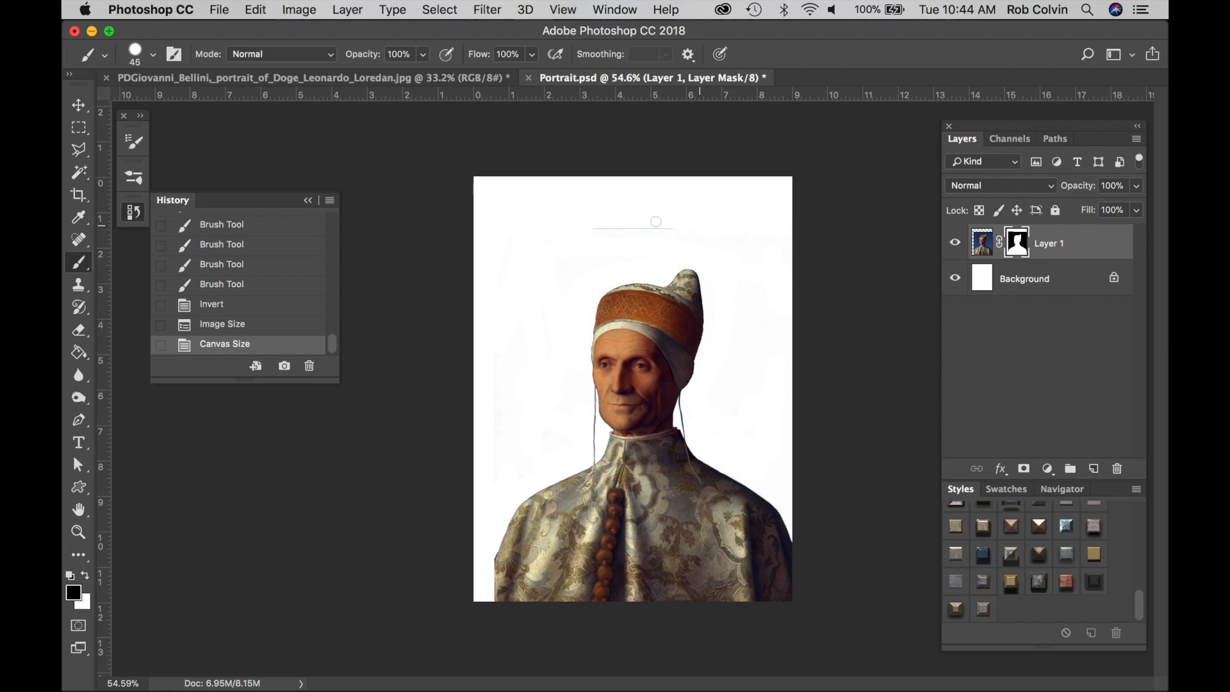
left_click(585, 291)
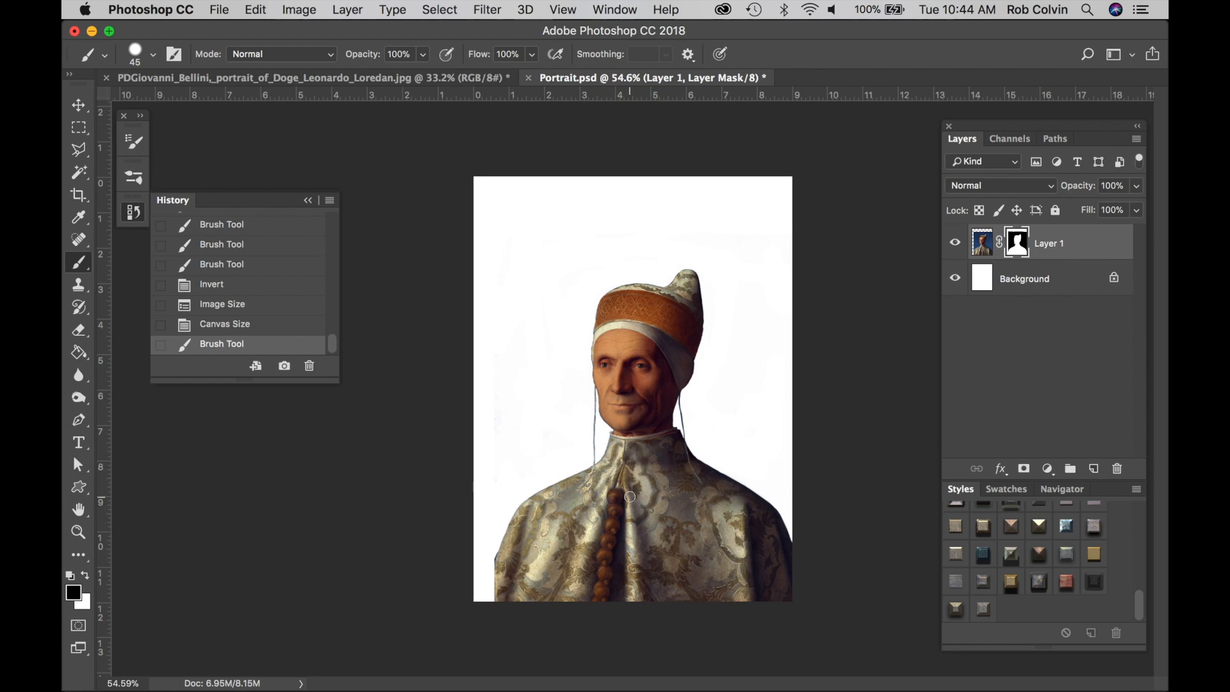
Lasso a piece of the sleeve's outer edge on the image's left side and paste a copy as a new layer
key("l")
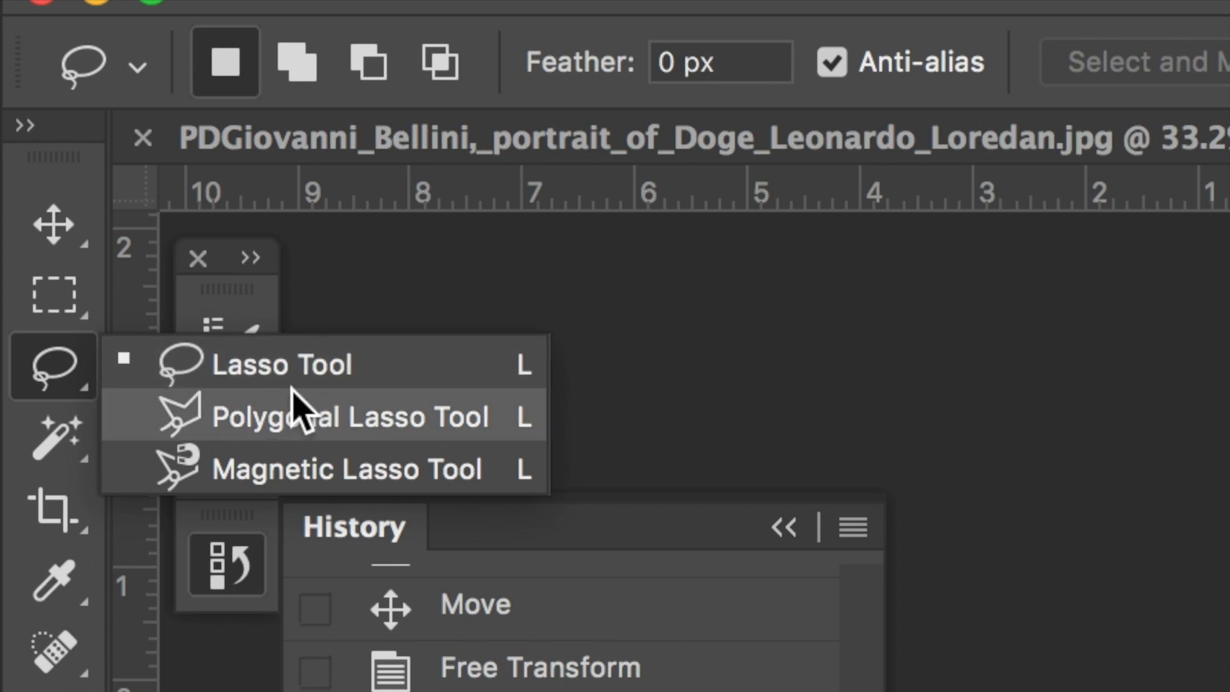
left_click(263, 364)
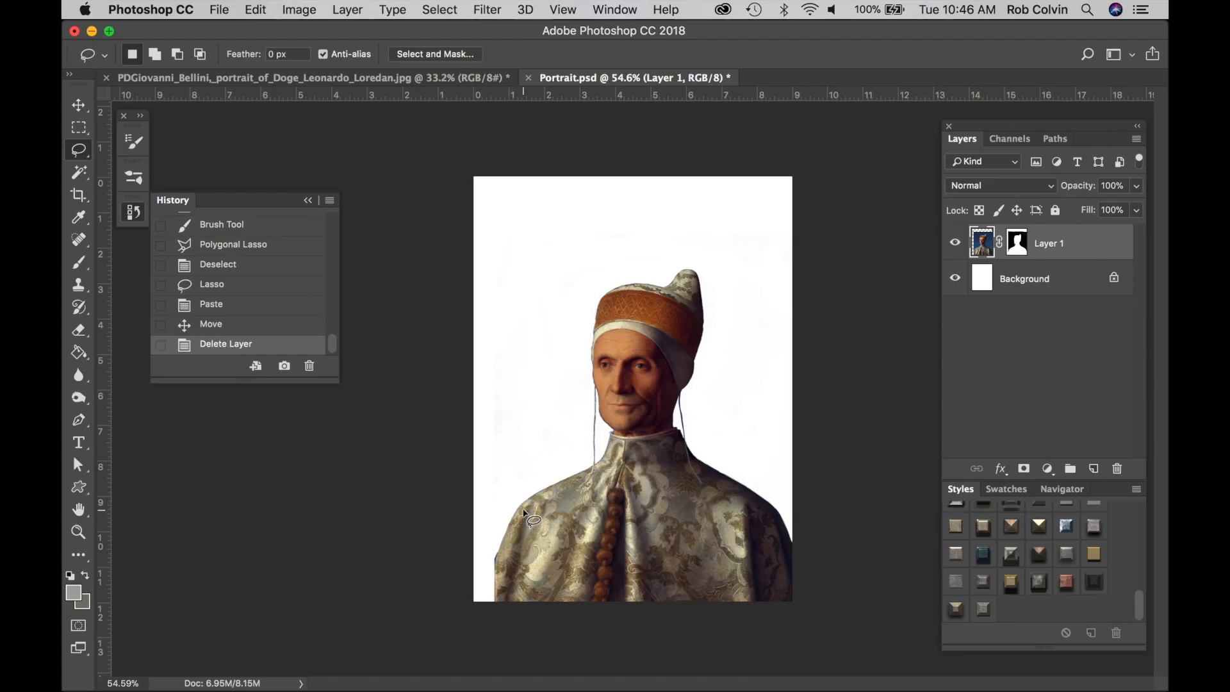
mouse_move(526, 511)
left_mouse_down()
mouse_move(497, 551)
mouse_move(513, 555)
mouse_move(535, 506)
left_mouse_up()
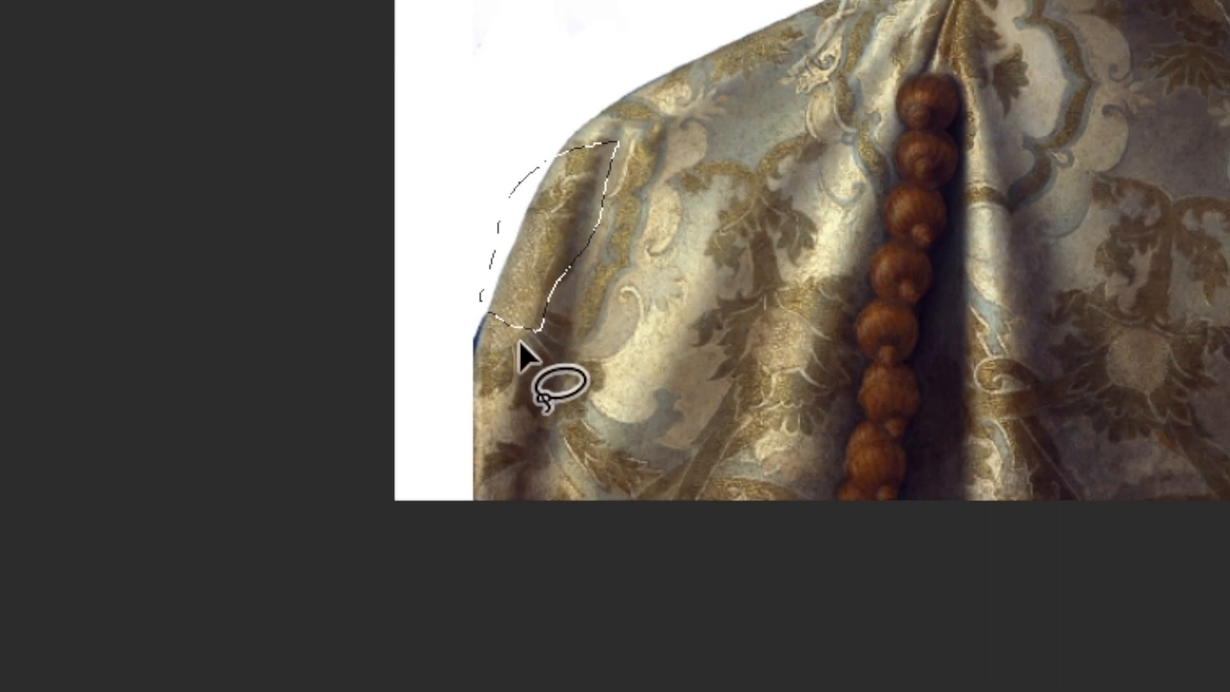
key("super+c")
key("super+v")
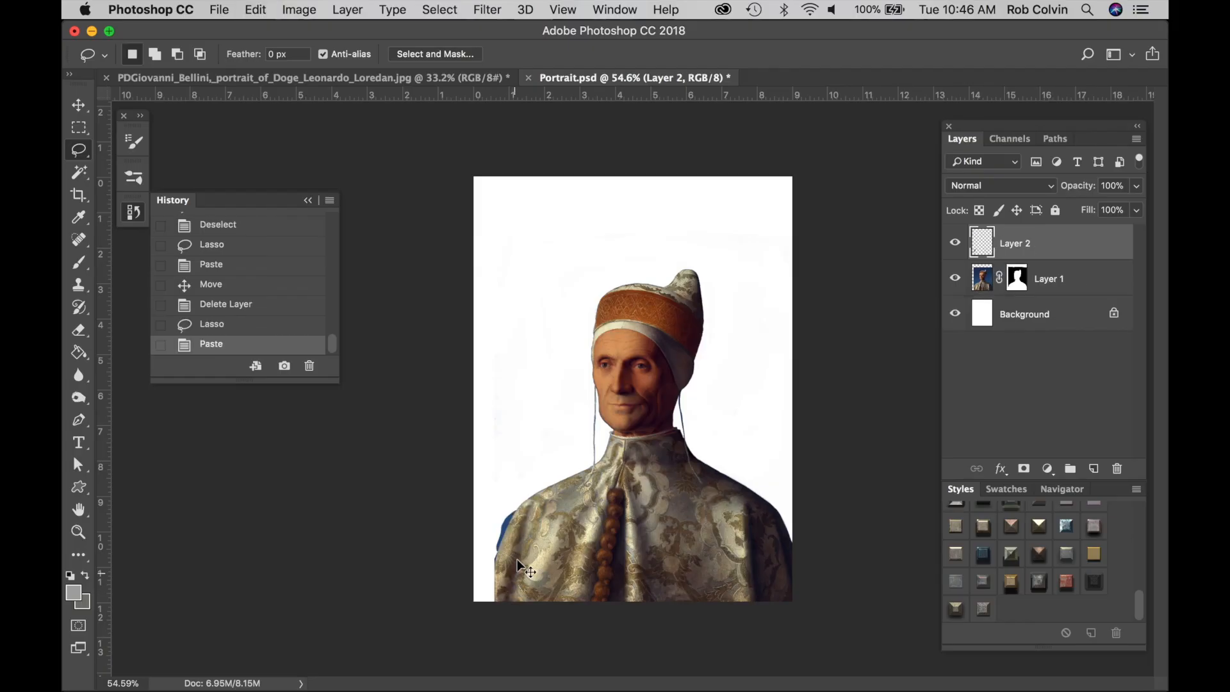
Move the pasted sleeve piece down and outward to the canvas's lower left corner, and erase its blue fringe
key("v")
left_click_drag(517, 530, 513, 581)
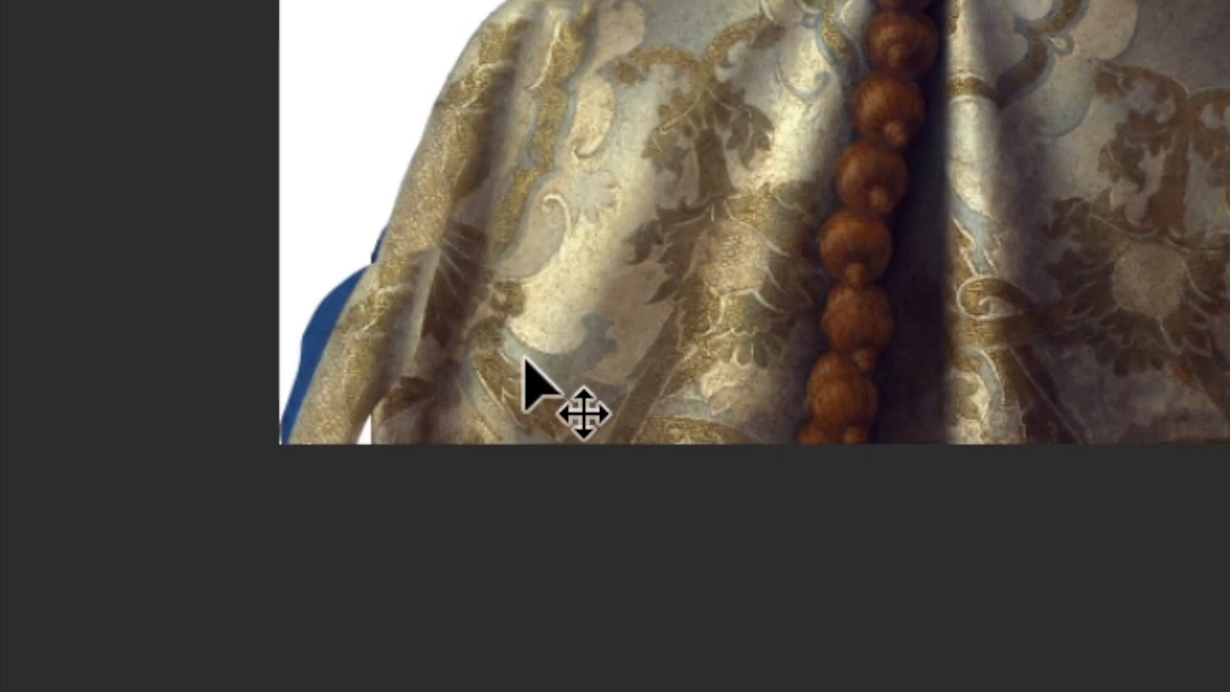
key("e")
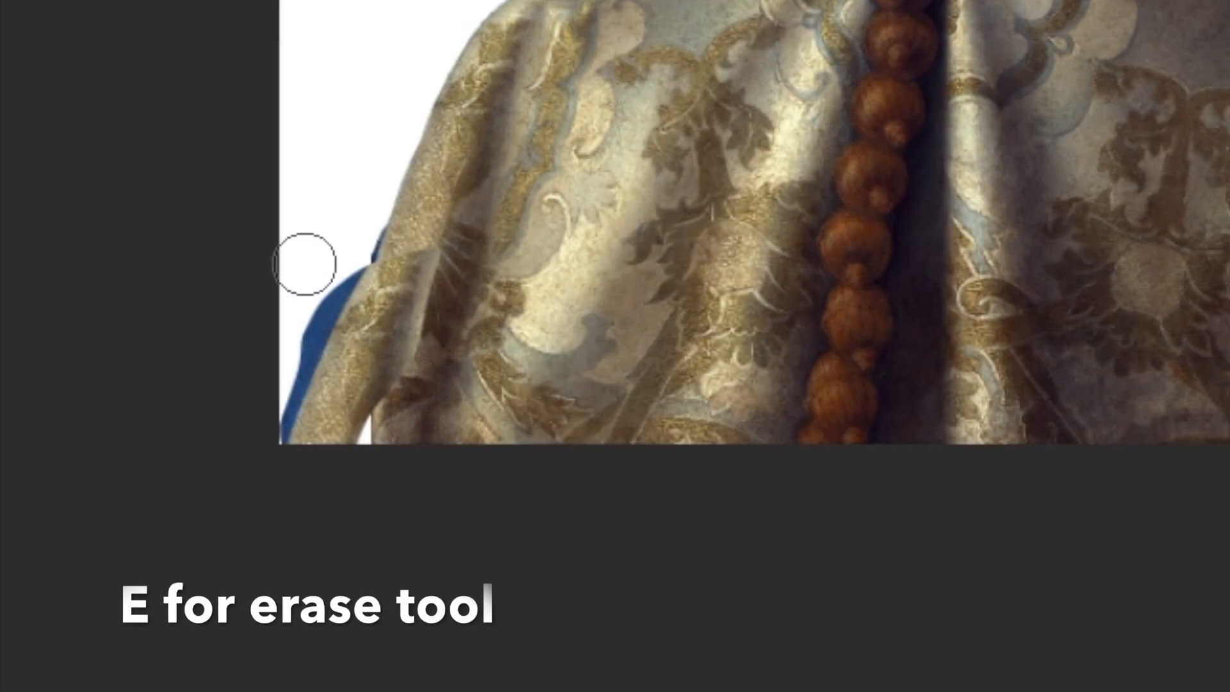
left_click_drag(331, 260, 242, 475)
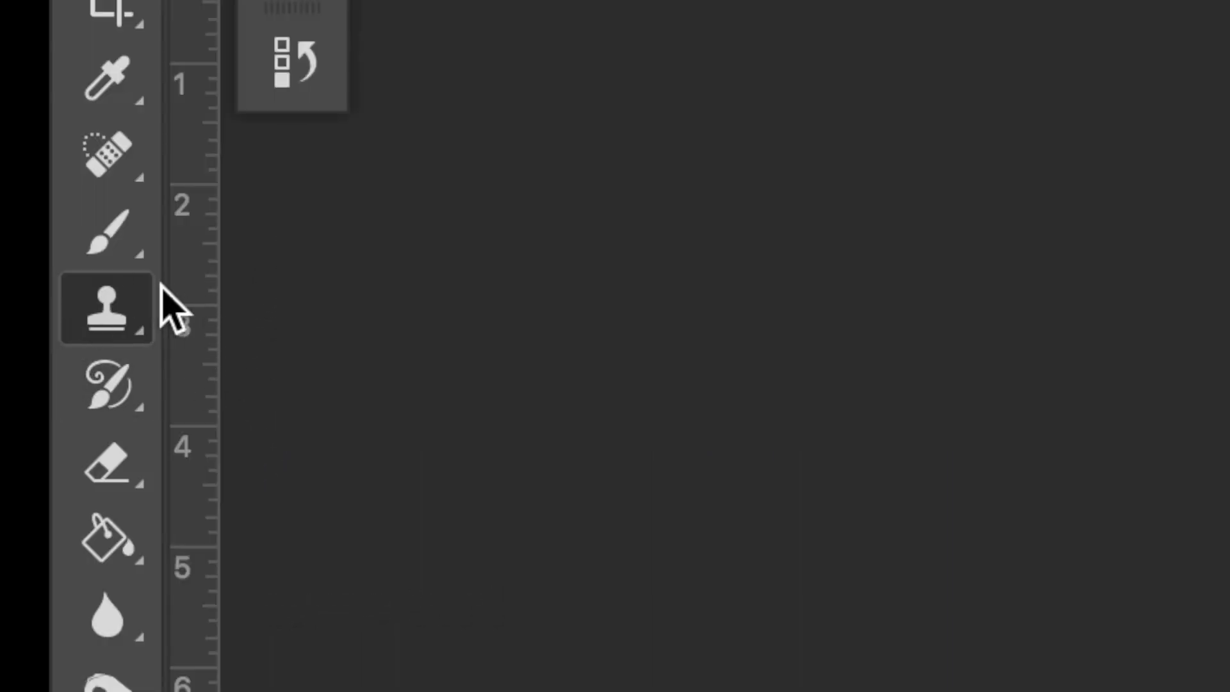
Fill the white gap between the pasted sleeve piece and the original robe with the Clone Stamp, sampling nearby fabric
right_click(113, 314)
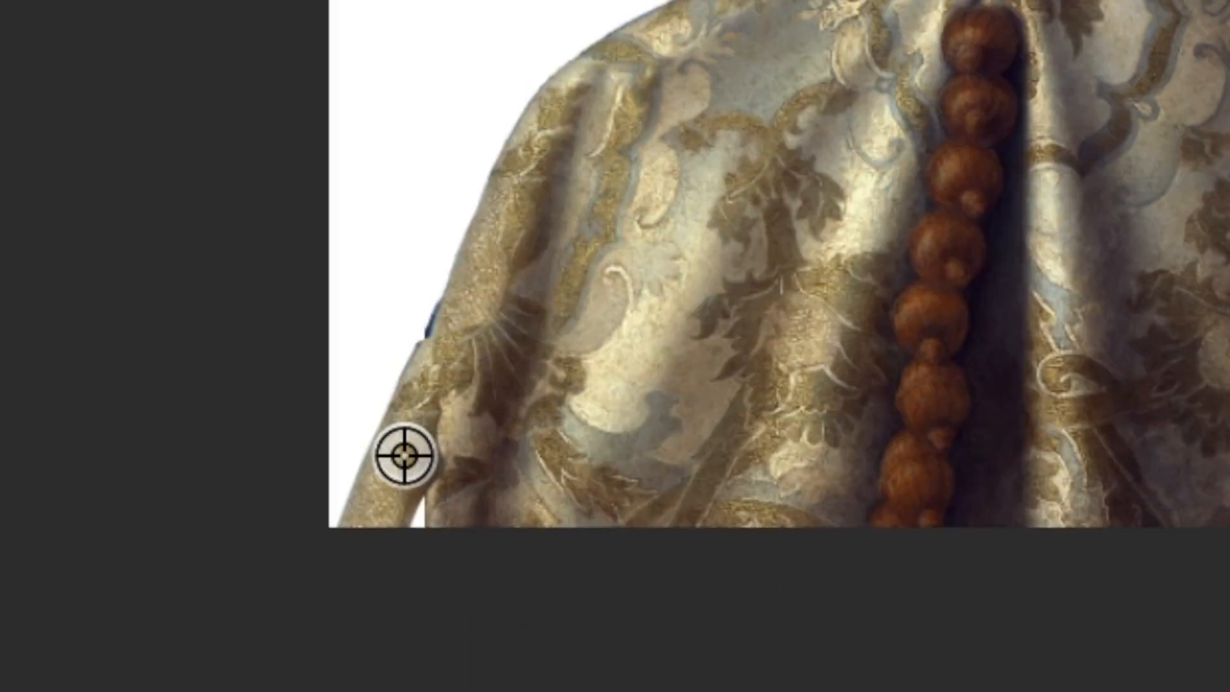
left_click(404, 459, "alt")
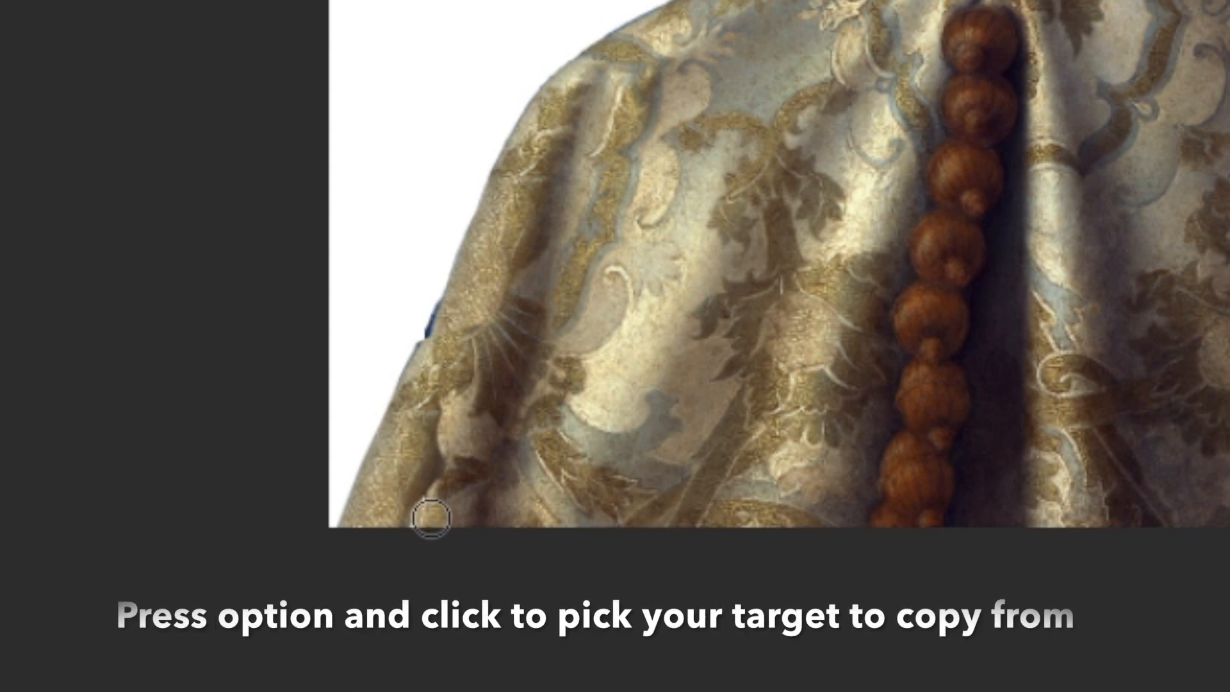
mouse_move(423, 510)
left_mouse_down()
mouse_move(426, 478)
mouse_move(423, 498)
left_mouse_up()
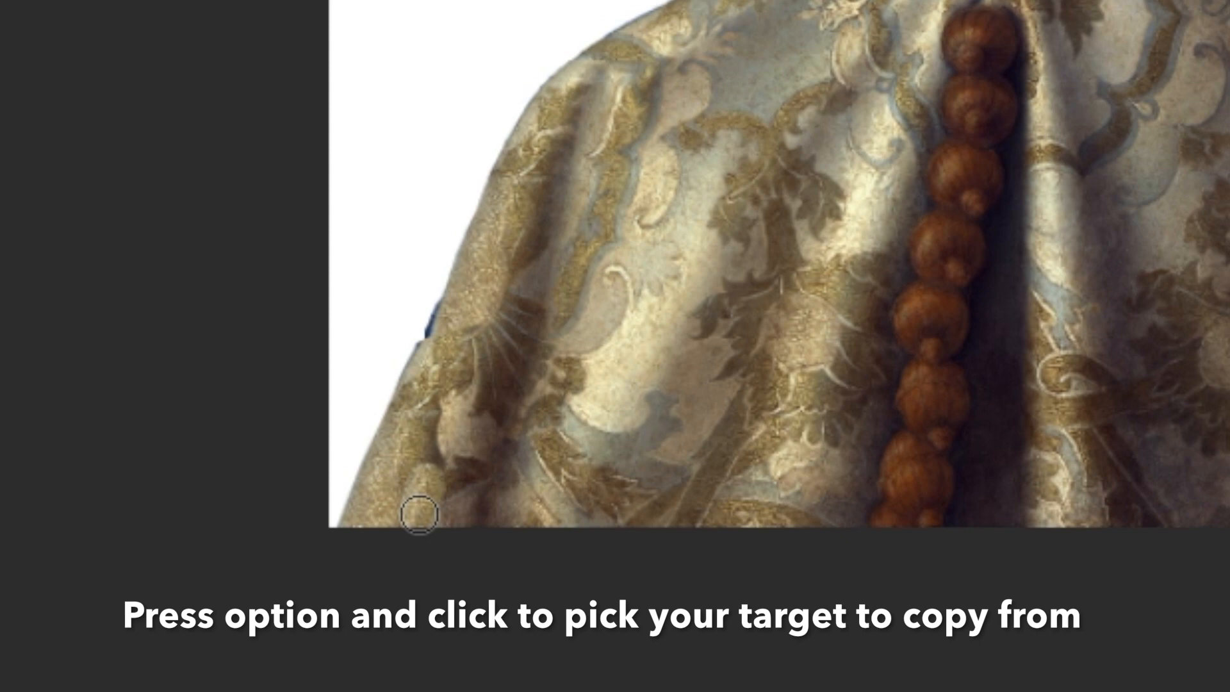
left_click(420, 433, "alt")
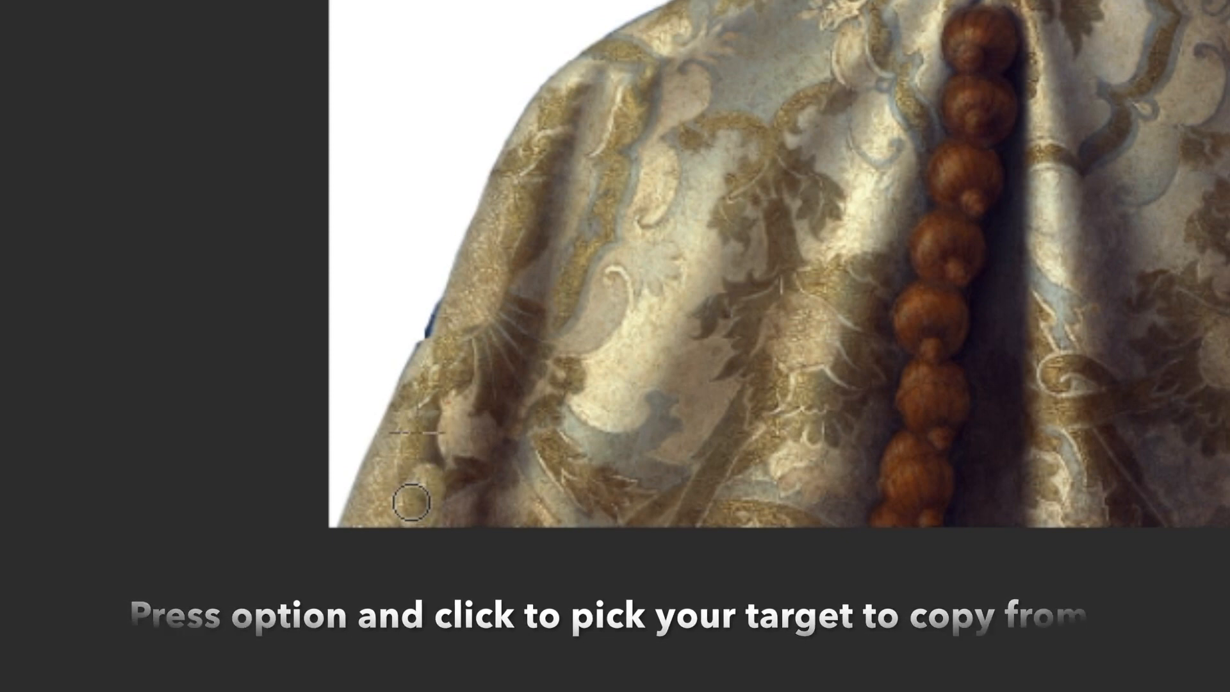
mouse_move(416, 500)
left_mouse_down()
mouse_move(423, 466)
mouse_move(395, 544)
left_mouse_up()
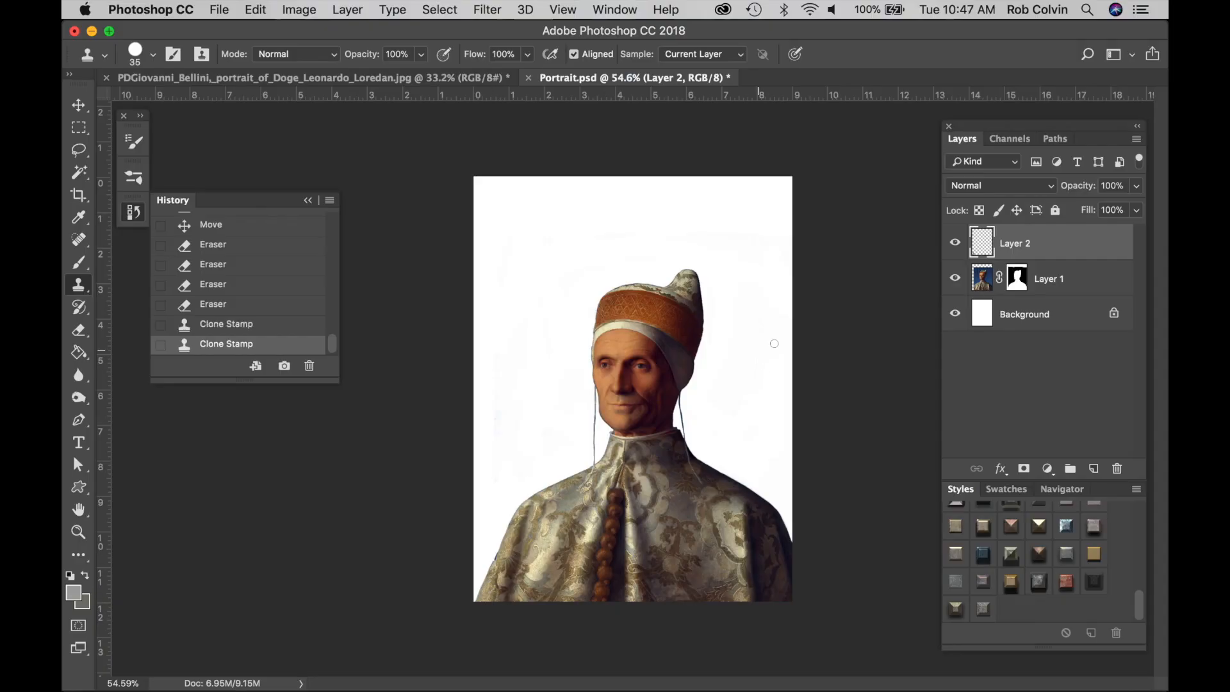
With the portrait's Background layer selected, switch to Finder and open PDBaade-Island-of-Traena-in-Nordland from the Public Domain folder in Photoshop
left_click(1039, 314)
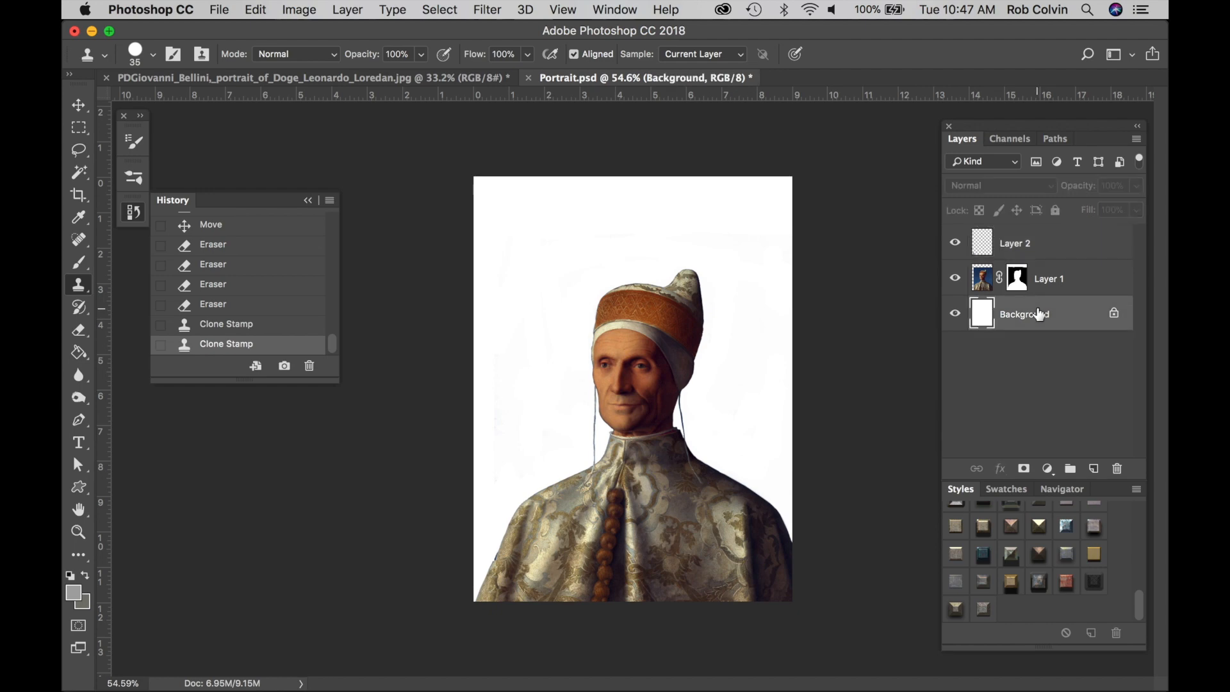
left_click(126, 667)
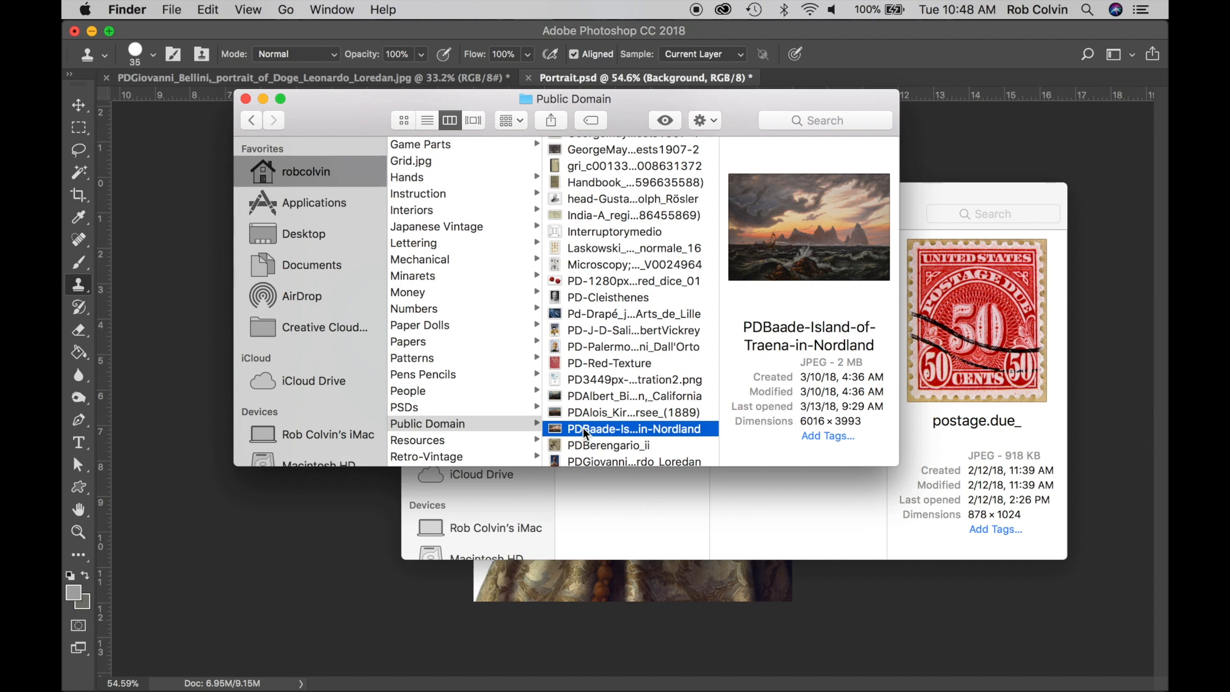
scroll(586, 432, "down", 1)
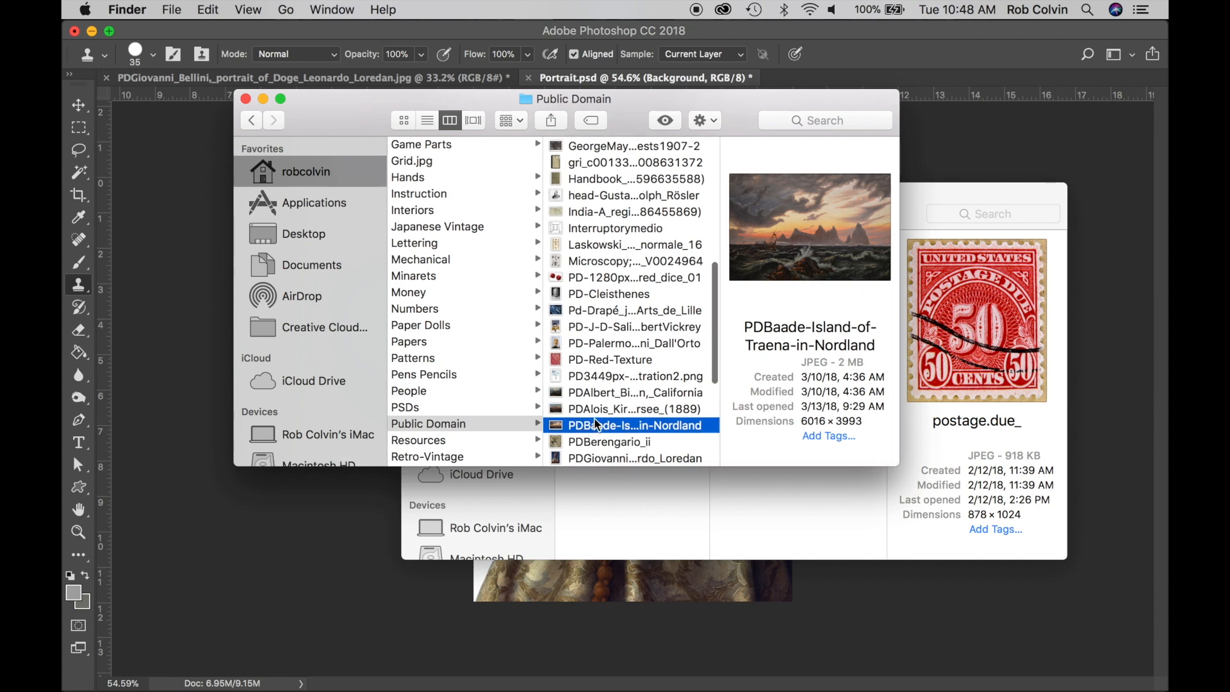
right_click(593, 424)
mouse_move(664, 382)
mouse_move(908, 378)
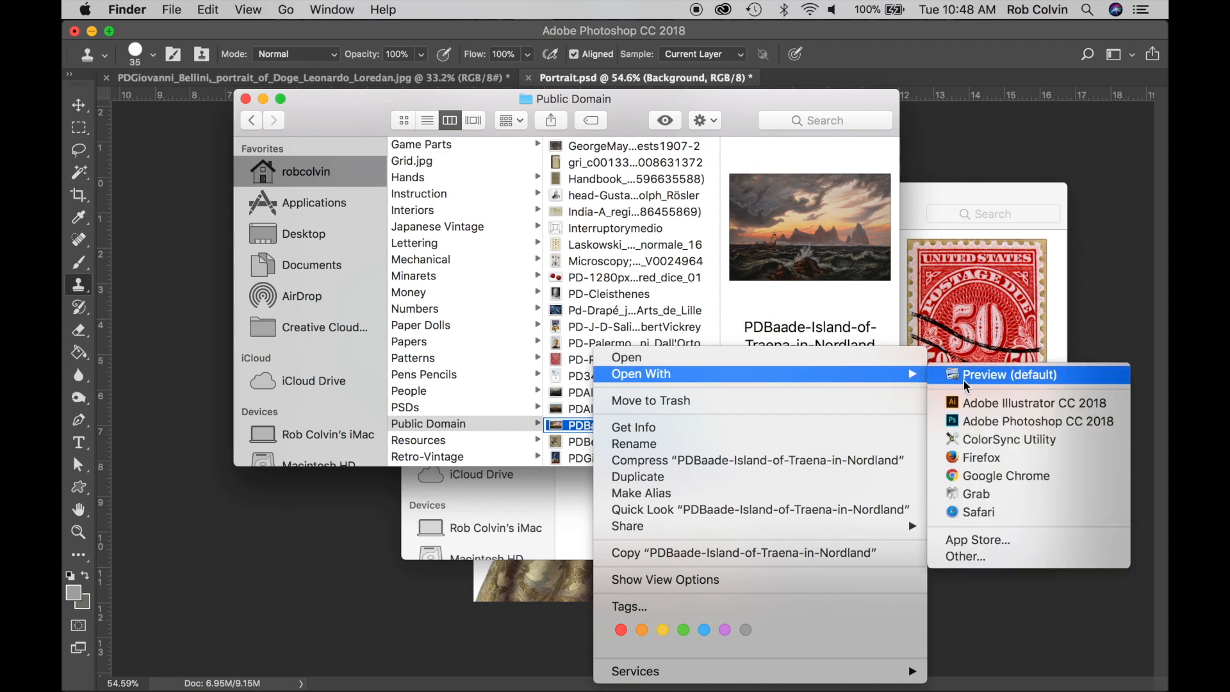
left_click(986, 422)
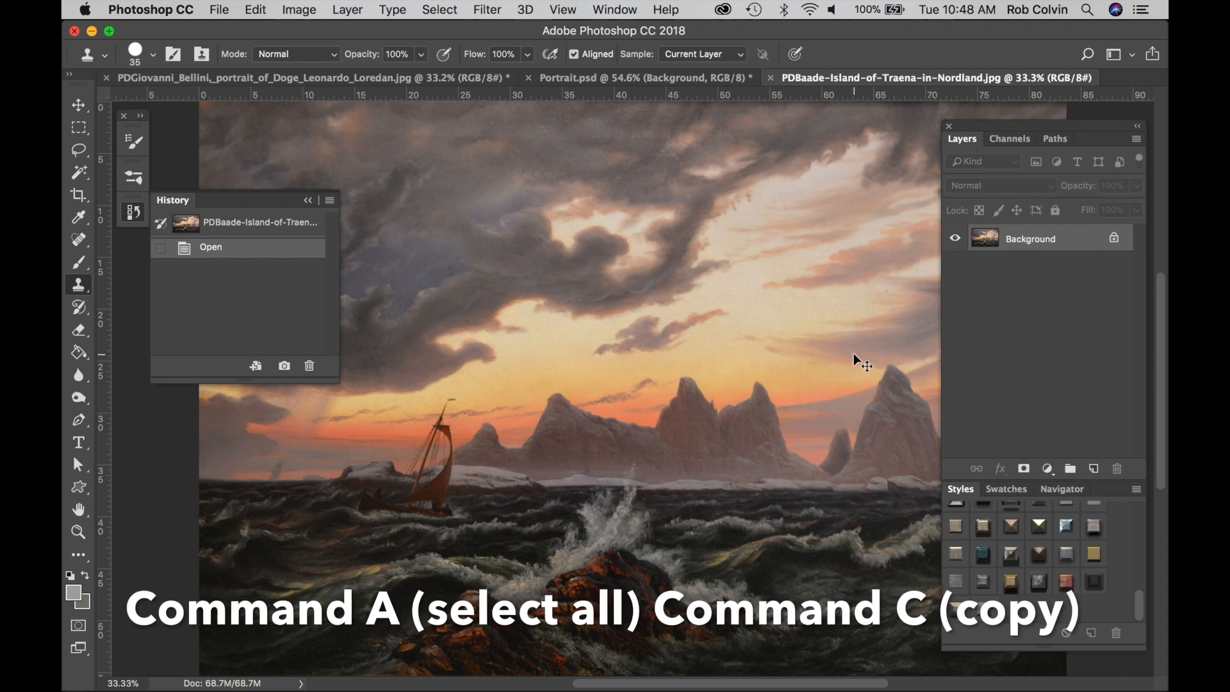
Copy the entire seascape painting, close its file, and paste it into Portrait.psd directly above the Background layer
key("super+a")
key("super+c")
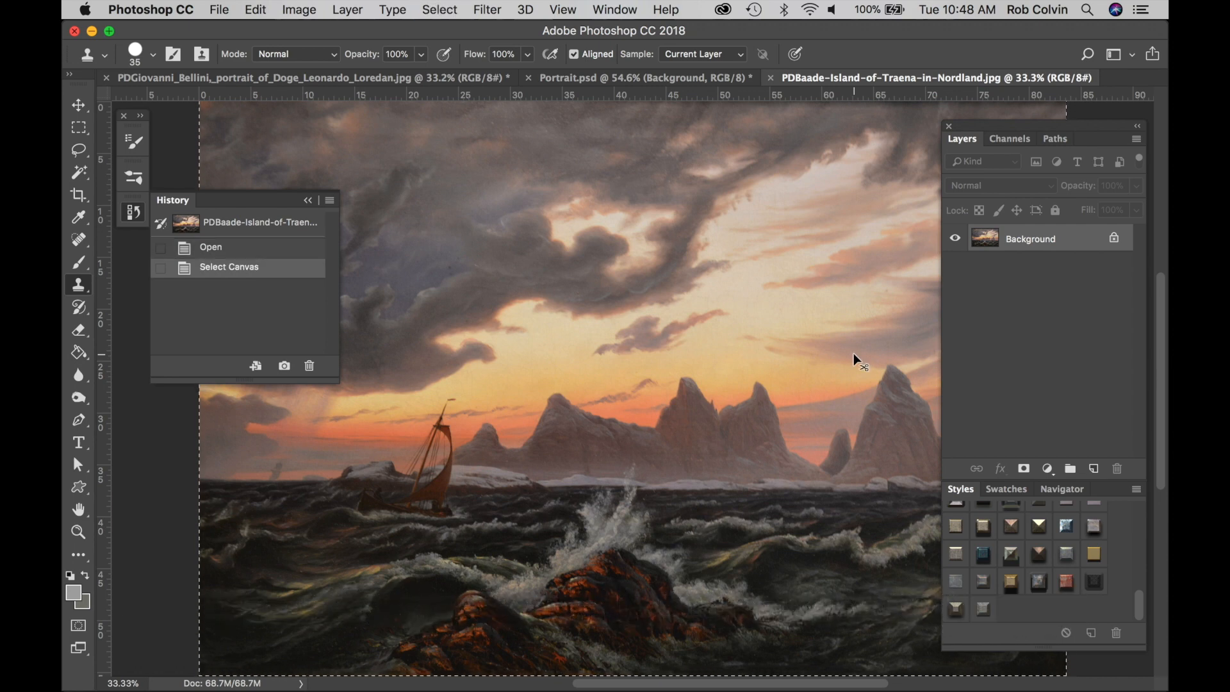
key("super+w")
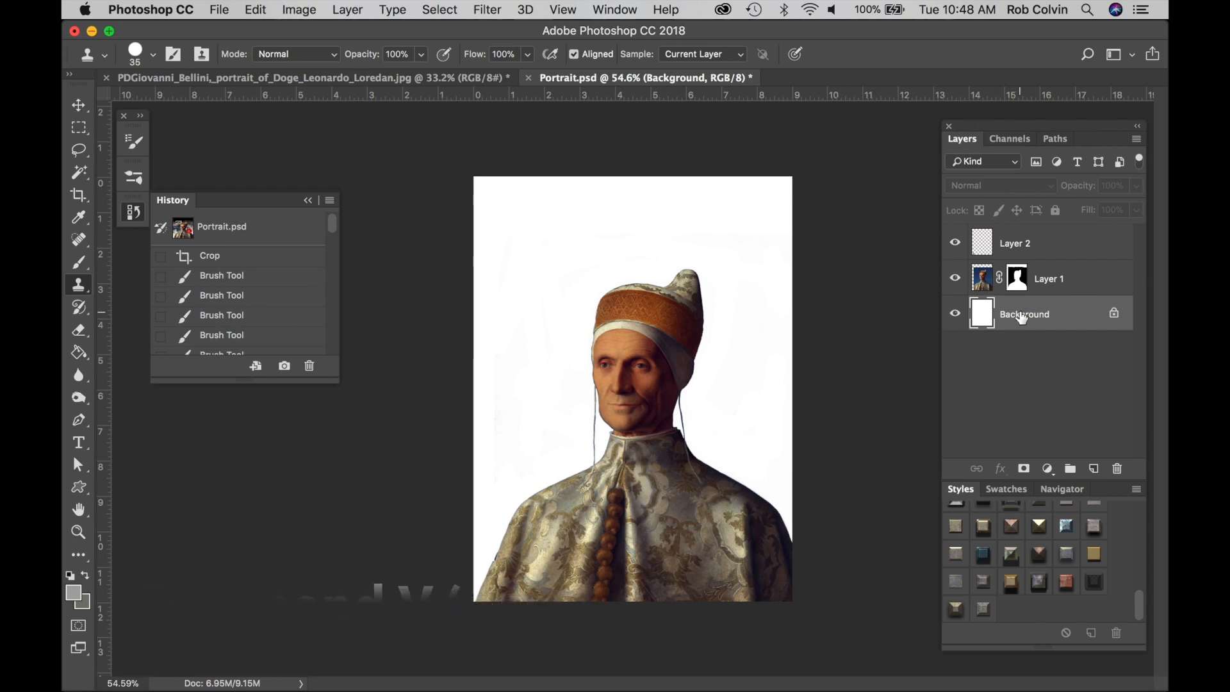
key("super+v")
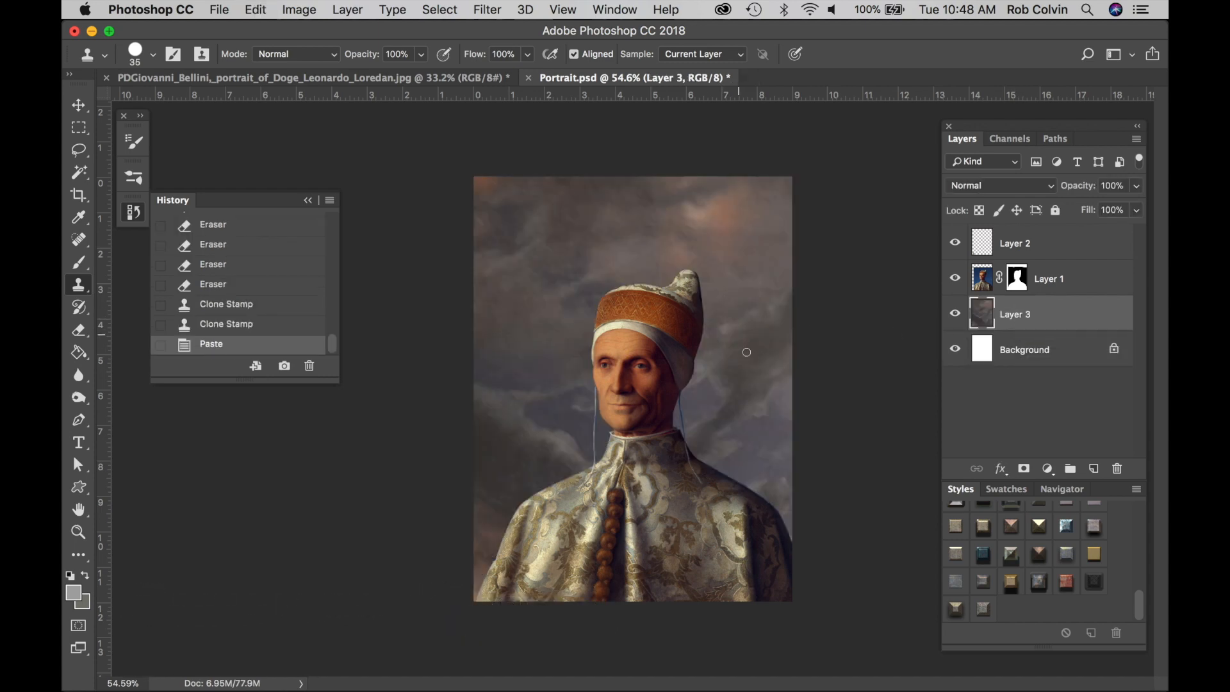
Move the pasted seascape layer upward so its sunset glow sits behind the figure's shoulders
key("c")
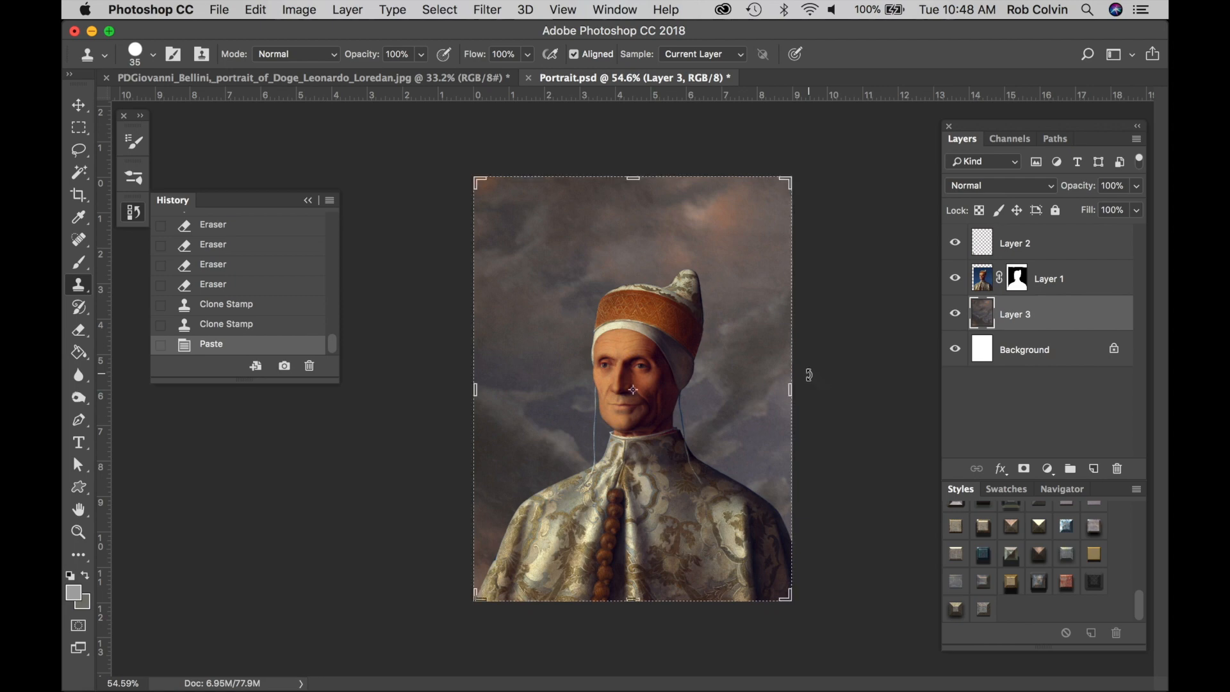
key("v")
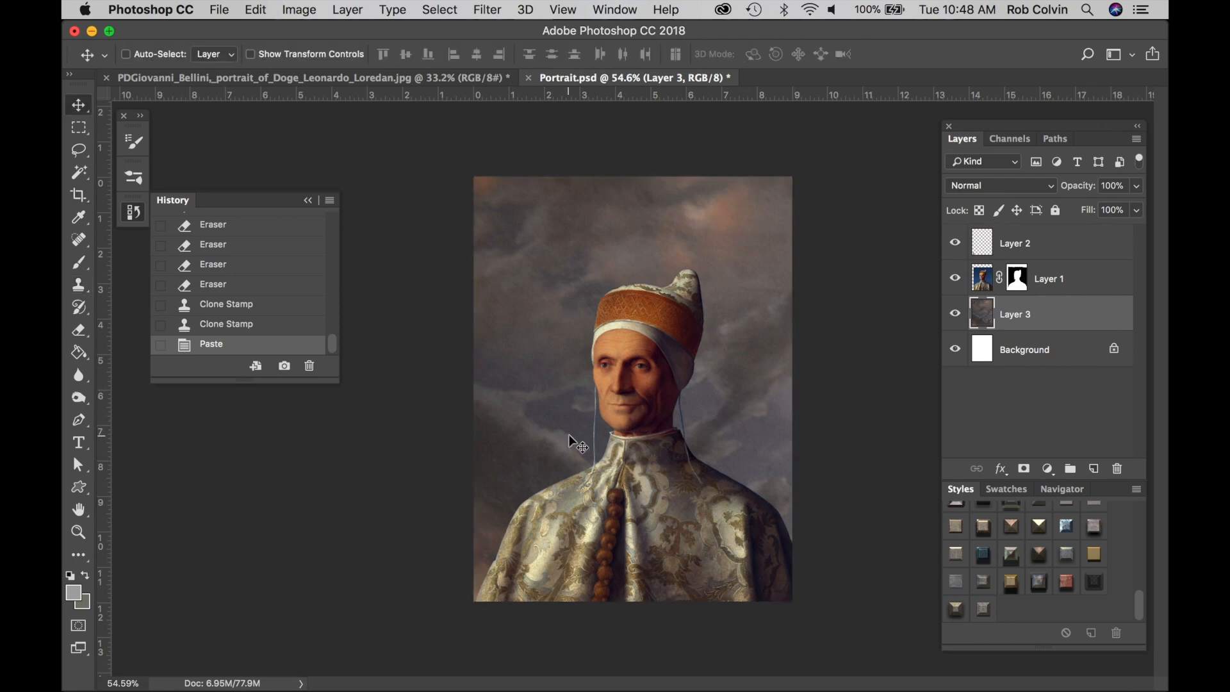
left_click_drag(633, 421, 550, 358)
left_click_drag(599, 505, 599, 410)
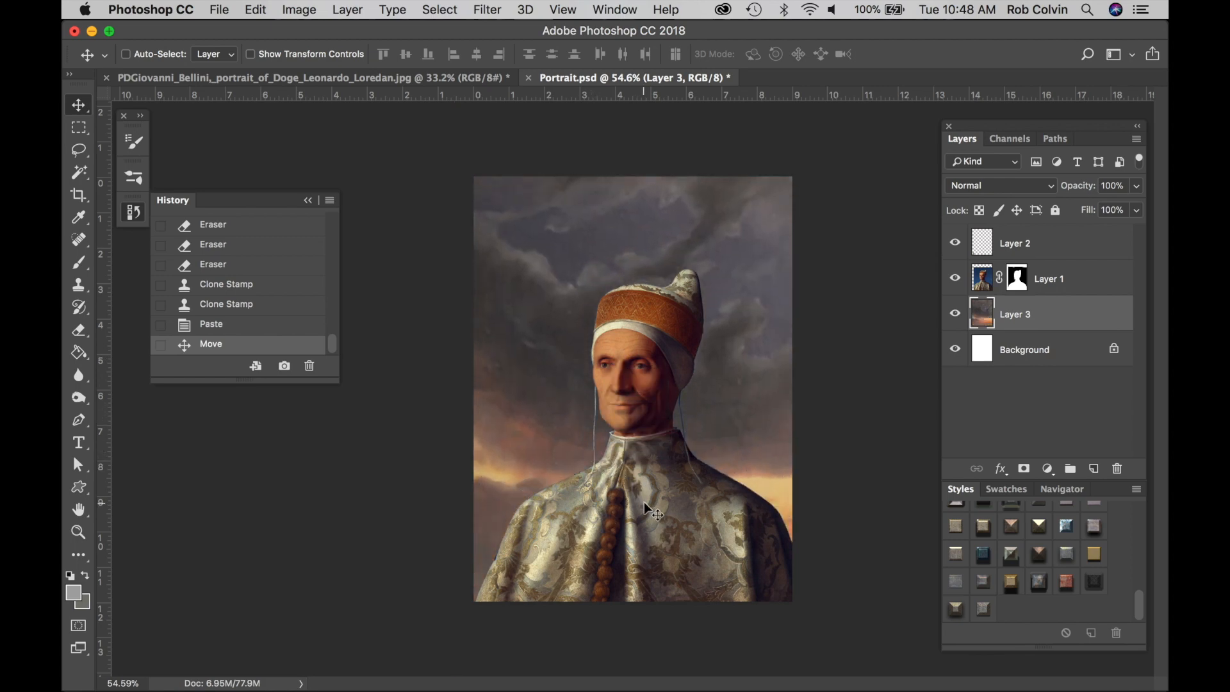
left_click_drag(645, 454, 626, 421)
left_click_drag(708, 466, 733, 465)
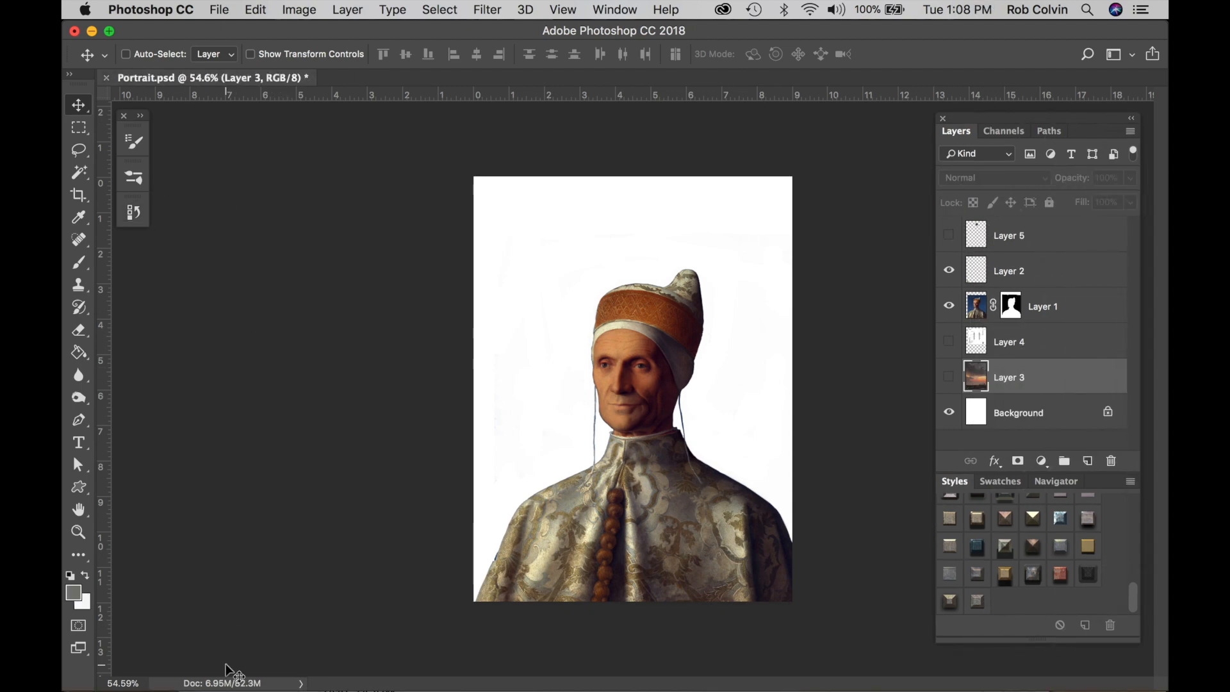
Switch to Finder and open paper.jpg from the Papers folder in Photoshop
mouse_move(159, 680)
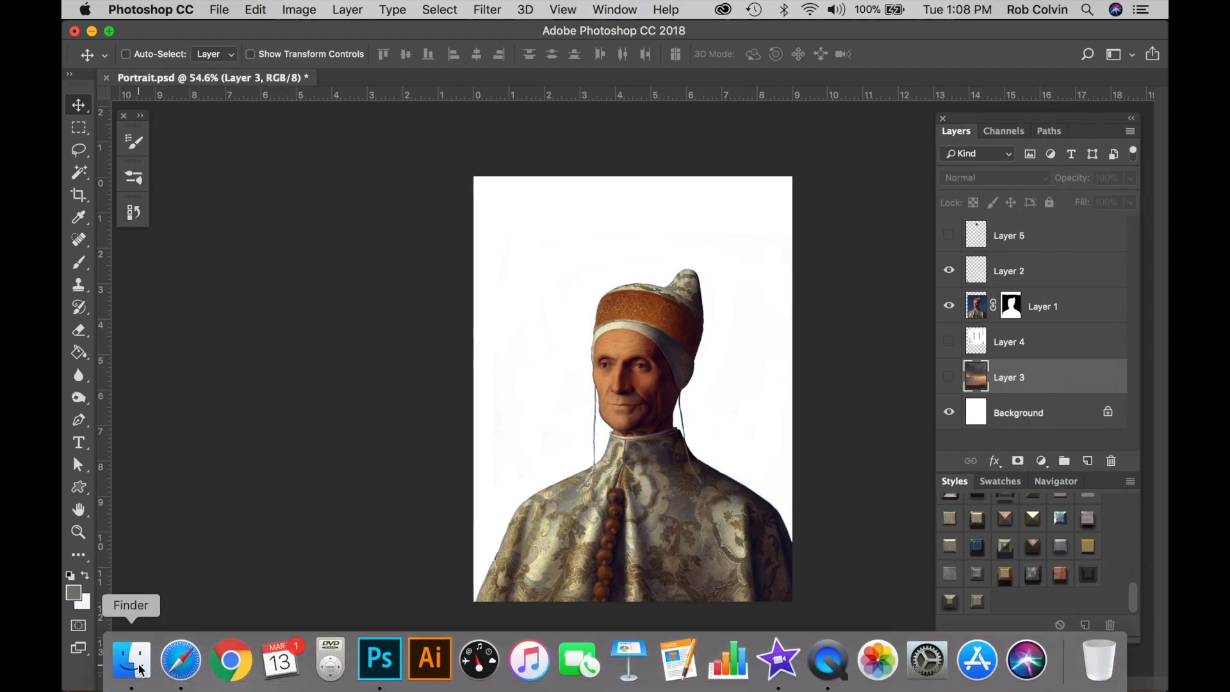
left_click(141, 668)
scroll(567, 343, "left", 1)
scroll(567, 343, "down", 4)
scroll(568, 338, "down", 5)
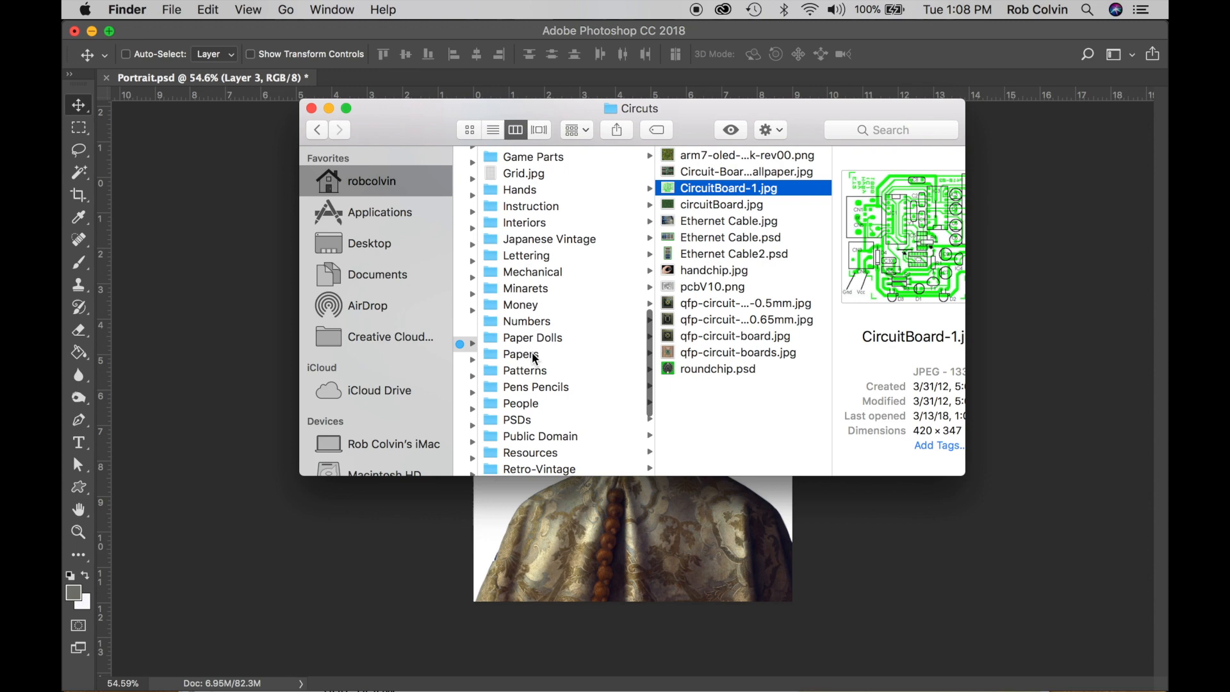
left_click(535, 357)
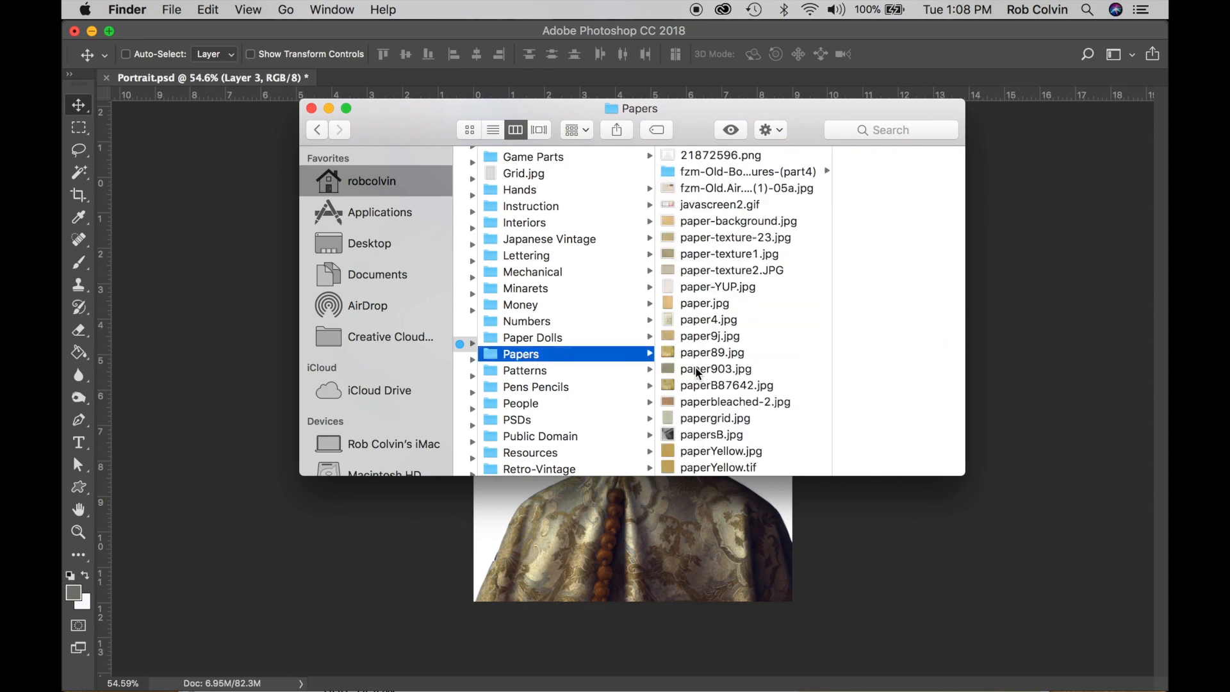
scroll(695, 385, "down", 1)
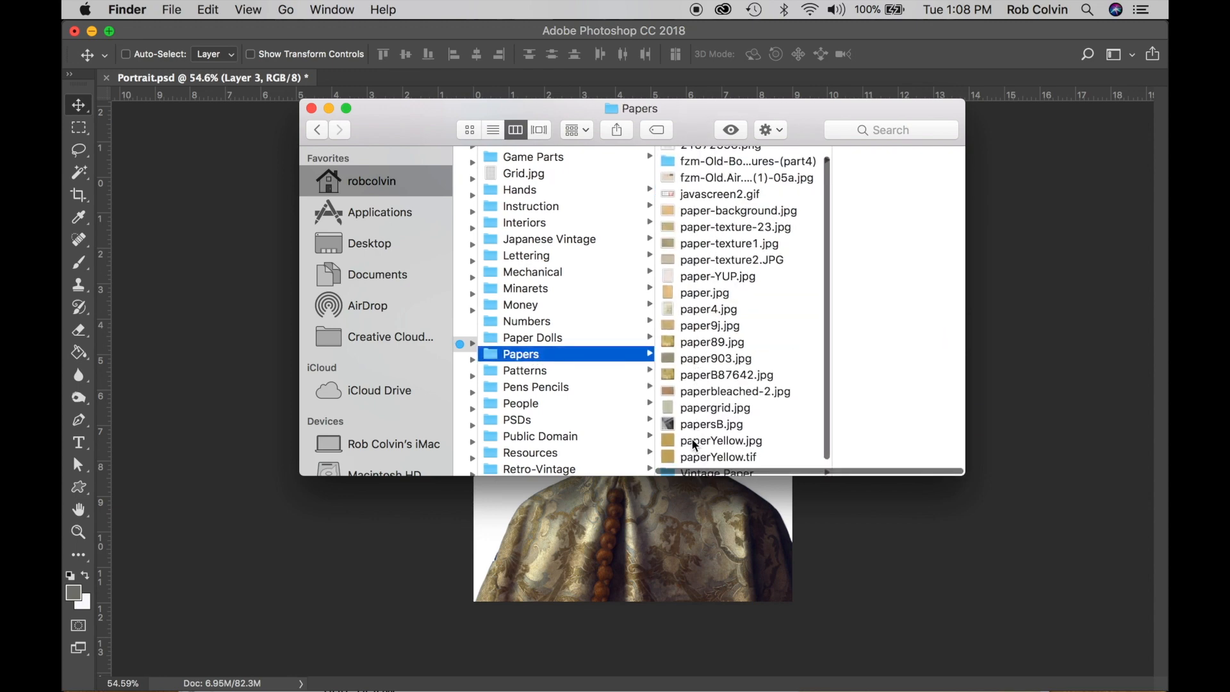
left_click(690, 292)
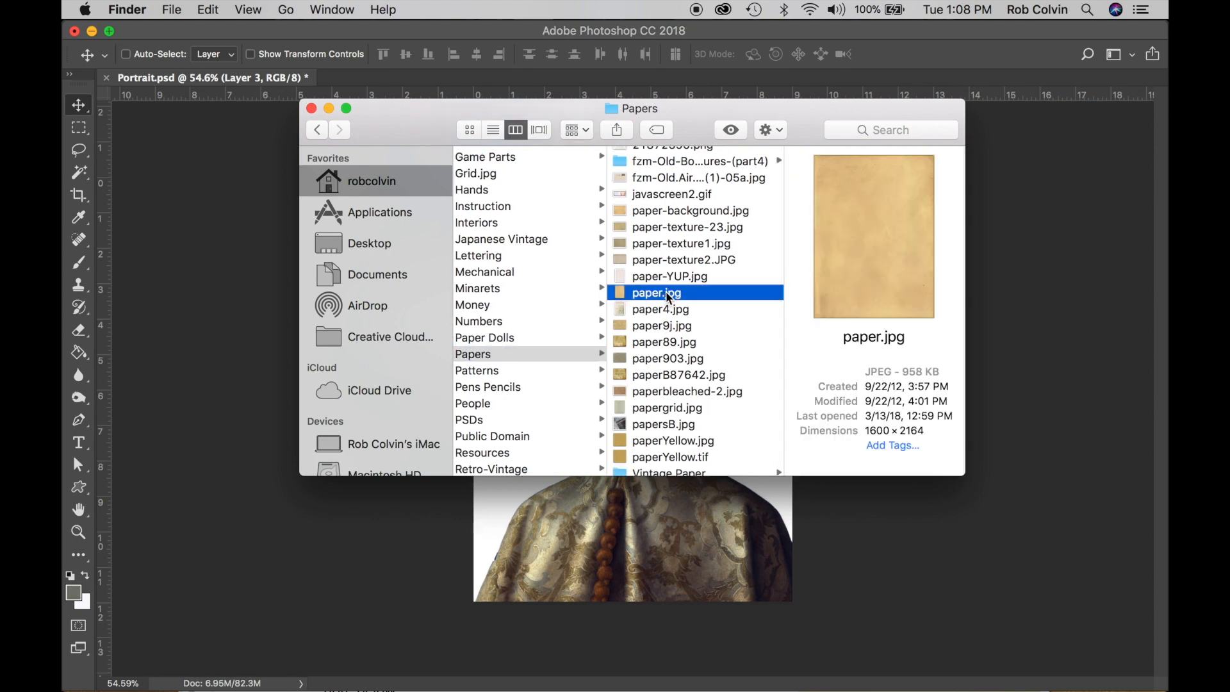
right_click(667, 294)
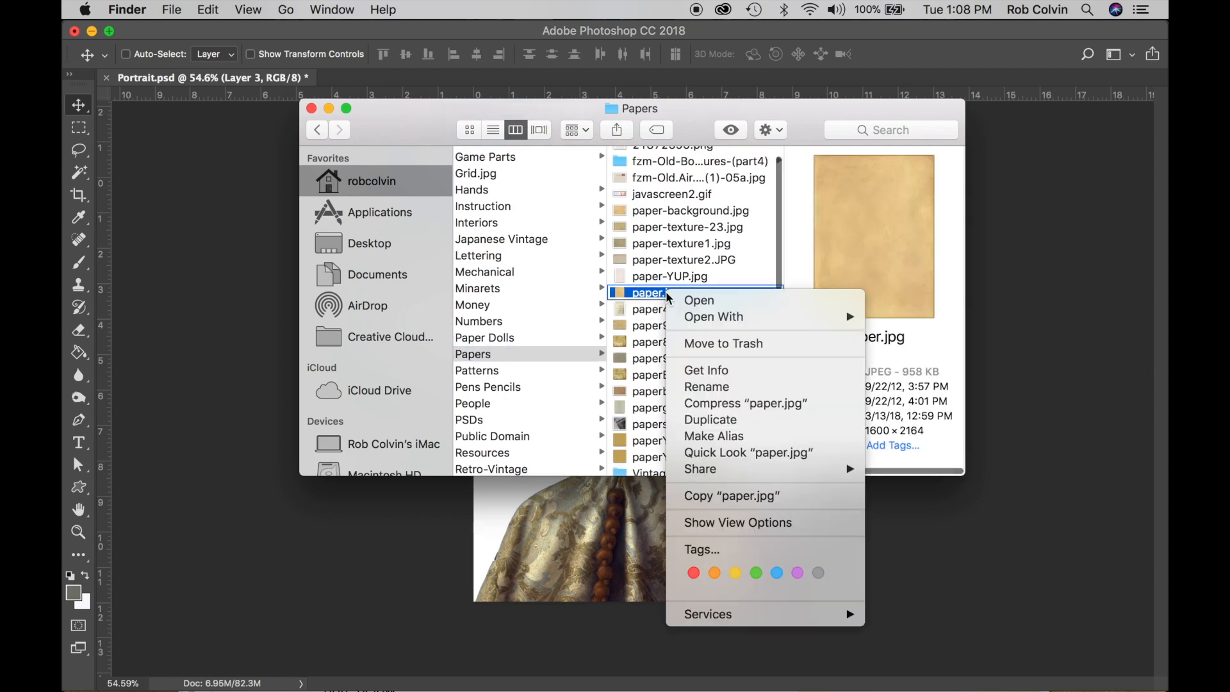
mouse_move(730, 316)
left_click(893, 366)
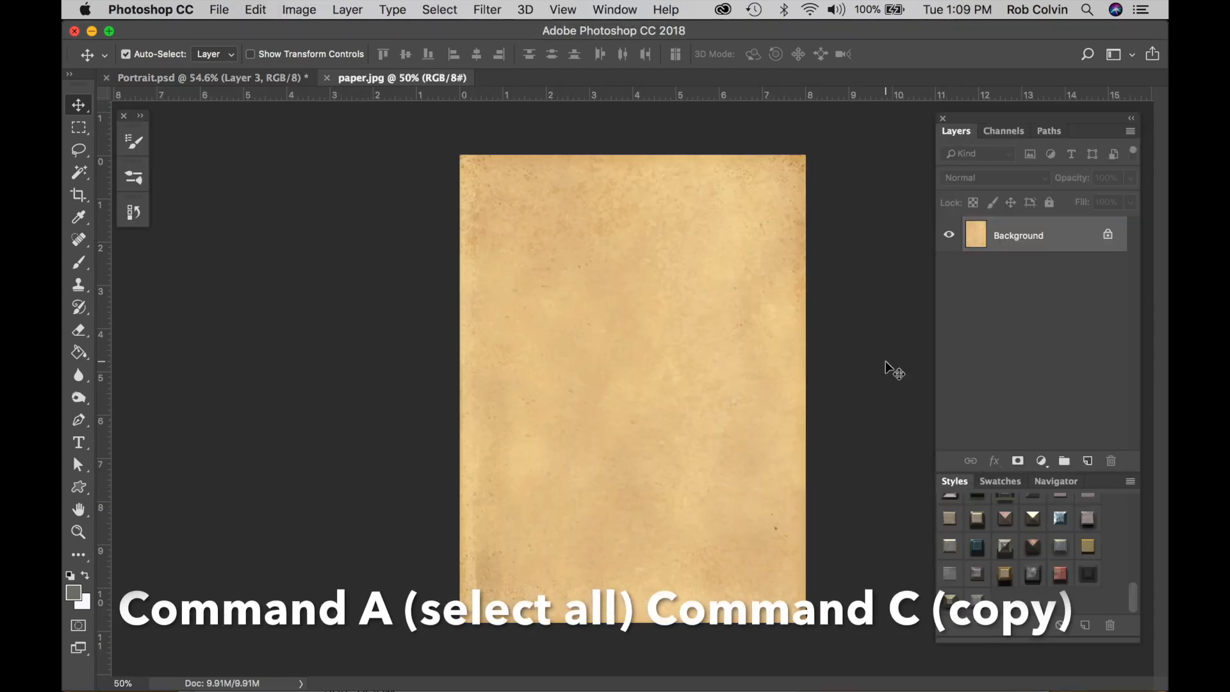
Copy the whole paper texture, close its file, and paste it directly above the Background layer of Portrait.psd
key("super+a")
key("a")
key("super+c")
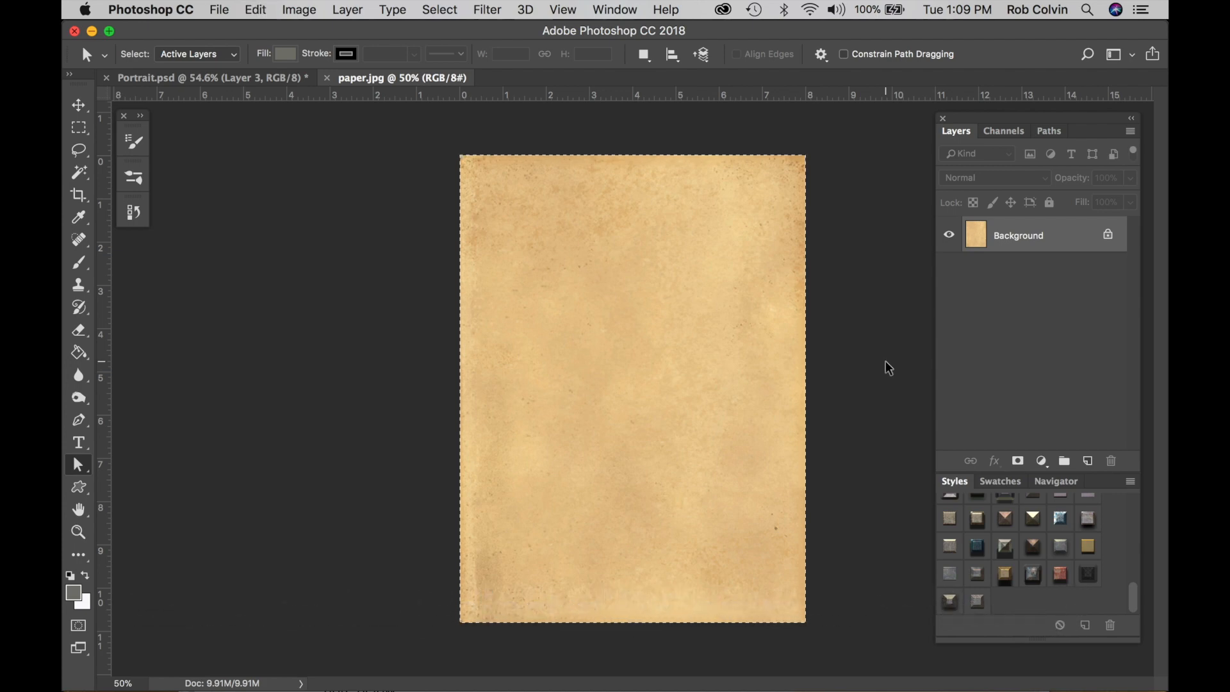
key("super+w")
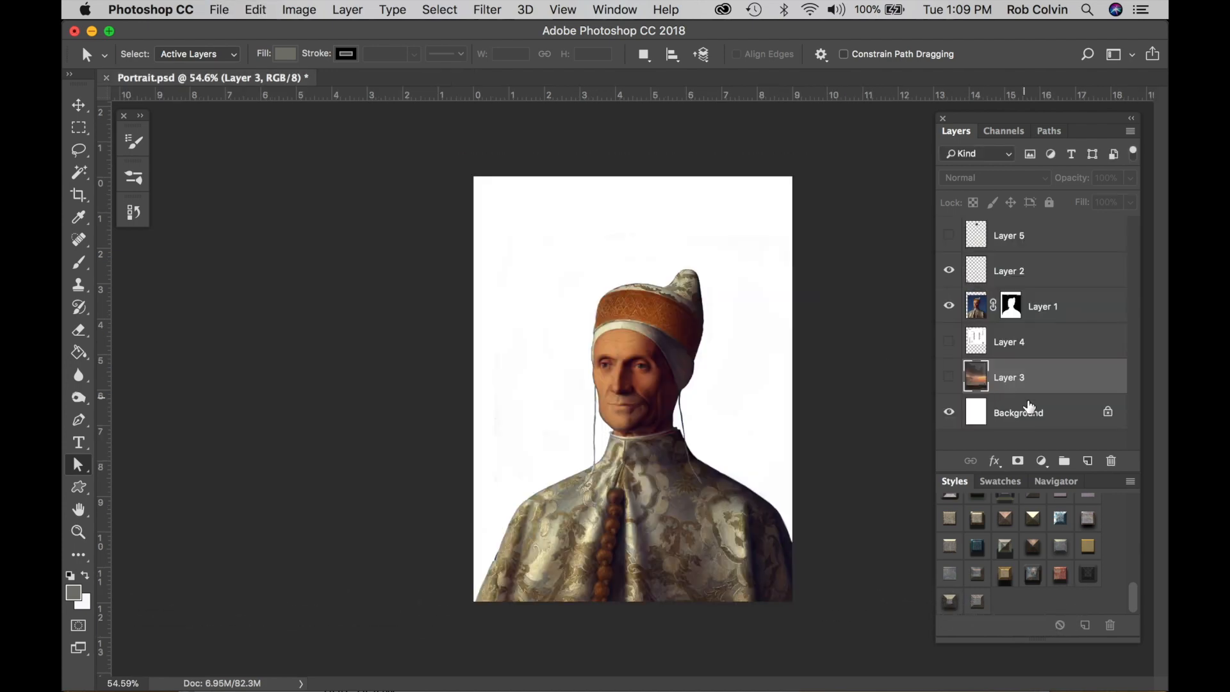
left_click(1033, 413)
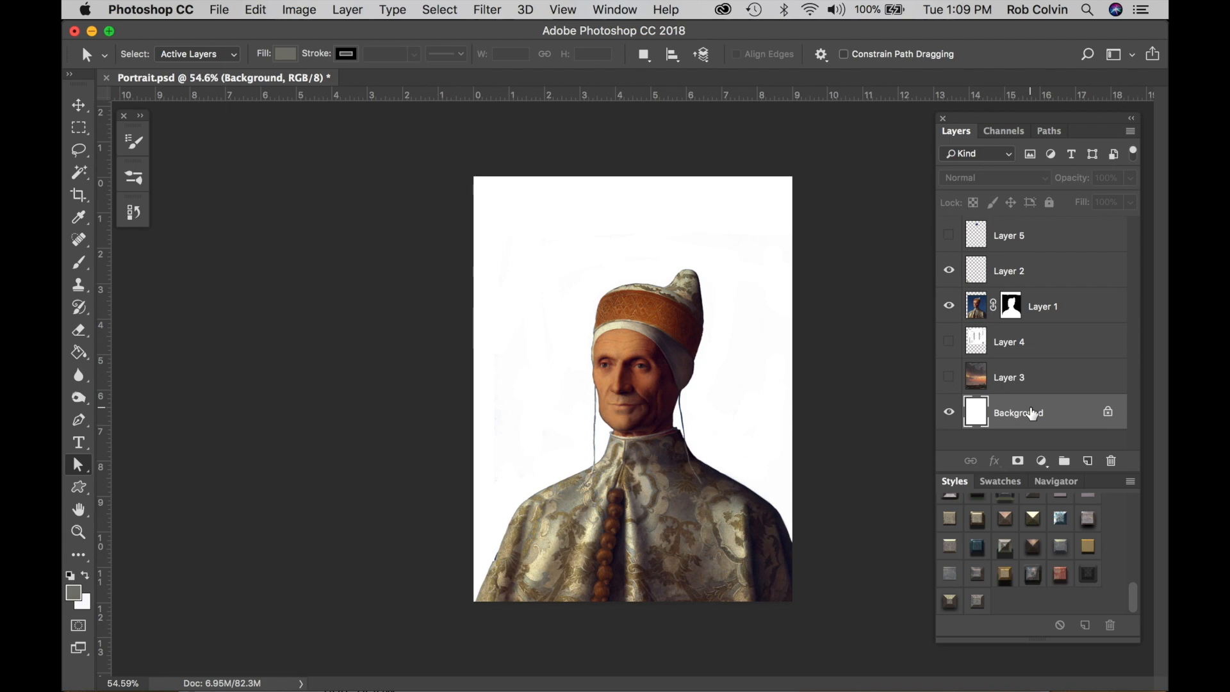
key("super+v")
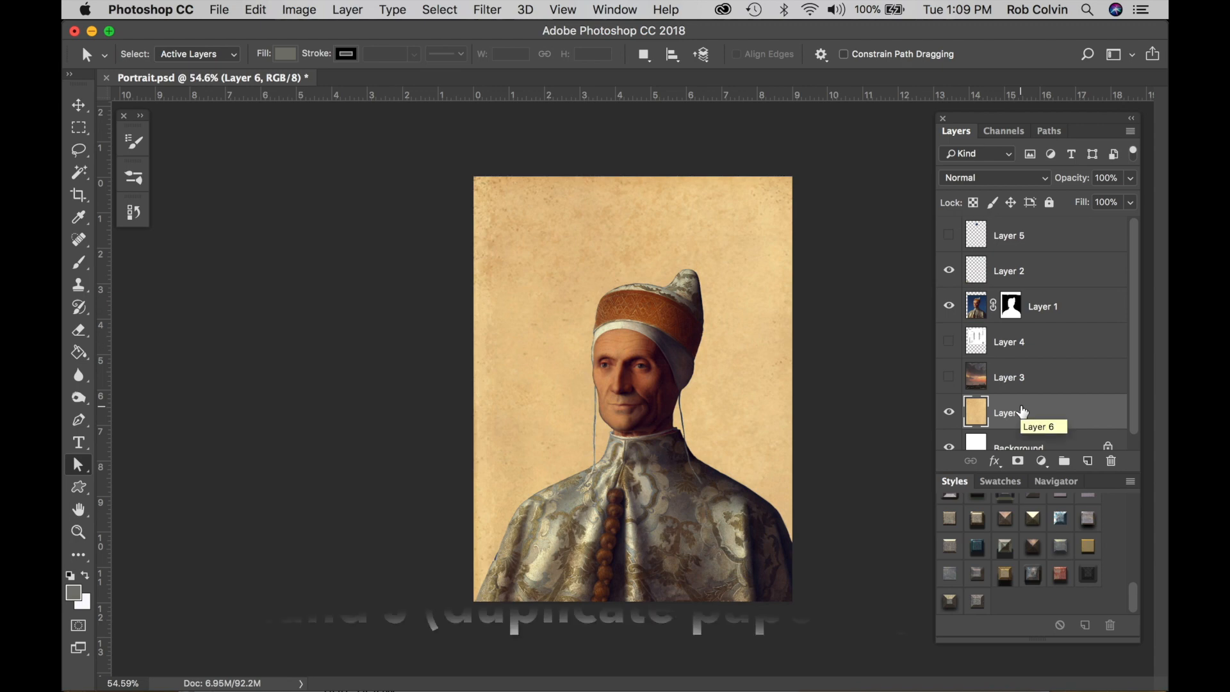
Duplicate the paper texture layer and set the copy's blending mode to Multiply
key("super+j")
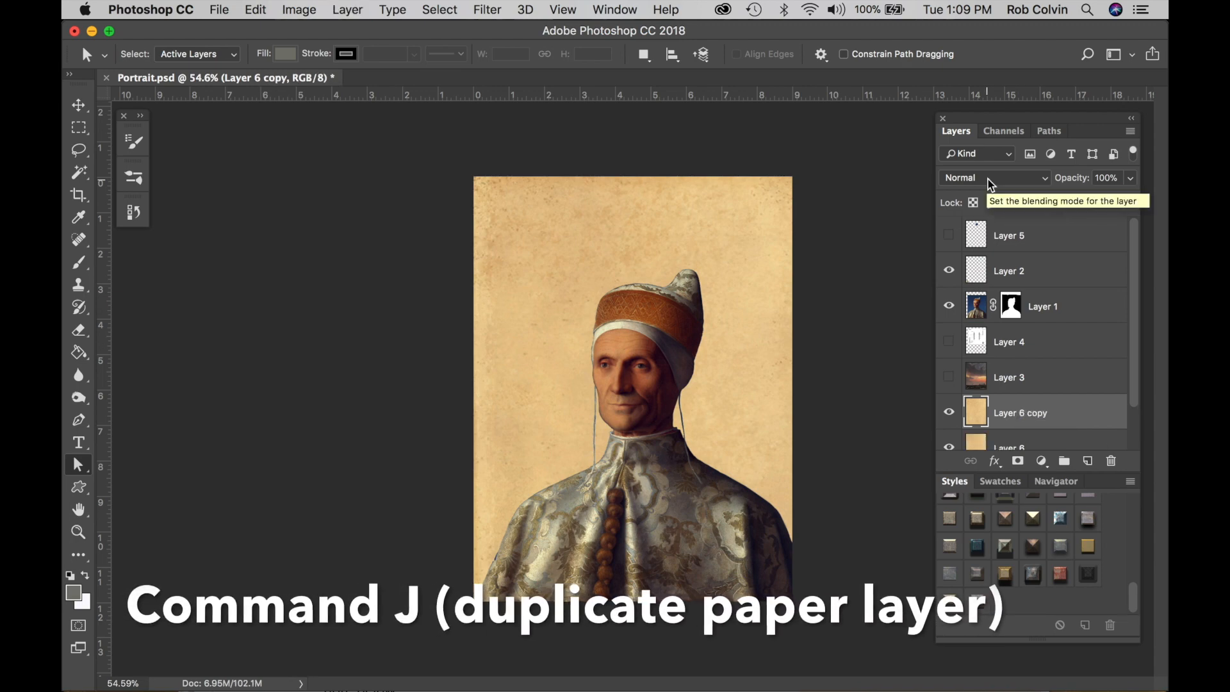
scroll(1041, 344, "down", 2)
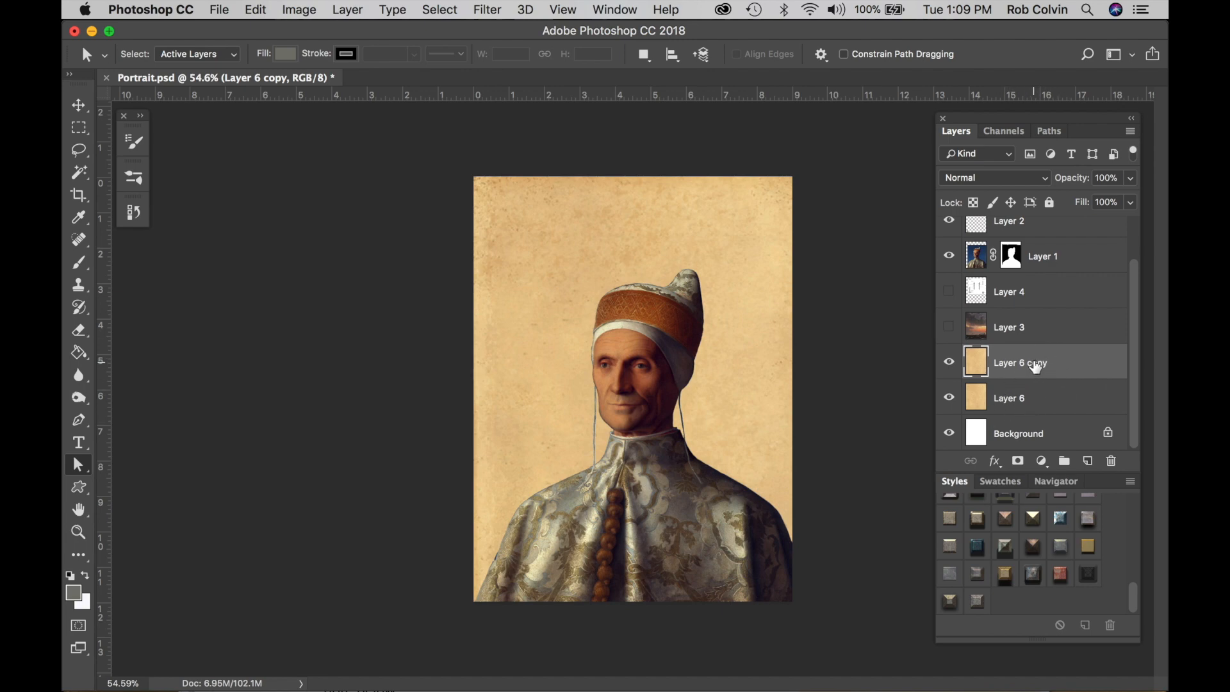
left_click(1045, 182)
left_click(1015, 228)
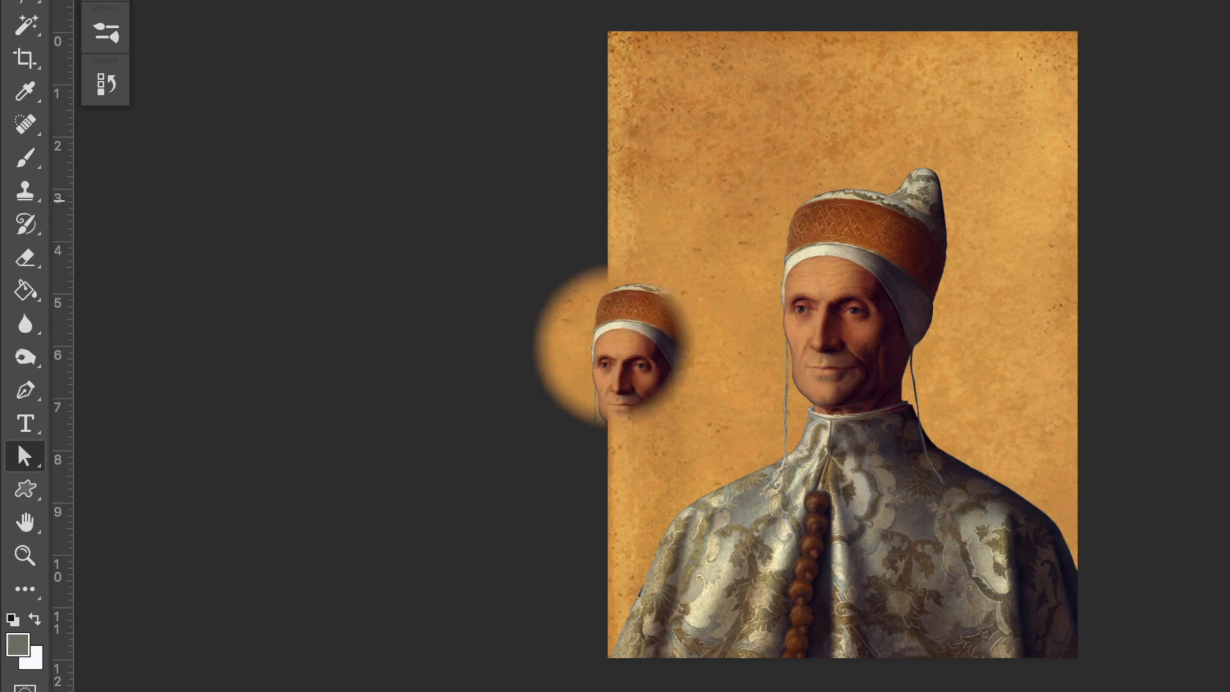
Switch to Finder and open CircuitBoard-1.jpg from the Circuts folder in Photoshop
mouse_move(460, 690)
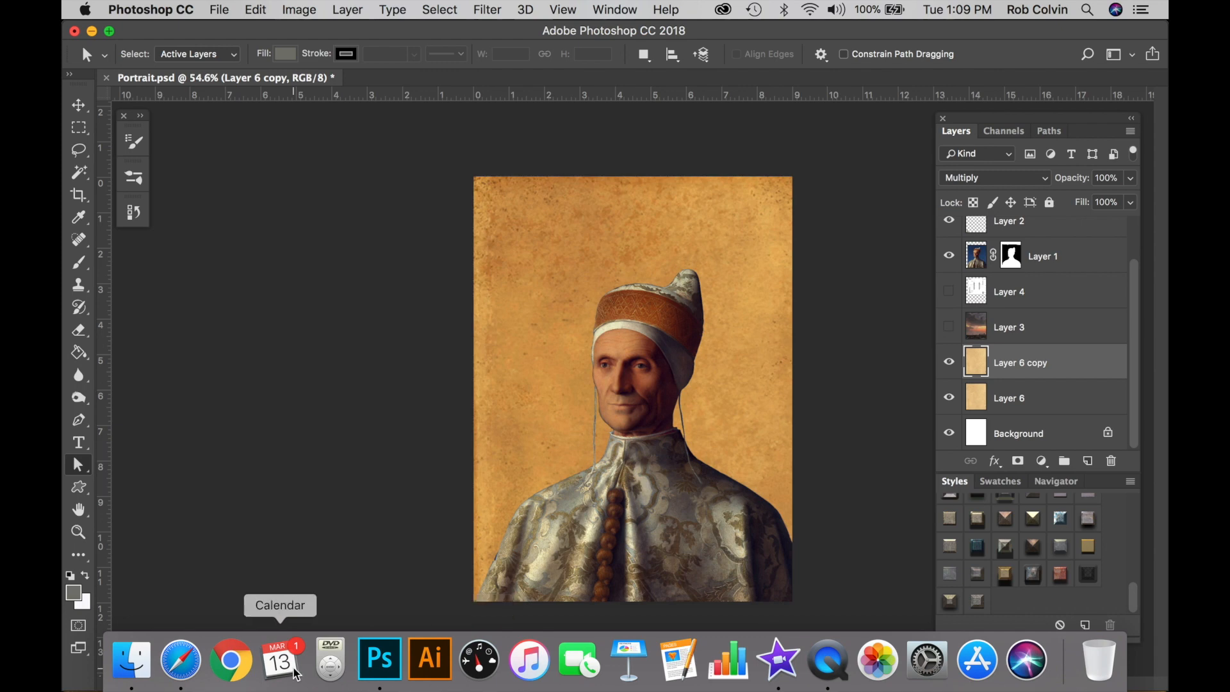
left_click(145, 665)
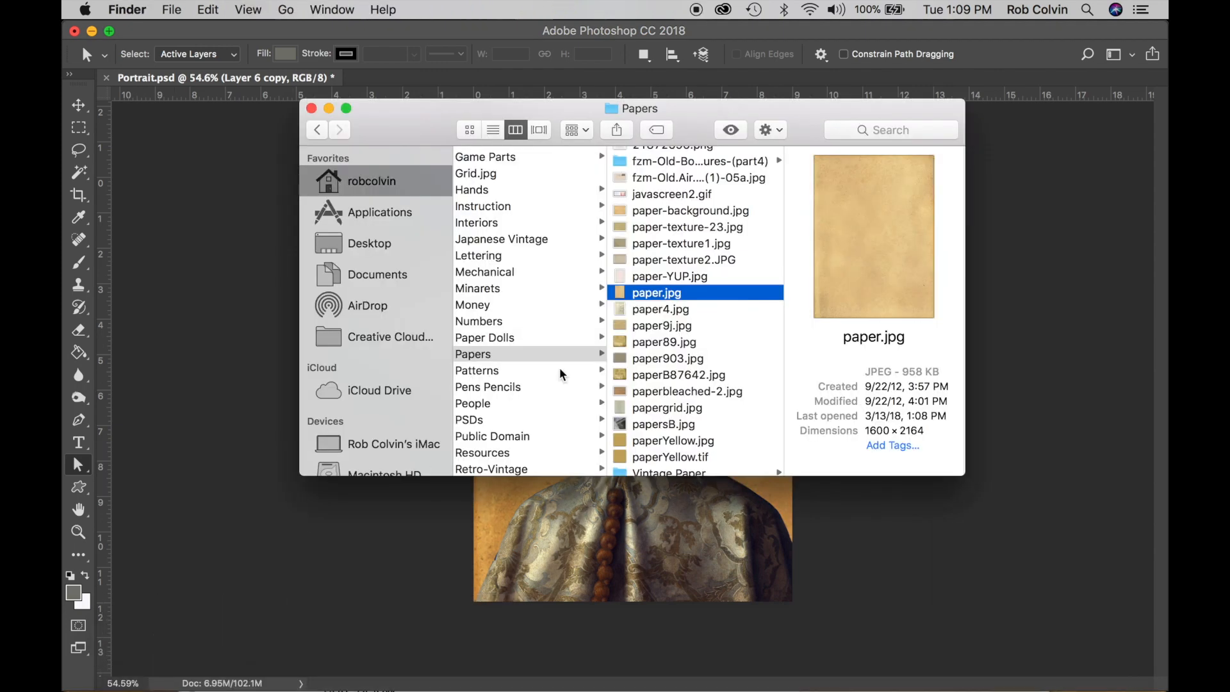
scroll(488, 326, "up", 8)
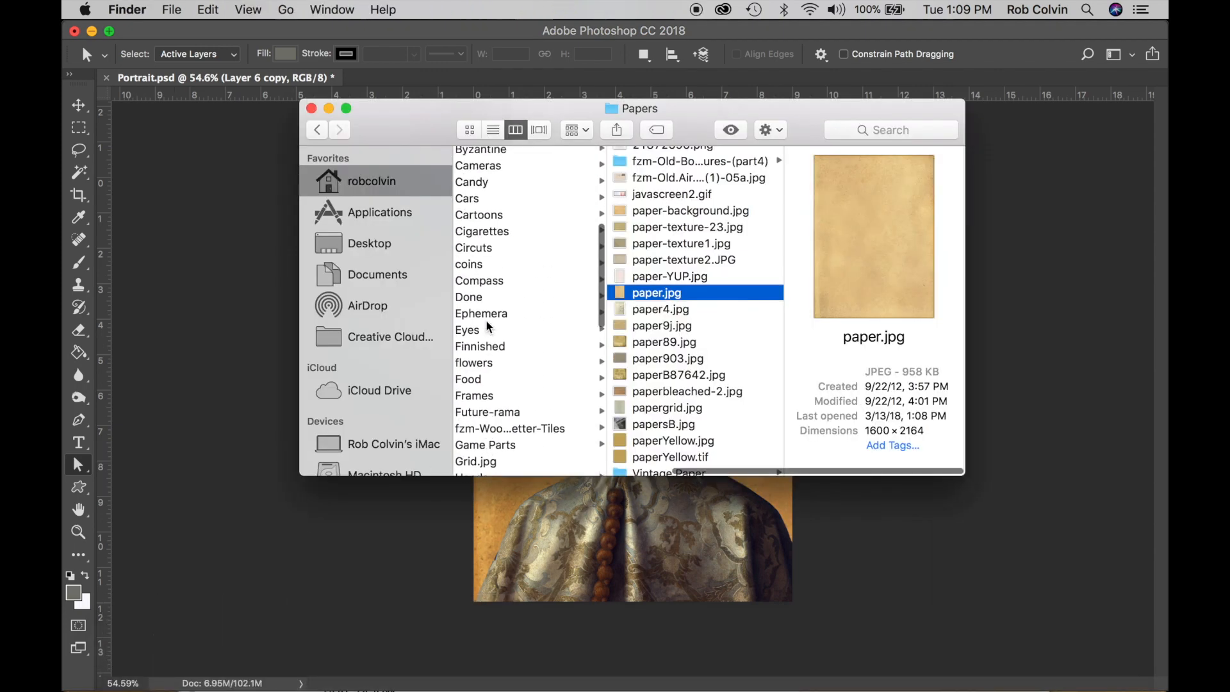
left_click(489, 249)
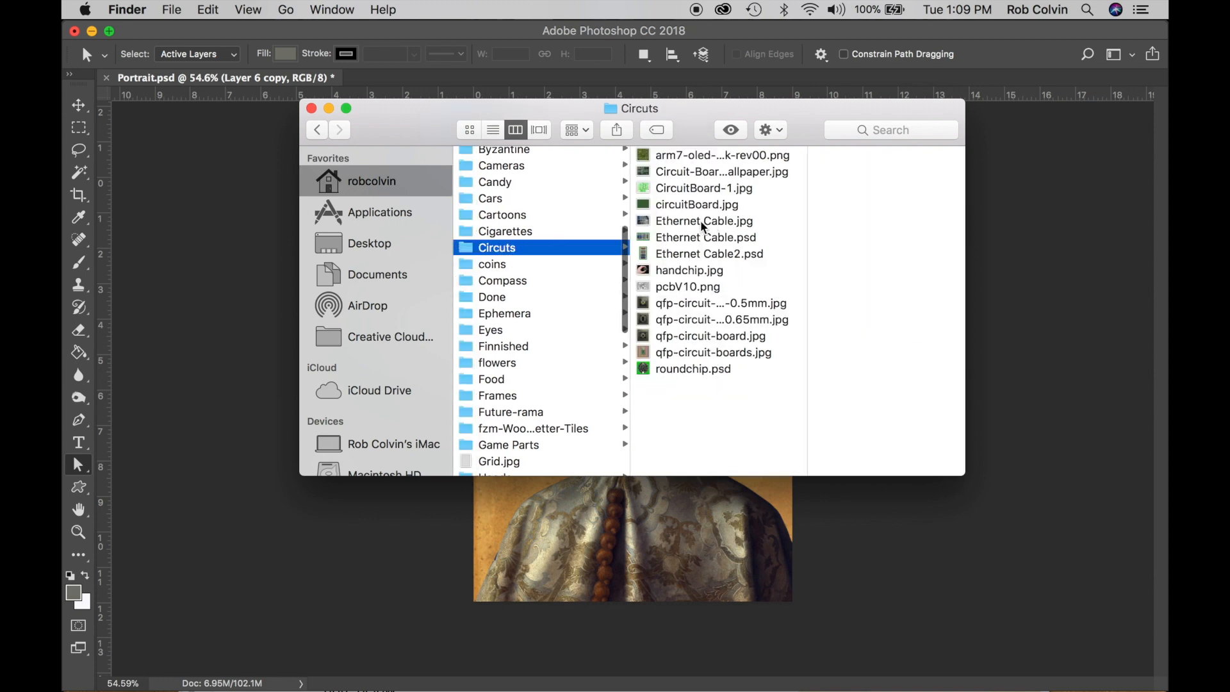
left_click(687, 188)
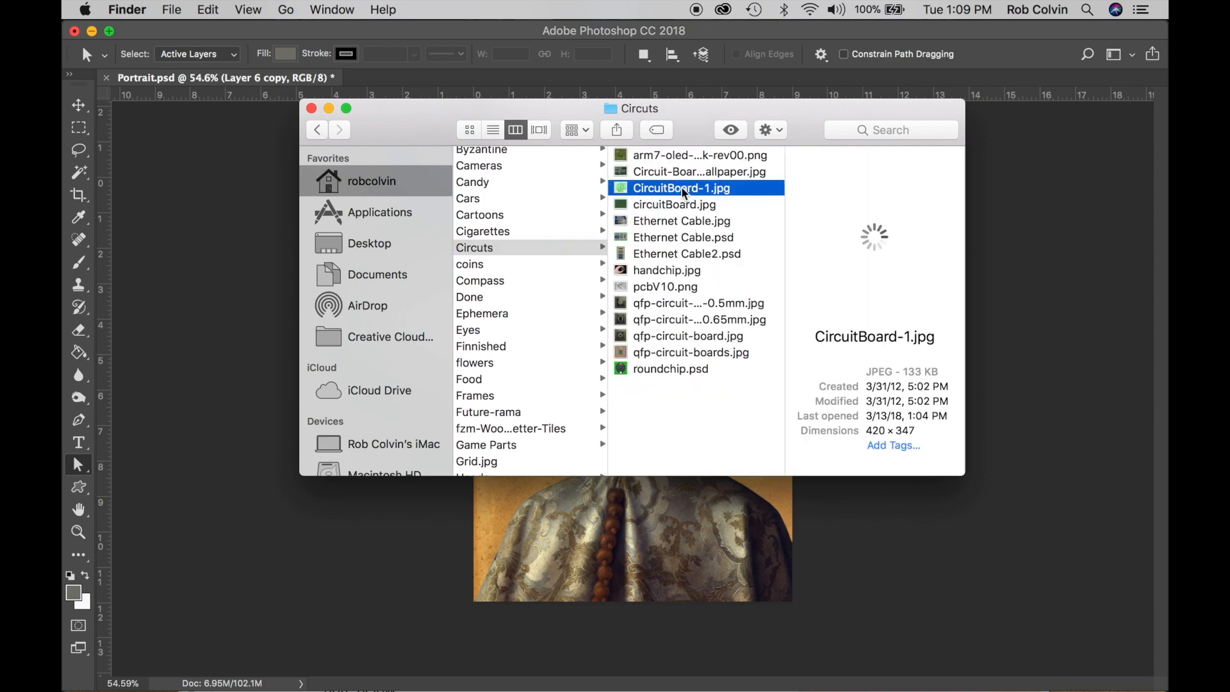
right_click(684, 191)
mouse_move(733, 221)
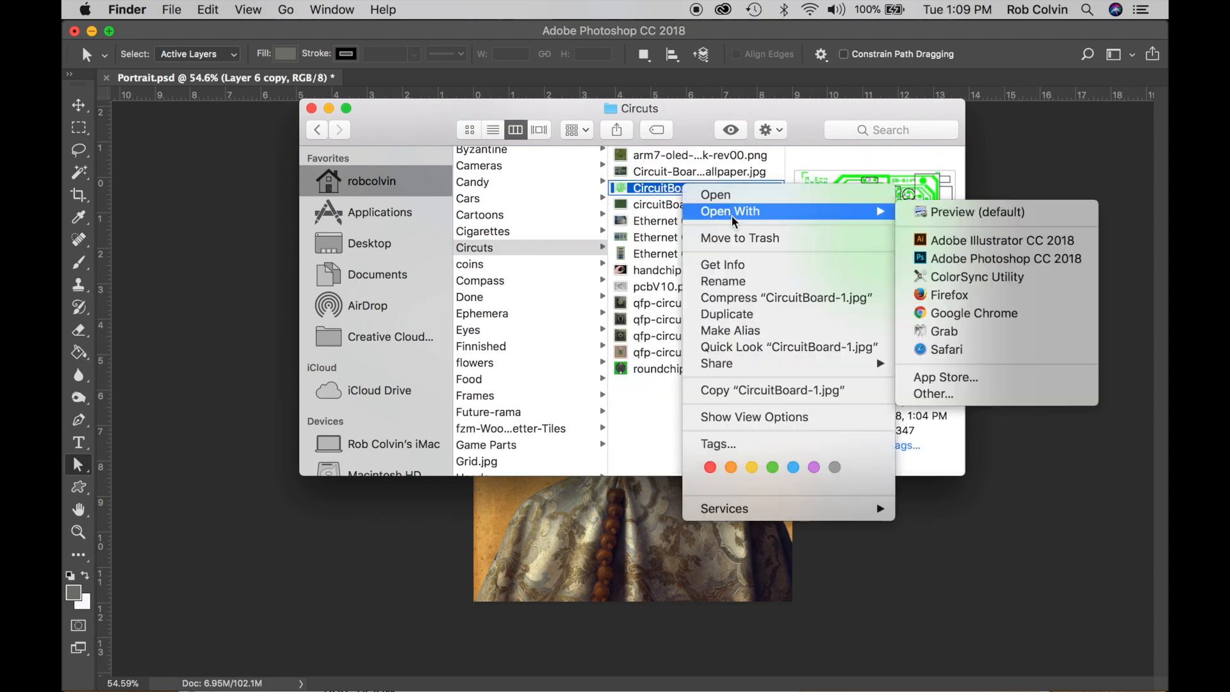
left_click(938, 258)
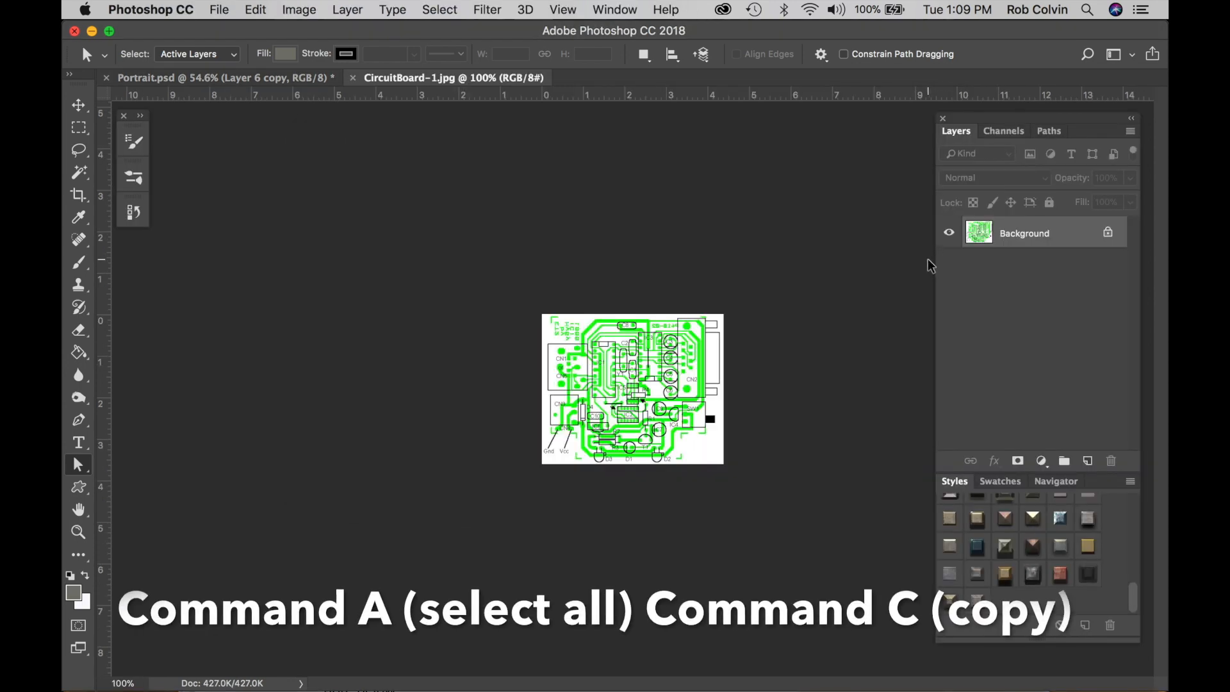
Copy the whole circuit board image, close its file, and paste it directly above Layer 6 in Portrait.psd
key("super+a")
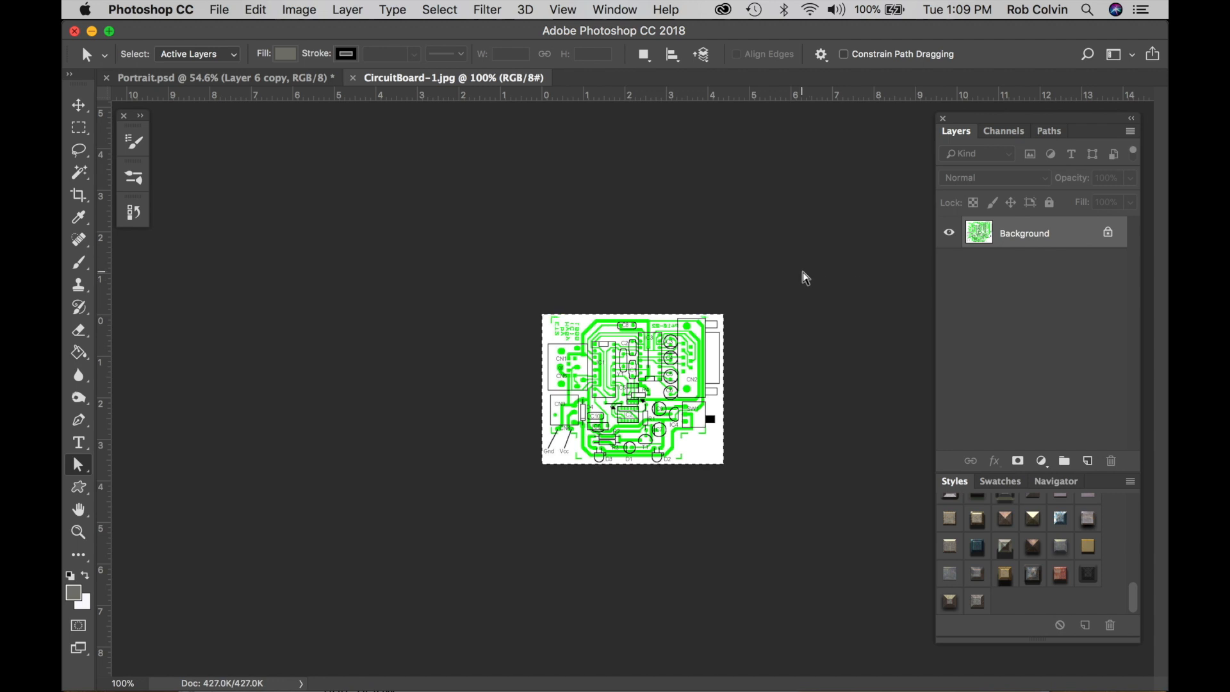
key("super+w")
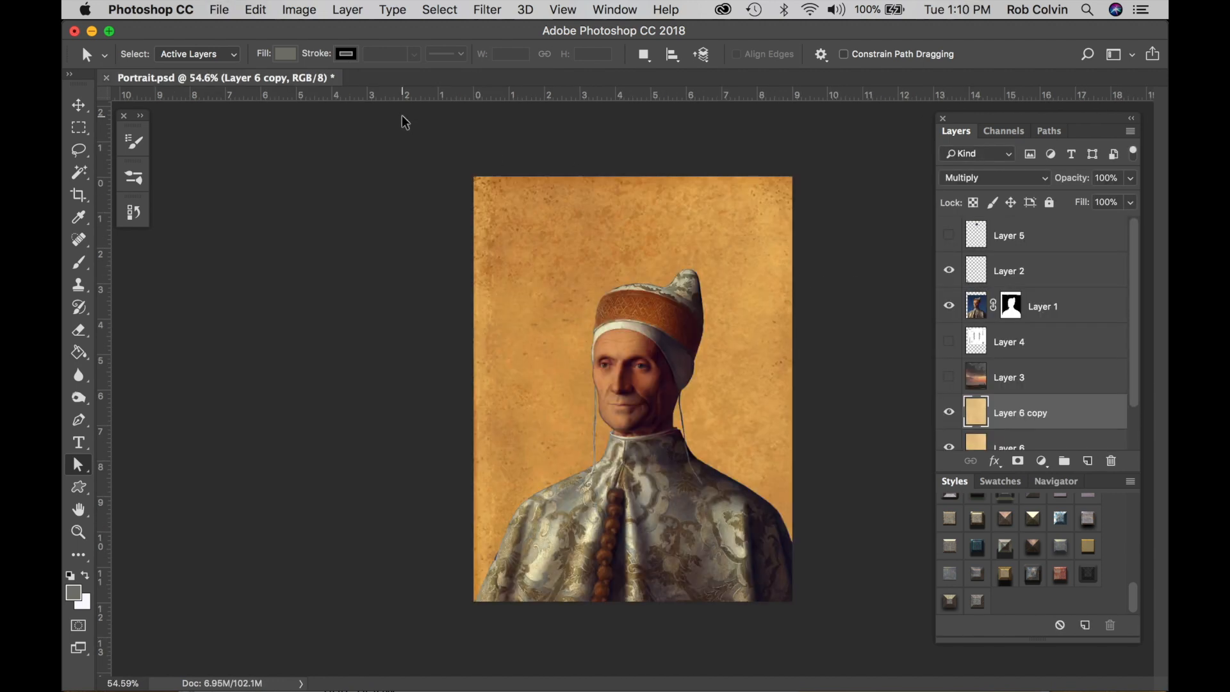
scroll(1021, 395, "down", 2)
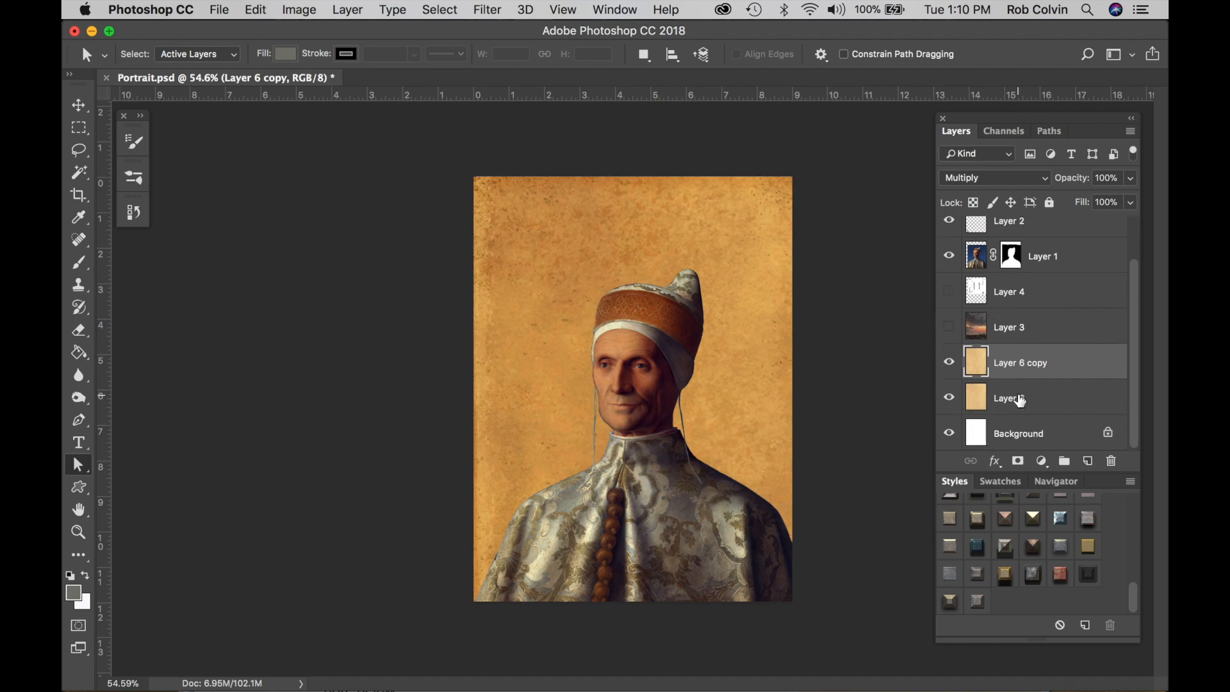
left_click(1021, 400)
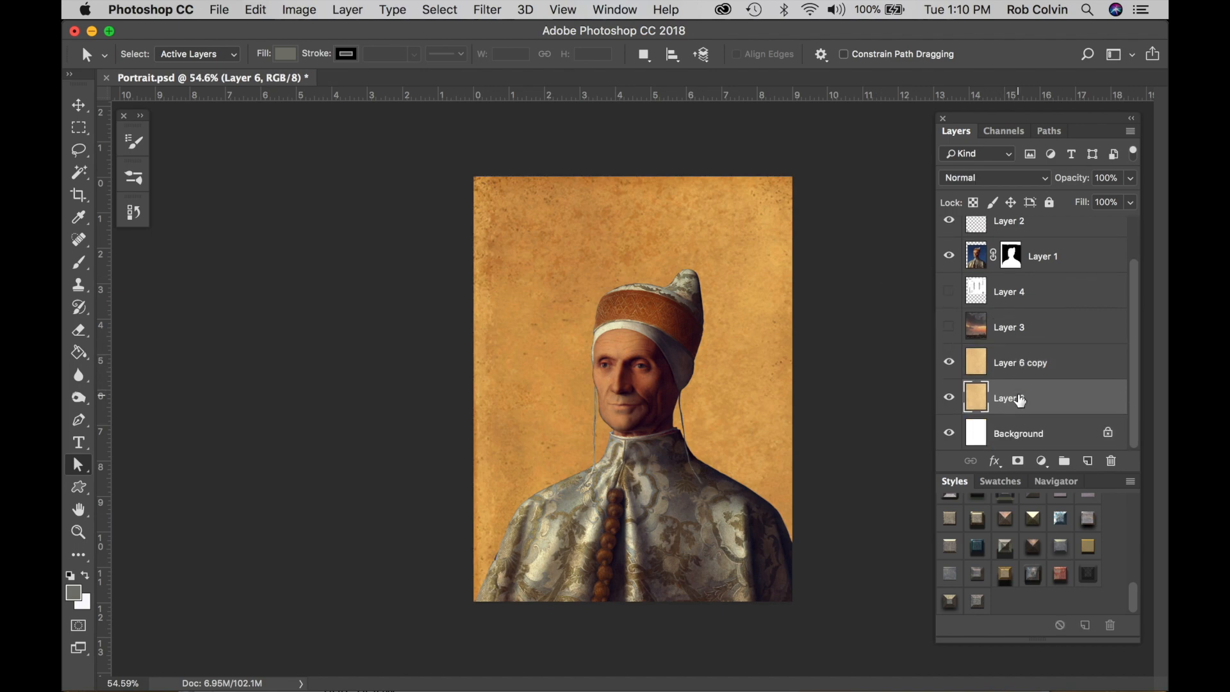
key("super+v")
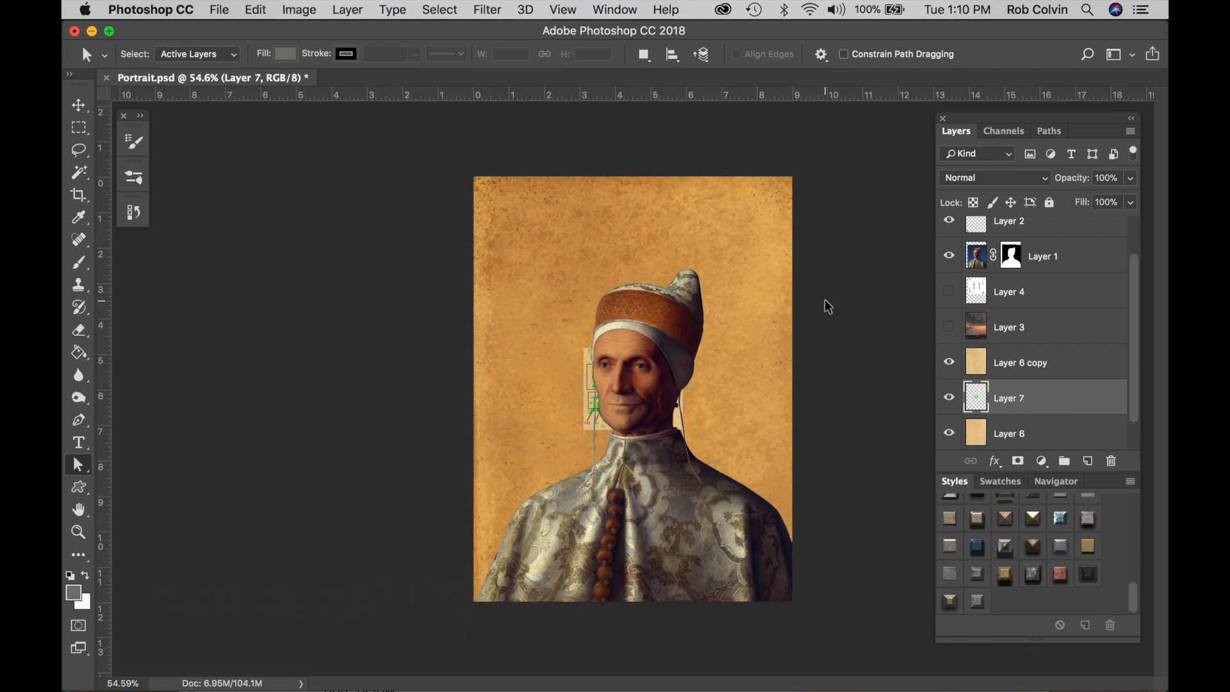
Enlarge the pasted circuit board to about 287% and center it behind the figure's head
key("super+t")
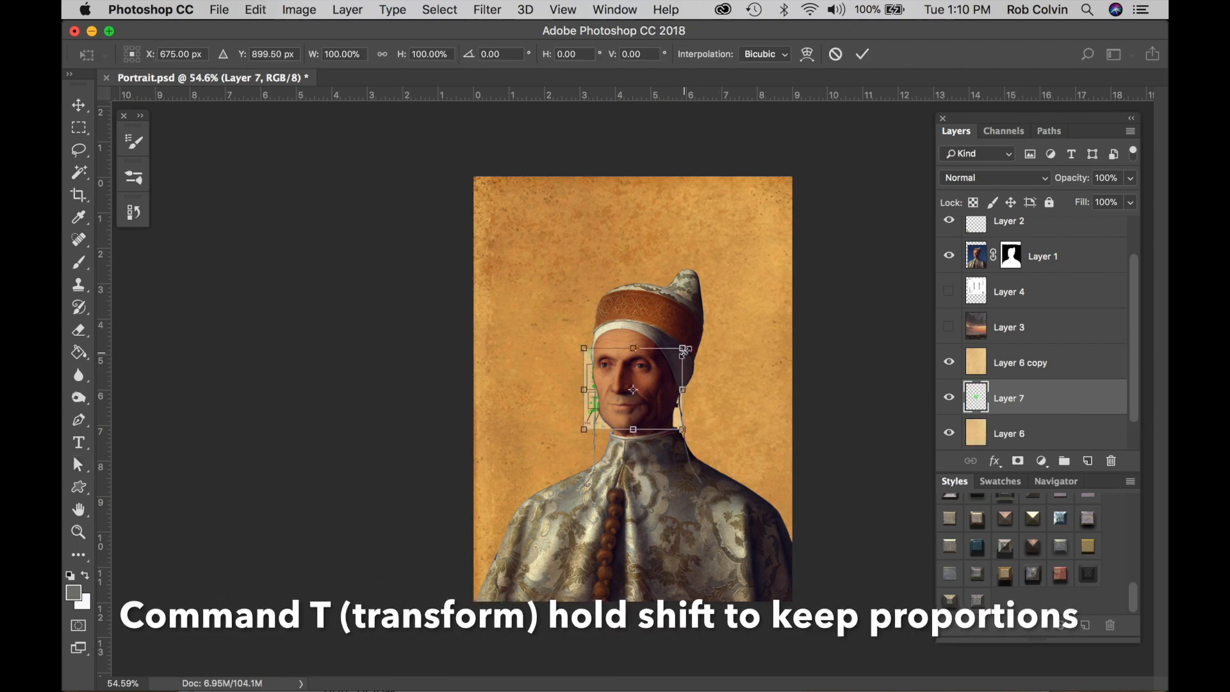
left_click_drag(682, 348, 784, 185)
left_click_drag(584, 258, 493, 206)
left_click_drag(744, 271, 729, 291)
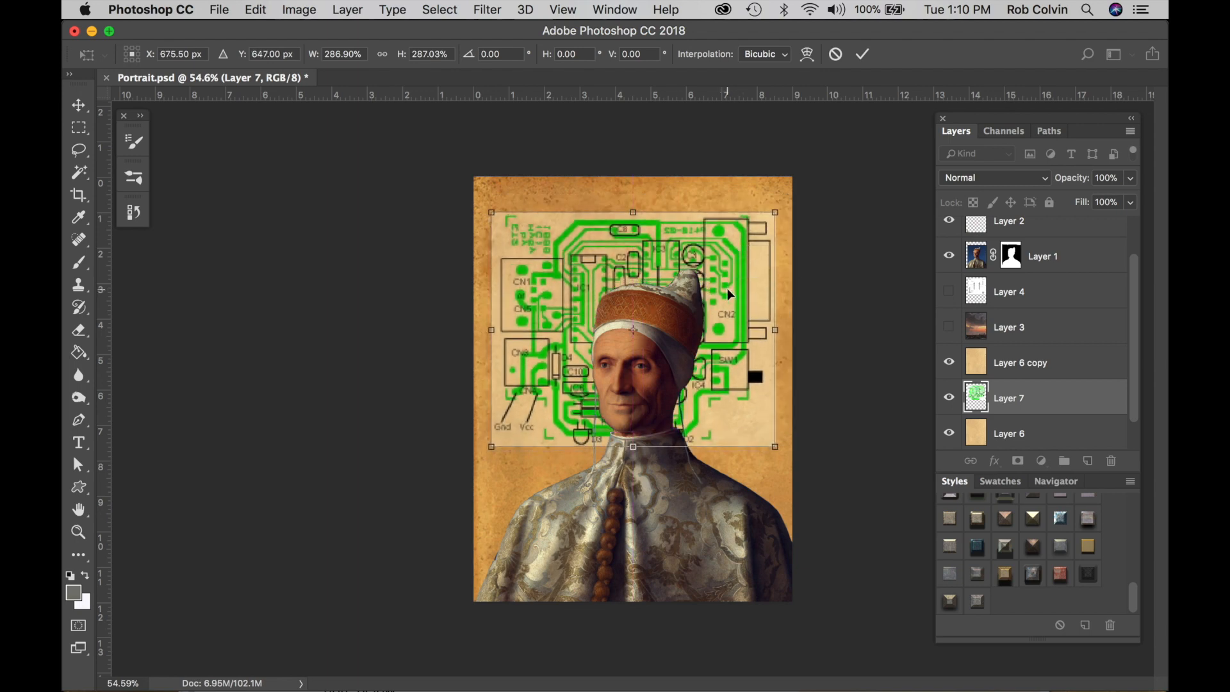
key("Return")
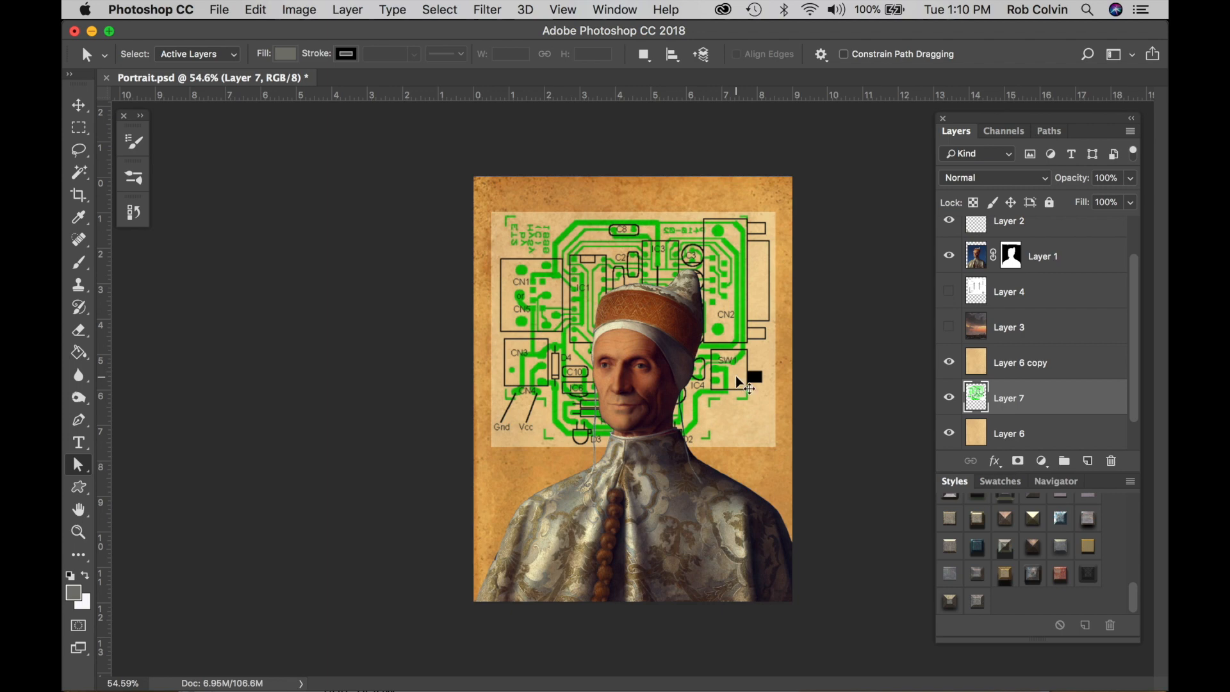
Nudge the circuit board layer slightly to fine-tune its placement behind the head
key("v")
left_click_drag(737, 378, 737, 349)
left_click_drag(739, 348, 742, 375)
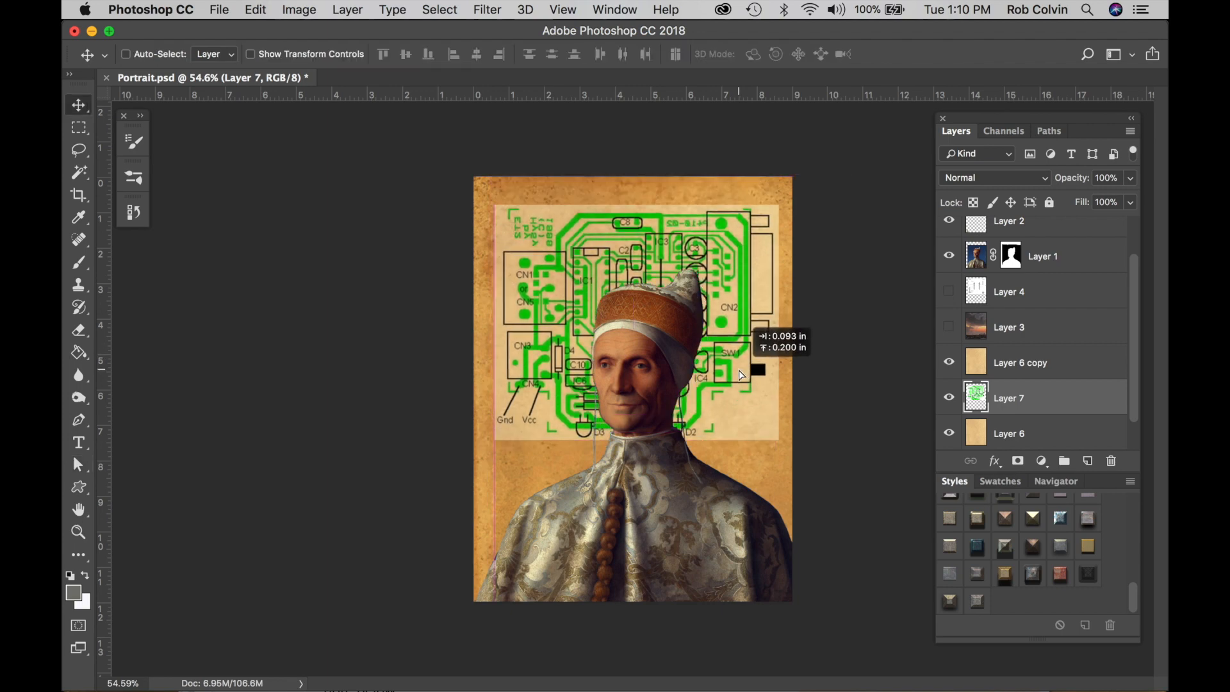
left_click_drag(743, 333, 745, 347)
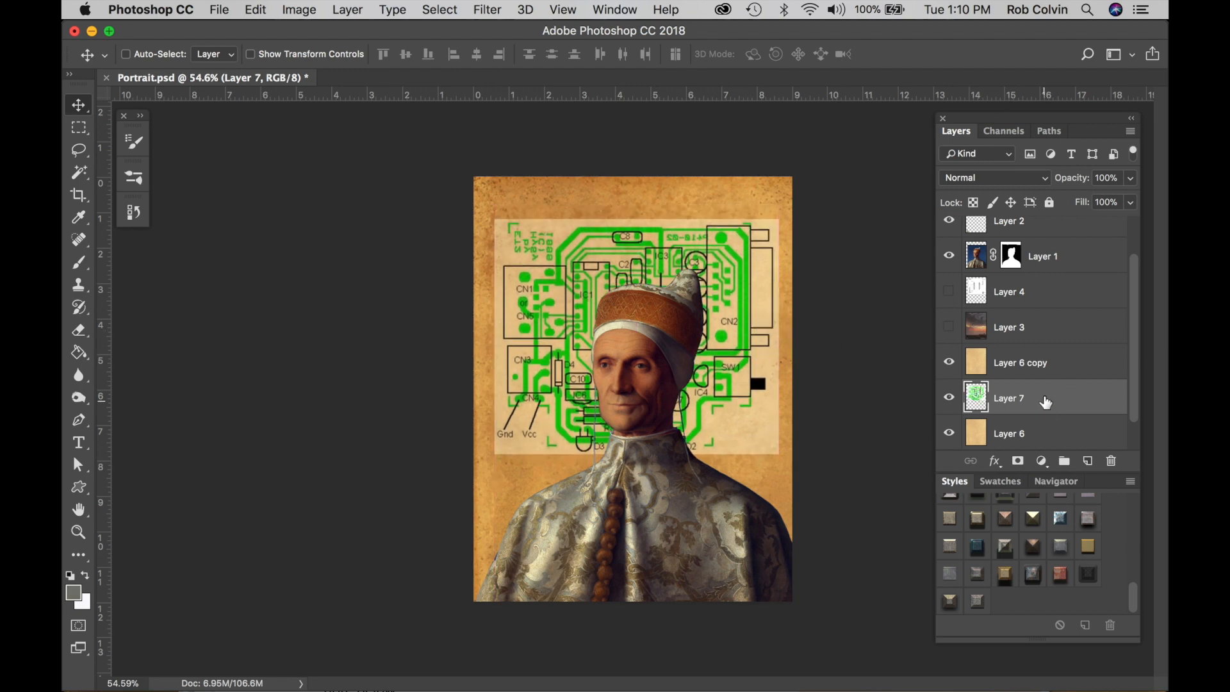
Try Multiply on the circuit board layer and settle on the Divide blending mode
left_click(1045, 180)
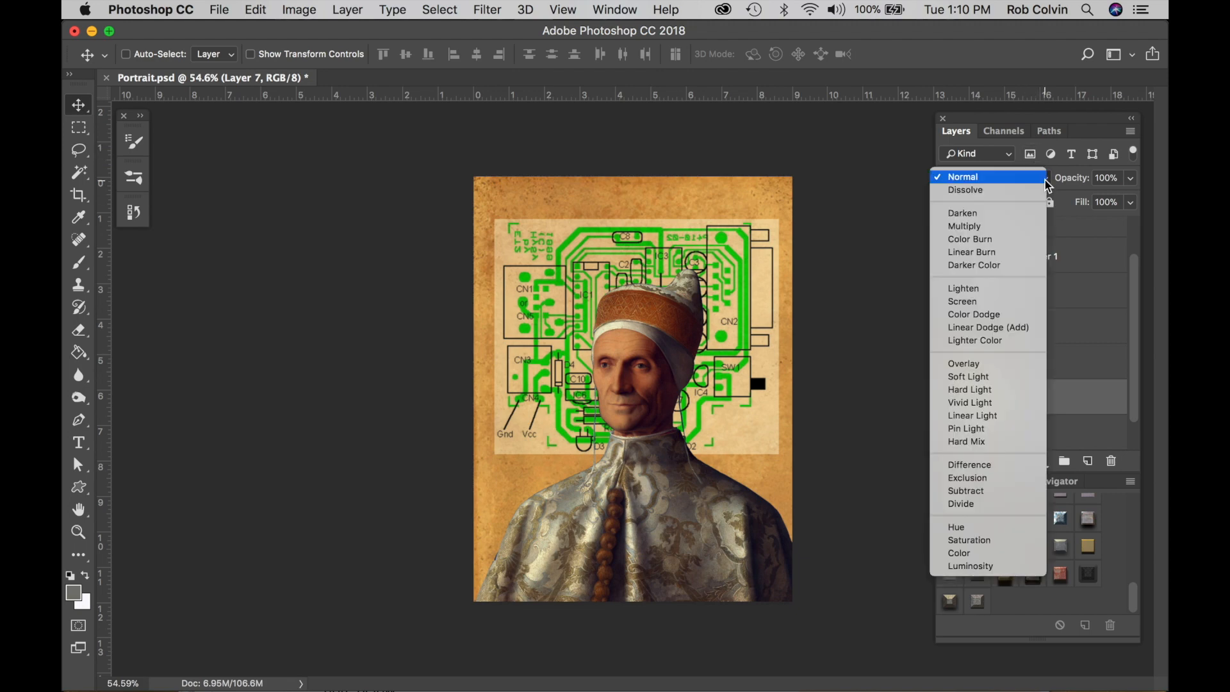
left_click(1019, 229)
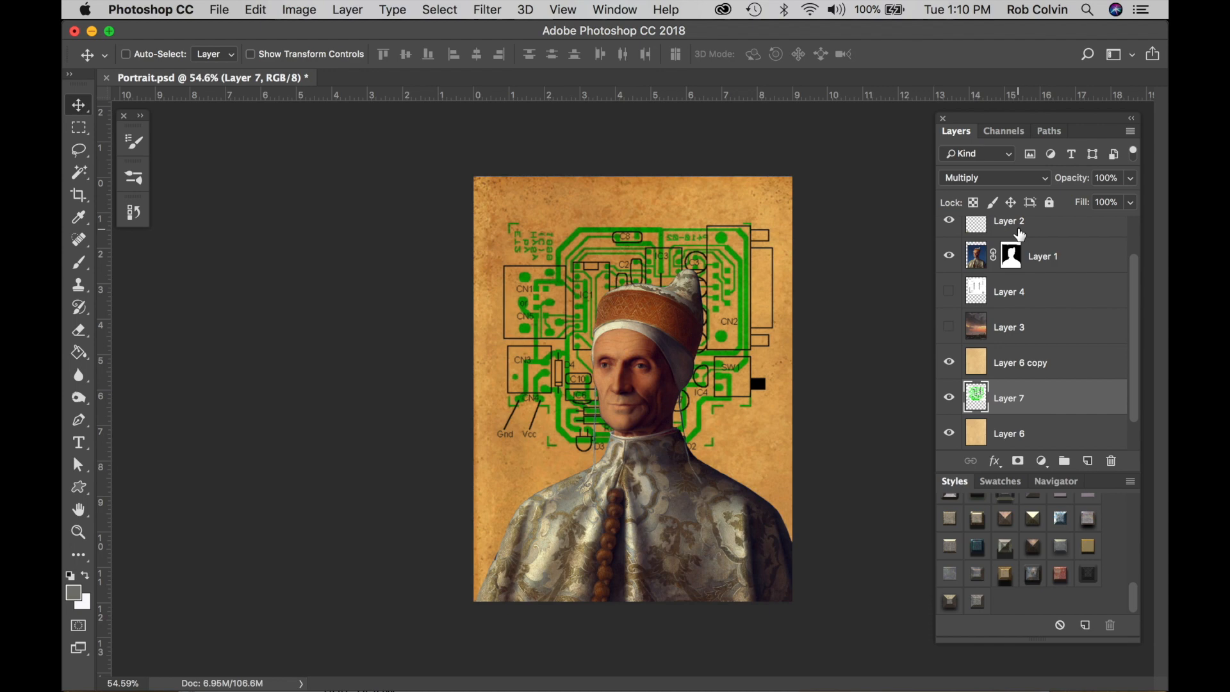
left_click(1049, 184)
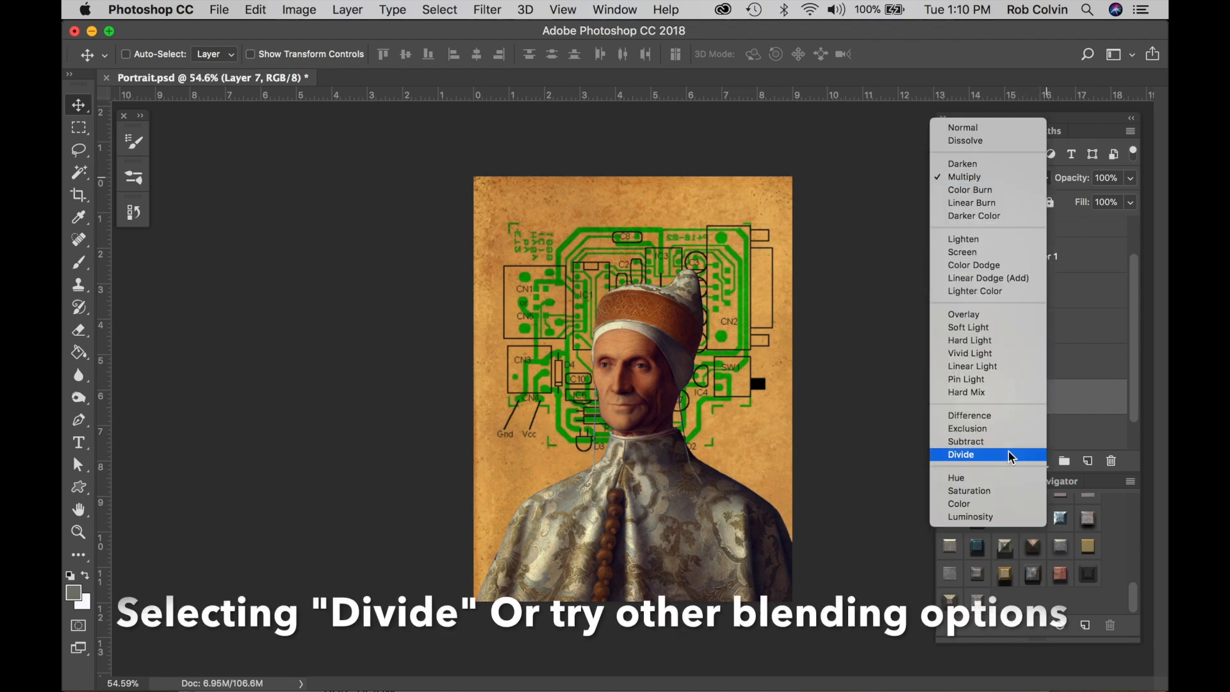
left_click(962, 381)
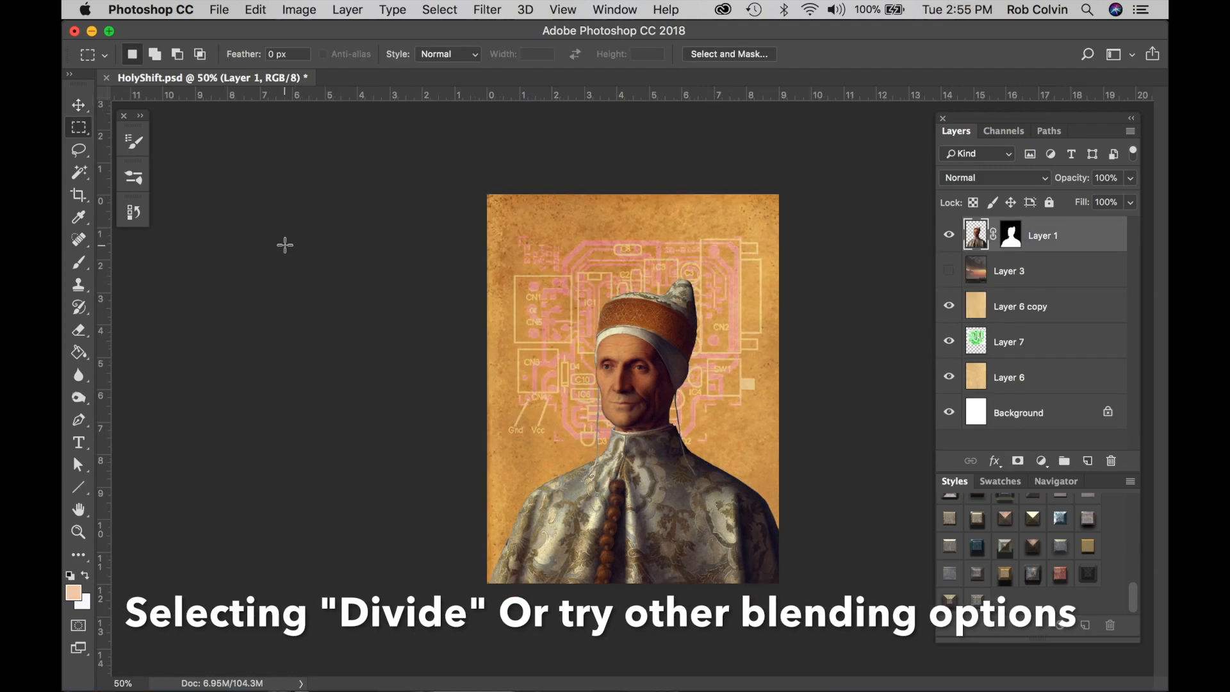
Show the sunset sky layer and reorder it beneath the multiplied paper copy, with the circuit board layer directly above the sky
left_click(949, 271)
left_click_drag(1012, 275, 1015, 324)
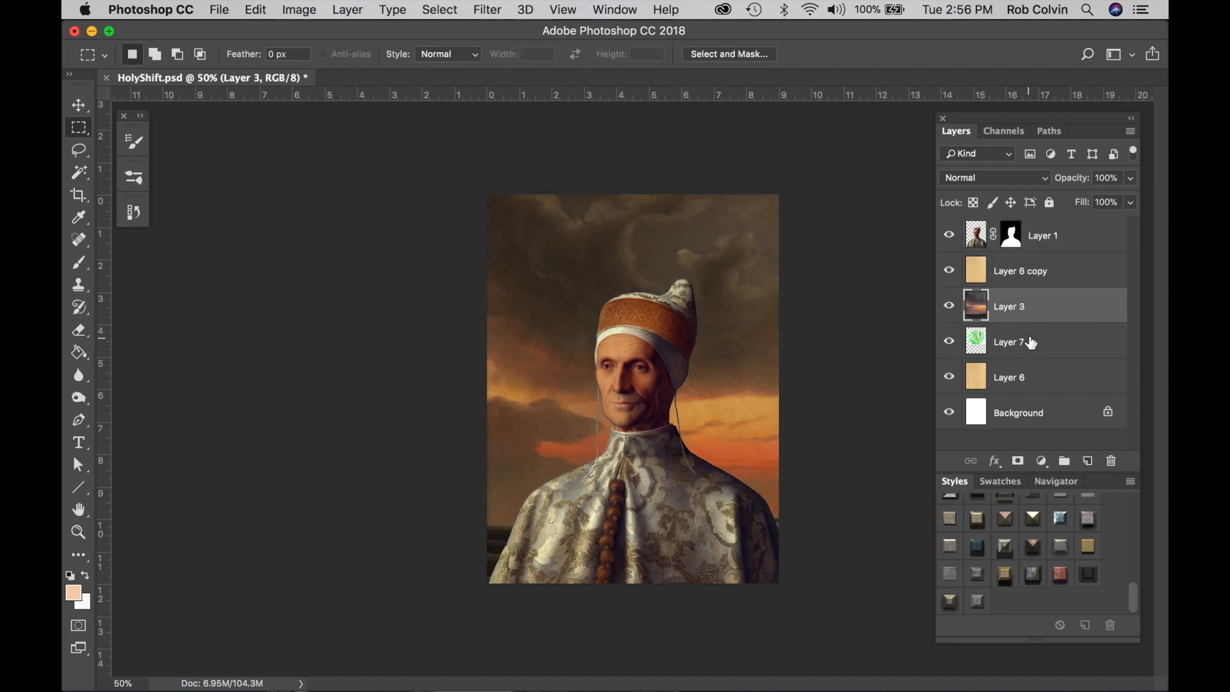
left_click_drag(1032, 343, 1030, 291)
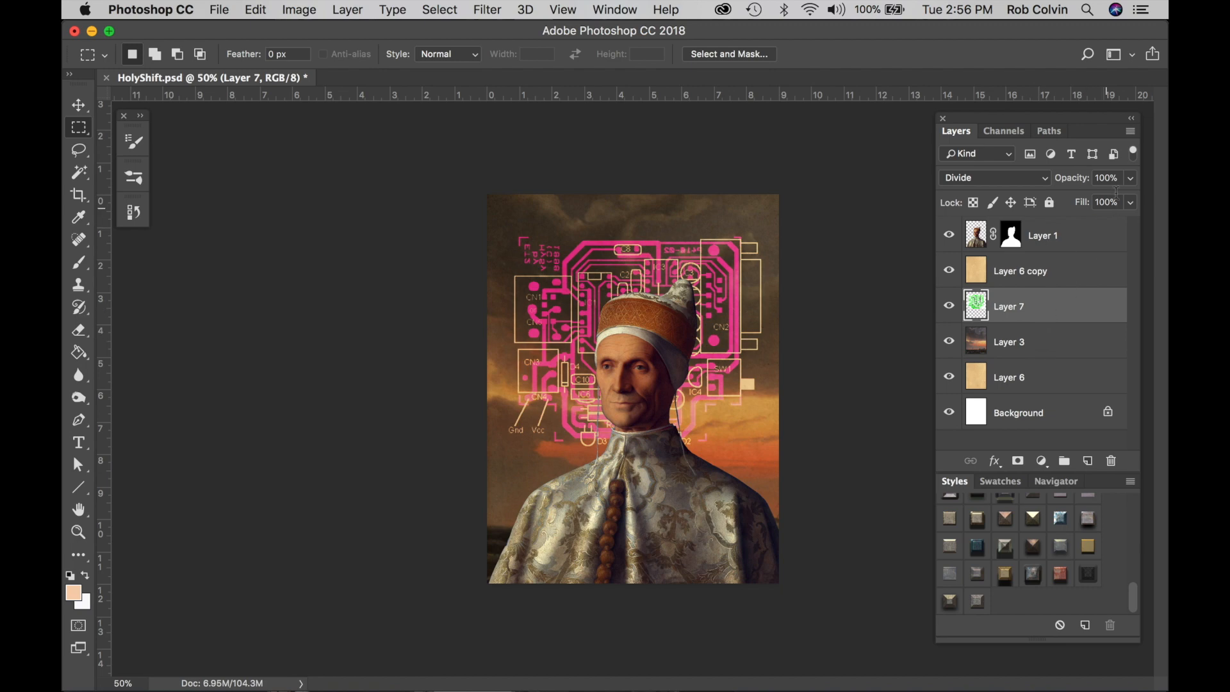
Reduce the circuit board layer's opacity to soften its lines against the sky
left_click(1131, 179)
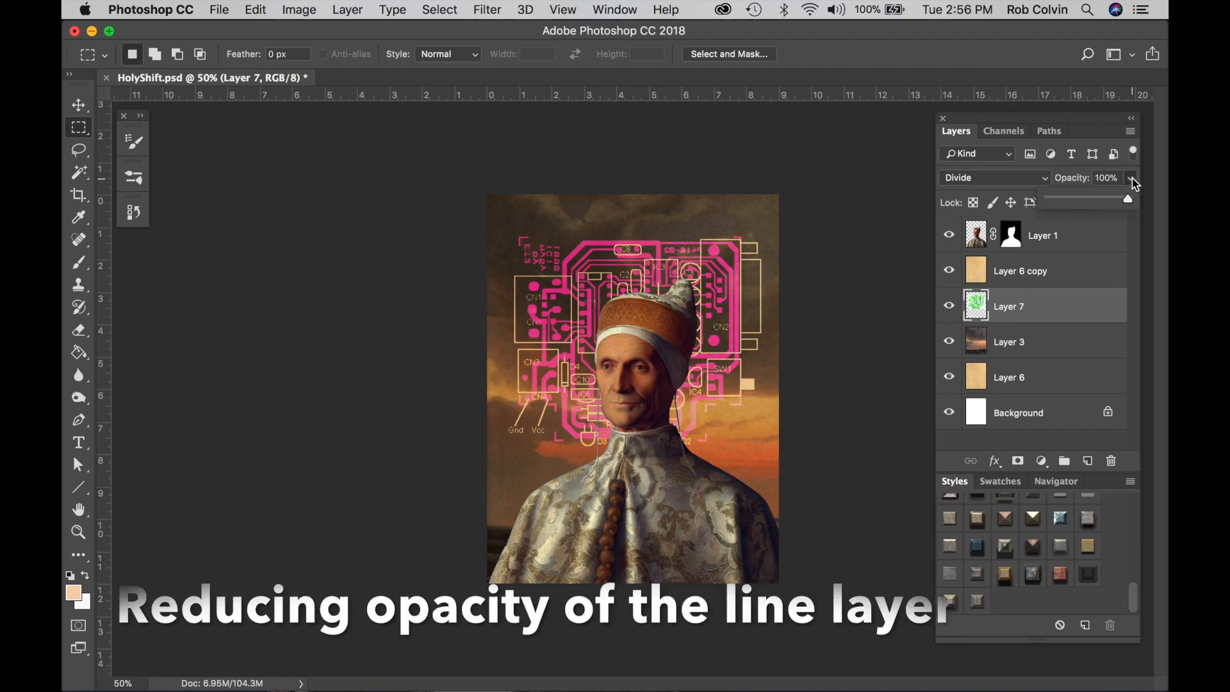
left_click_drag(1129, 203, 1090, 197)
left_click(1025, 377)
Move the multiplied paper copy above the portrait layer and set its opacity to 59%
left_click_drag(1046, 269, 1049, 236)
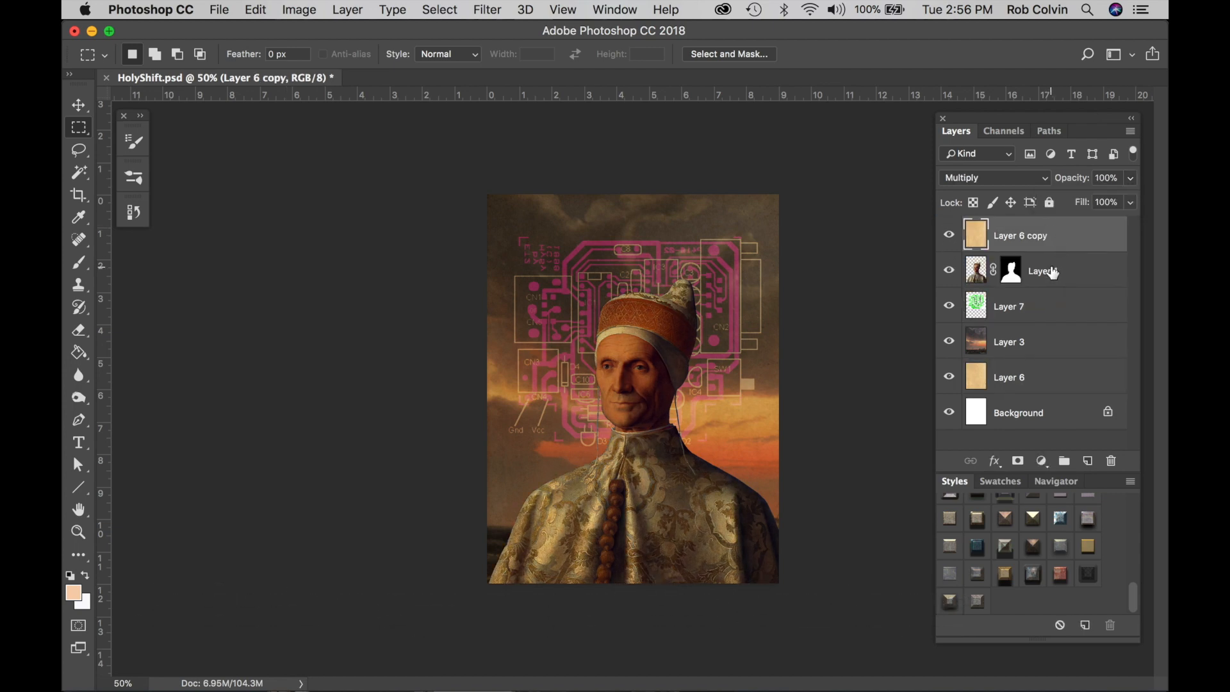
left_click(1132, 179)
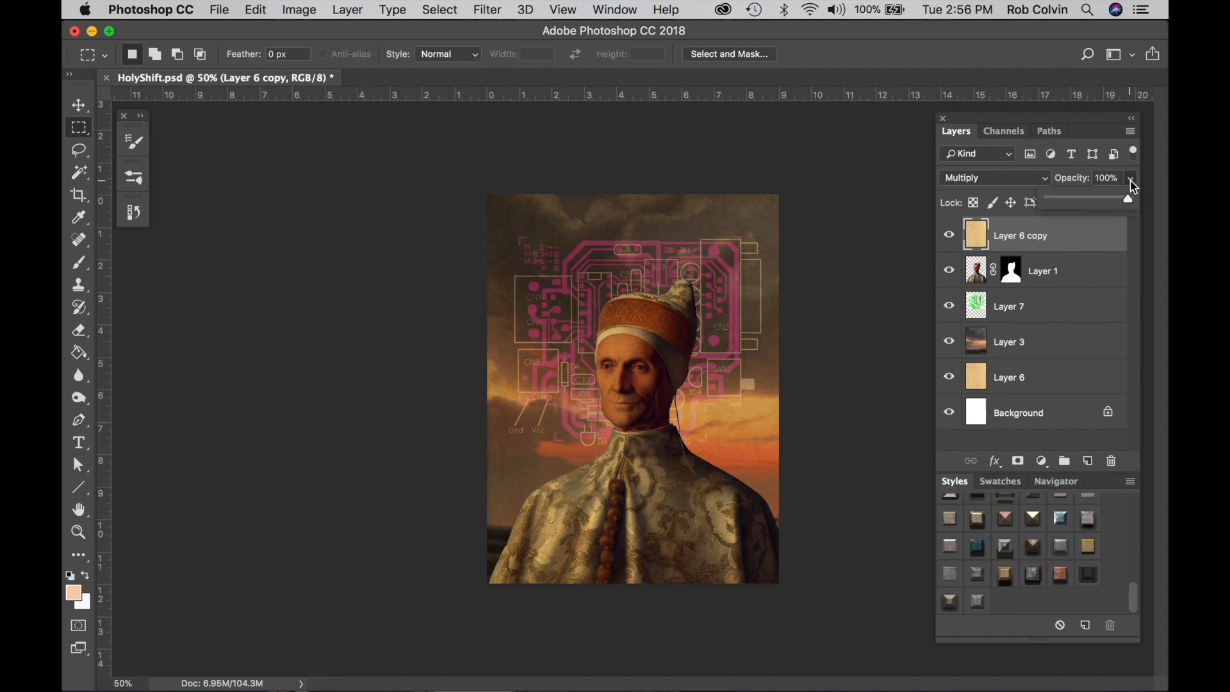
mouse_move(1090, 204)
left_mouse_down()
mouse_move(1117, 204)
mouse_move(1097, 200)
left_mouse_up()
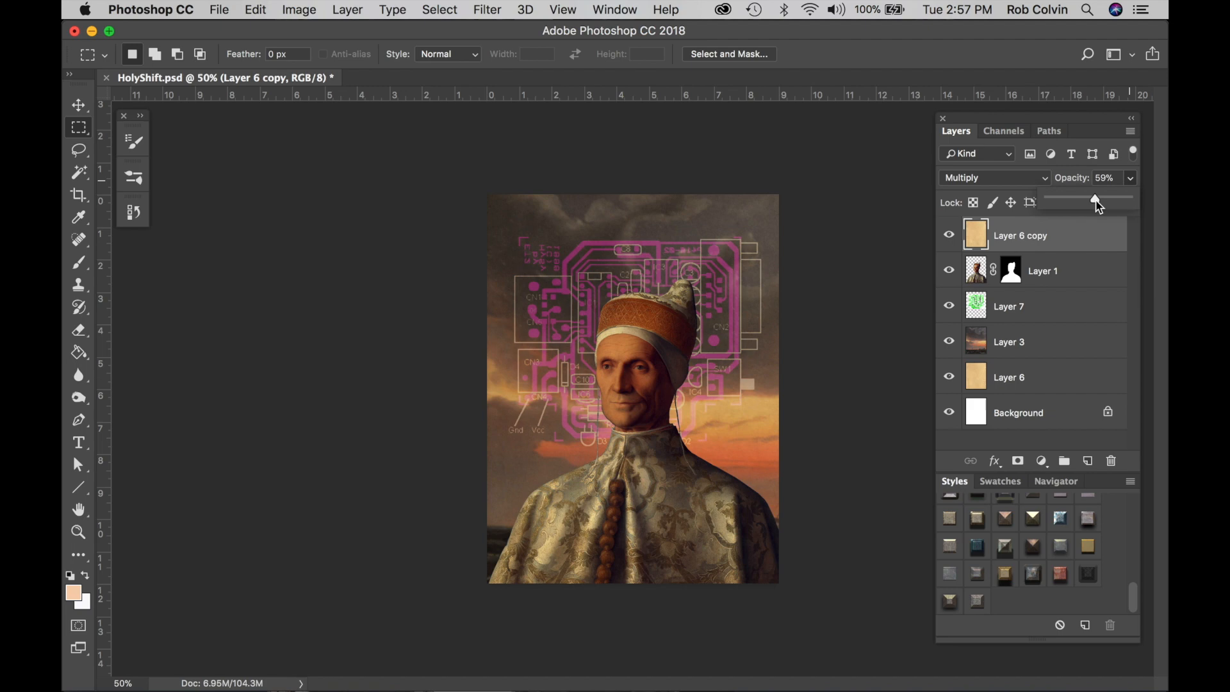
Remove the portrait layer's mask, applying it permanently to the layer
left_click(1011, 270)
key("v")
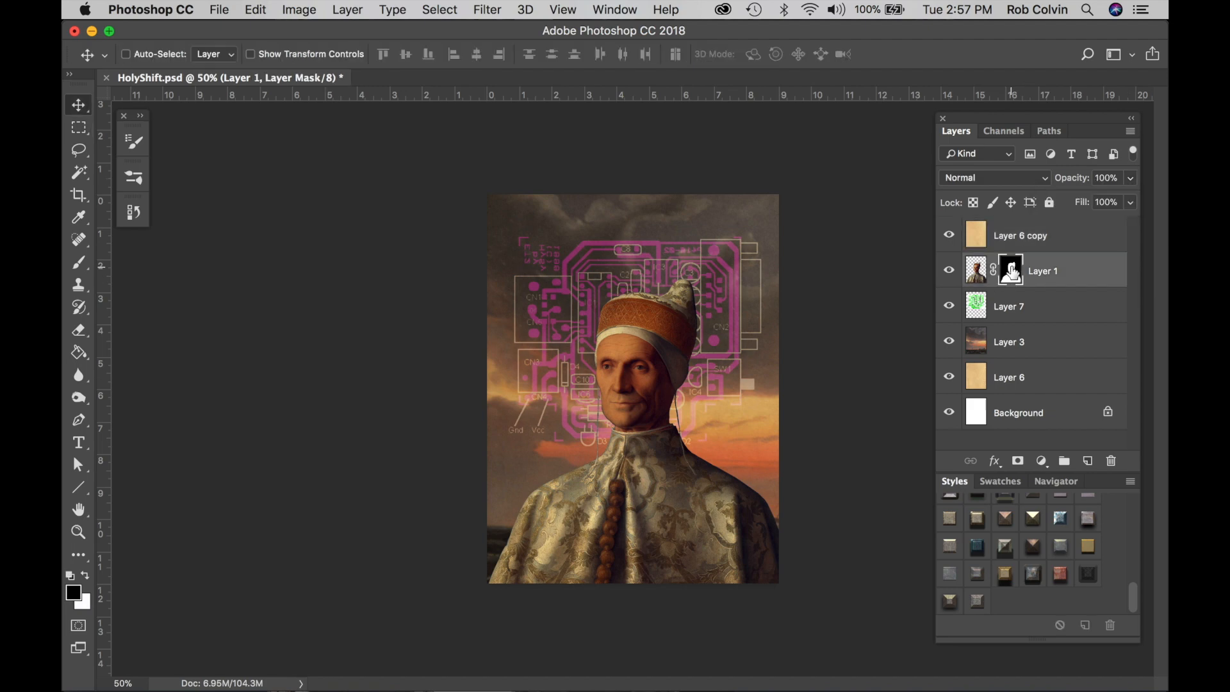
left_click_drag(1011, 271, 1112, 460)
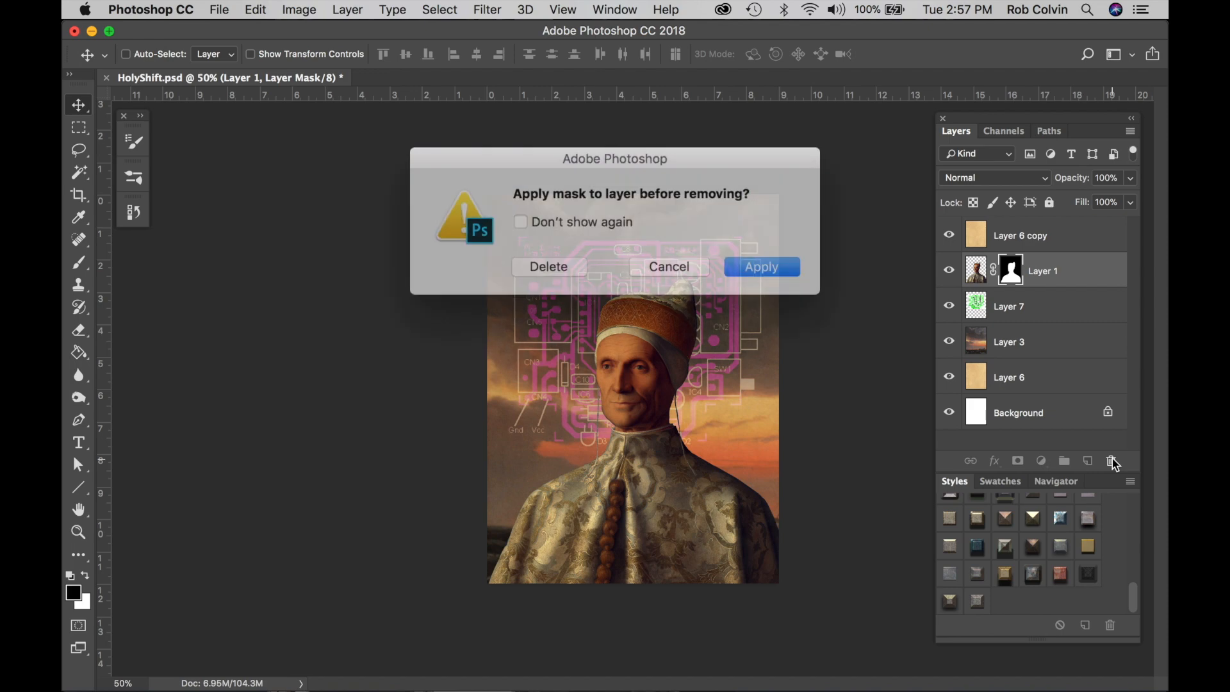
left_click(750, 264)
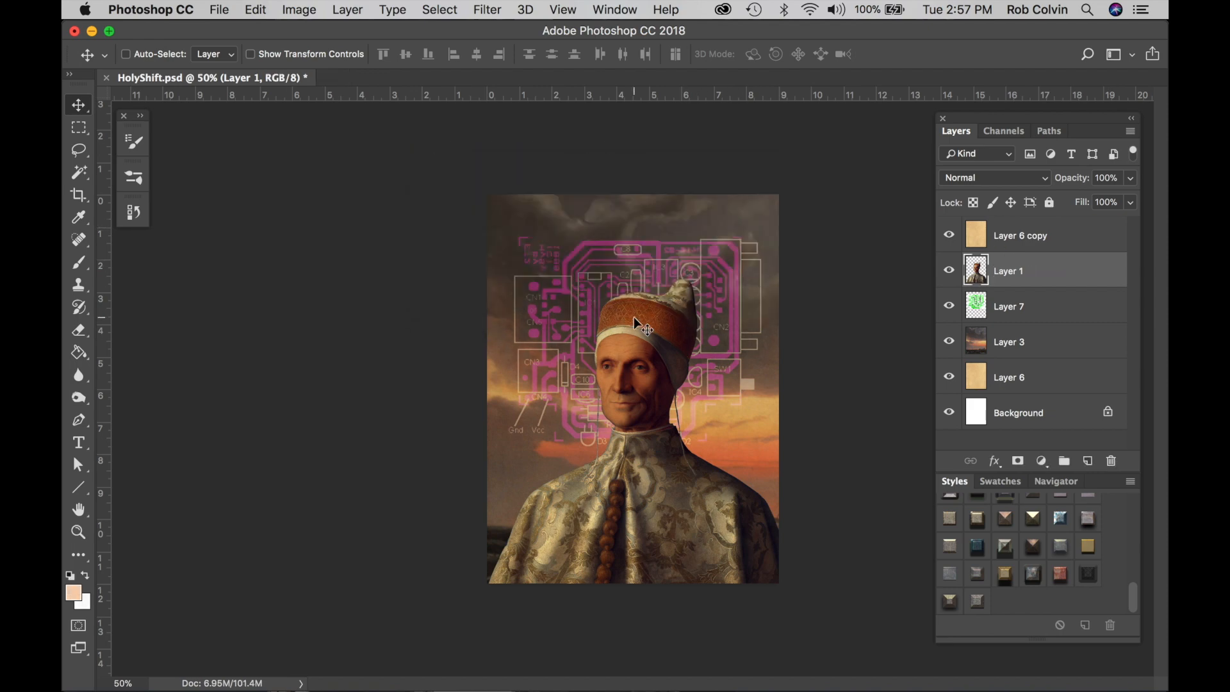
Select the hat and forehead above the eyebrows with a rectangular marquee and cut them from the portrait layer
key("m")
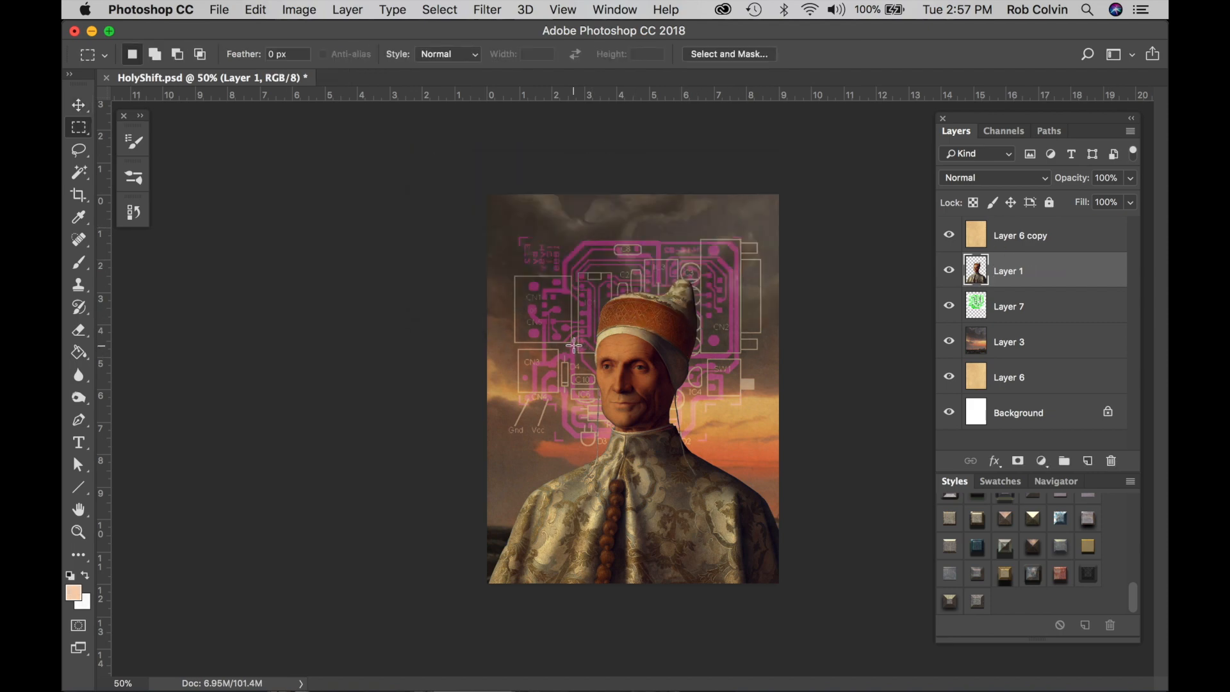
left_click_drag(552, 346, 741, 253)
left_click_drag(725, 329, 731, 335)
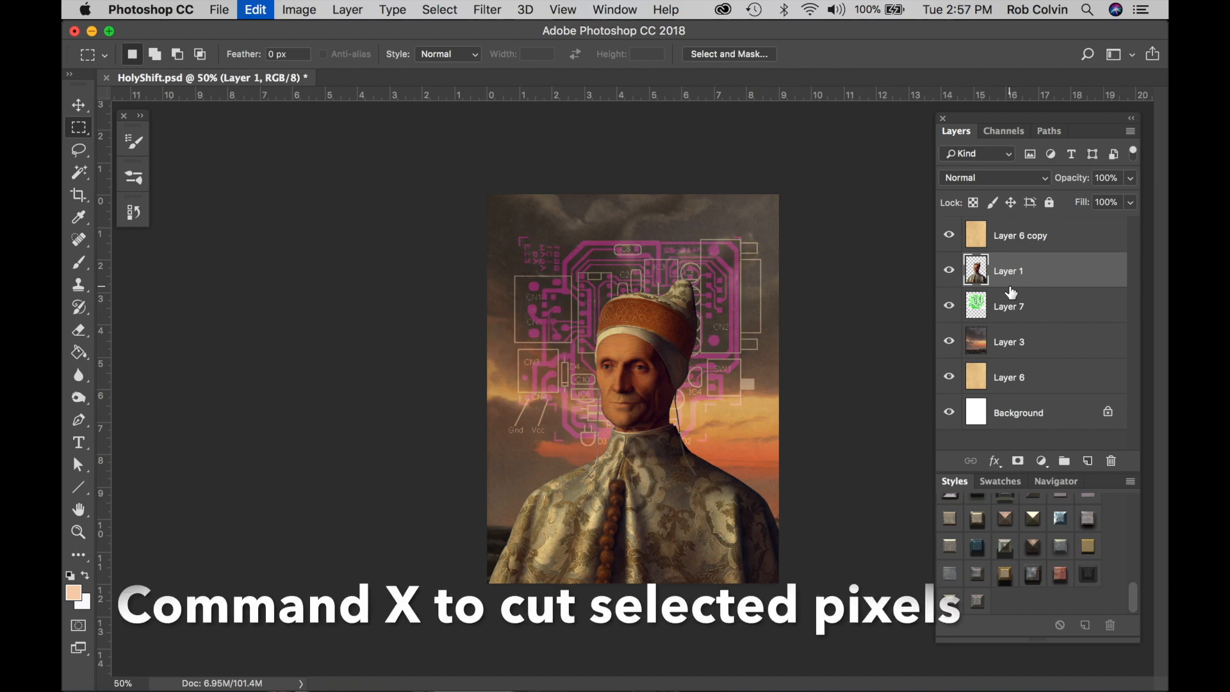
key("super+x")
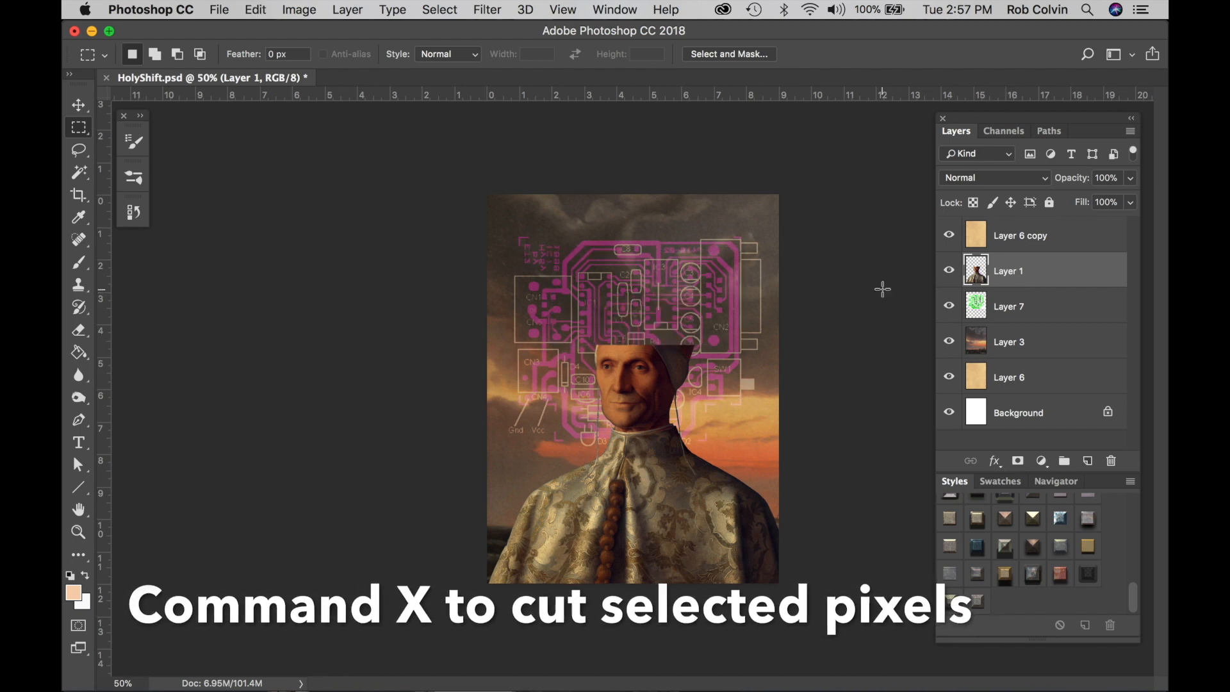
Paste the cut hat piece as a new layer and move it above the head, leaving a gap over the face
key("super+v")
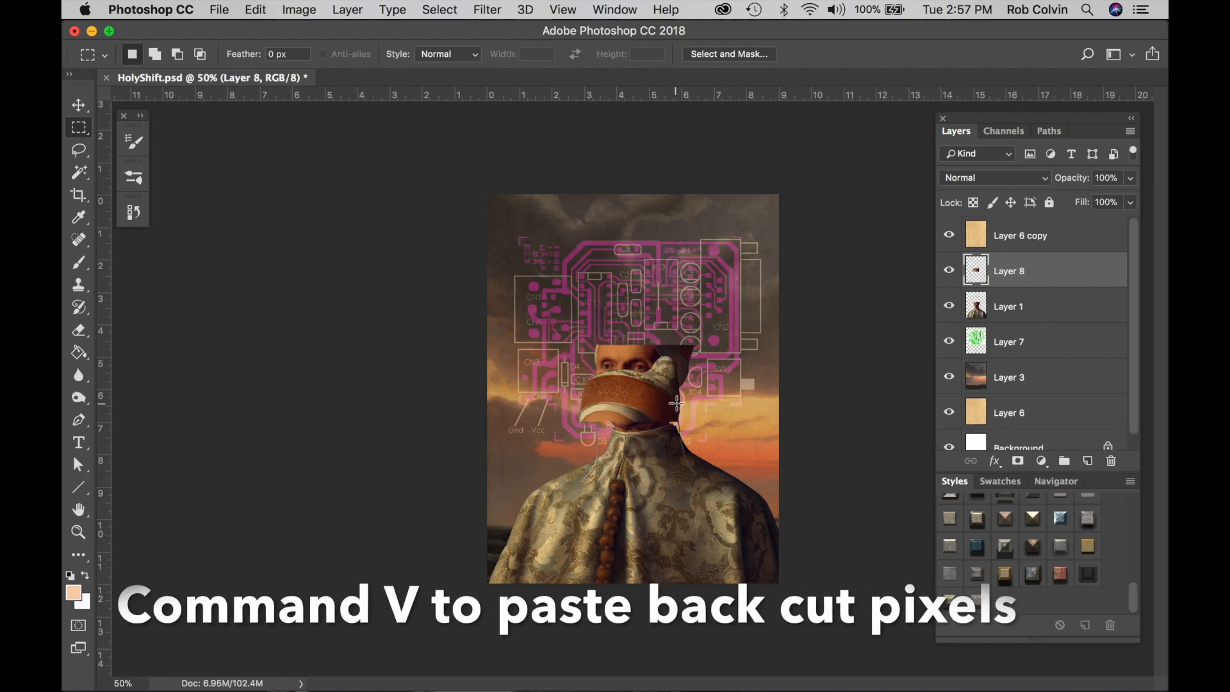
key("v")
left_click_drag(663, 409, 676, 302)
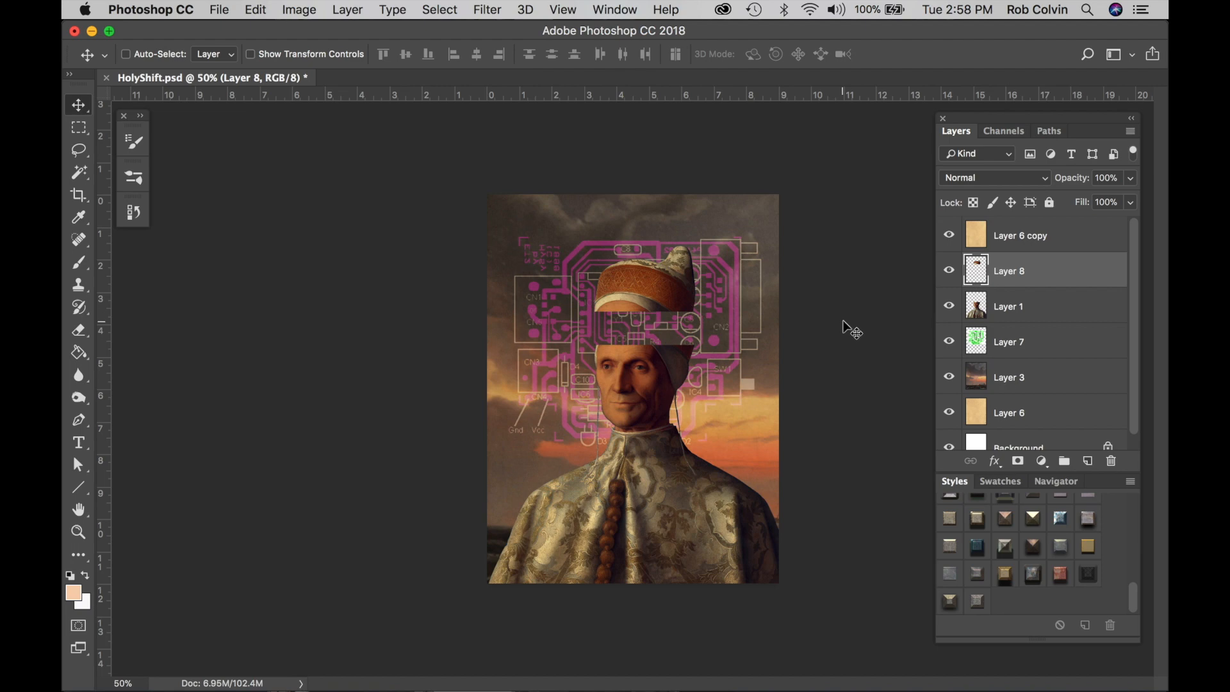
Open the recent file hand.jpg and unlock its background into a regular layer
left_click(218, 10)
mouse_move(260, 102)
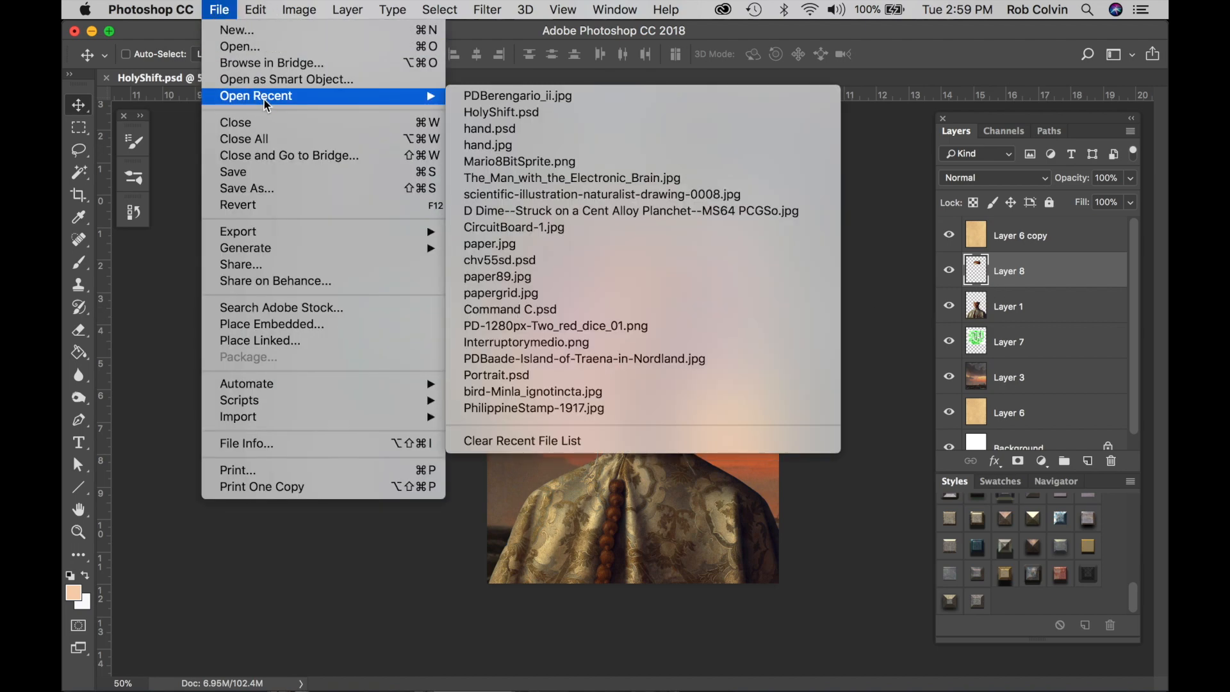
left_click(493, 145)
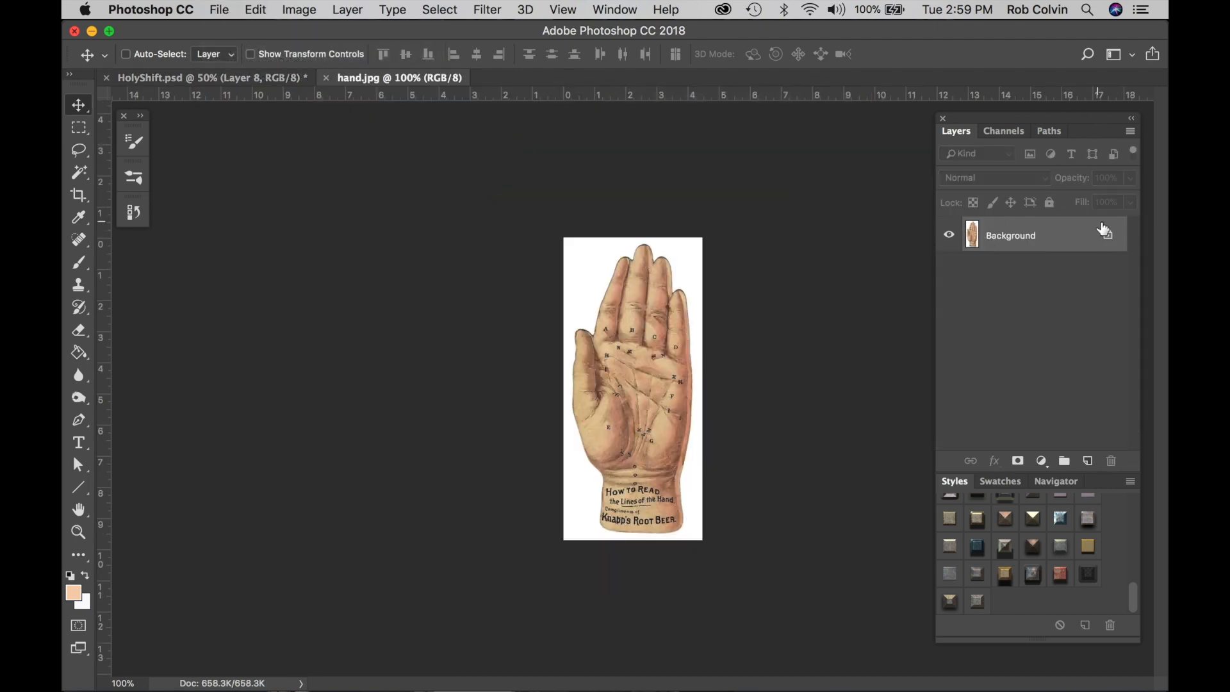
left_click_drag(1109, 233, 1114, 462)
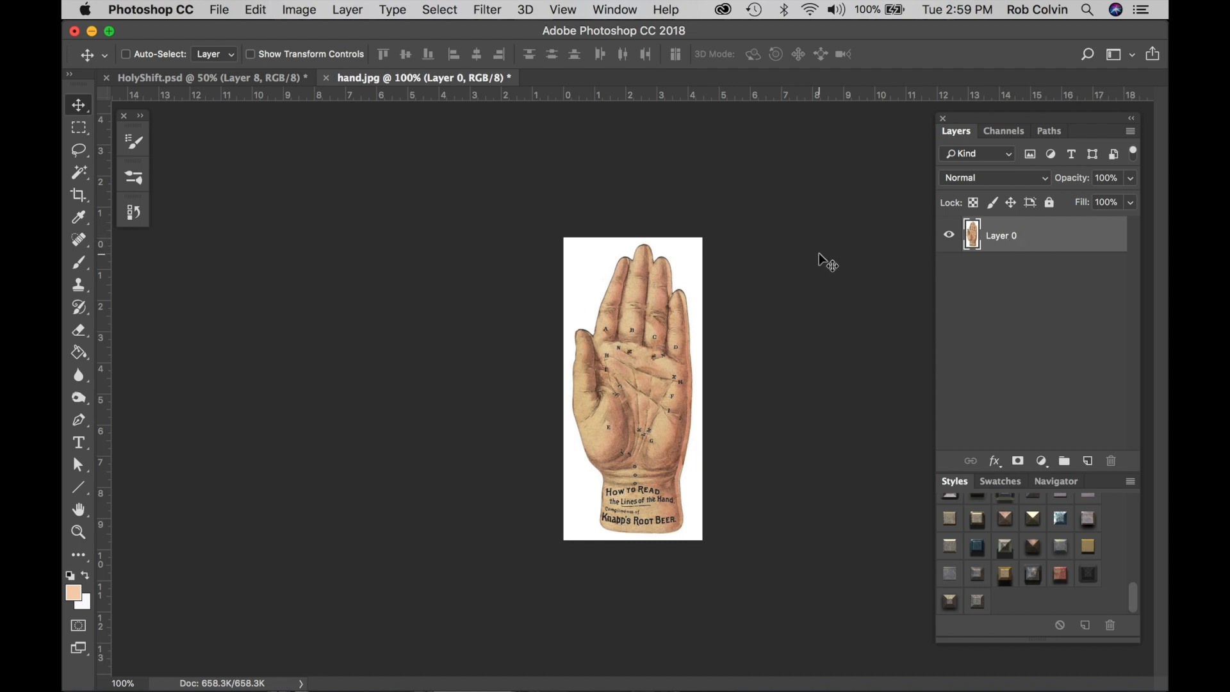
Select the white area around the hand with the Magic Wand, expand the selection by 2 pixels, and cut it away
left_click(82, 175)
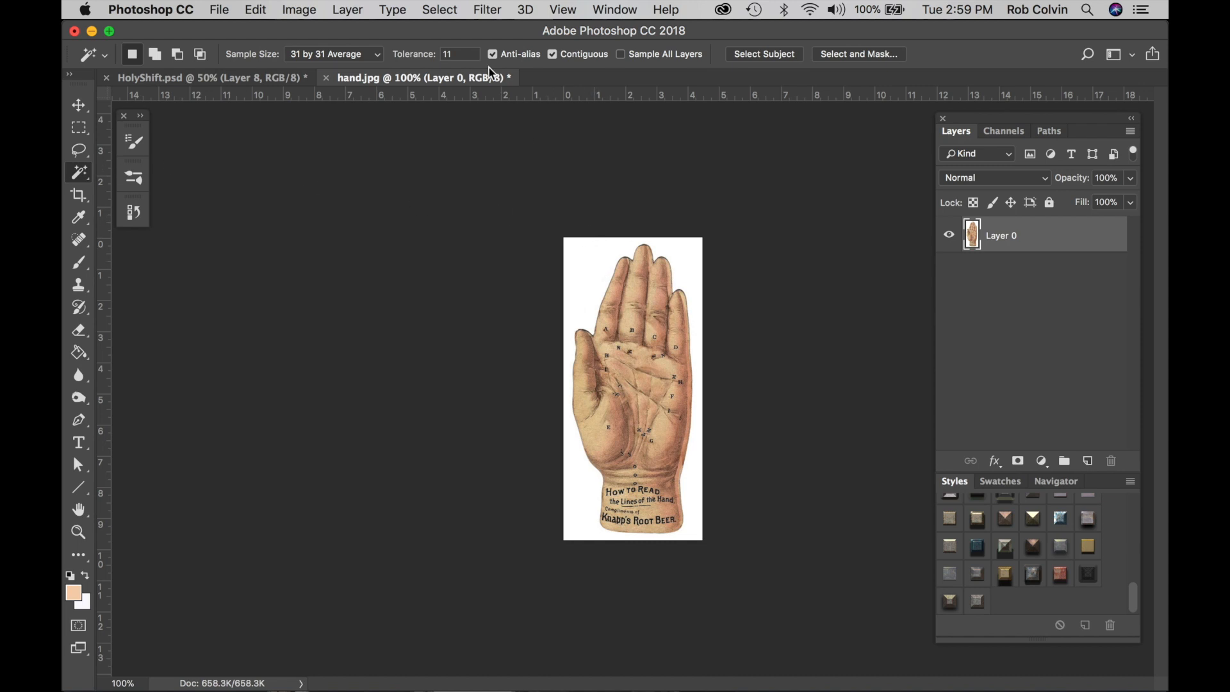
left_click(585, 279)
left_click(447, 13)
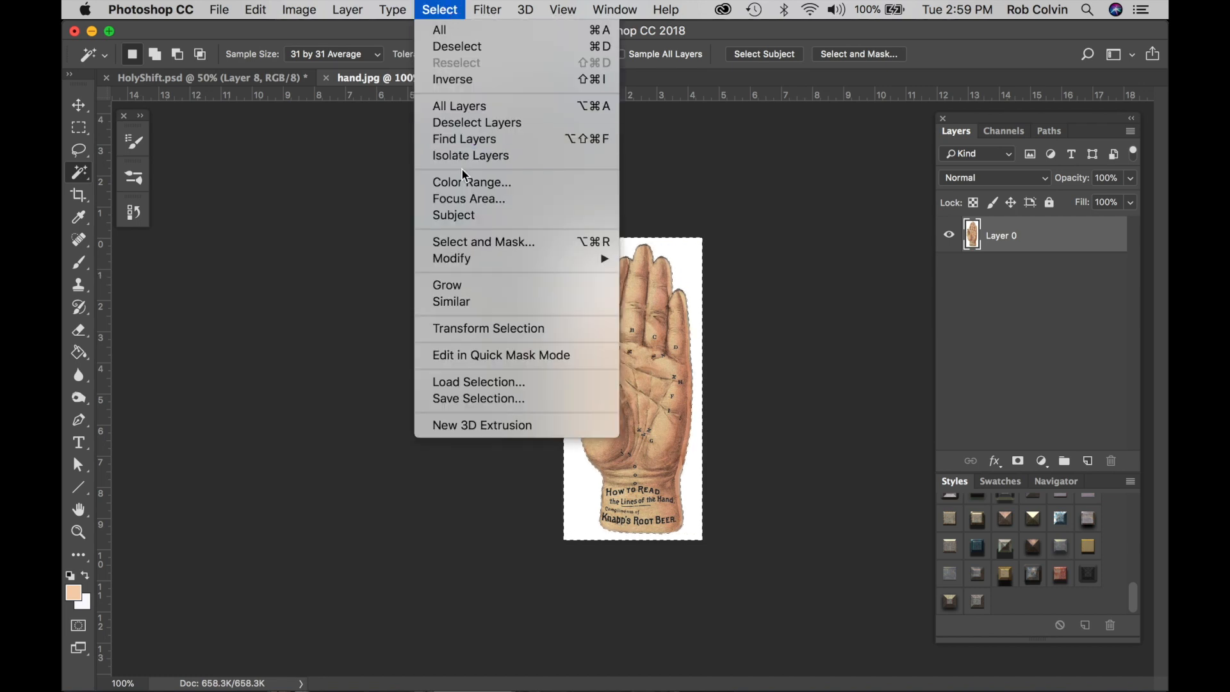
mouse_move(576, 258)
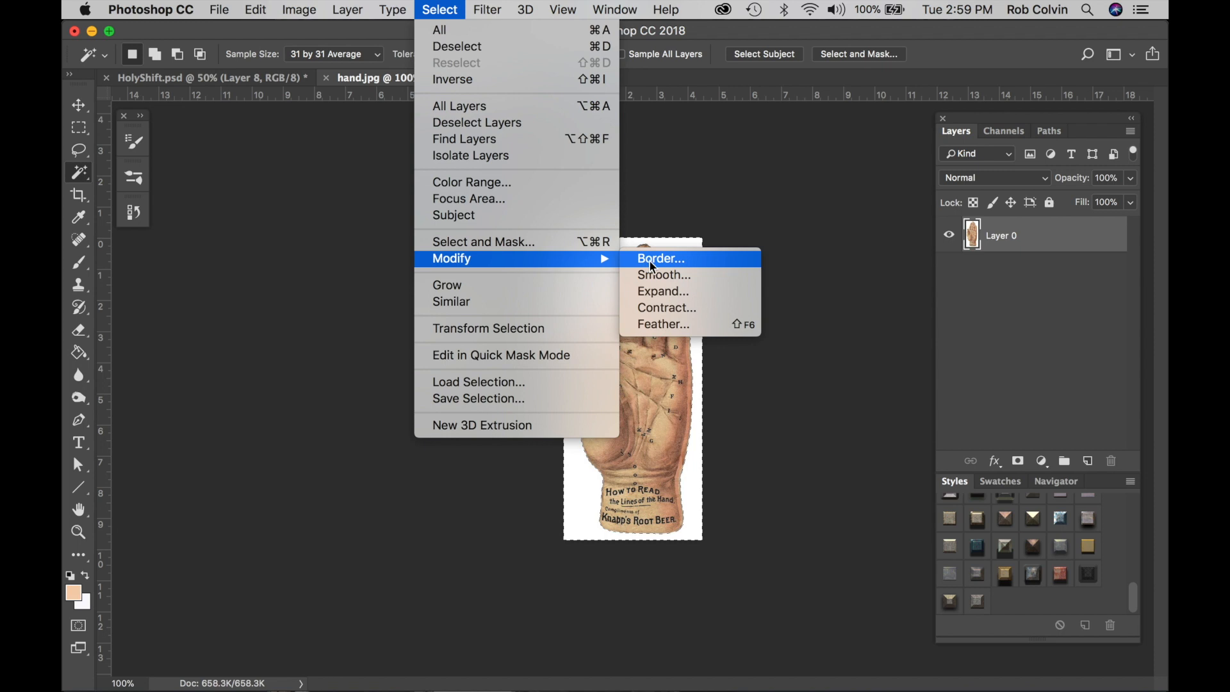
left_click(668, 291)
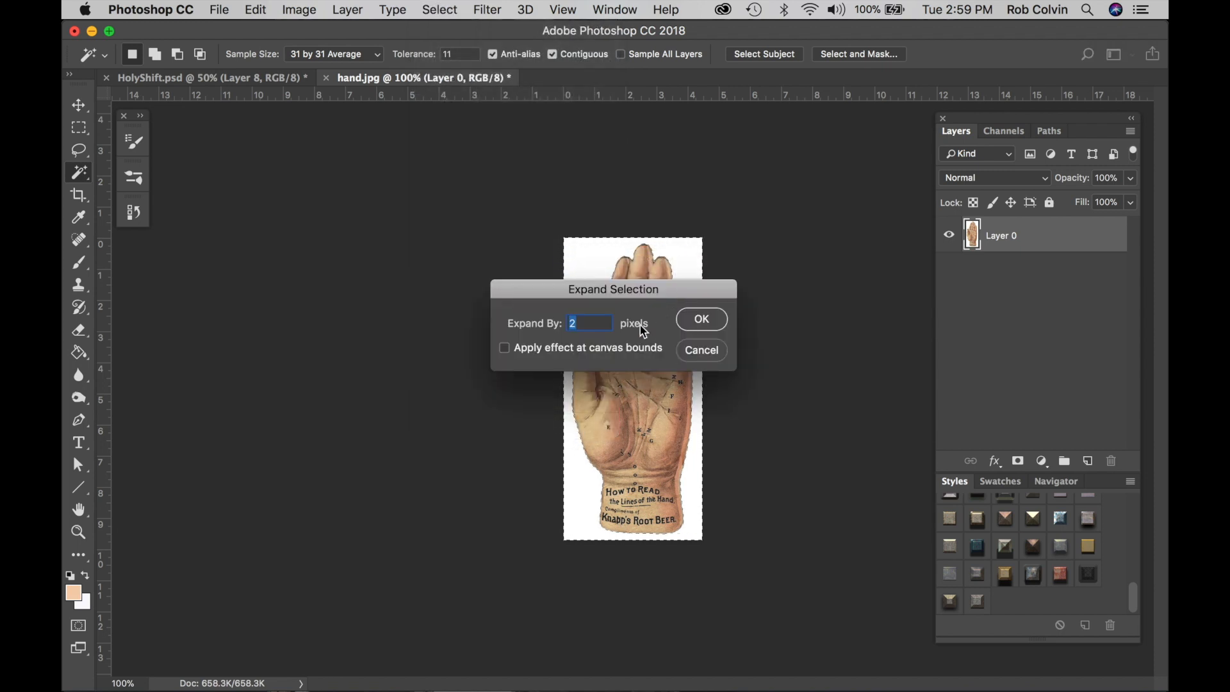
left_click(702, 319)
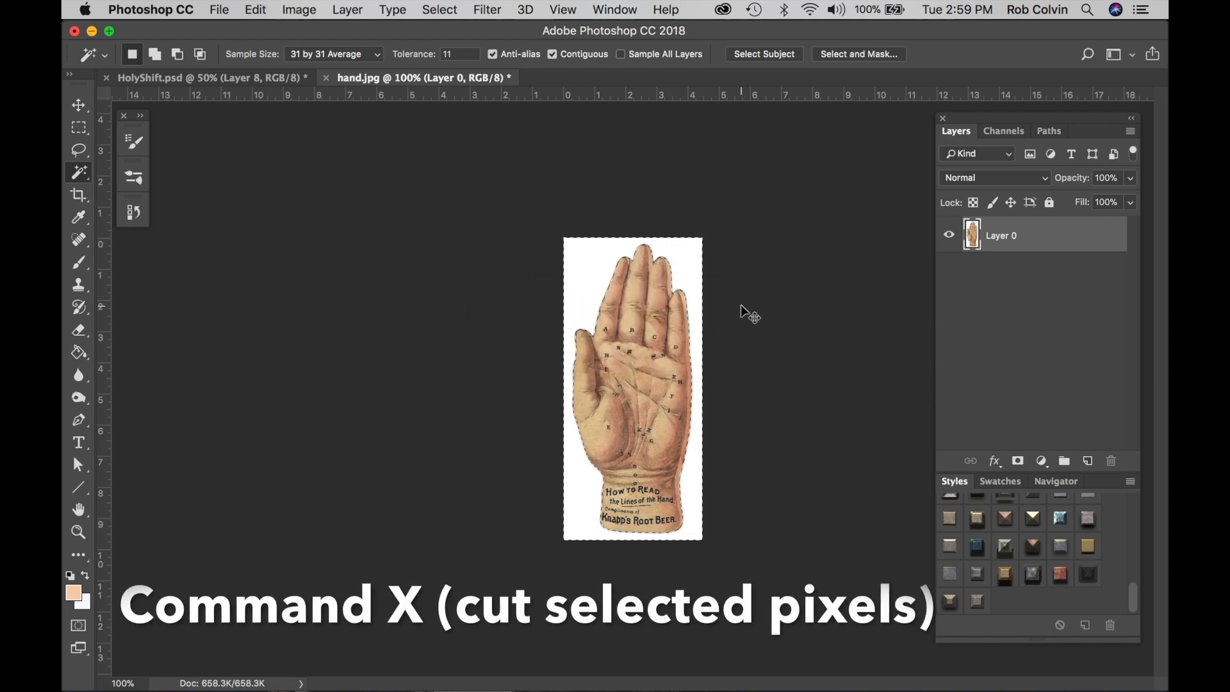
key("super+x")
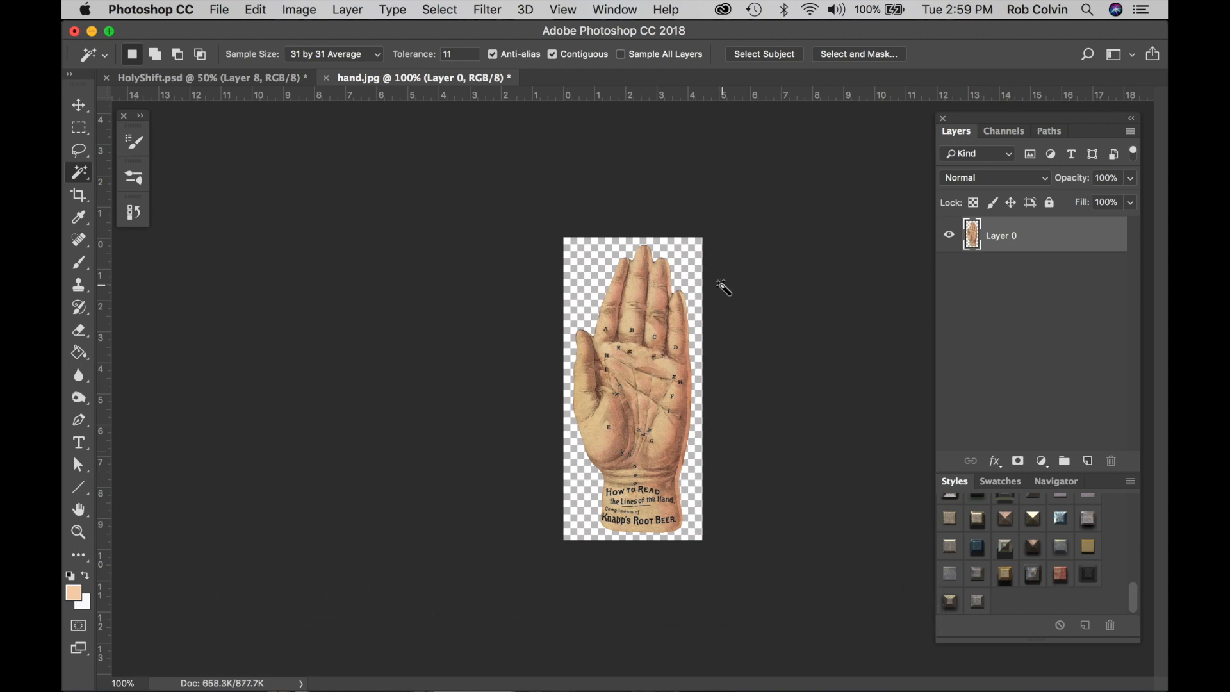
Copy the whole cut-out hand and paste it into HolyShift.psd directly above the circuit board layer
key("super+a")
key("super+c")
key("super+c")
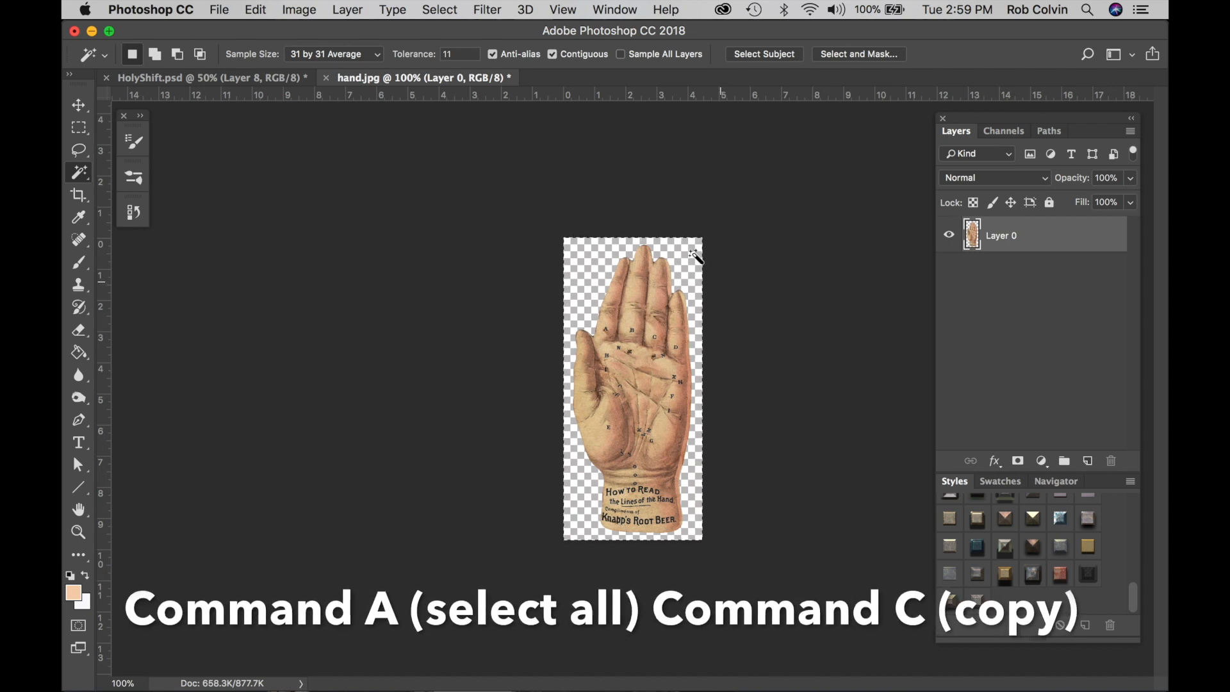
left_click(258, 79)
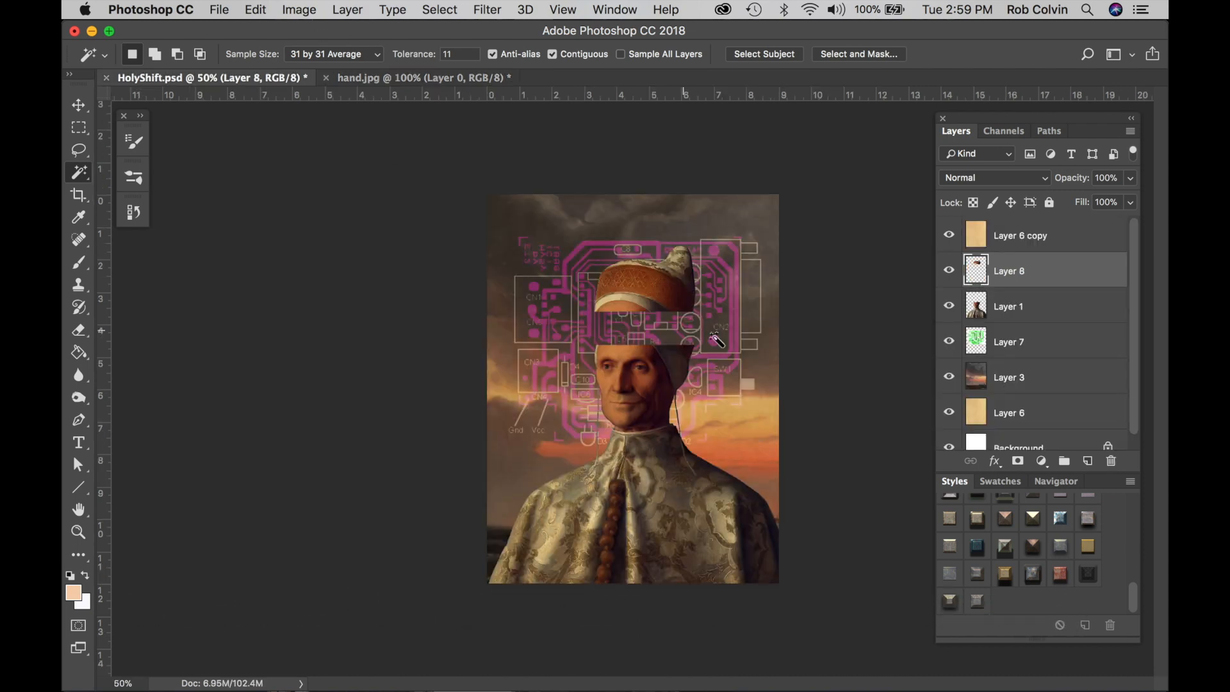
left_click(1026, 350)
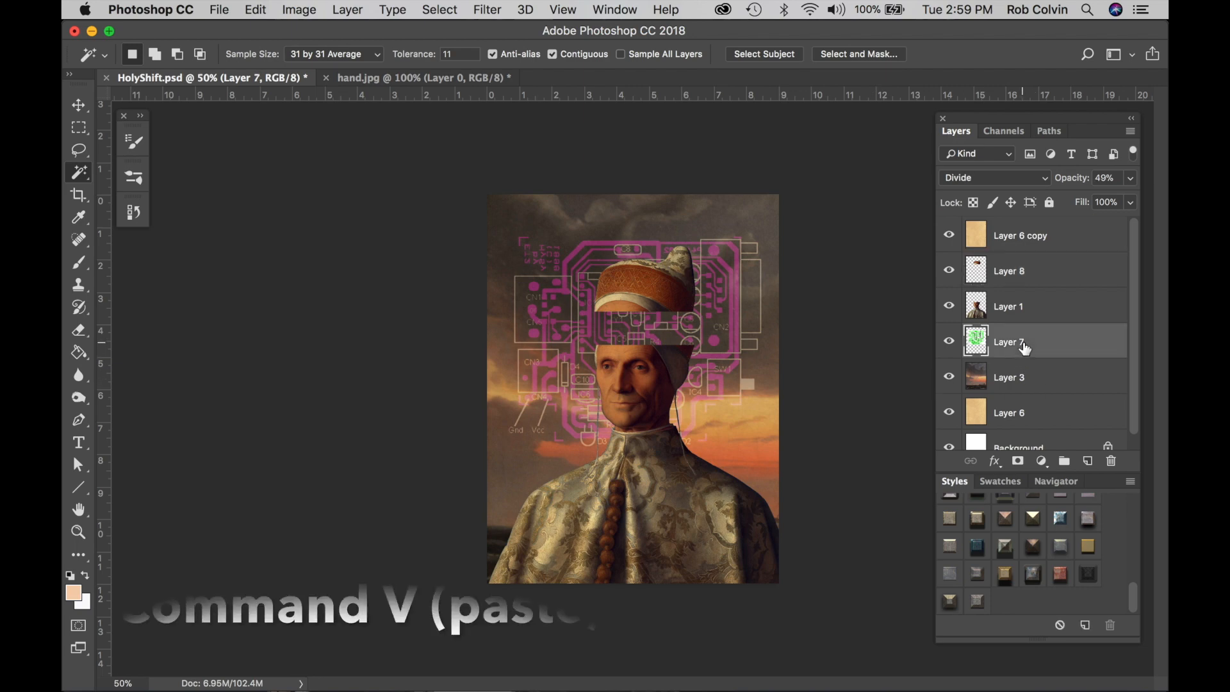
key("super+v")
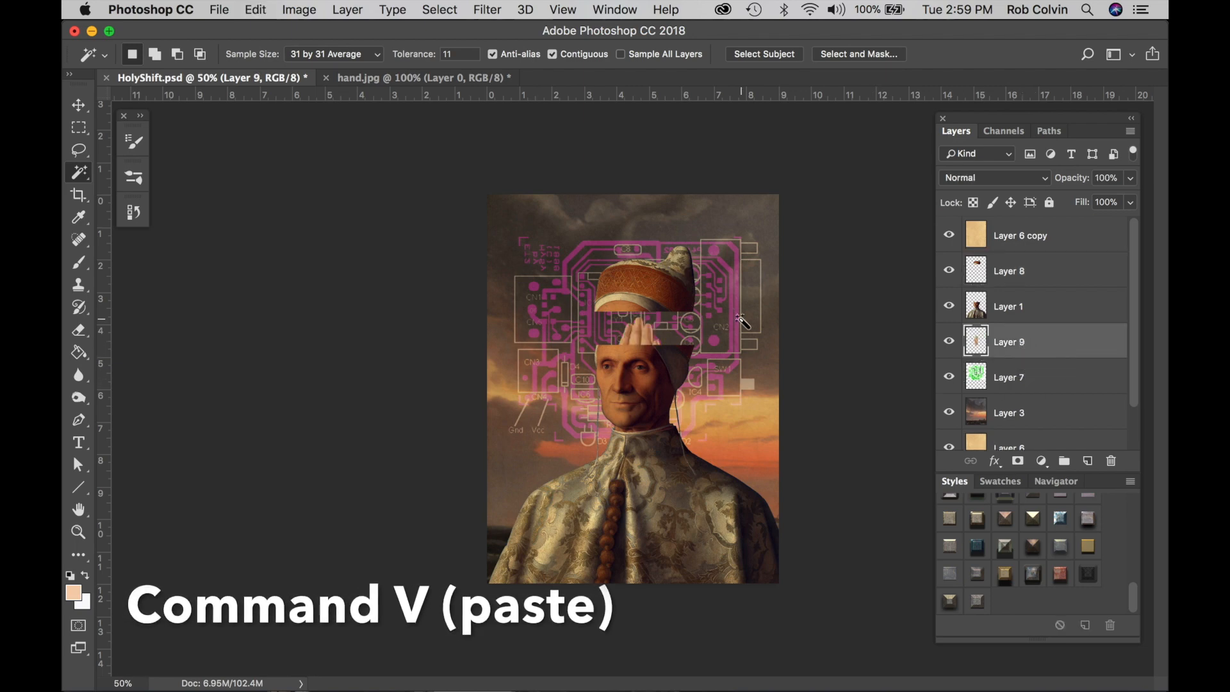
Move the hand up so its wrist rises from the cut forehead, and hide the hat layer
key("v")
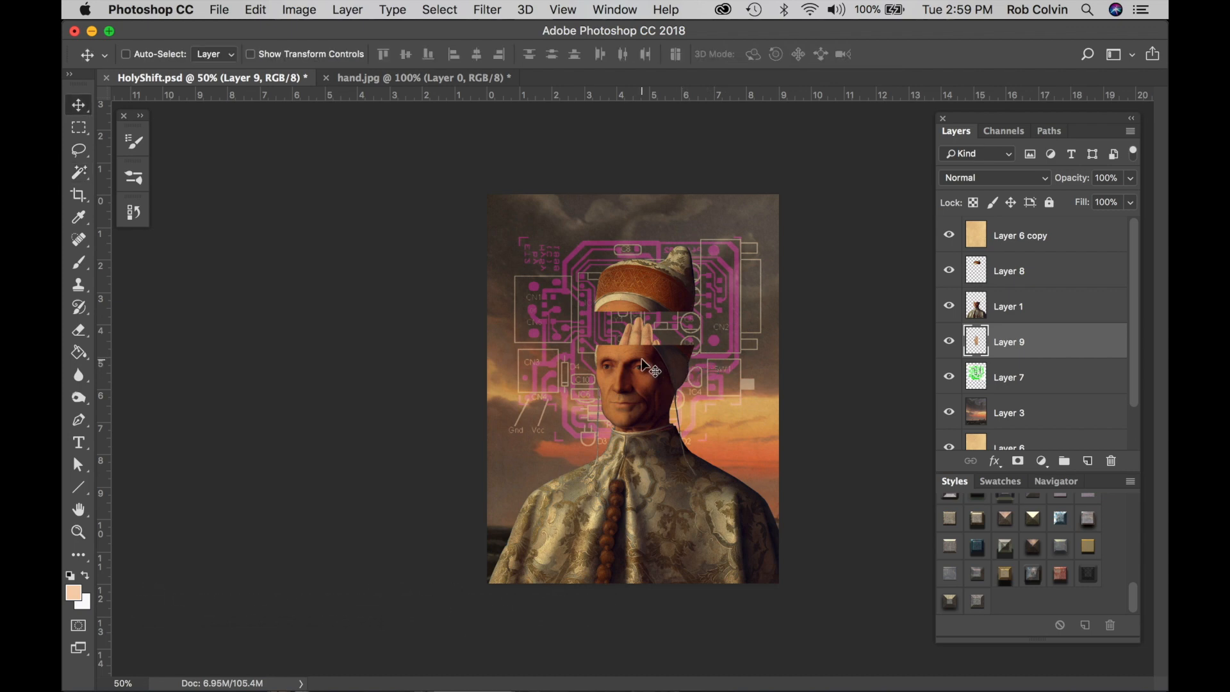
left_click_drag(642, 360, 648, 253)
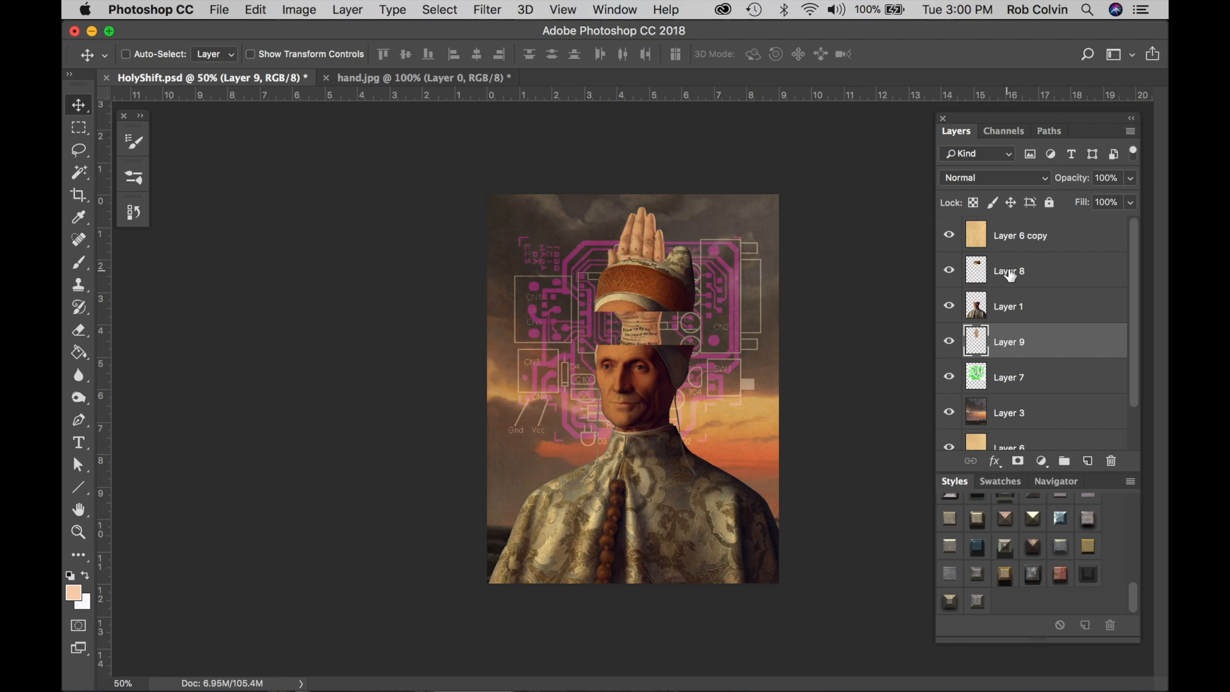
left_click(949, 271)
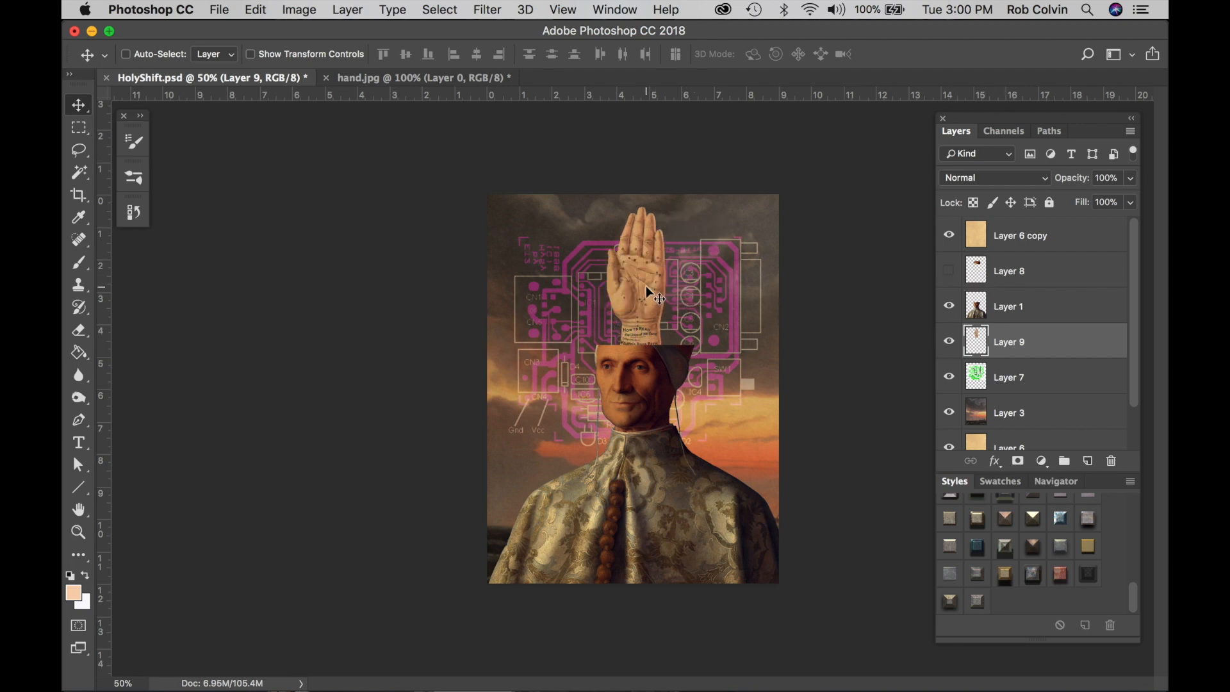
left_click_drag(645, 282, 646, 291)
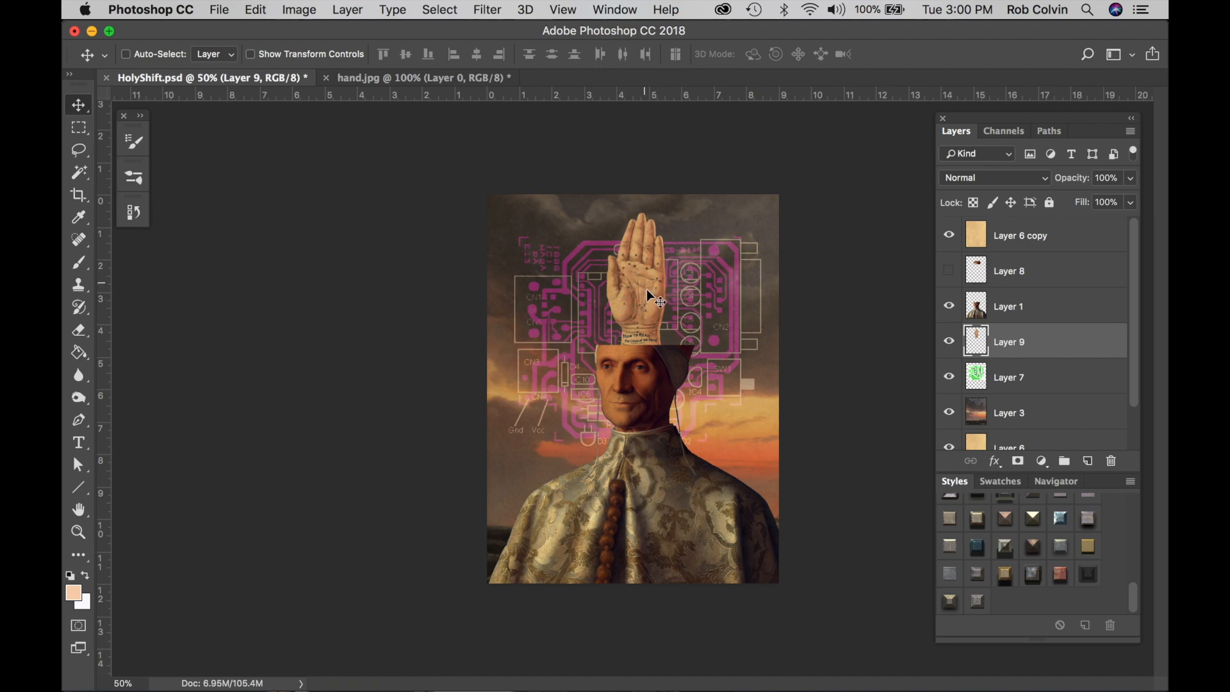
Darken the hand layer with an Exposure adjustment, using gamma correction 0.83 and an offset of about -0.04
left_click(290, 10)
mouse_move(359, 57)
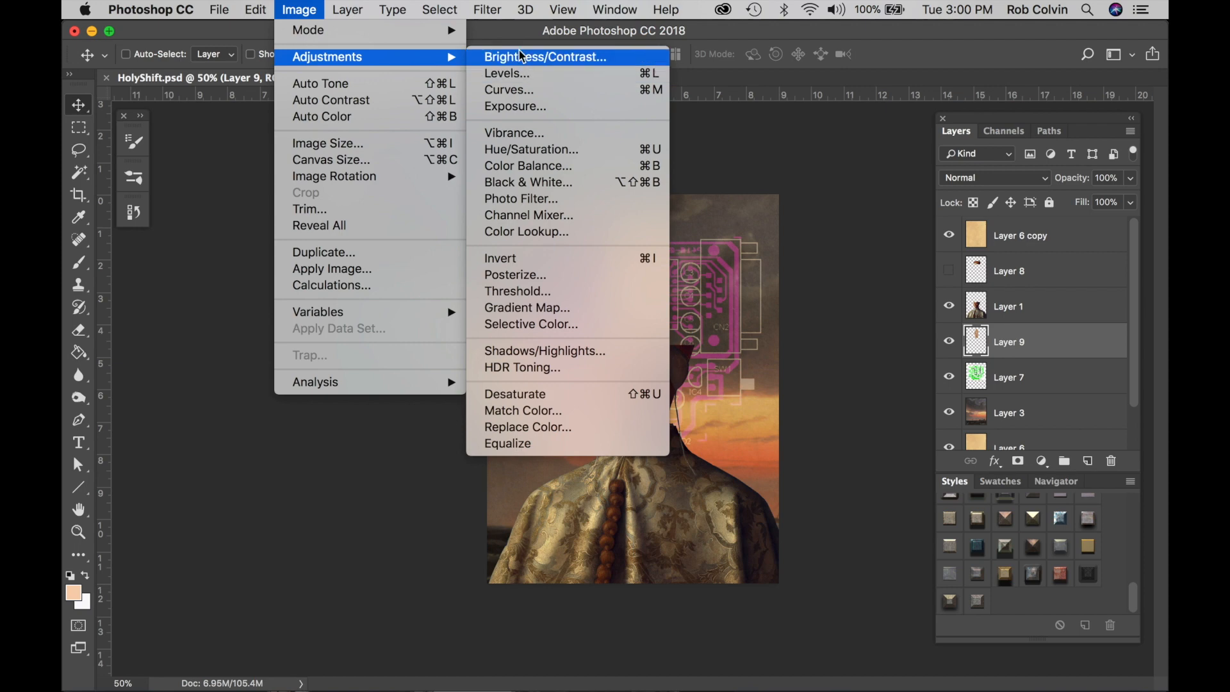
left_click(505, 106)
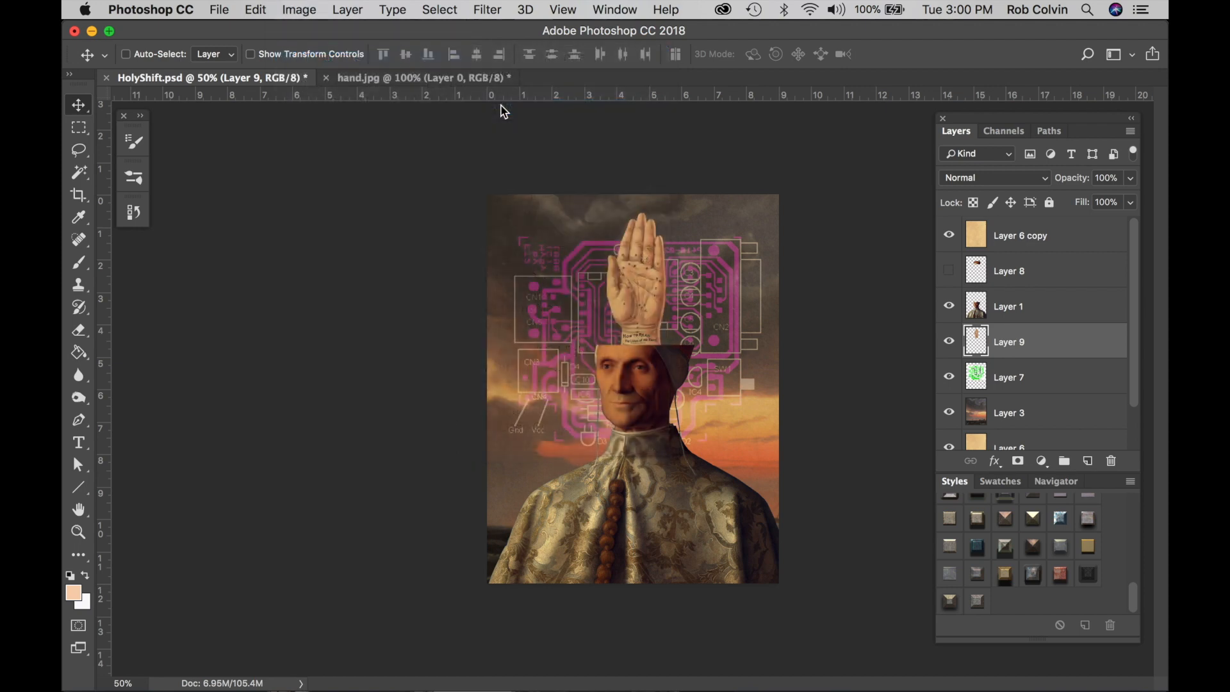
left_click_drag(924, 253, 929, 251)
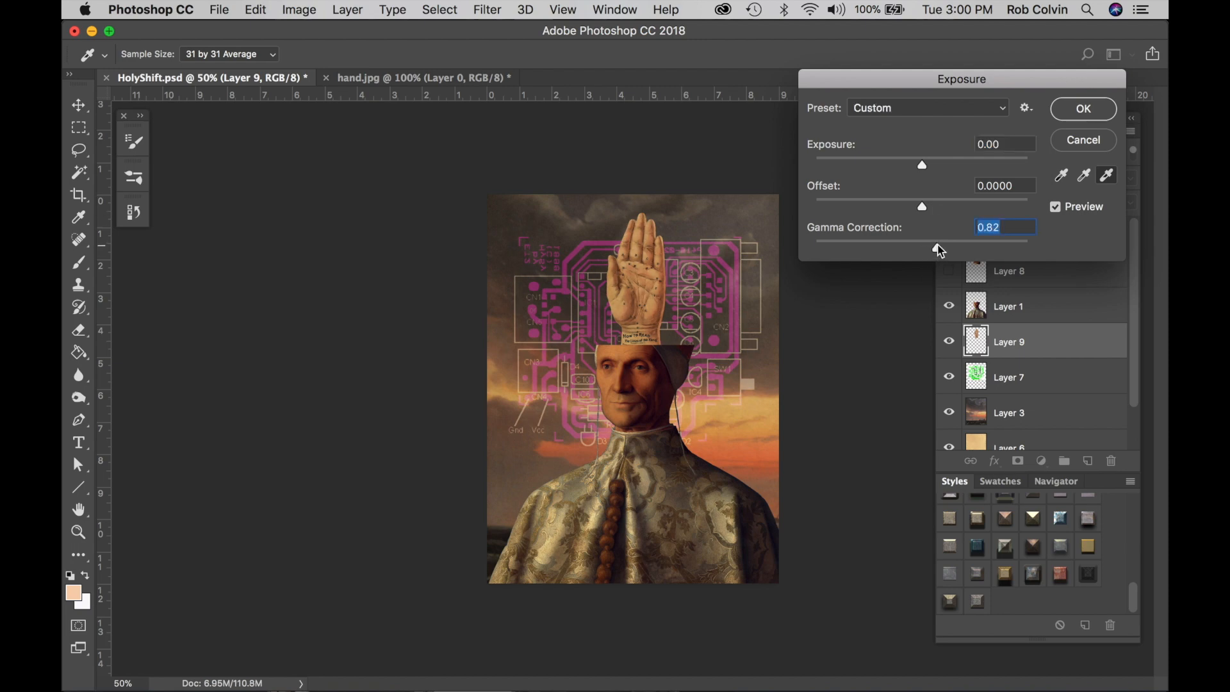
left_click_drag(939, 250, 939, 249)
left_click_drag(922, 205, 912, 204)
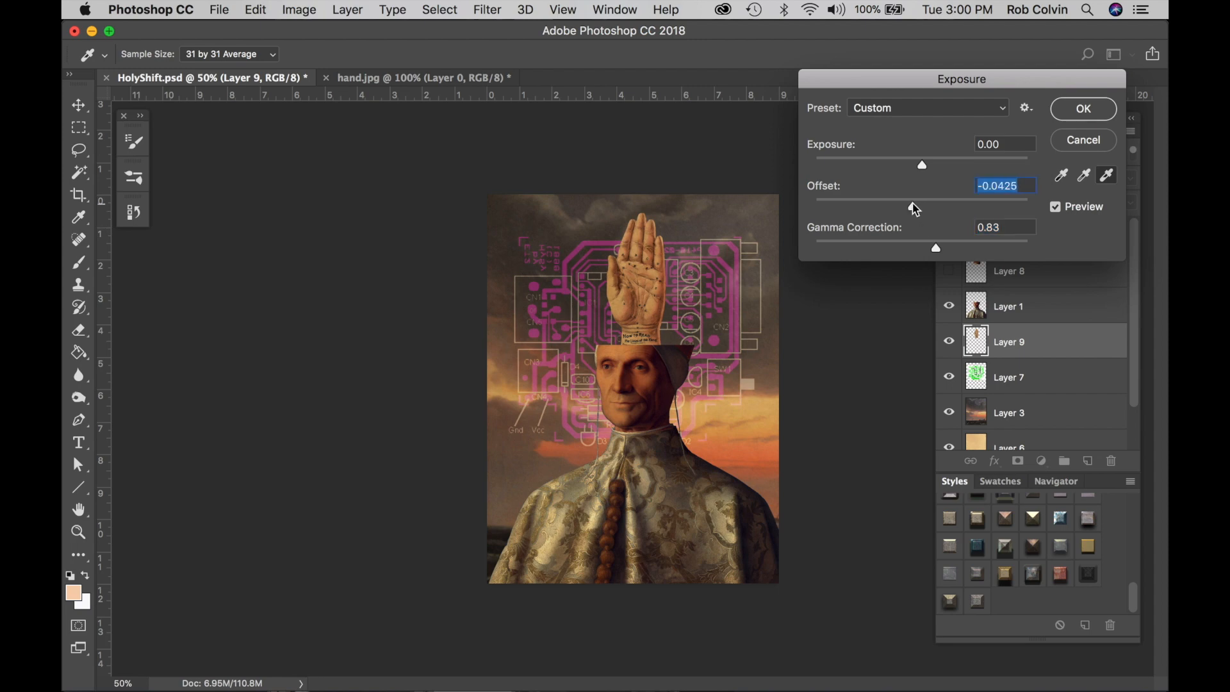
left_click_drag(913, 210, 910, 206)
left_click(1084, 109)
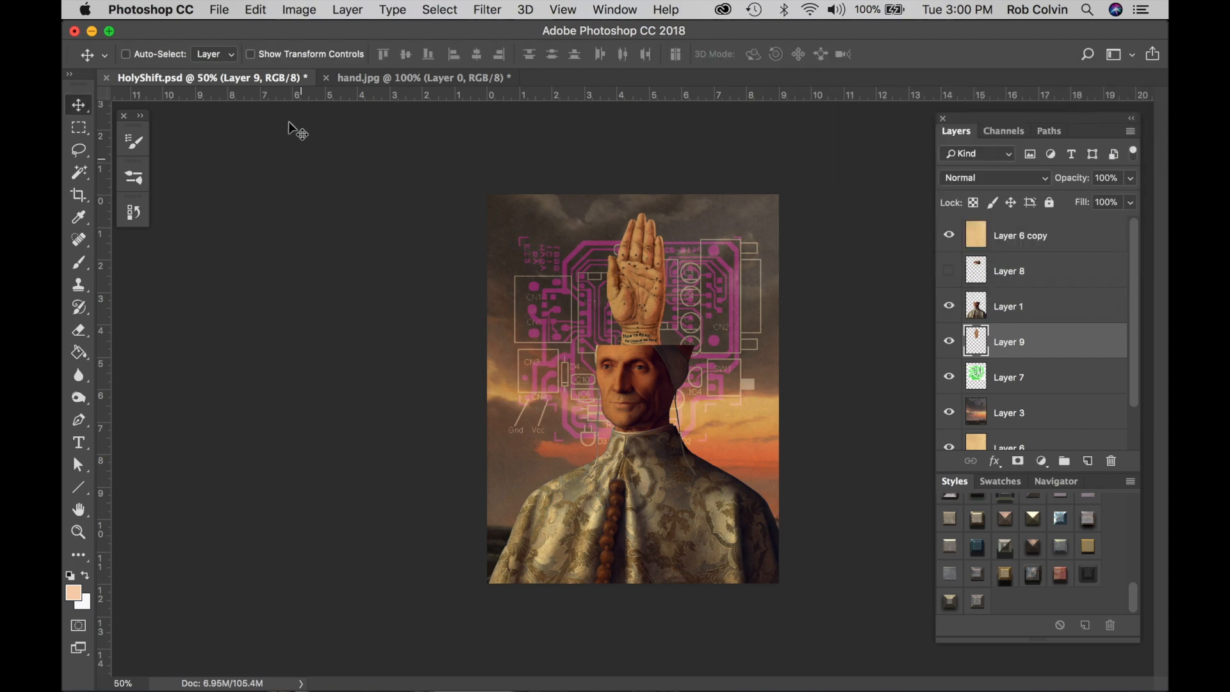
Slightly raise the hand layer's saturation with a Hue/Saturation adjustment
left_click(299, 11)
mouse_move(337, 60)
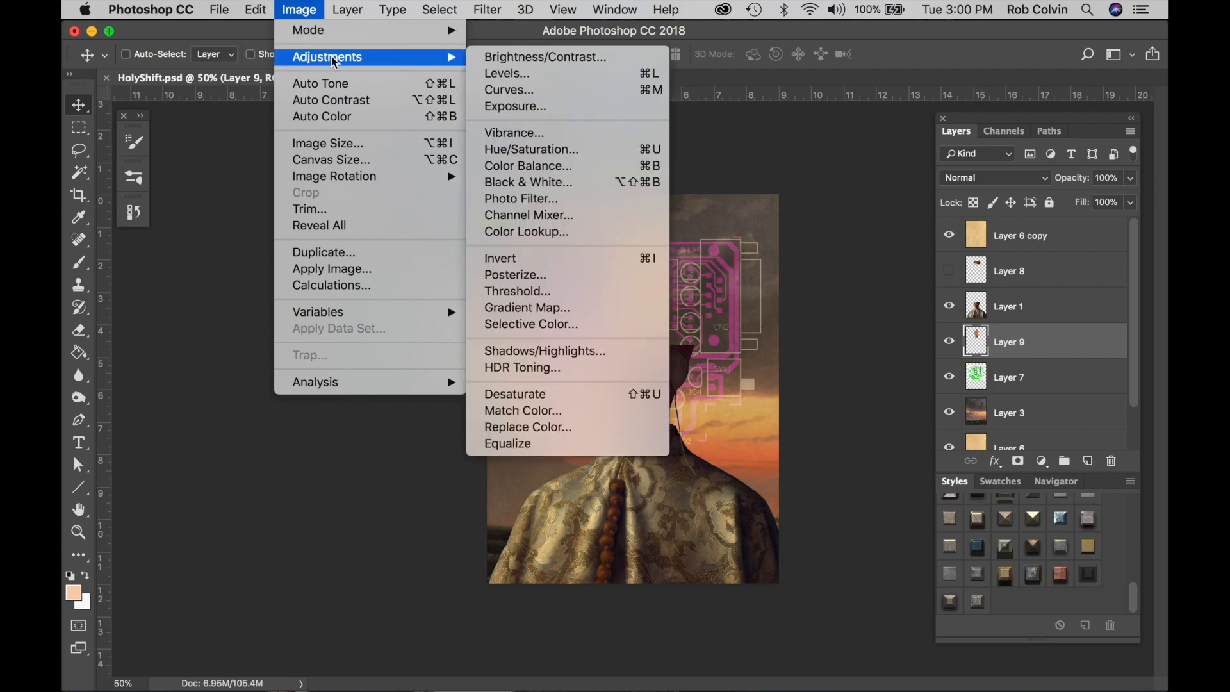
left_click(536, 150)
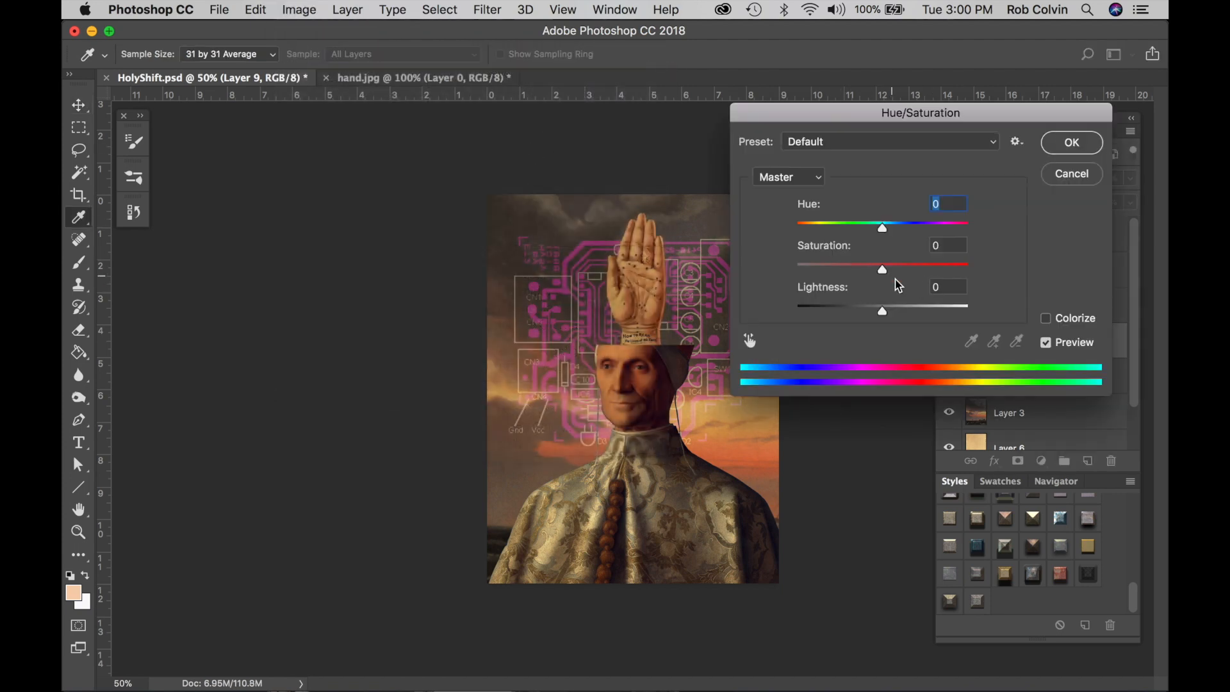
left_click_drag(884, 274, 895, 275)
left_click(1060, 146)
Draw a small circular selection with the Elliptical Marquee and center it around the figure's eye nearer the cap's hanging flap
left_click_drag(82, 135, 121, 146)
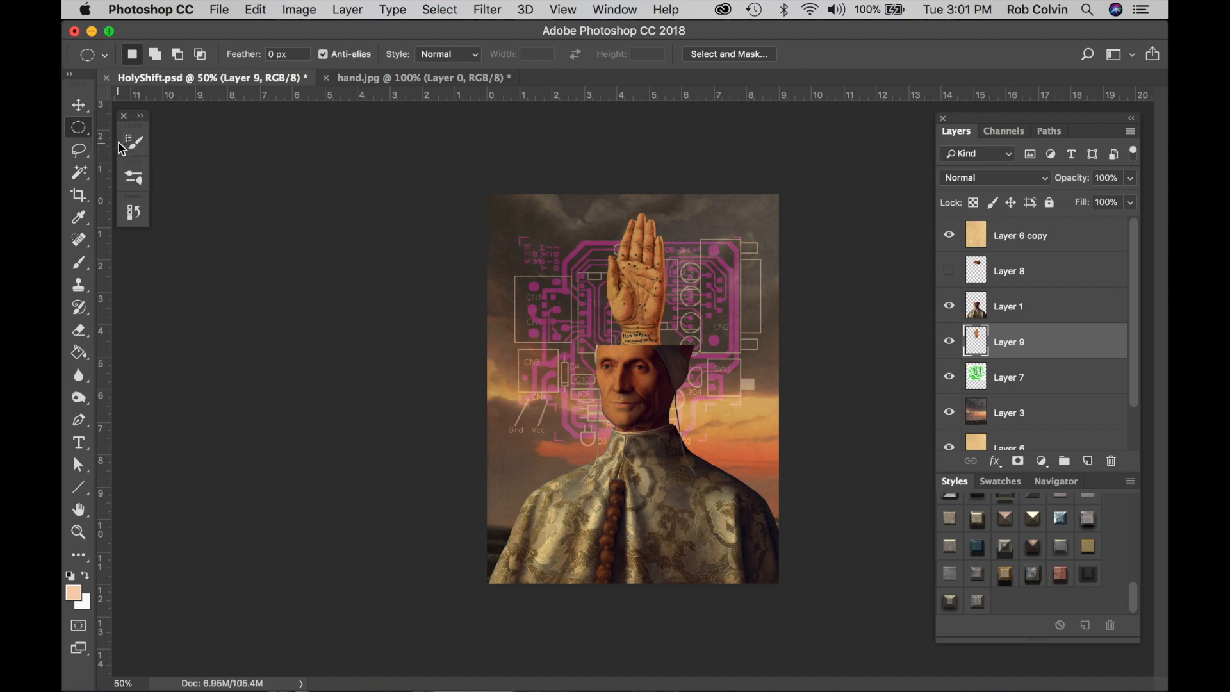
left_click_drag(629, 356, 649, 373)
key("shift+Up")
Add a new layer above the portrait layer, stroke the circular selection 3 px wide outside in peach, and deselect it
left_click(1033, 306)
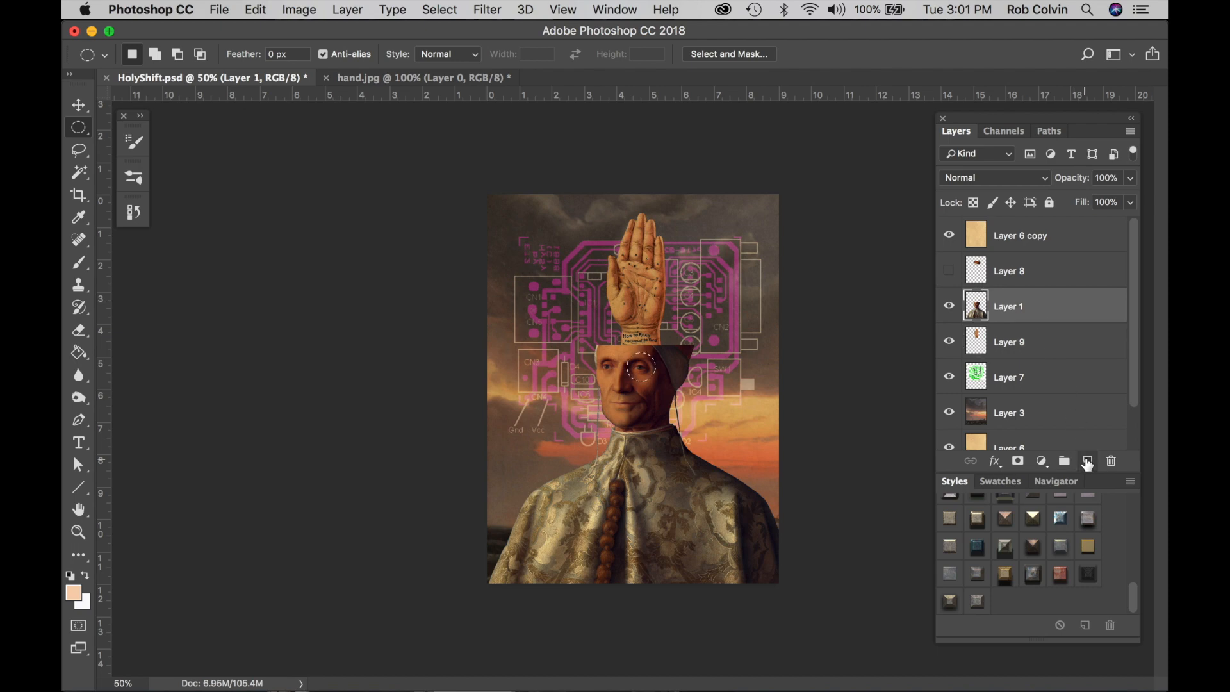
left_click(1089, 463)
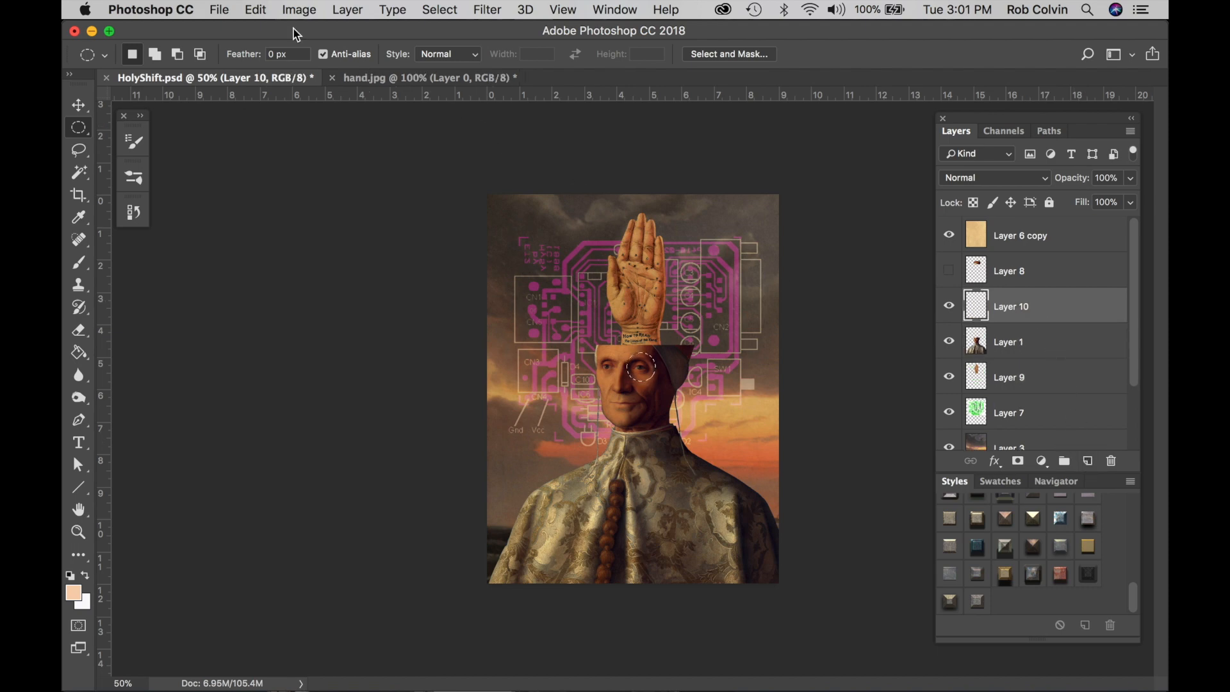
left_click(255, 9)
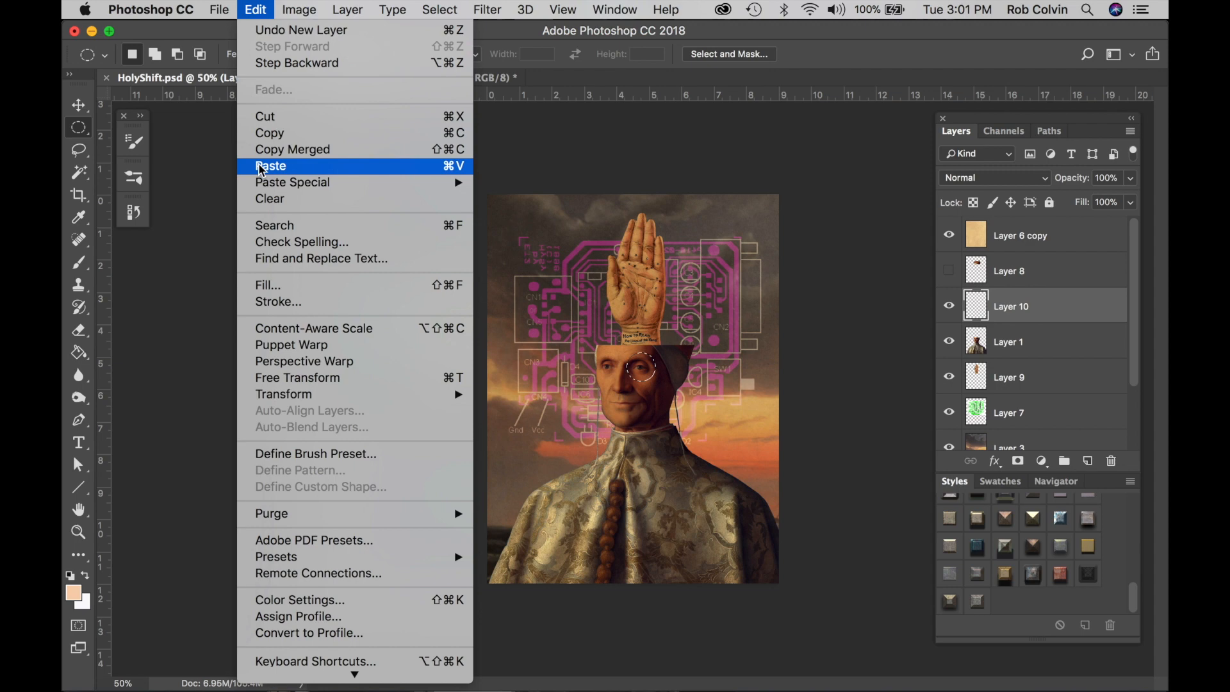
left_click(276, 302)
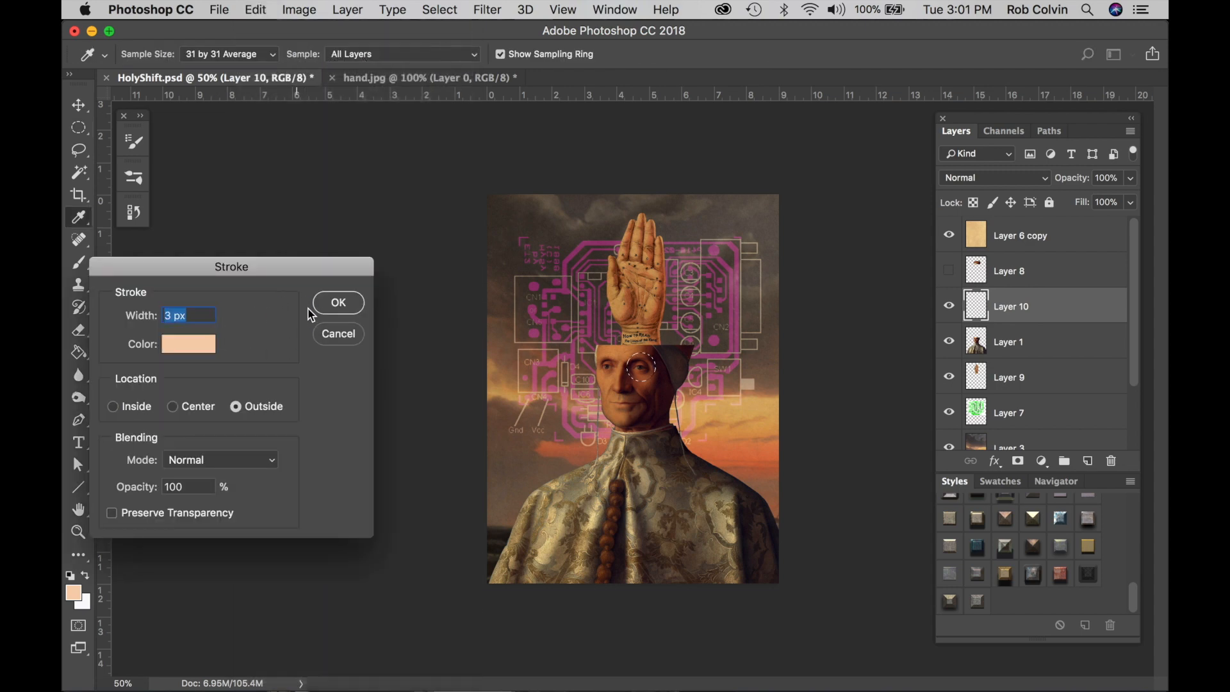
left_click(338, 303)
key("m")
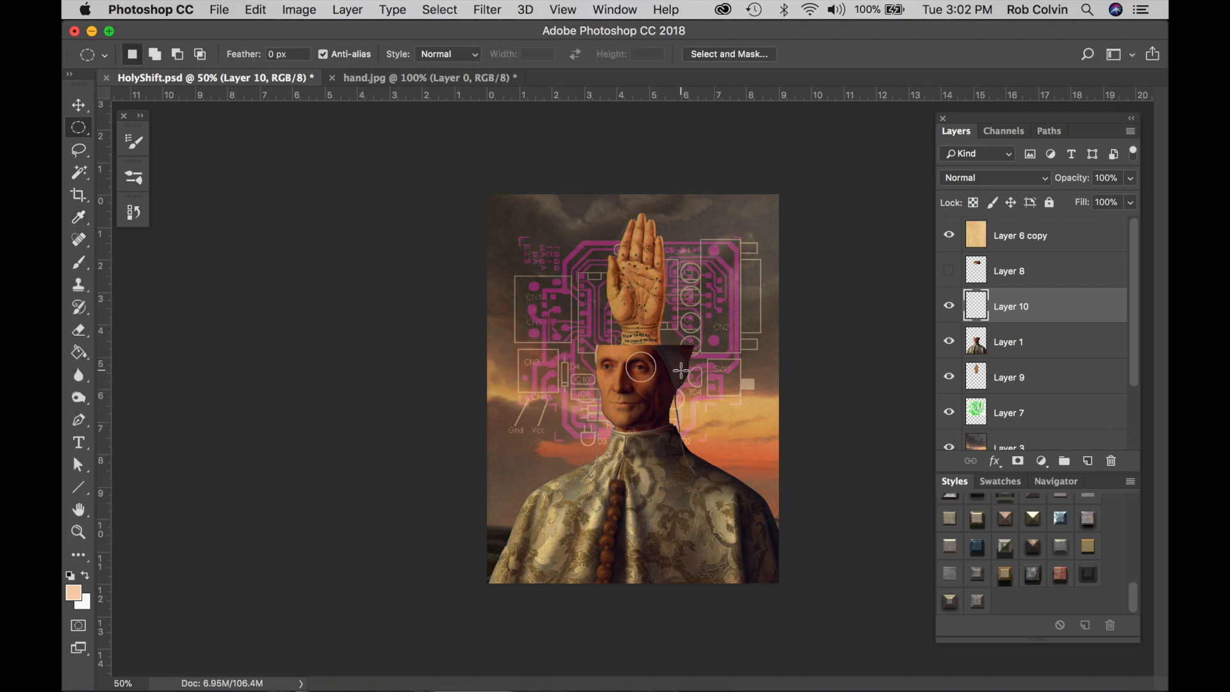
Draw a square selection about 0.5 in wide with the Rectangular Marquee, in the sky above the circuit board's Gnd label
key("z")
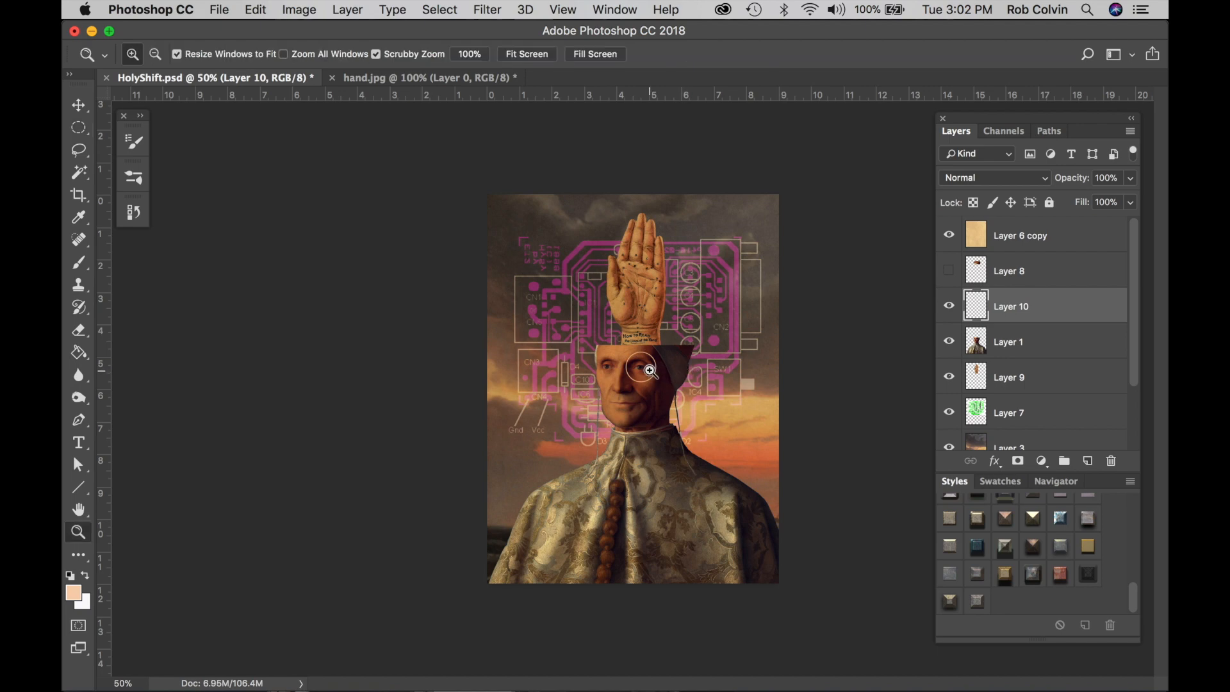
left_click_drag(651, 372, 710, 376)
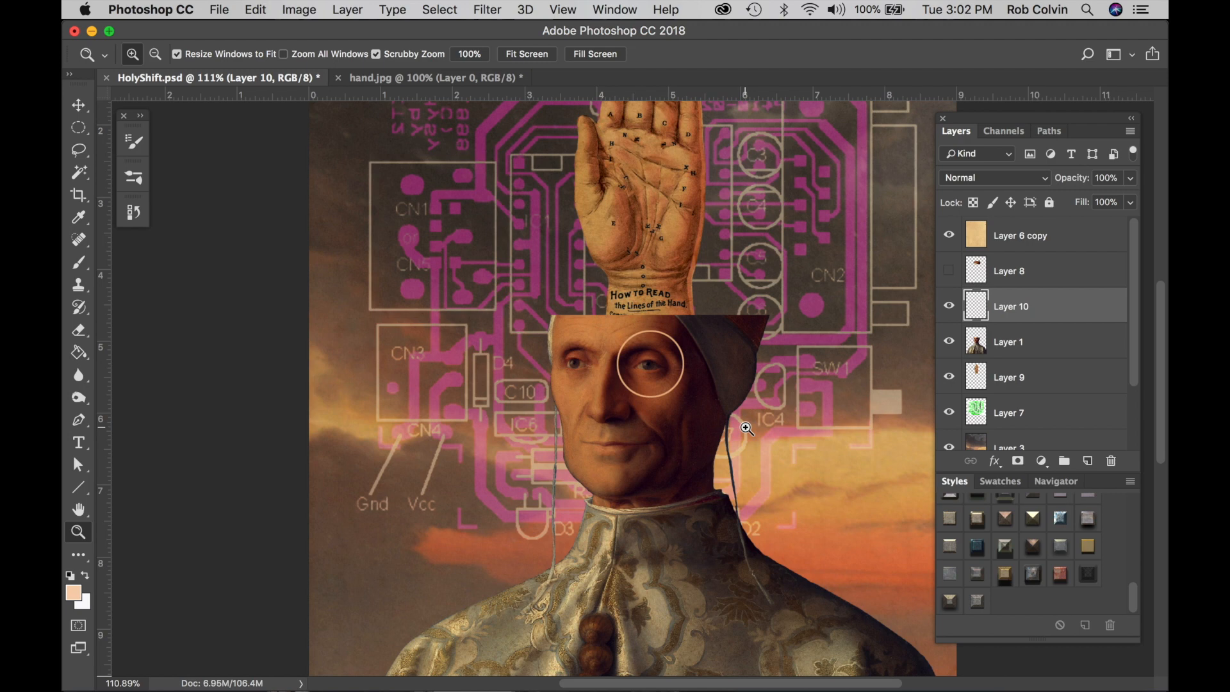
left_click_drag(747, 428, 705, 423)
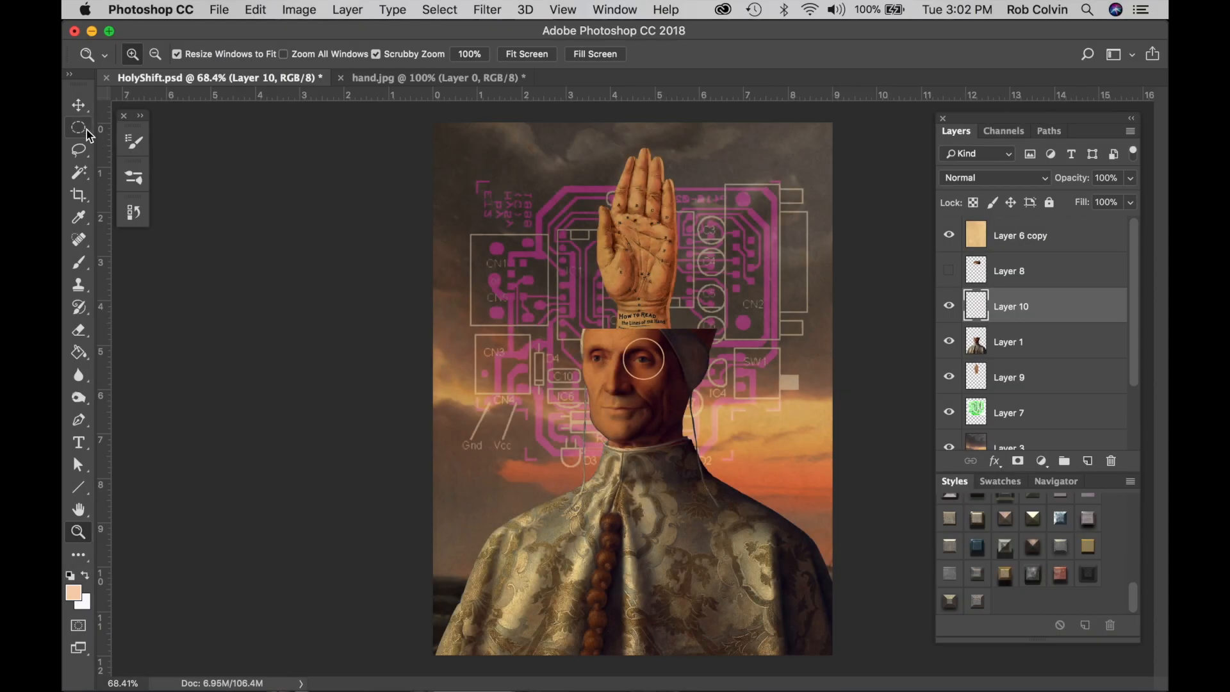
left_click(84, 131)
right_click(84, 130)
left_click(122, 128)
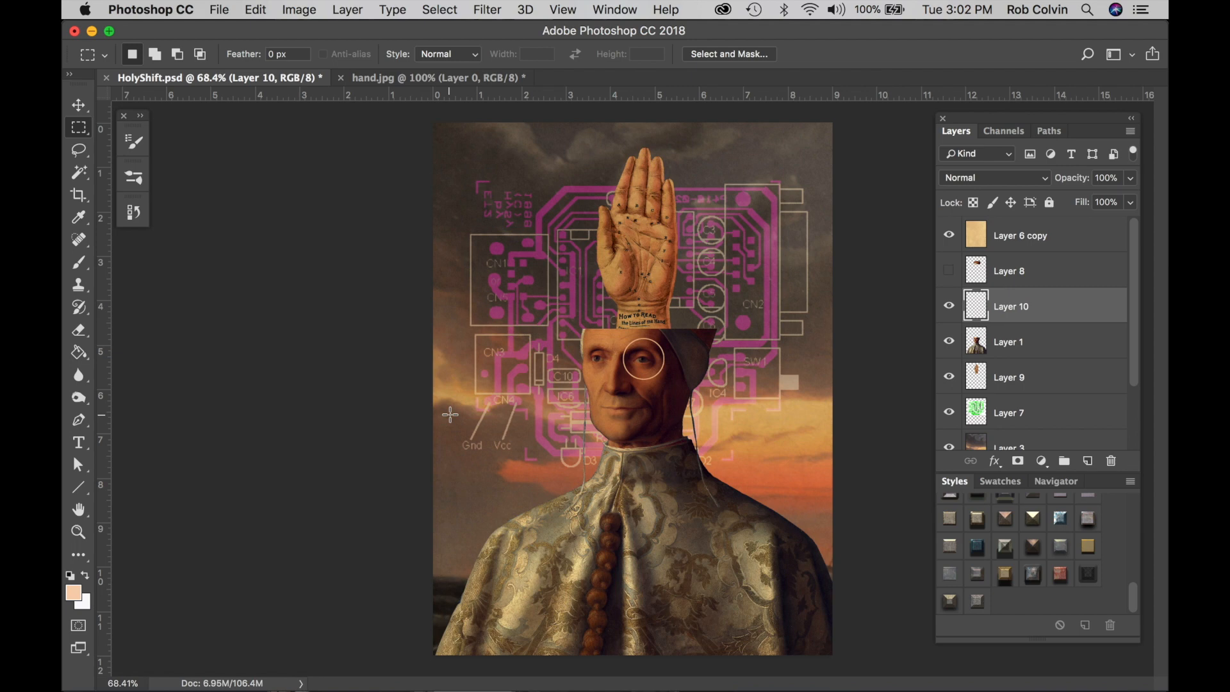
left_click_drag(450, 415, 474, 436)
Add a new layer, fill the square selection with dark maroon sampled from the figure's cap, and deselect it
left_click(1090, 461)
key("g")
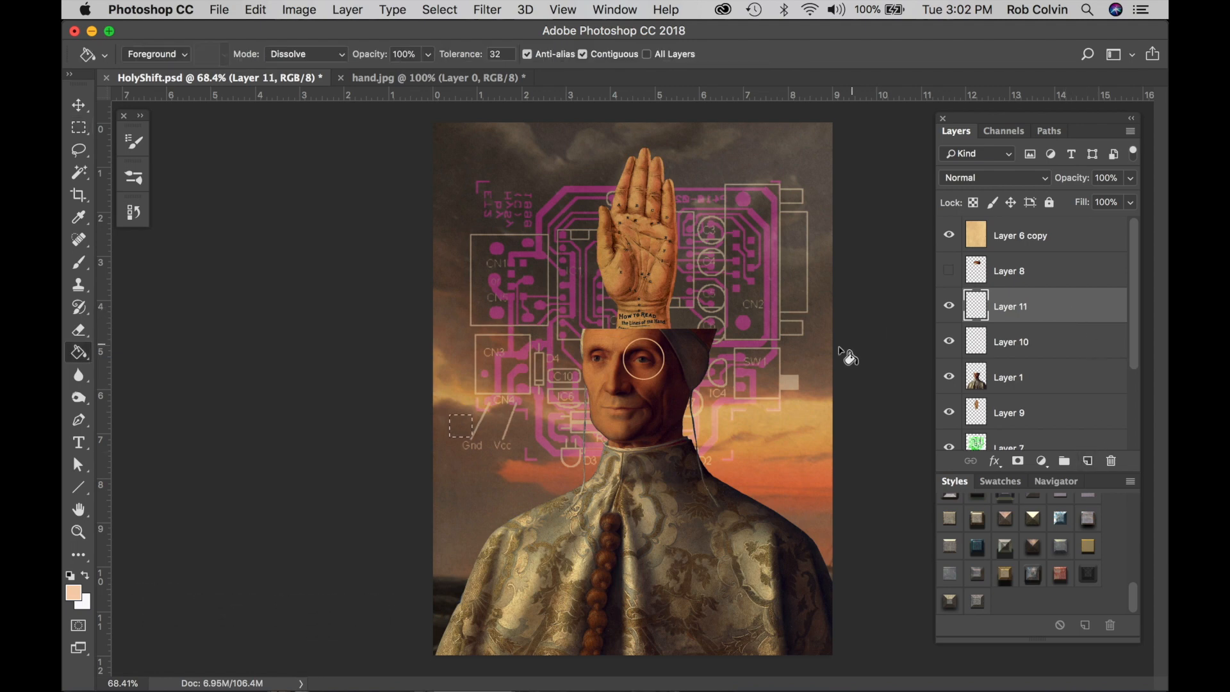
left_click(688, 374, "alt")
left_click(461, 426)
key("m")
left_click(533, 439)
Duplicate the dark maroon square's layer and place the copy flush against the original's side nearer the face
key("super+j")
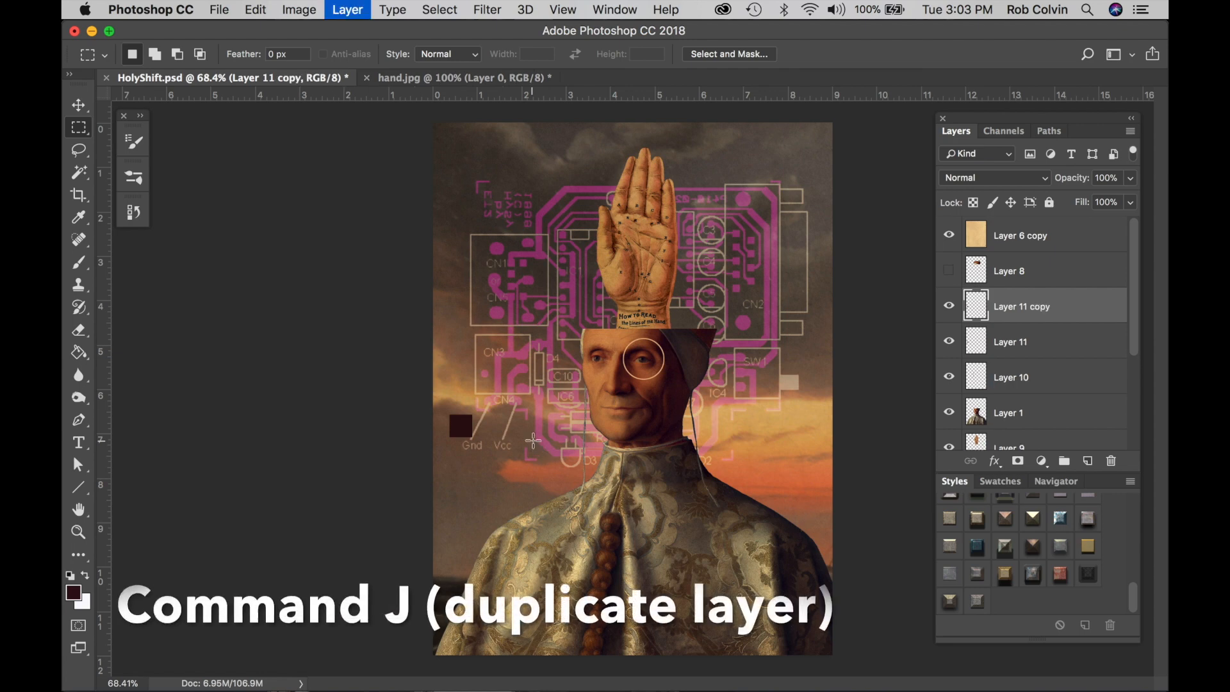
key("v")
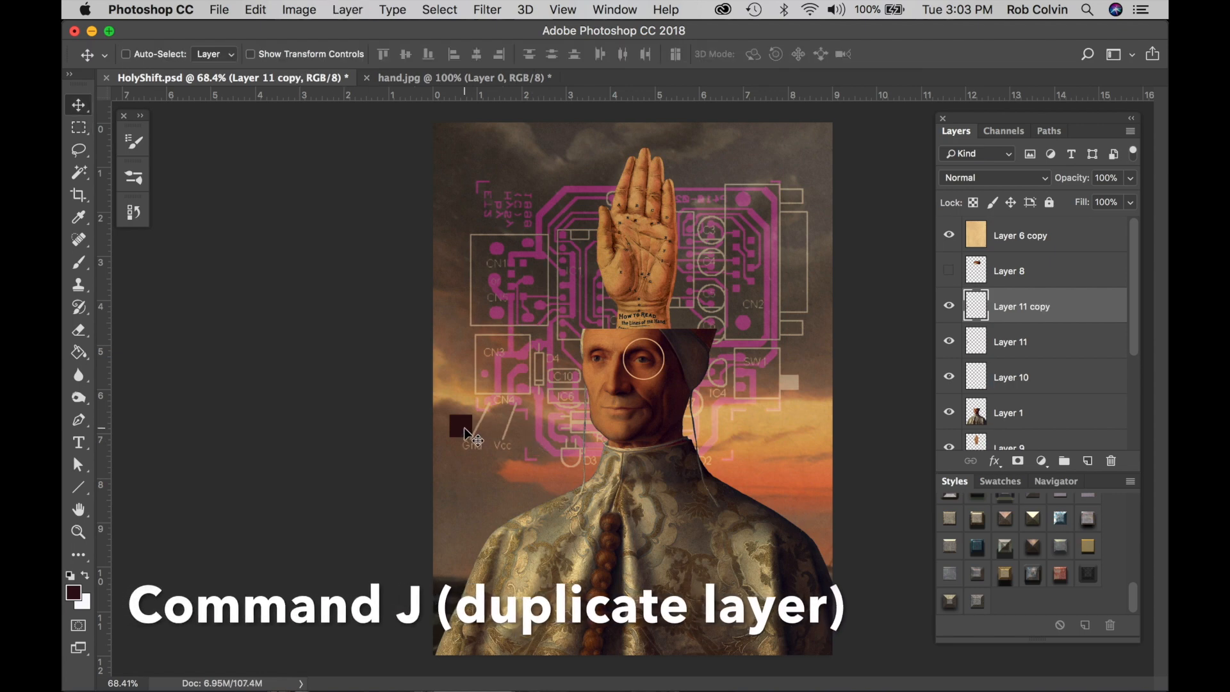
left_click_drag(463, 428, 490, 429)
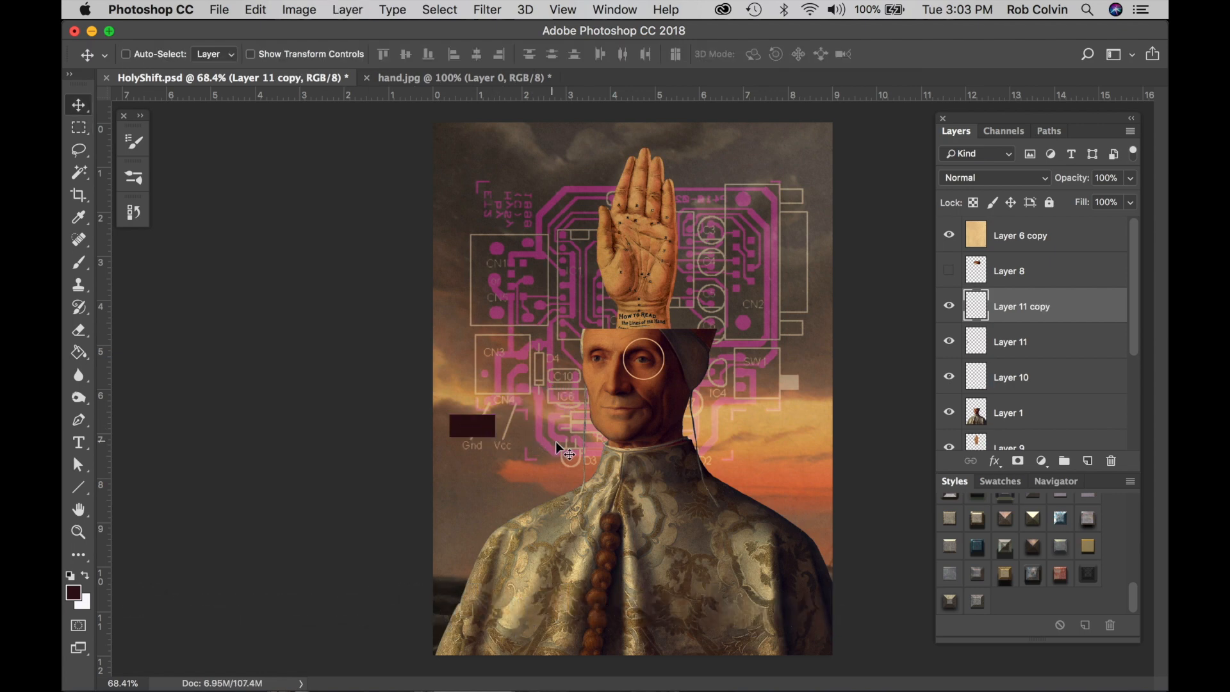
Load the duplicate square as a selection, fill it with plum sampled from the circuit board lines, and deselect it
left_click(973, 309, "super")
key("g")
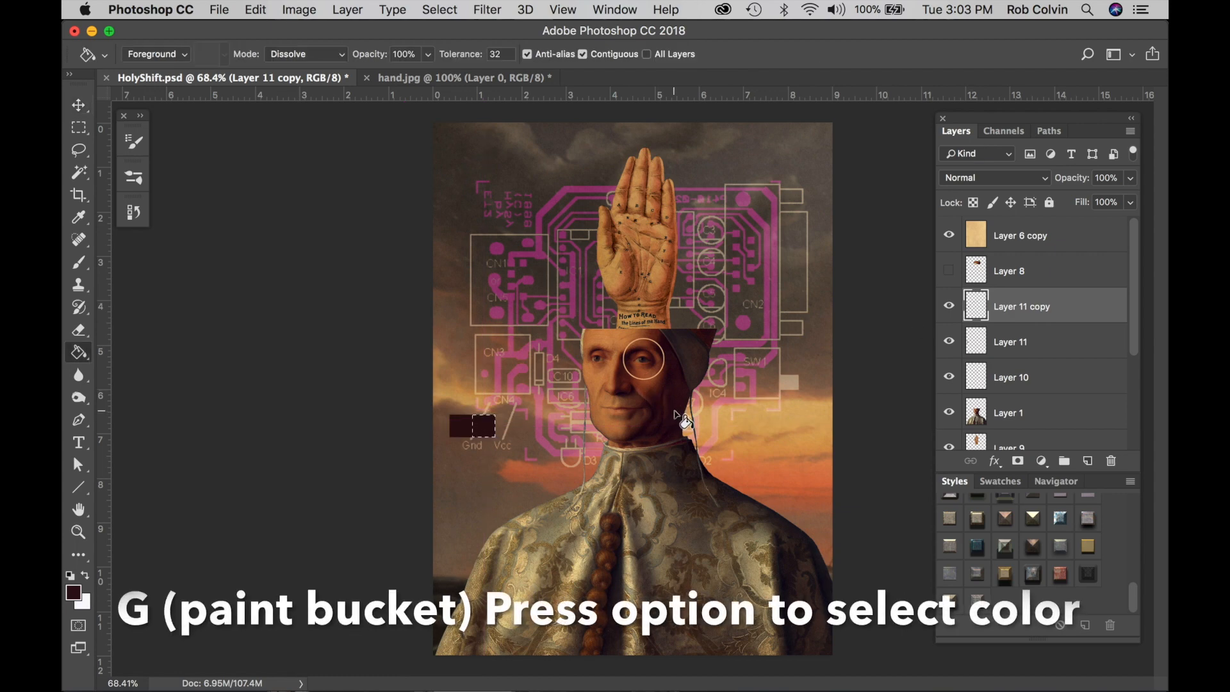
left_click(769, 257, "alt")
left_click(489, 427)
key("super+d")
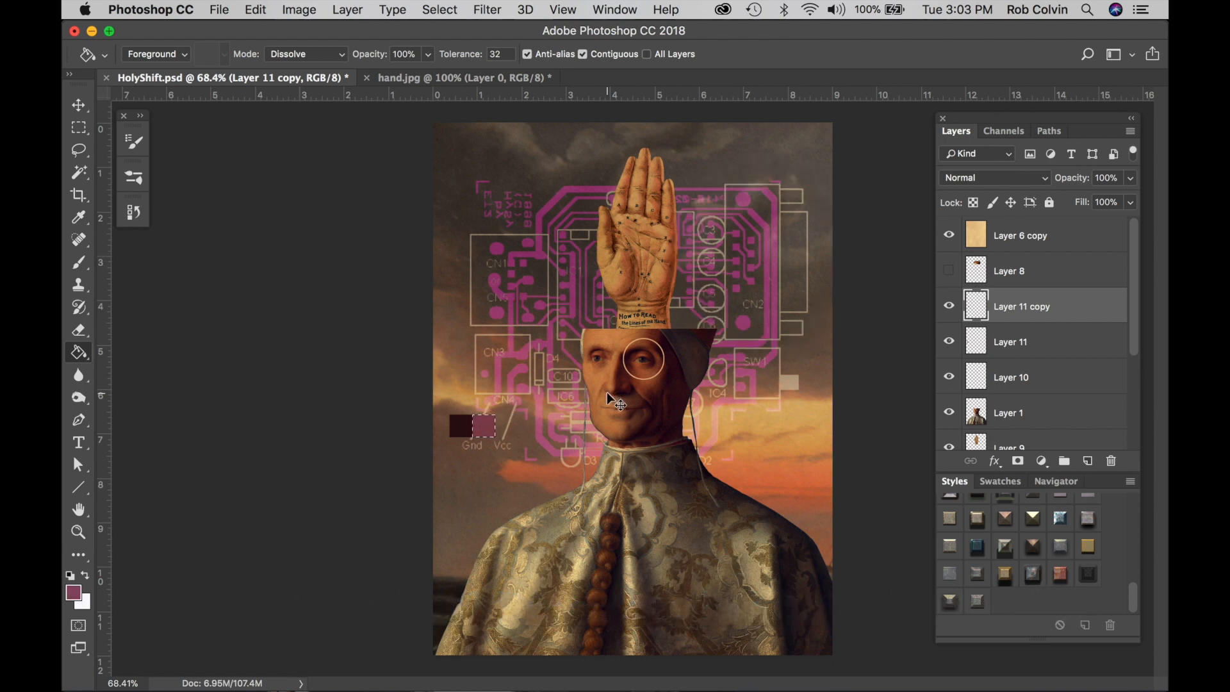
Duplicate the plum square, place the copy as the third swatch in the row, and invert its color to green
key("super+j")
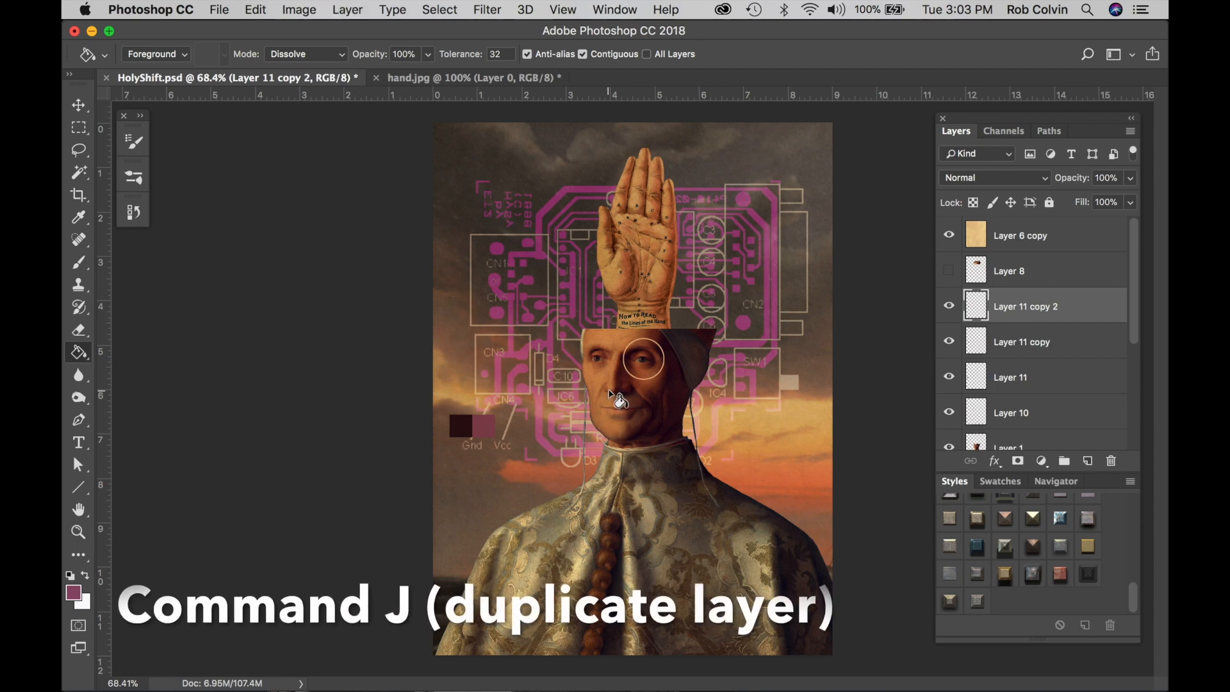
key("v")
left_click_drag(480, 425, 507, 425)
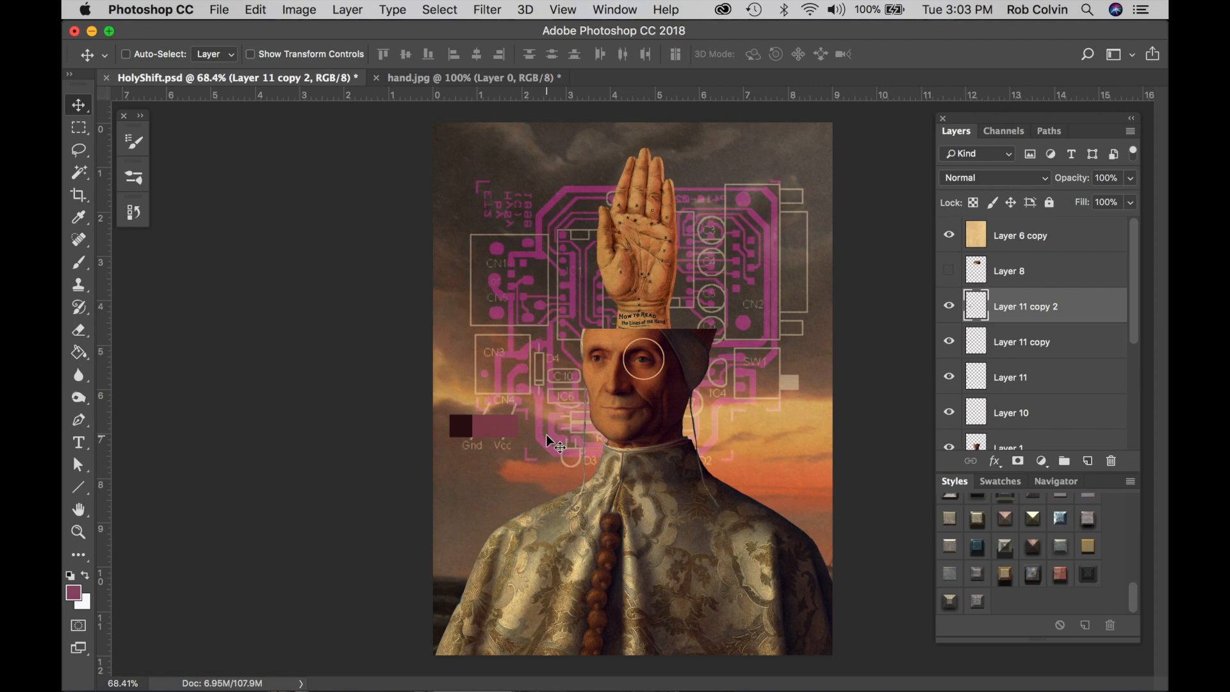
key("super+i")
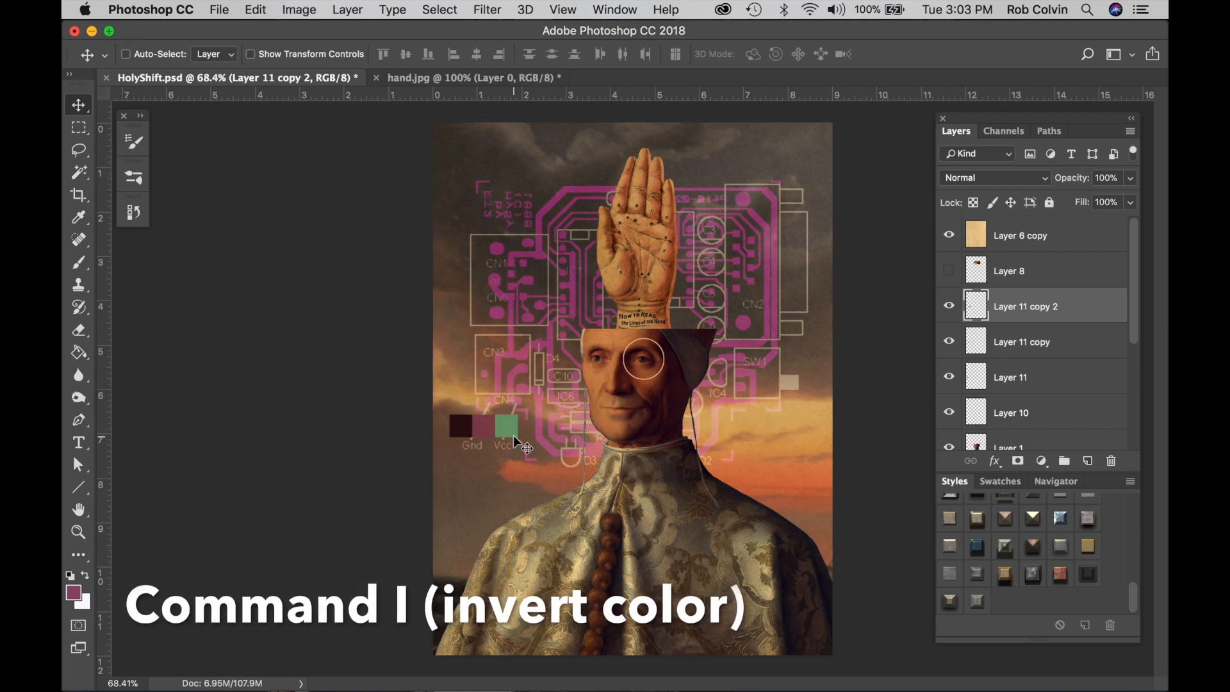
Duplicate the green square's layer and place the copy beside it as the fourth swatch in the row
key("super")
key("super+j")
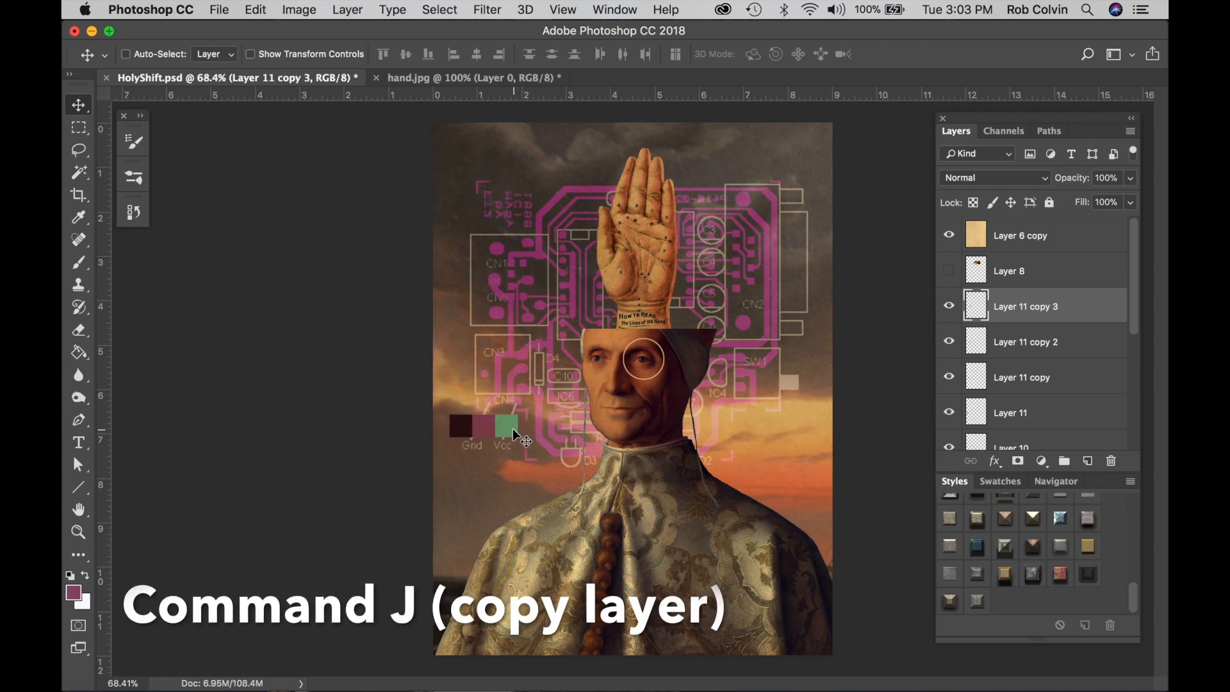
left_click_drag(509, 425, 535, 429)
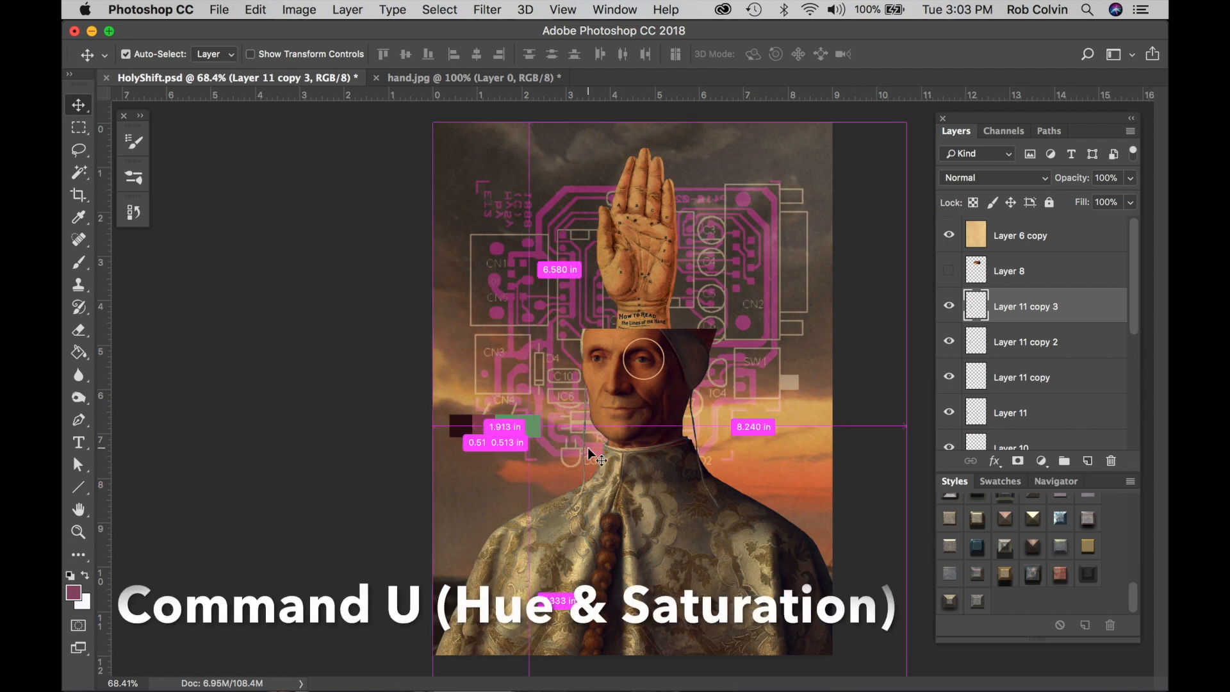
Recolor the fourth swatch to yellow using Hue/Saturation with hue -94, saturation +34 and lightness +9
key("super+u")
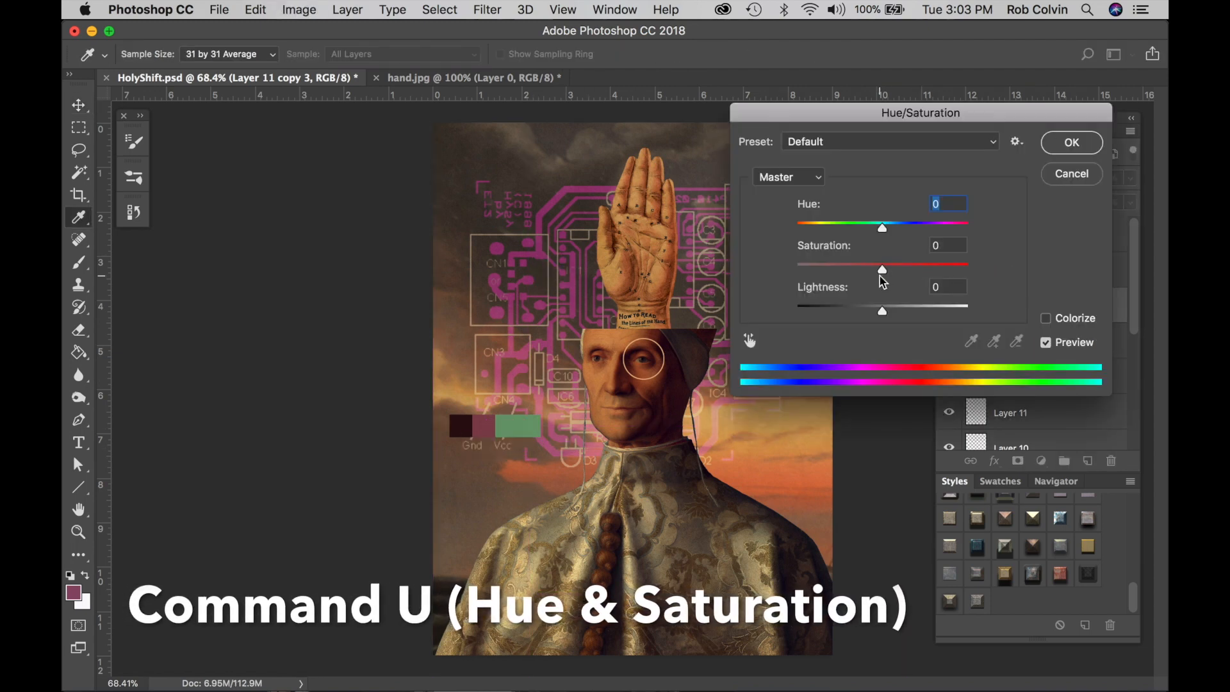
left_click_drag(879, 225, 826, 224)
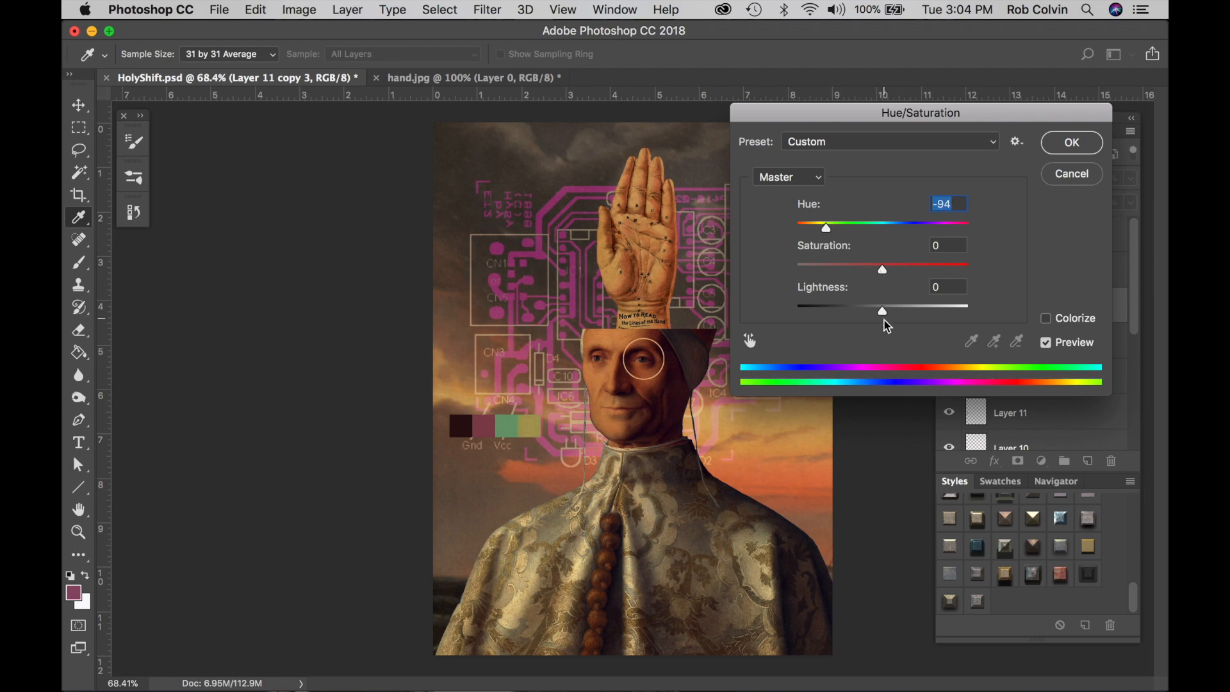
left_click_drag(885, 315, 893, 314)
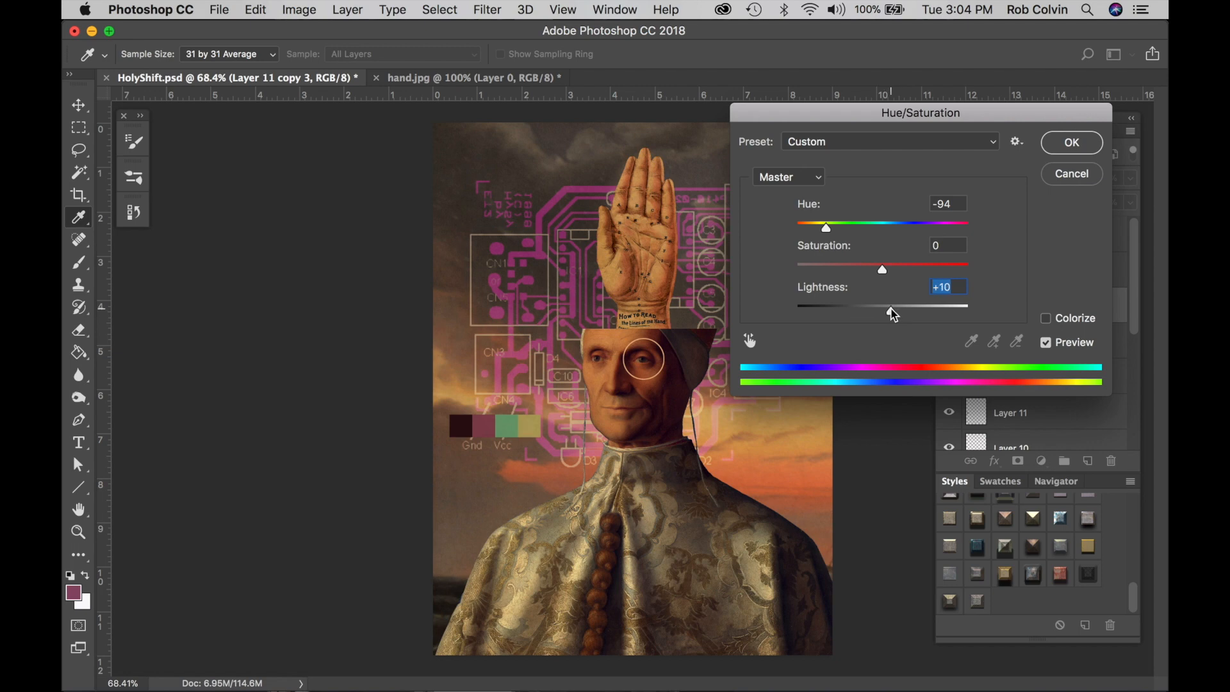
left_click_drag(883, 268, 911, 268)
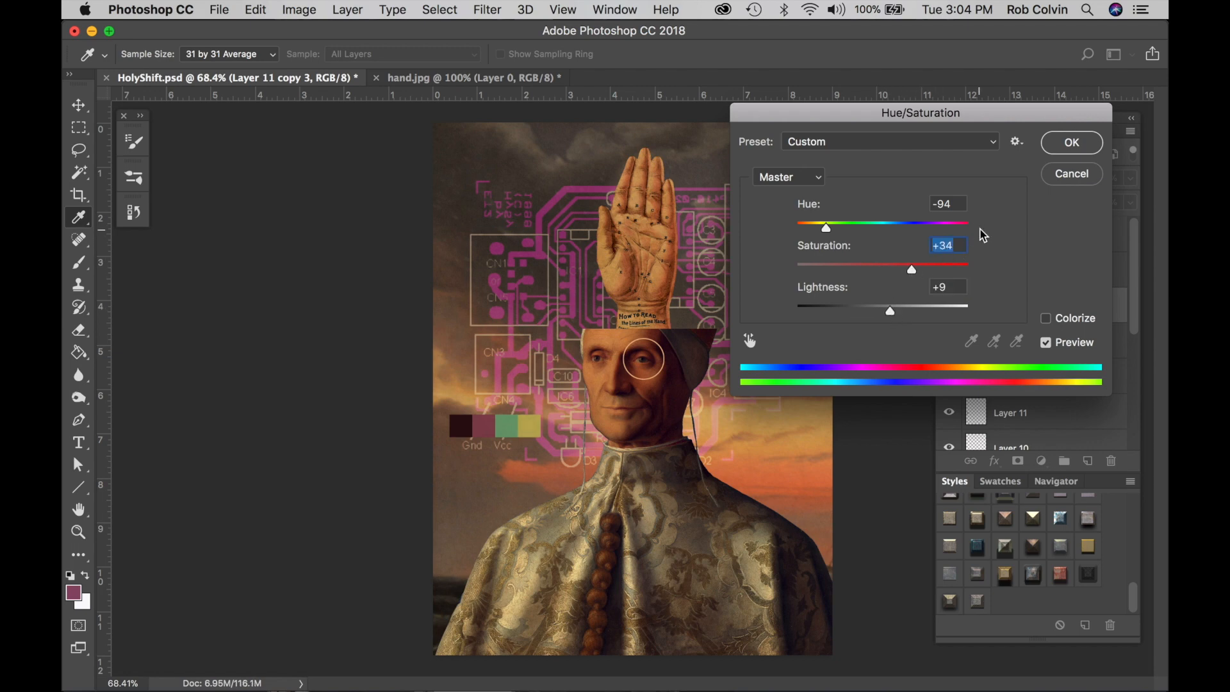
left_click(1064, 143)
Duplicate the yellow square, place the copy as the fifth swatch in the row, and invert its color to blue
key("v")
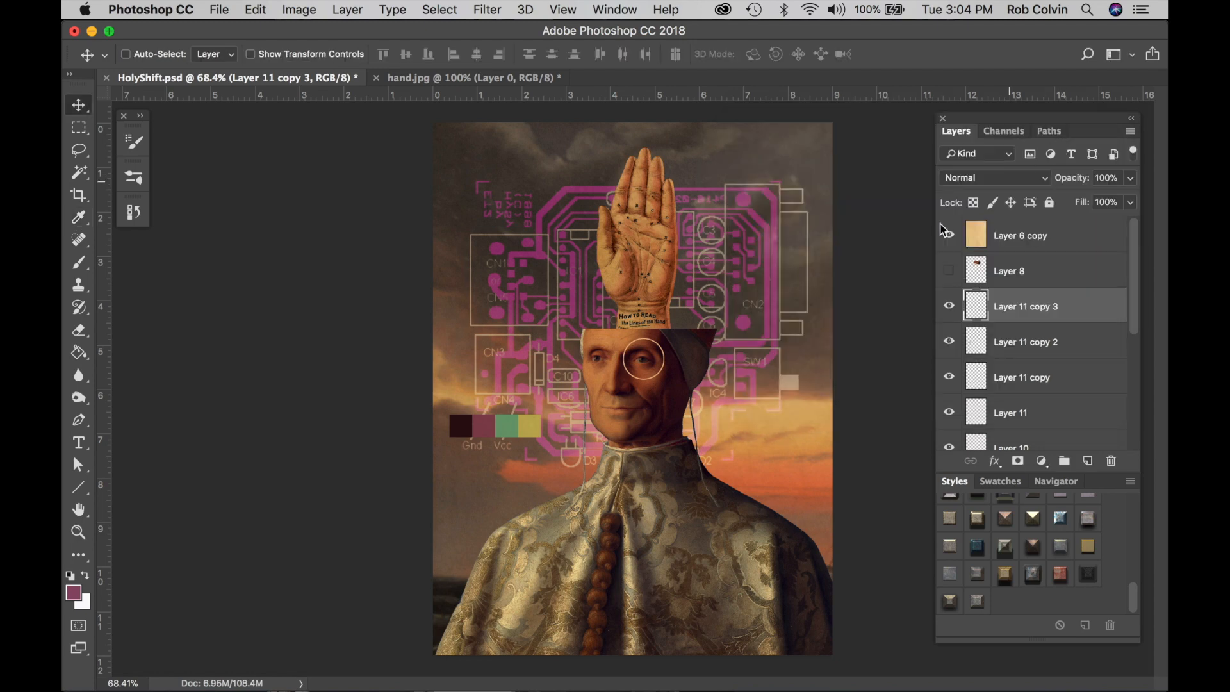
key("super+j")
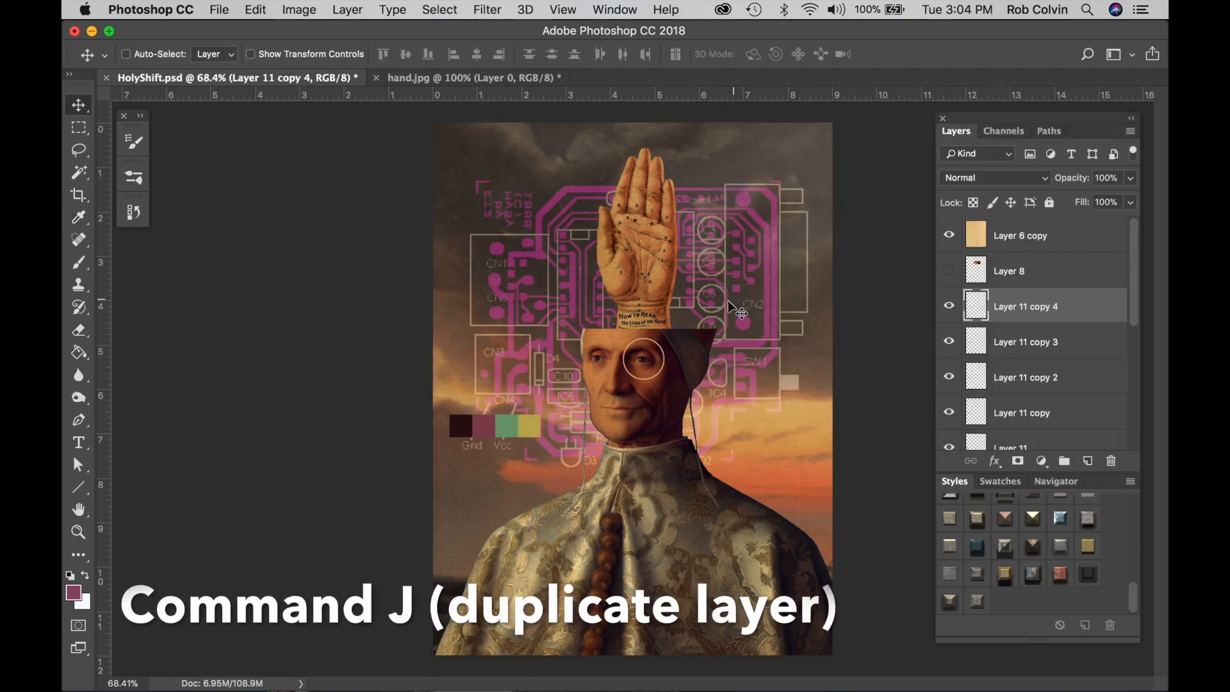
left_click_drag(536, 425, 564, 428)
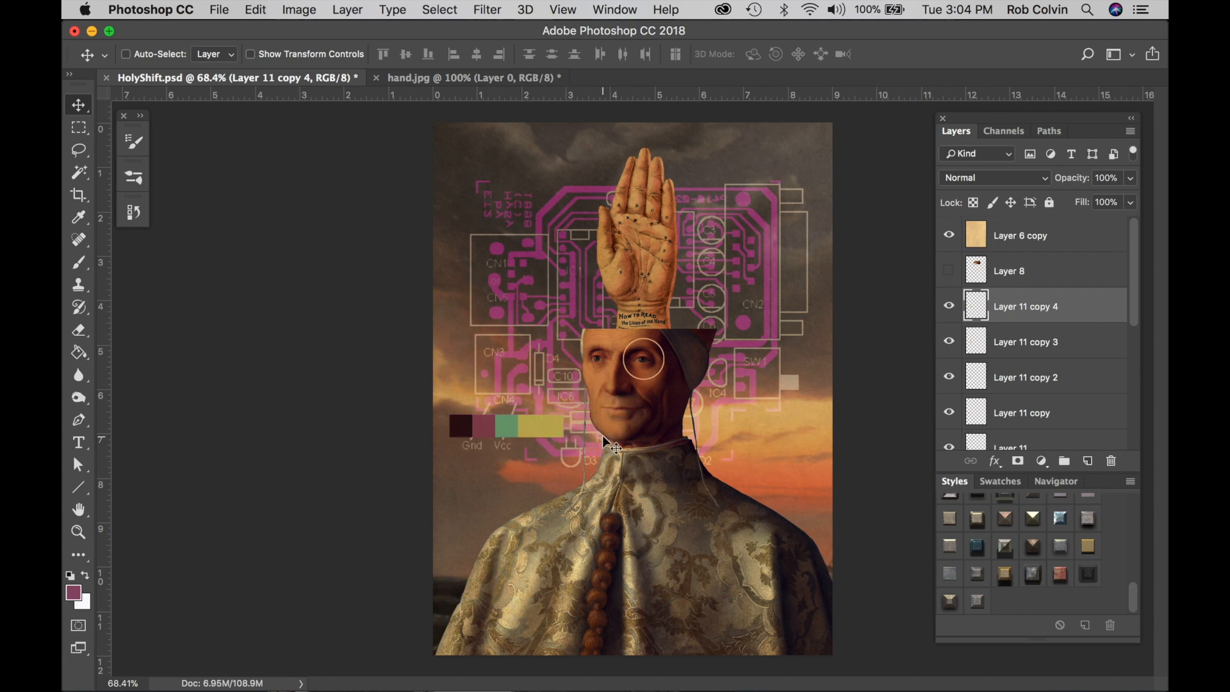
key("super+i")
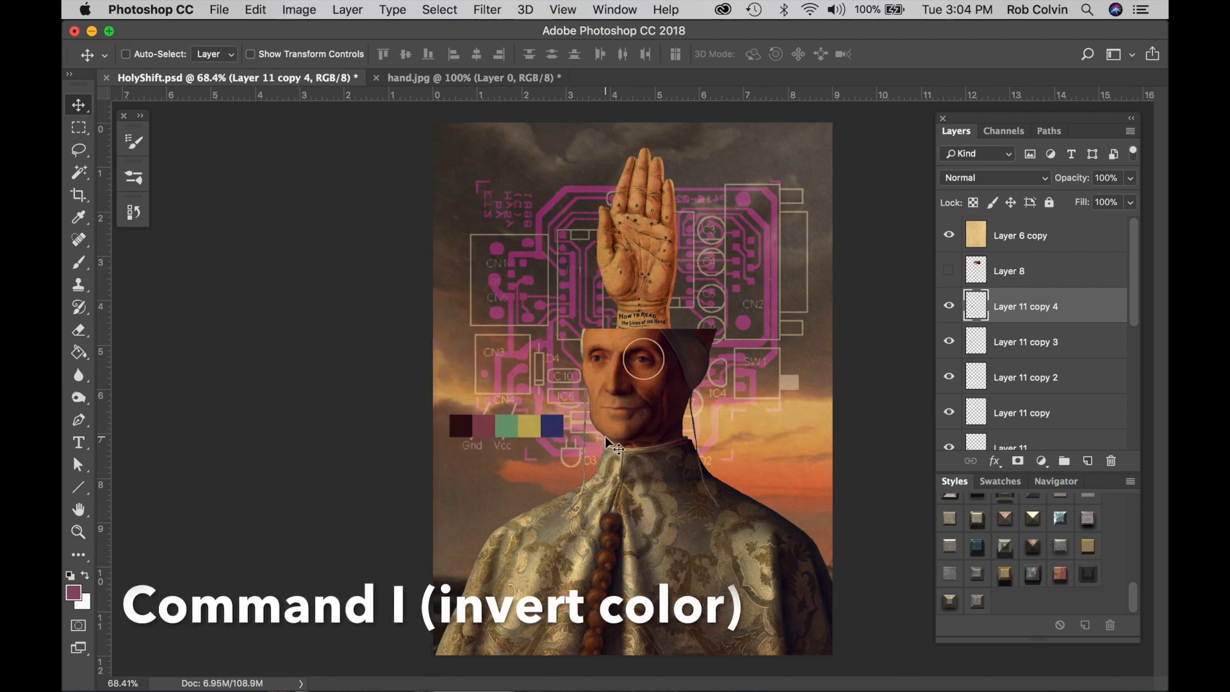
Shift the fifth swatch to teal using Hue/Saturation with hue -39 and lightness +6
key("super")
key("super+u")
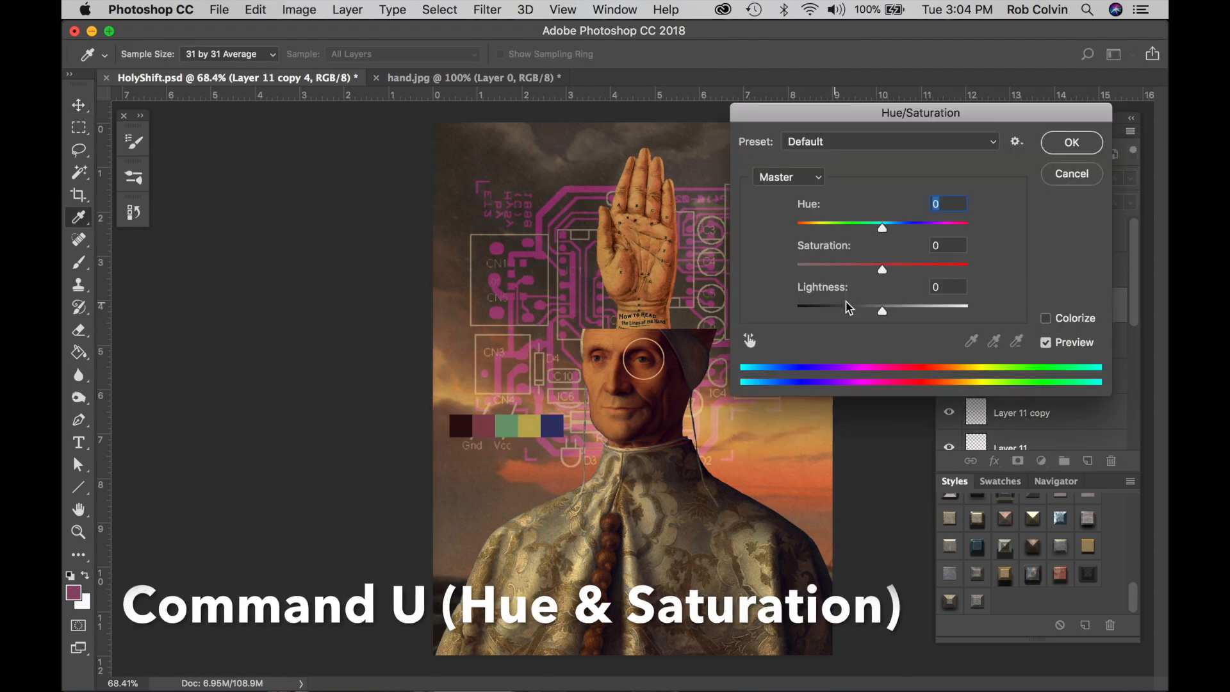
left_click_drag(882, 229, 925, 228)
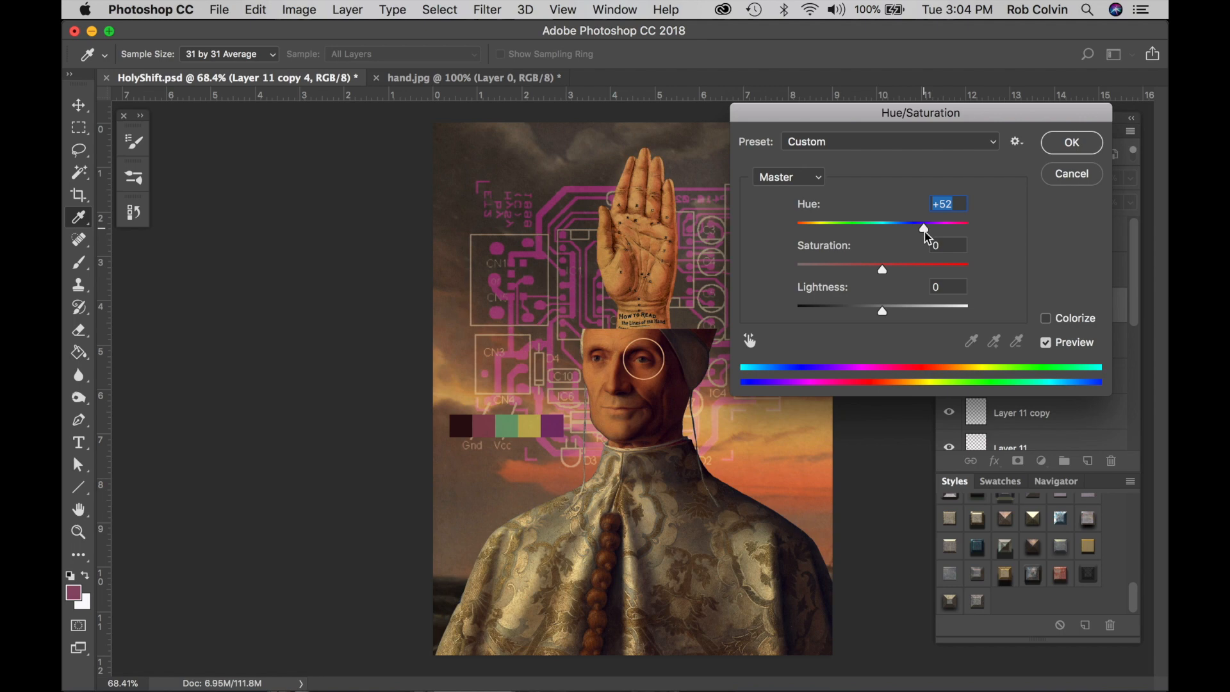
mouse_move(882, 310)
left_mouse_down()
mouse_move(865, 311)
mouse_move(901, 311)
left_mouse_up()
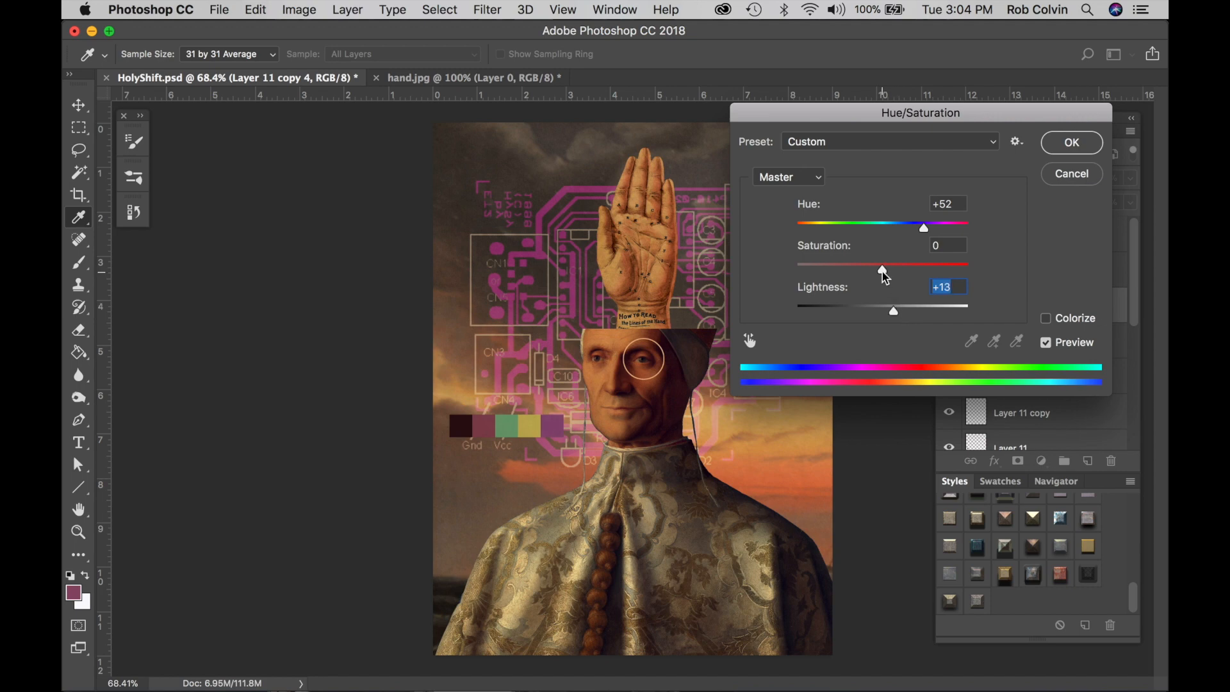
left_click_drag(922, 227, 849, 226)
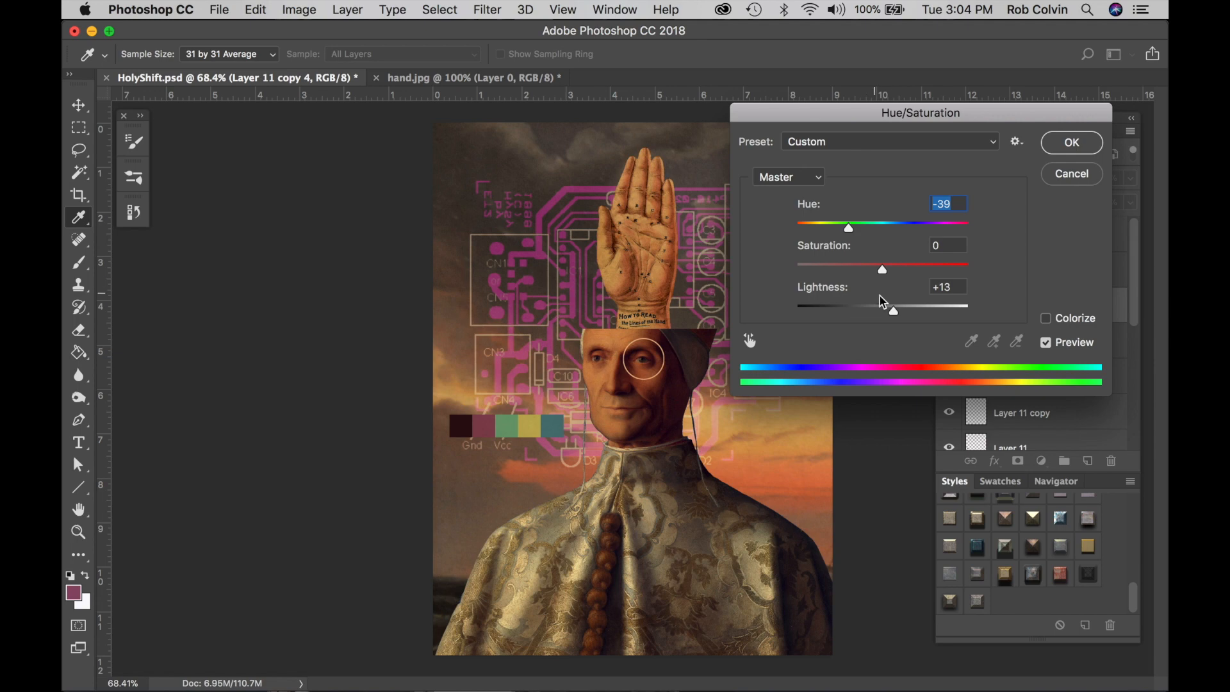
left_click_drag(893, 311, 887, 311)
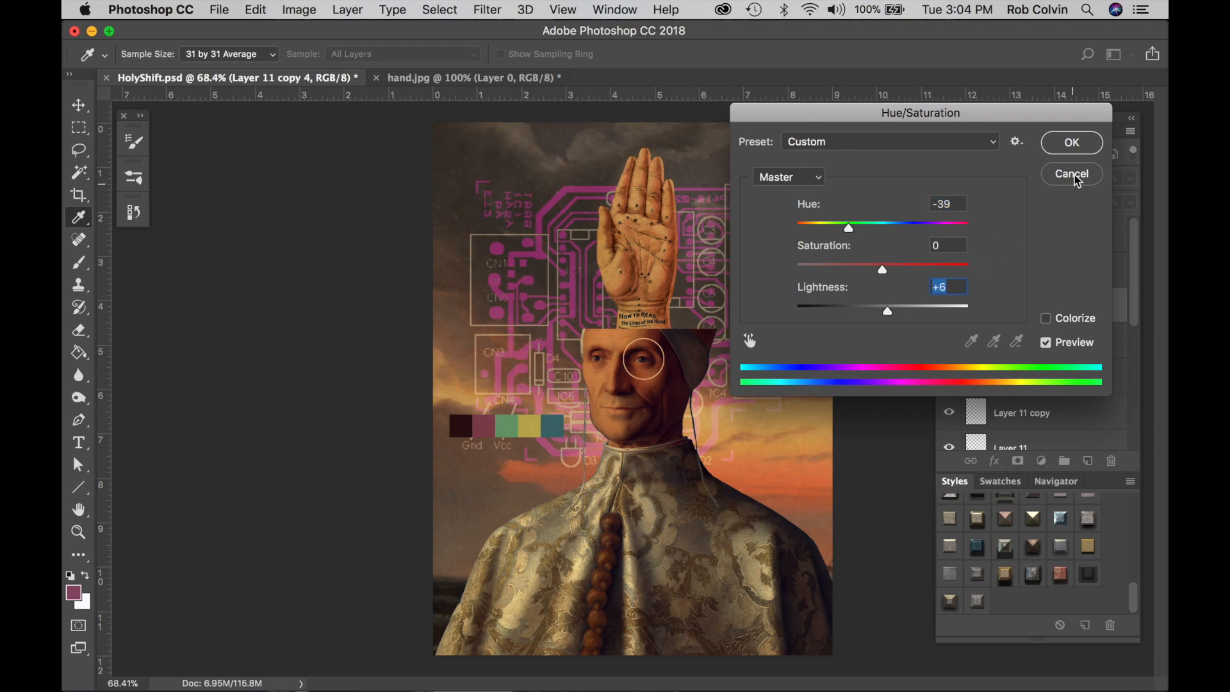
left_click(1074, 149)
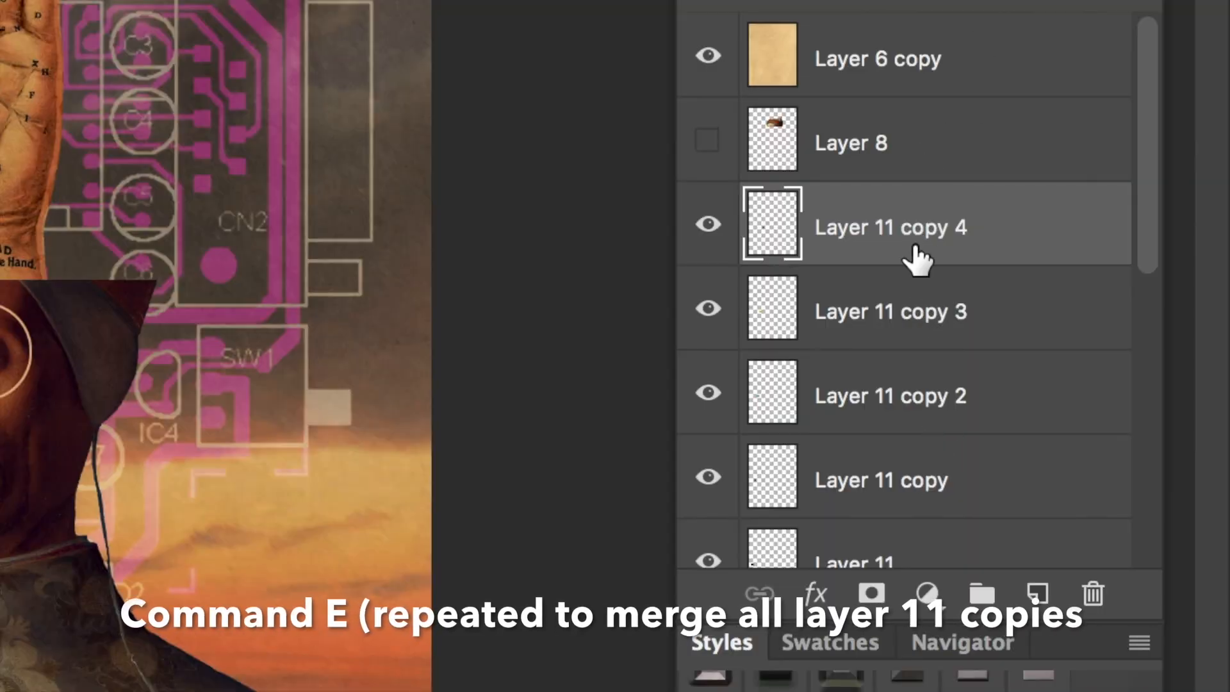
Merge all the Layer 11 copies down into Layer 11 so the five swatches share one layer
key("super+e")
key("super+e")
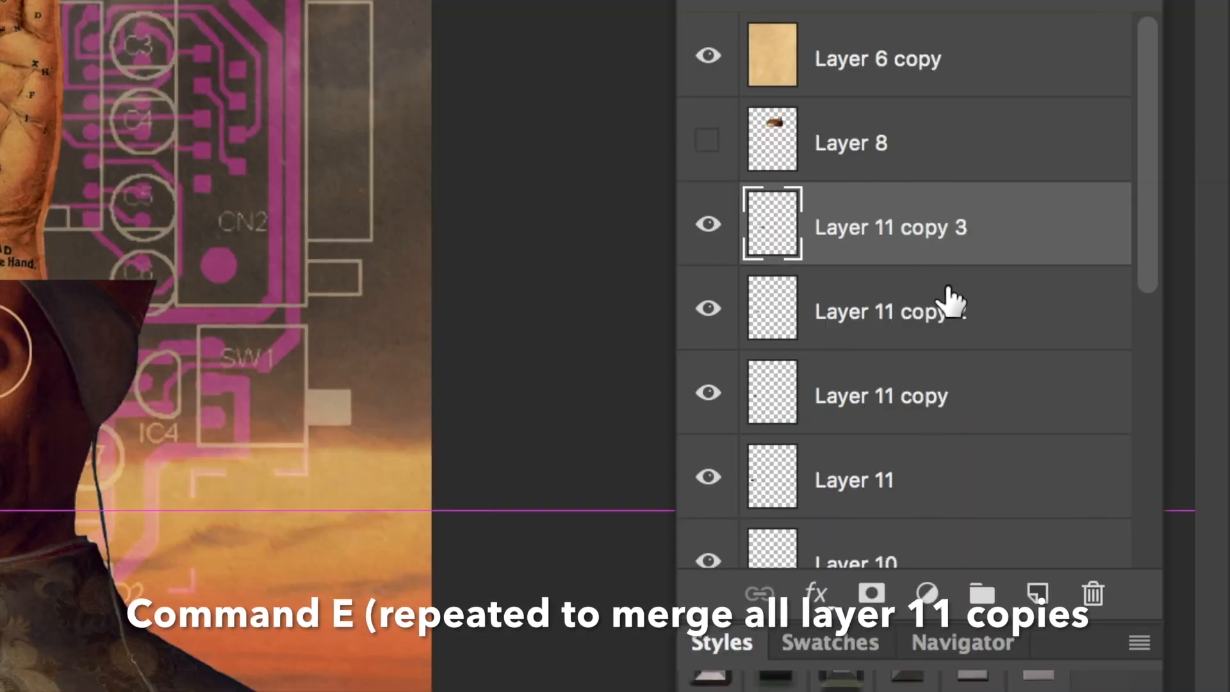
key("super+e")
key("super+e")
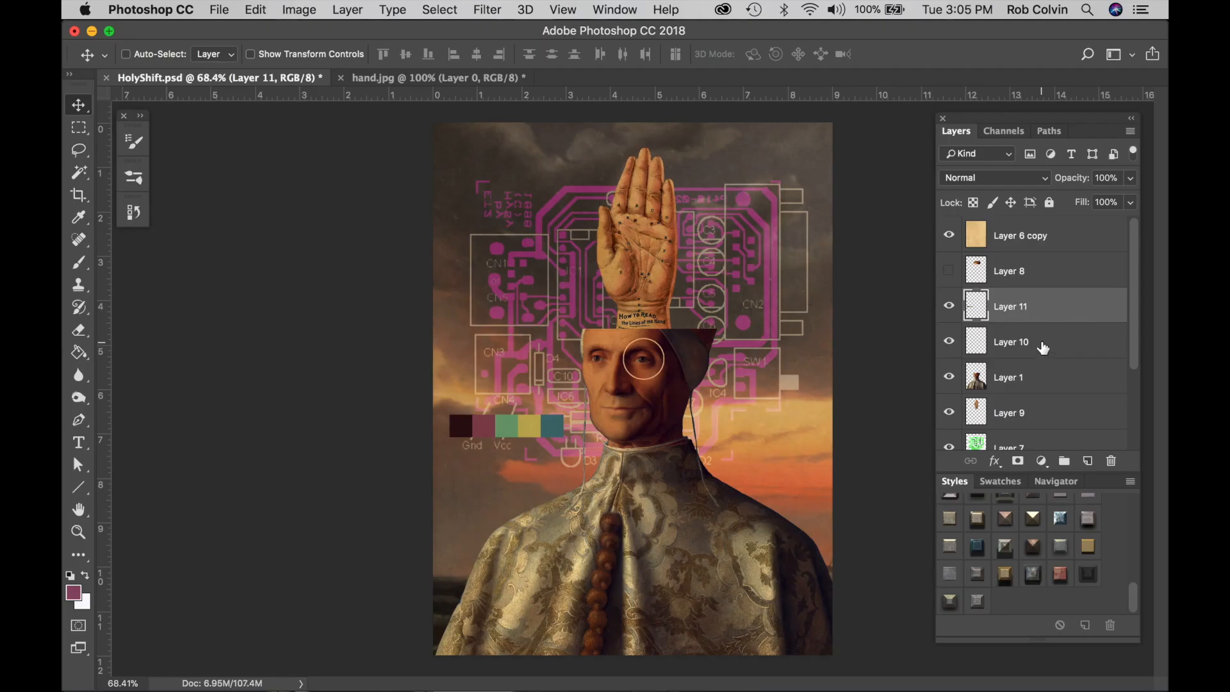
Check the merged swatch layer's visibility, then move the strip over the lower robe, flush with the canvas's right edge
left_click(950, 306)
left_click(949, 305)
left_click_drag(495, 425, 763, 610)
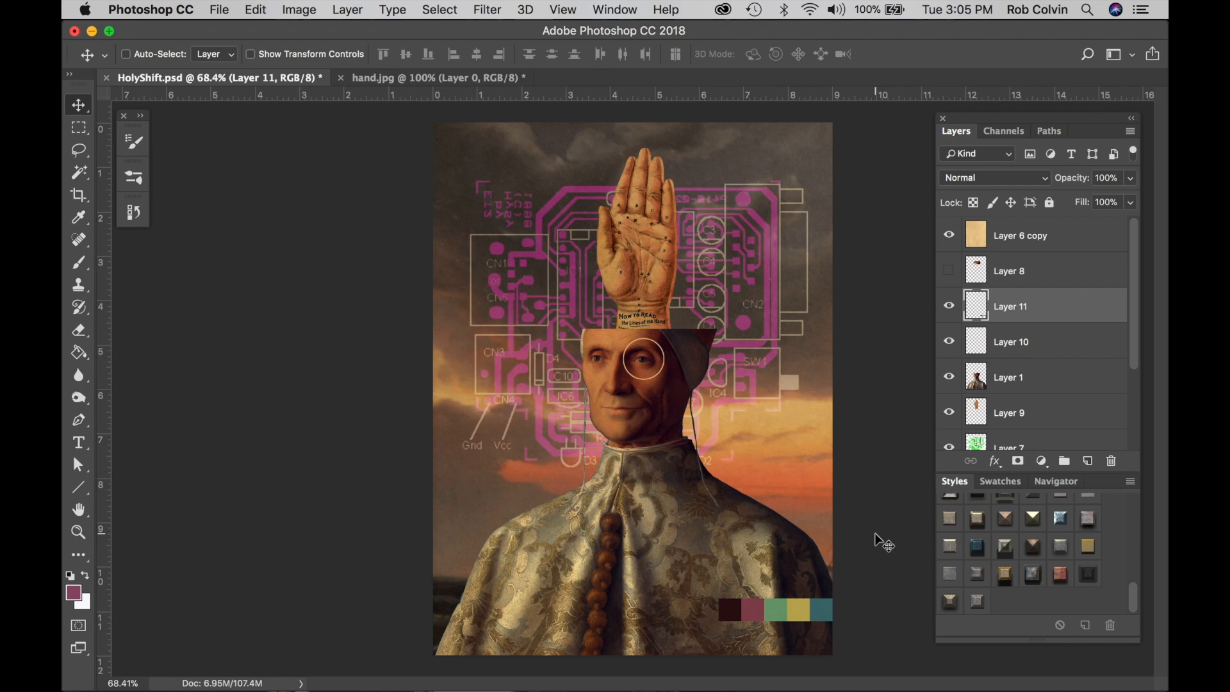
Duplicate the swatch strip, rotate the copy 90° counter clockwise into the canvas's upper-left corner, and merge it down into Layer 11
key("super+j")
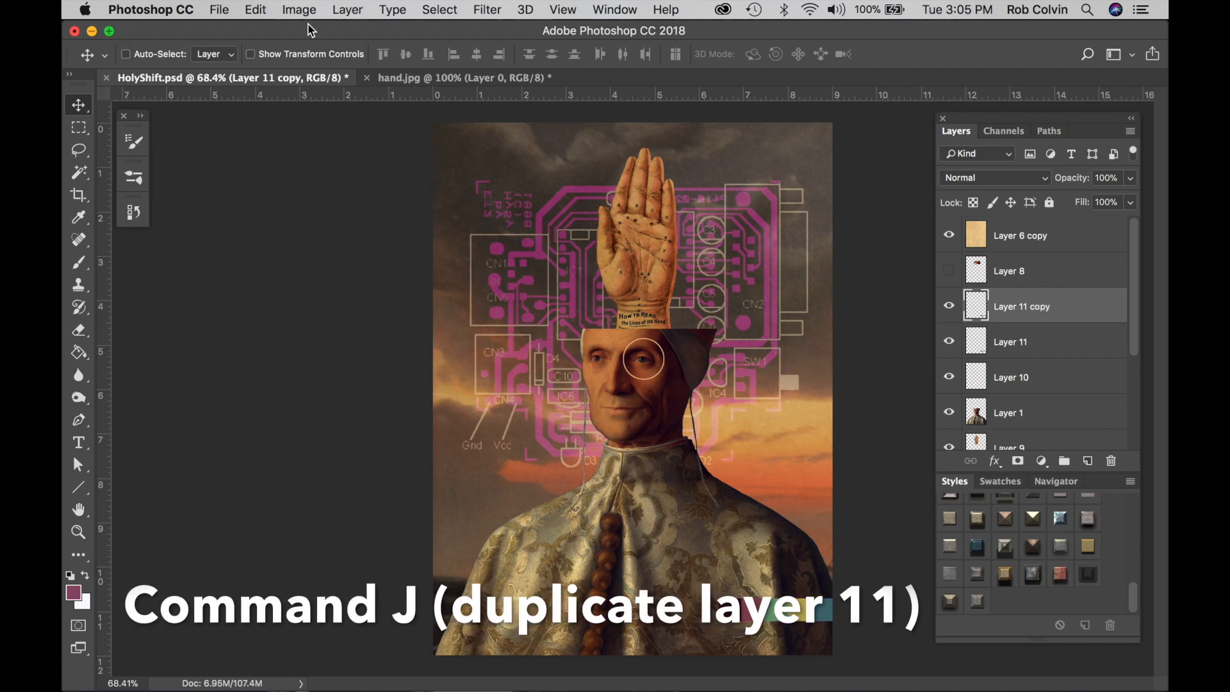
left_click(256, 10)
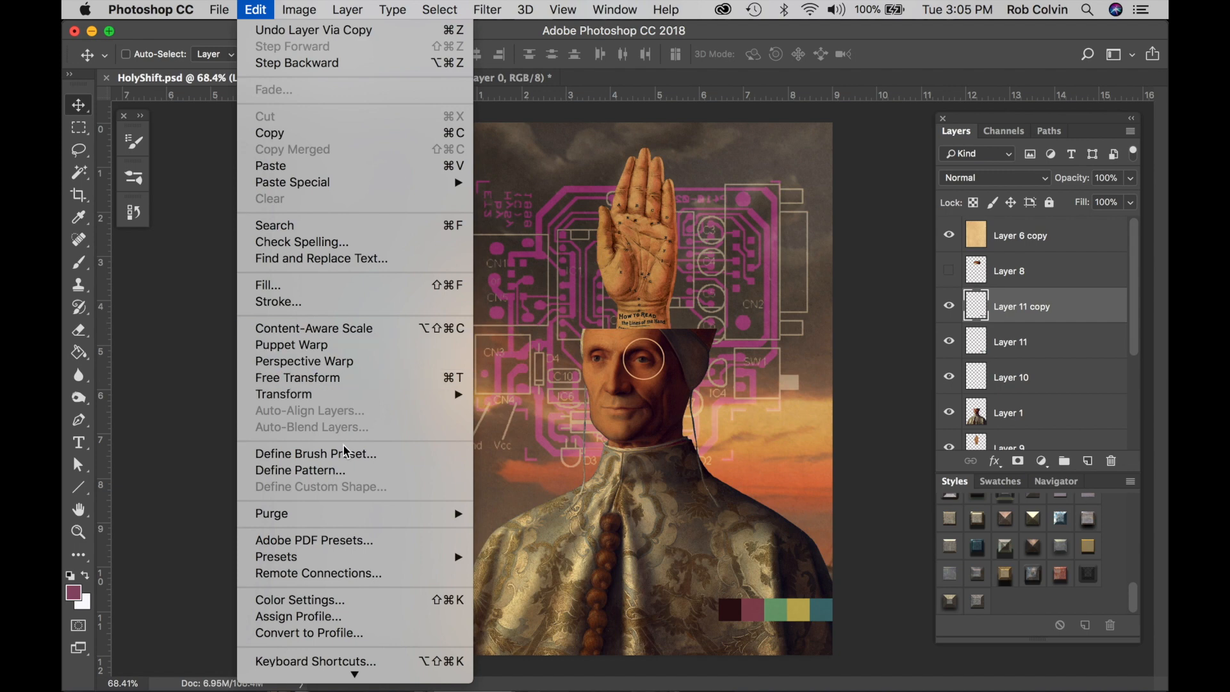
mouse_move(387, 393)
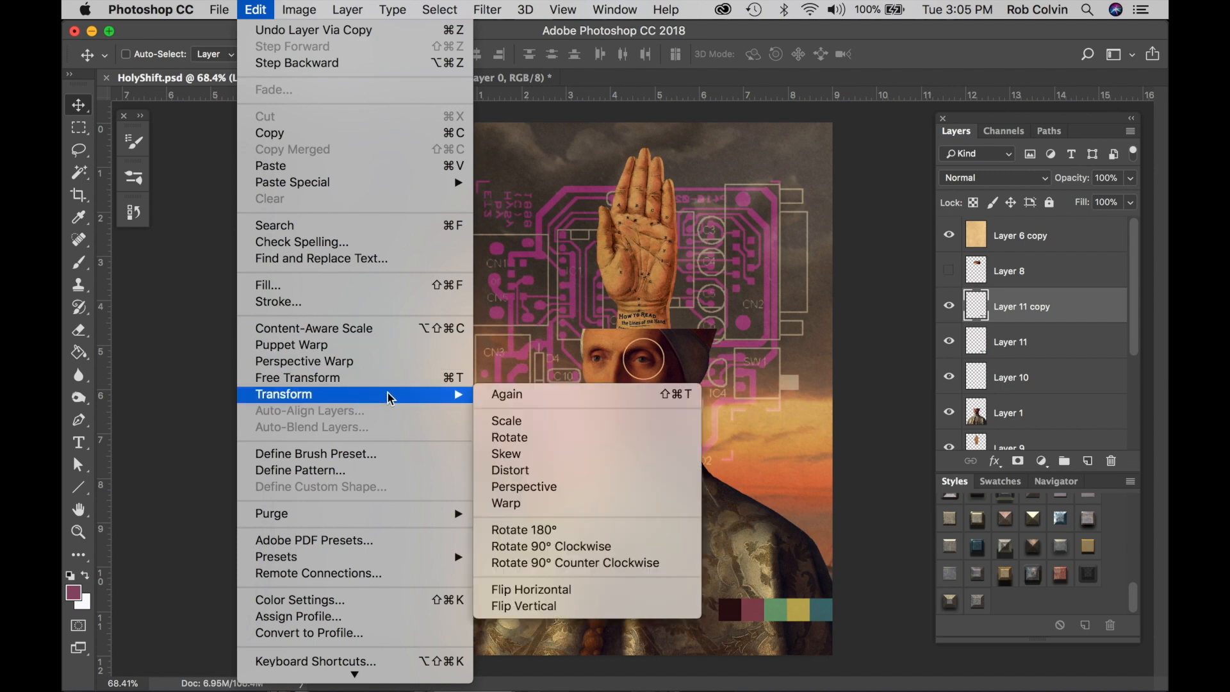
left_click(621, 567)
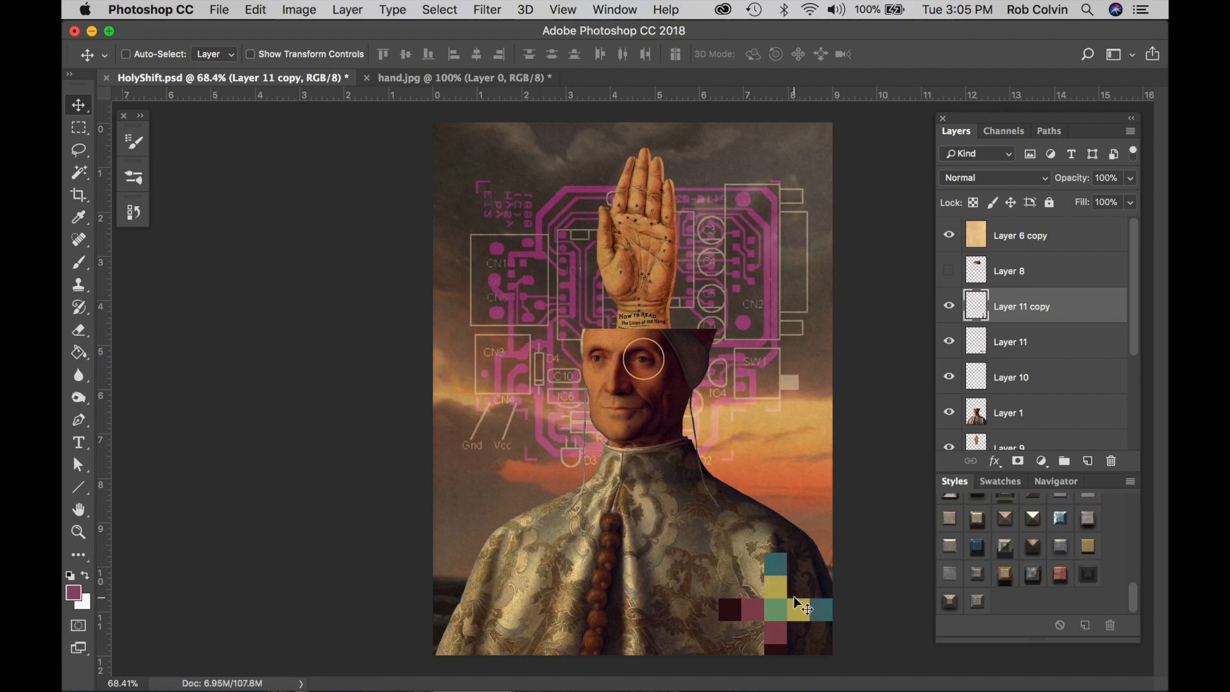
left_click_drag(782, 599, 447, 178)
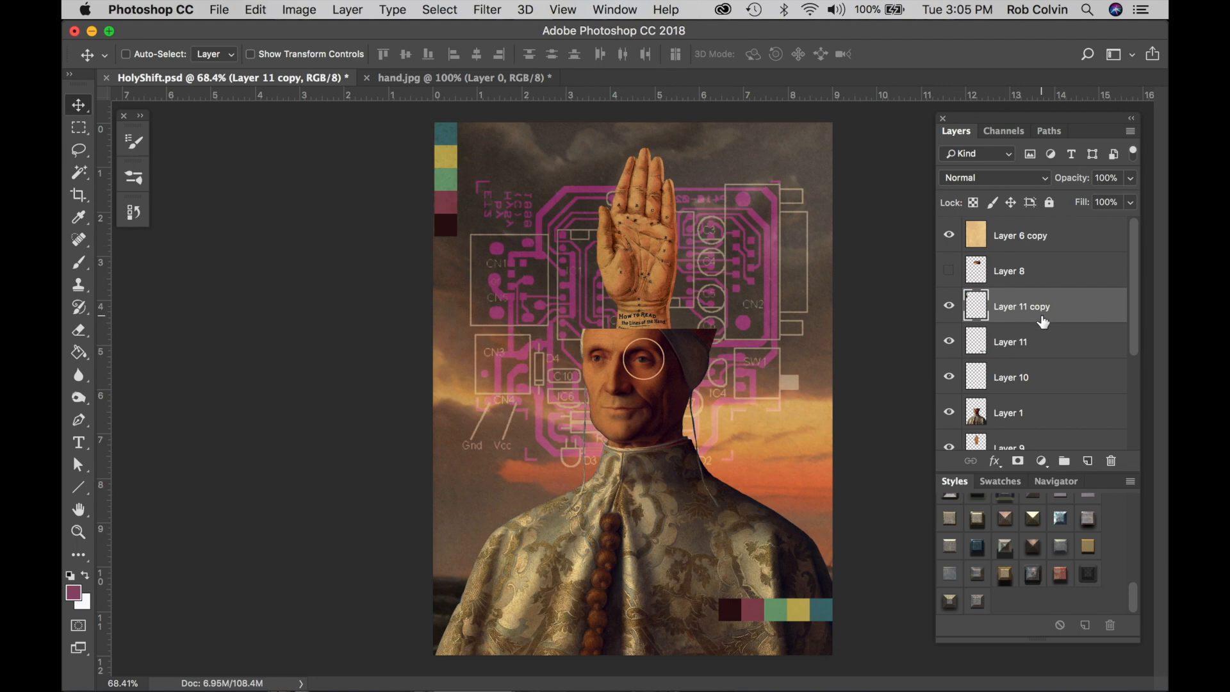
key("super+e")
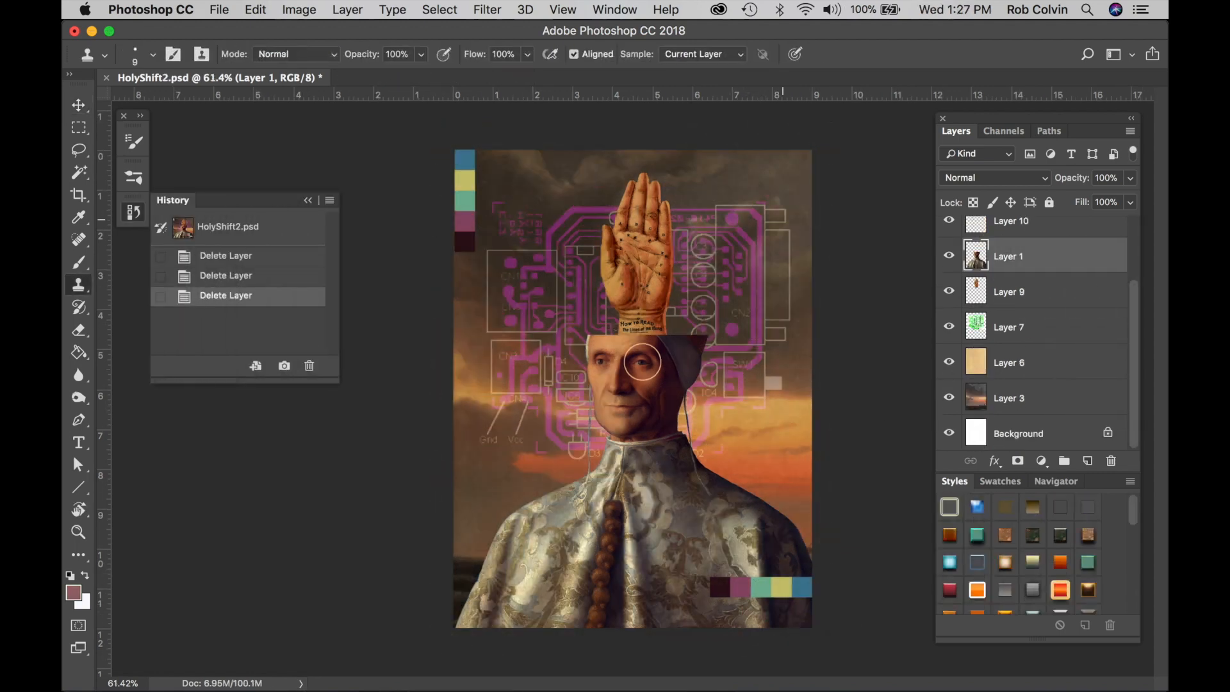
Duplicate the paper texture Layer 6 to the top of the layer stack and lower the copy's opacity
left_click(1054, 365)
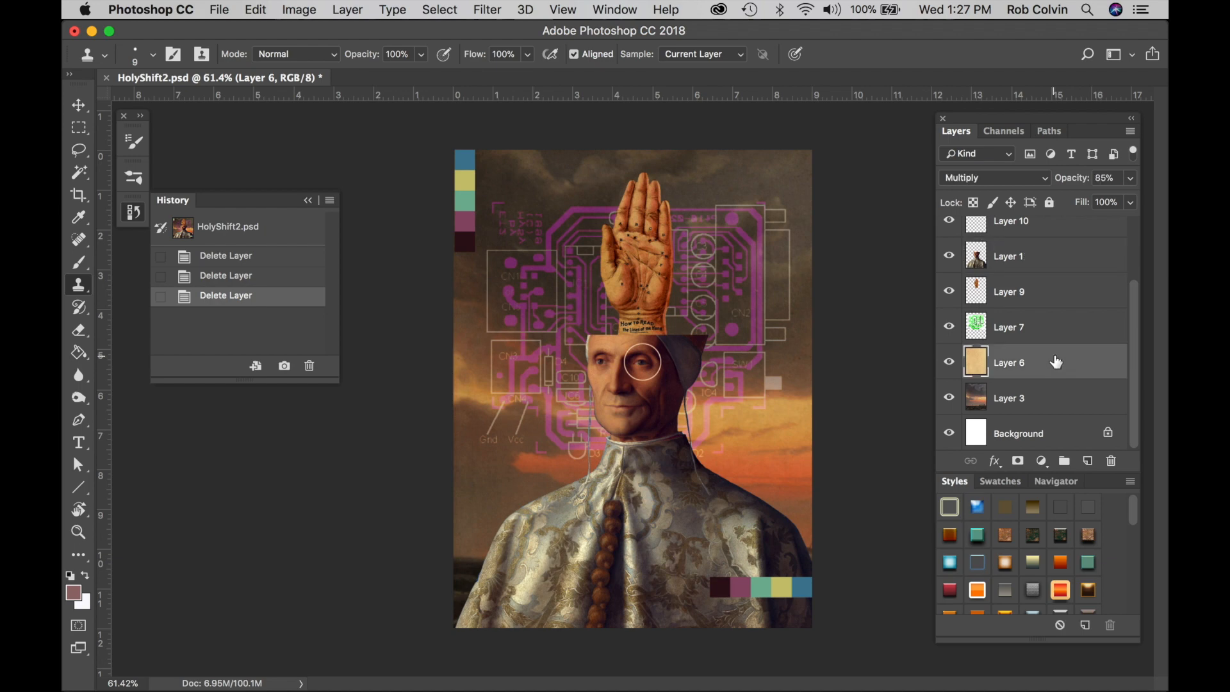
key("ctrl+j")
left_click_drag(1055, 362, 1047, 233)
scroll(1047, 233, "up", 3)
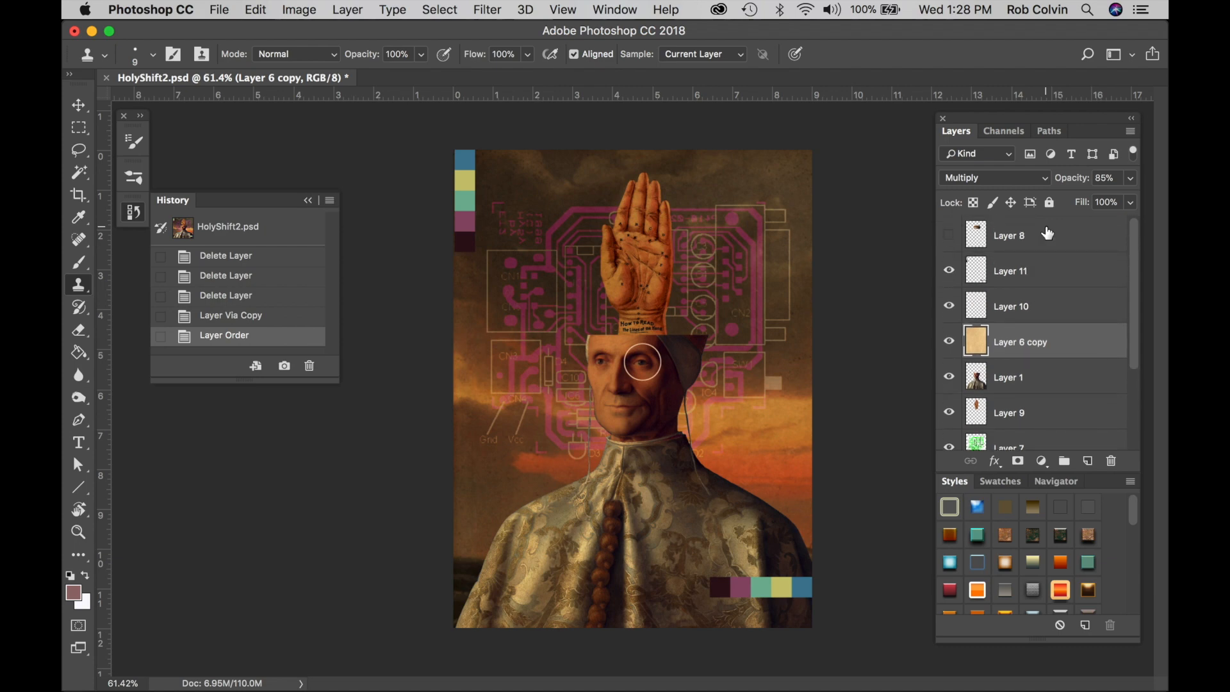
left_click_drag(1052, 334, 1042, 231)
left_click(1132, 180)
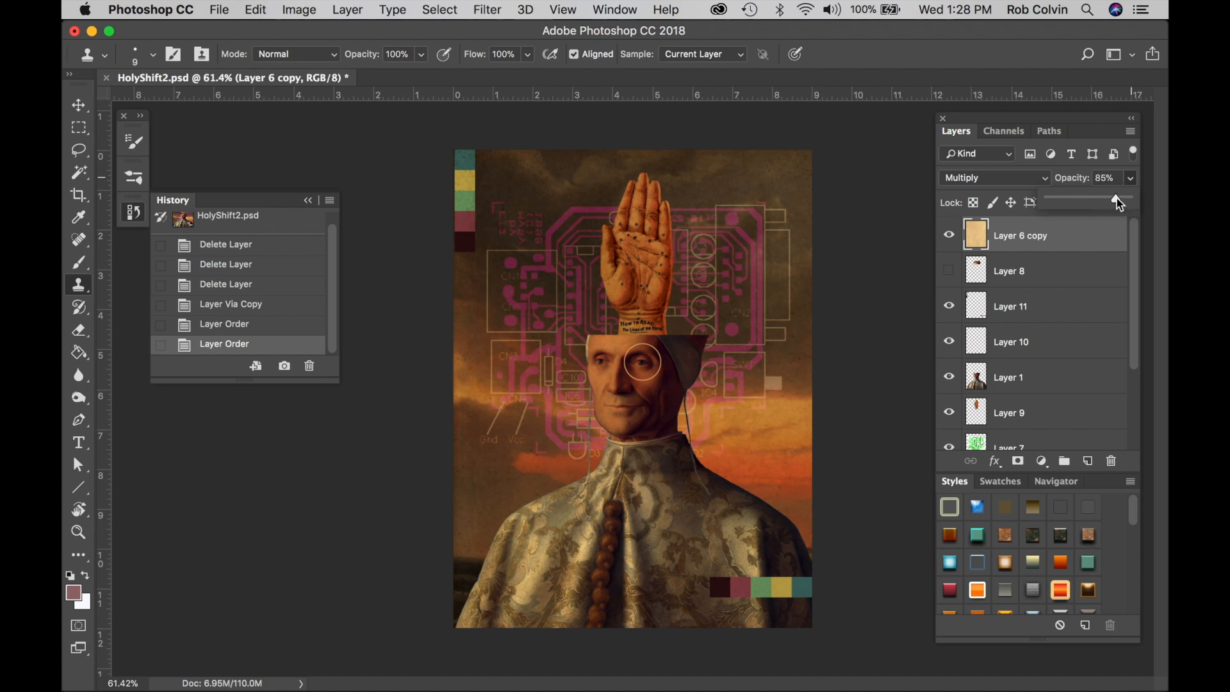
left_click_drag(1118, 203, 1096, 203)
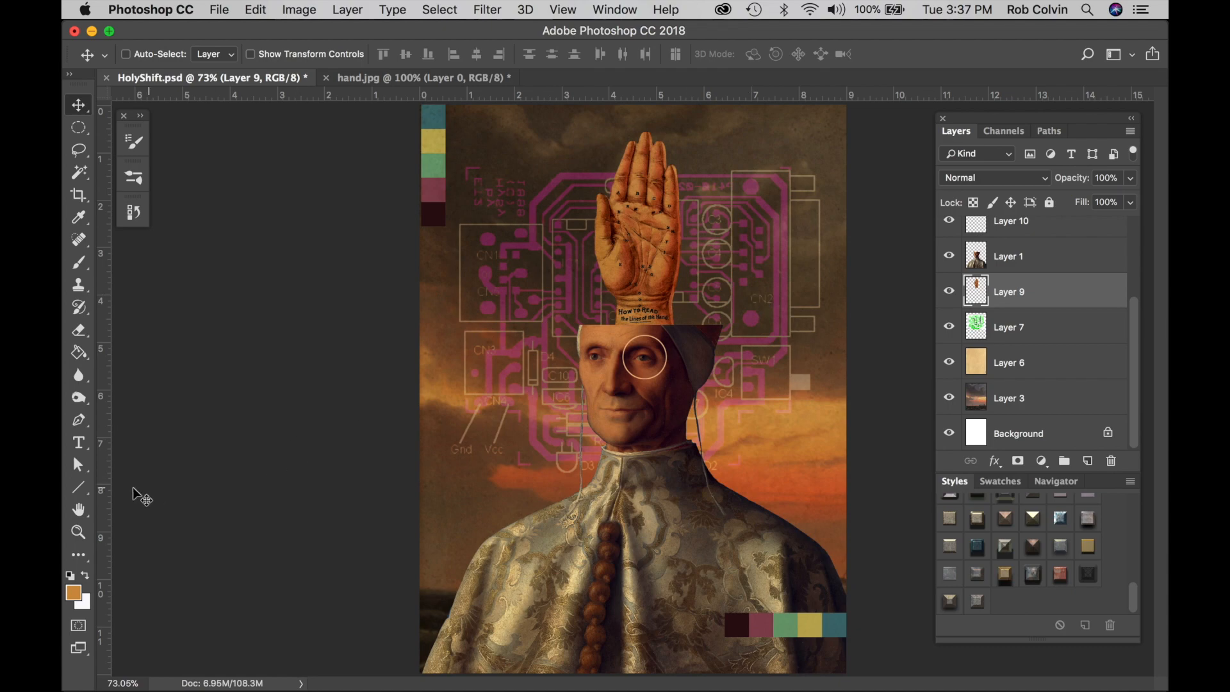
Draw a straight horizontal line about 289 px long with 4 px weight, running right from the edge of the eye circle
left_click(80, 489)
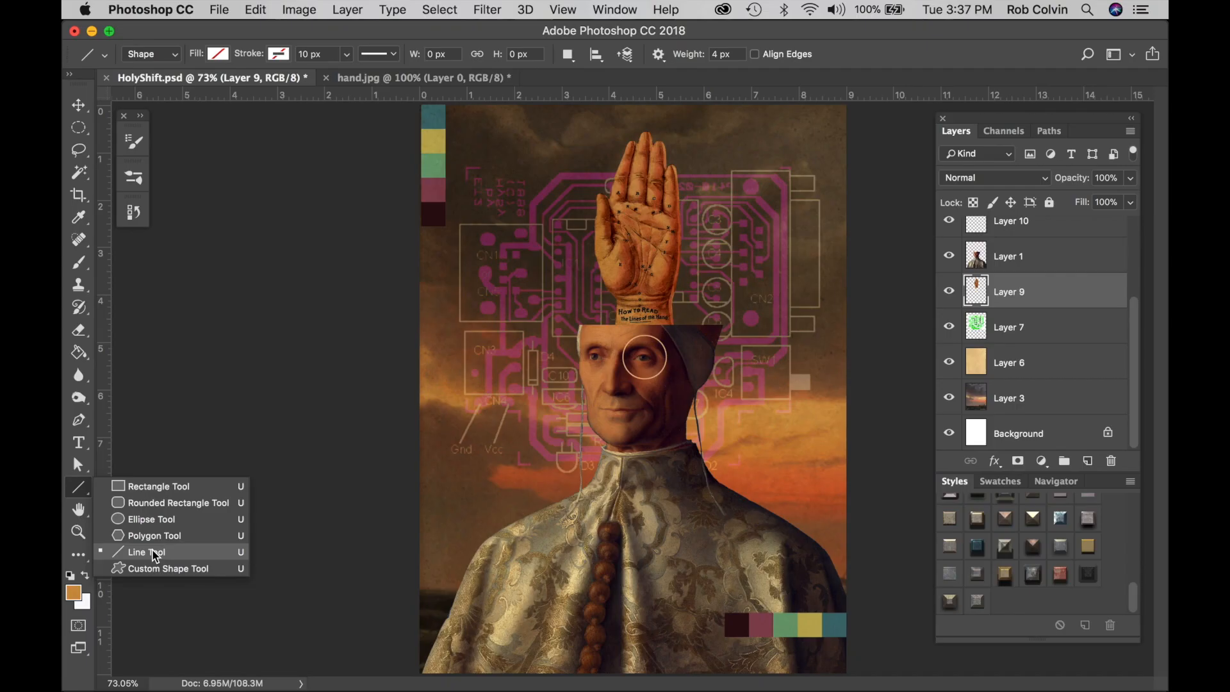
left_click(428, 442)
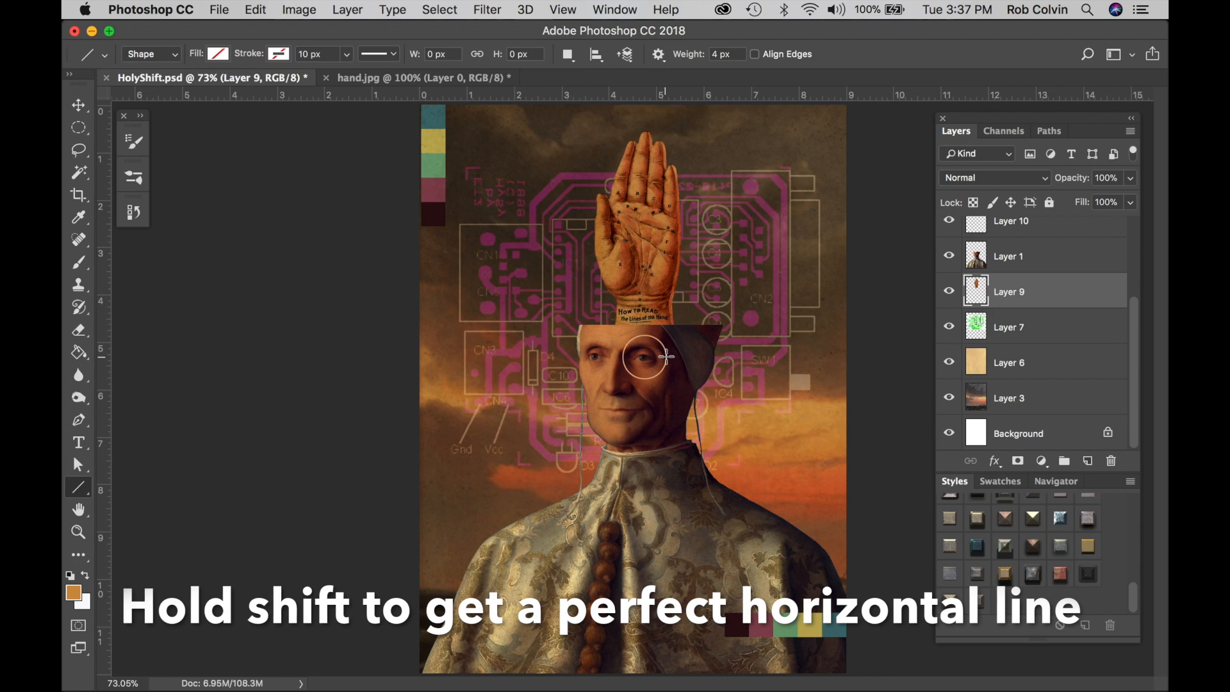
left_click_drag(666, 357, 758, 357)
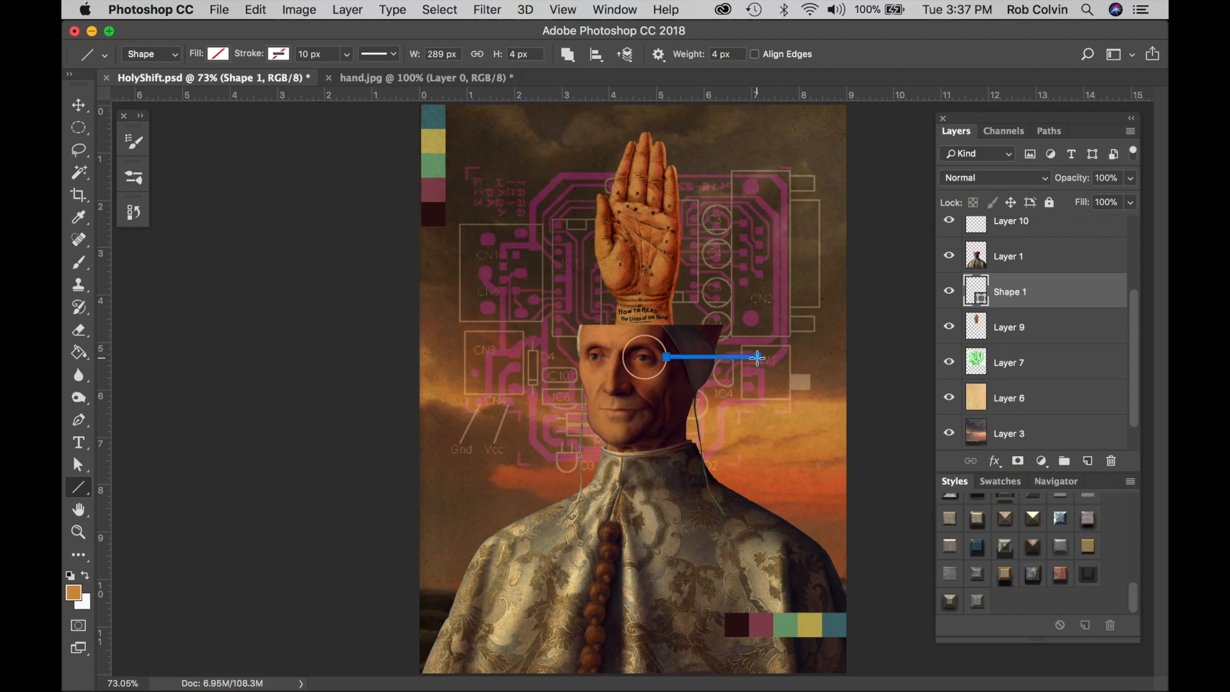
Give the line a light orange 3 px stroke and move its Shape 1 layer above Layer 1
left_click(276, 58)
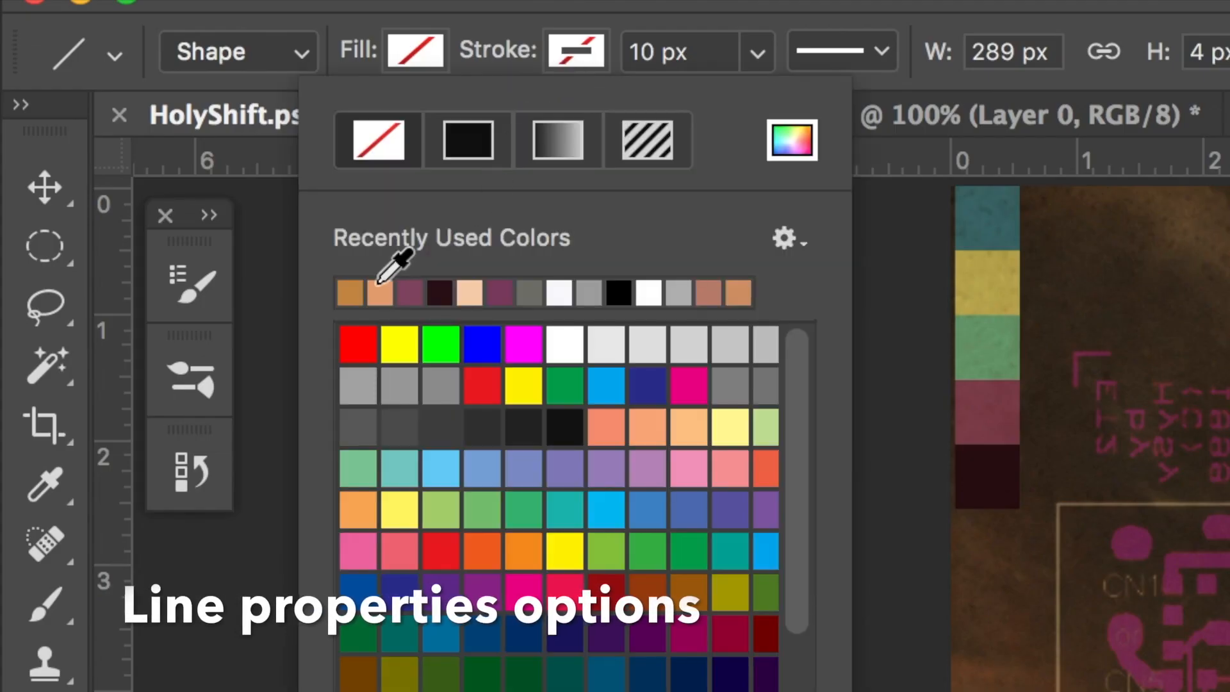
left_click(380, 293)
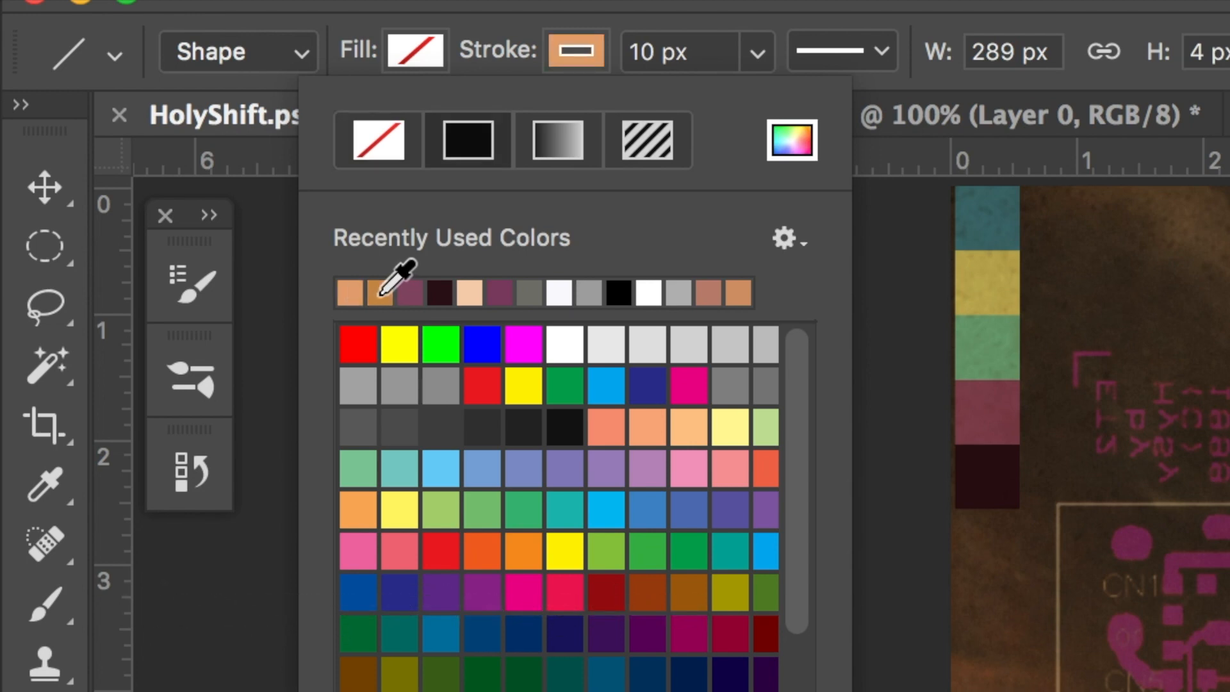
left_click_drag(655, 50, 626, 51)
key("super+a")
type("4")
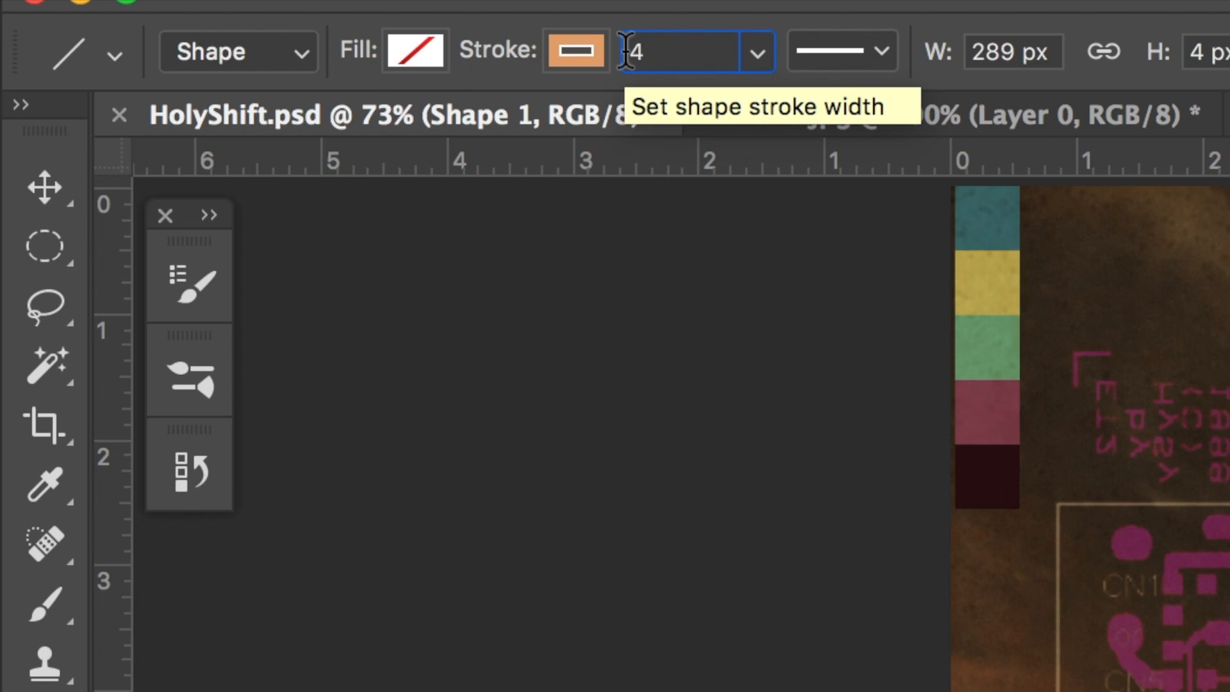
key("BackSpace")
type("3")
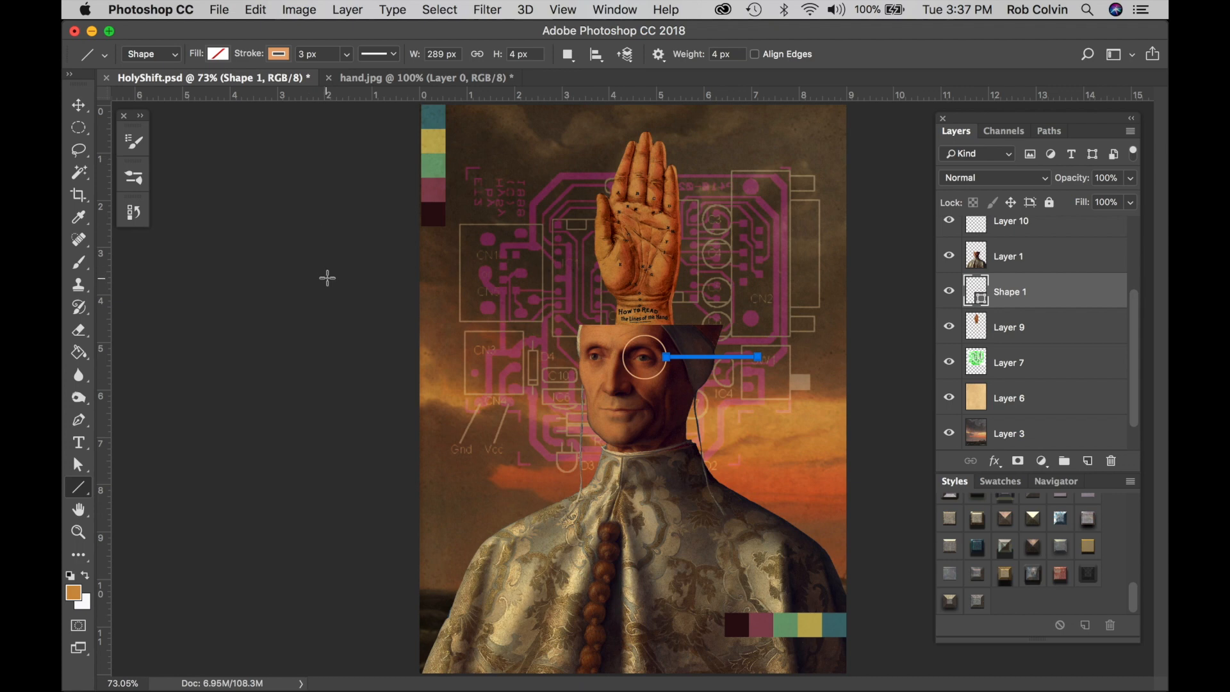
key("Return")
left_click_drag(1026, 296, 1024, 239)
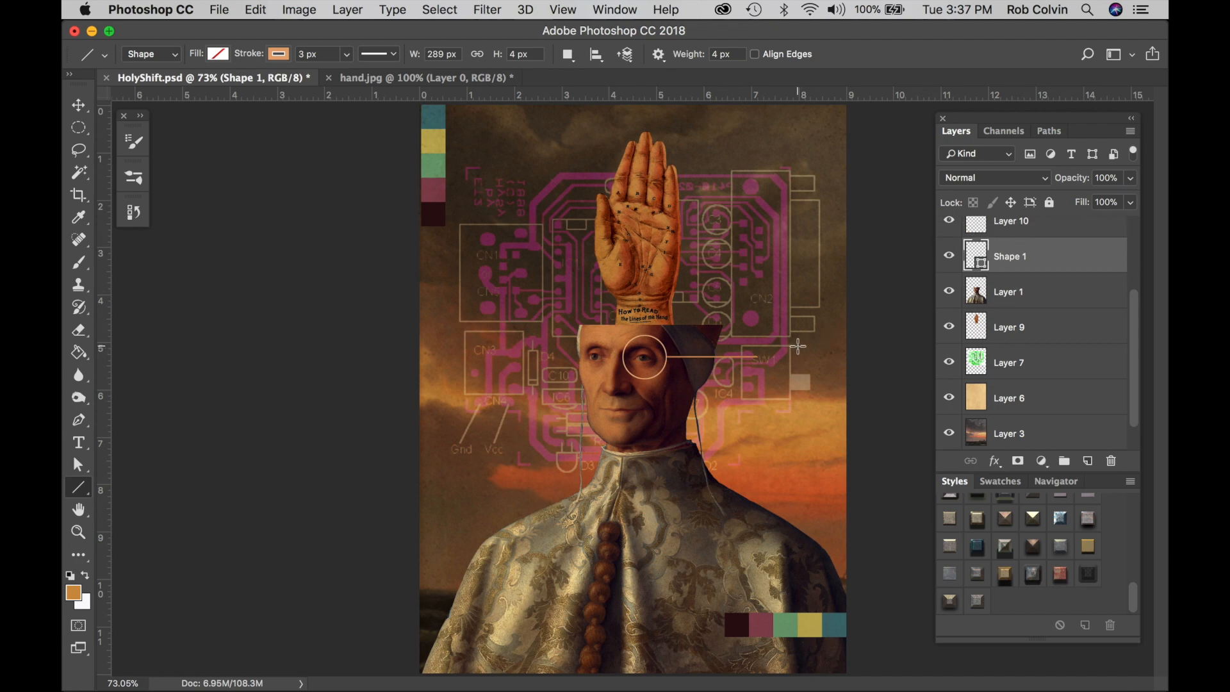
Draw a vertical line up from the horizontal line's right end, with three short horizontal branches reaching left to the circuit circles
mouse_move(757, 357)
left_mouse_down()
mouse_move(757, 220)
mouse_move(760, 254)
left_mouse_up()
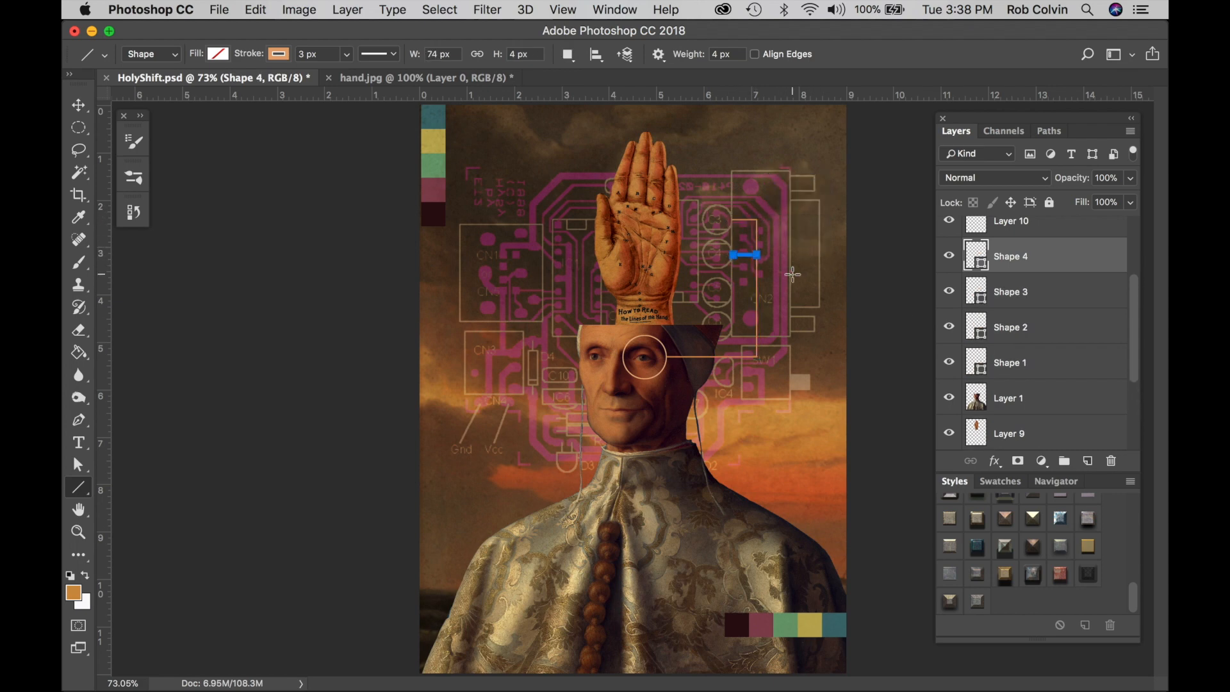
left_click_drag(732, 295, 756, 295)
Nudge the Shape 4 and Shape 5 branch lines left until their right ends sit flush with the vertical line
key("z")
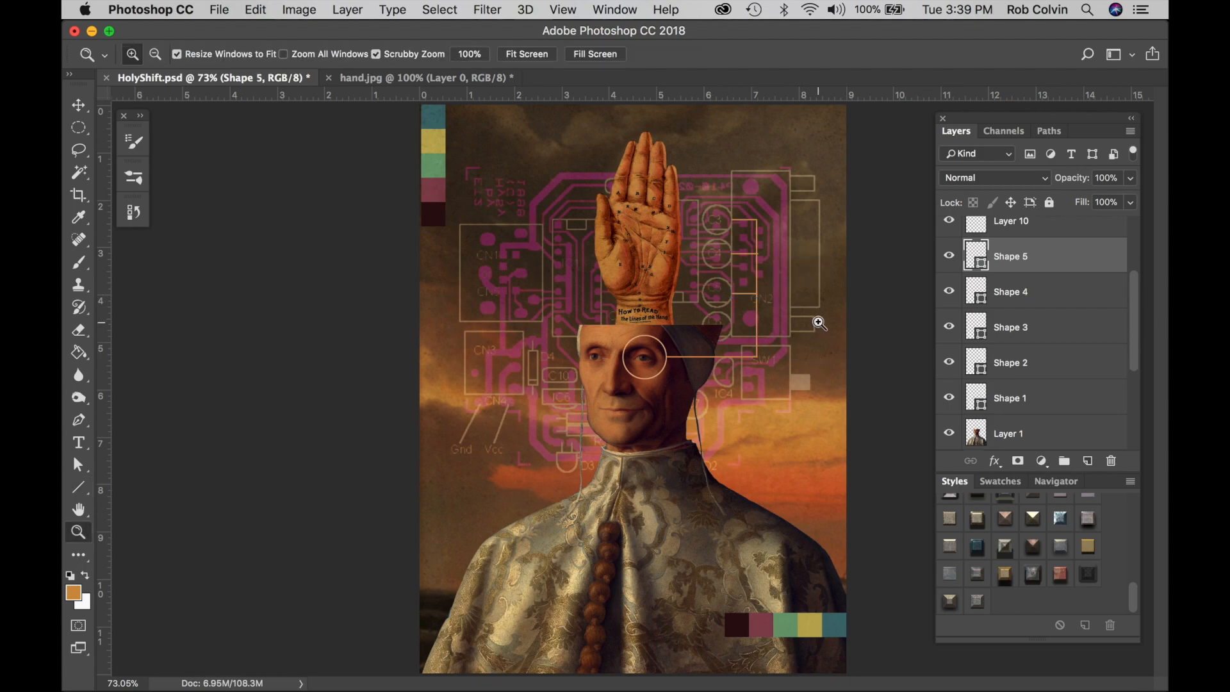
left_click_drag(750, 253, 869, 270)
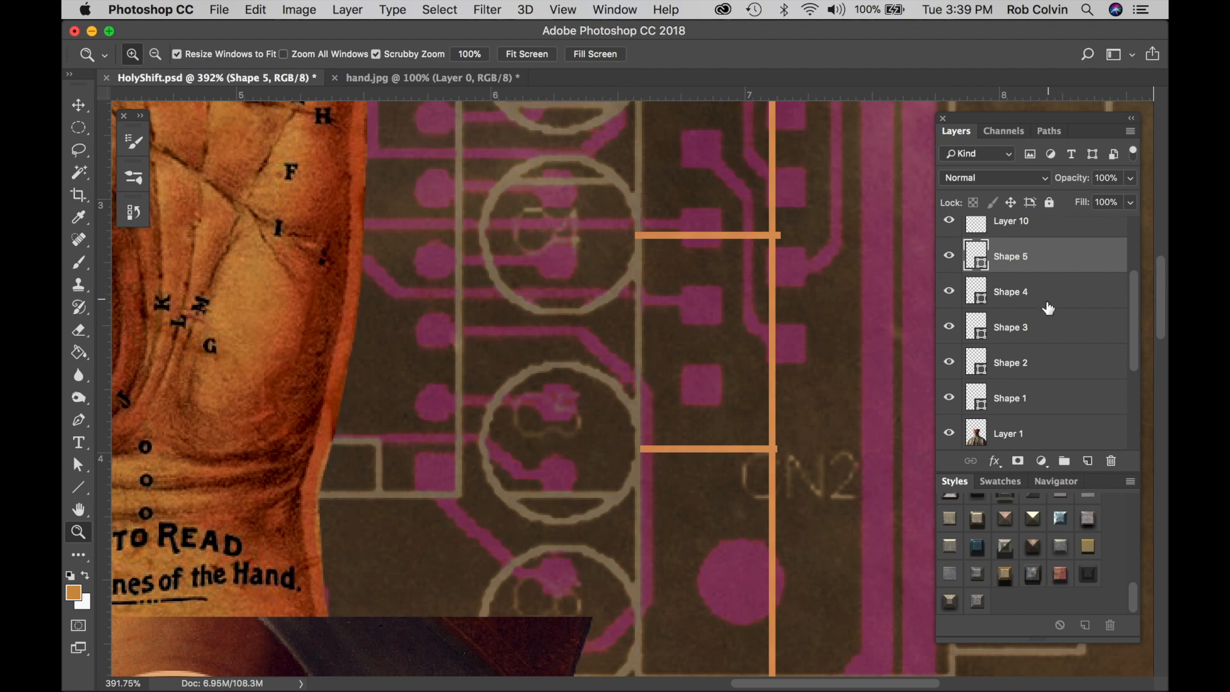
left_click(949, 292)
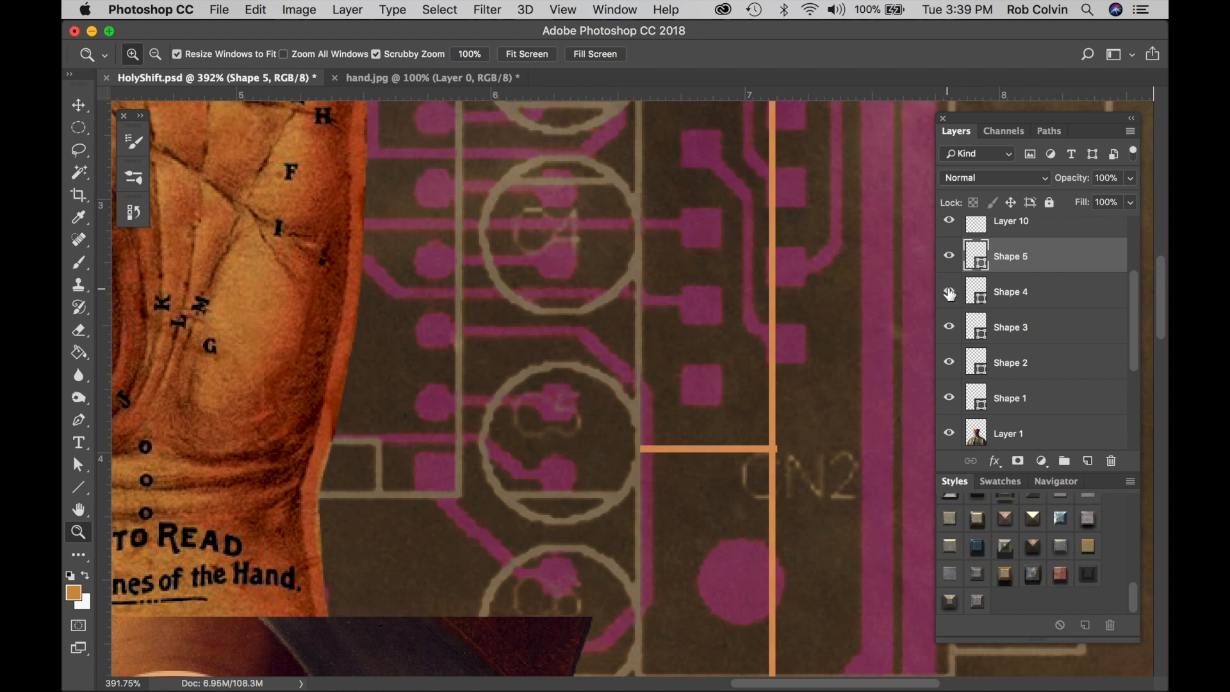
left_click(949, 292)
left_click(1008, 291)
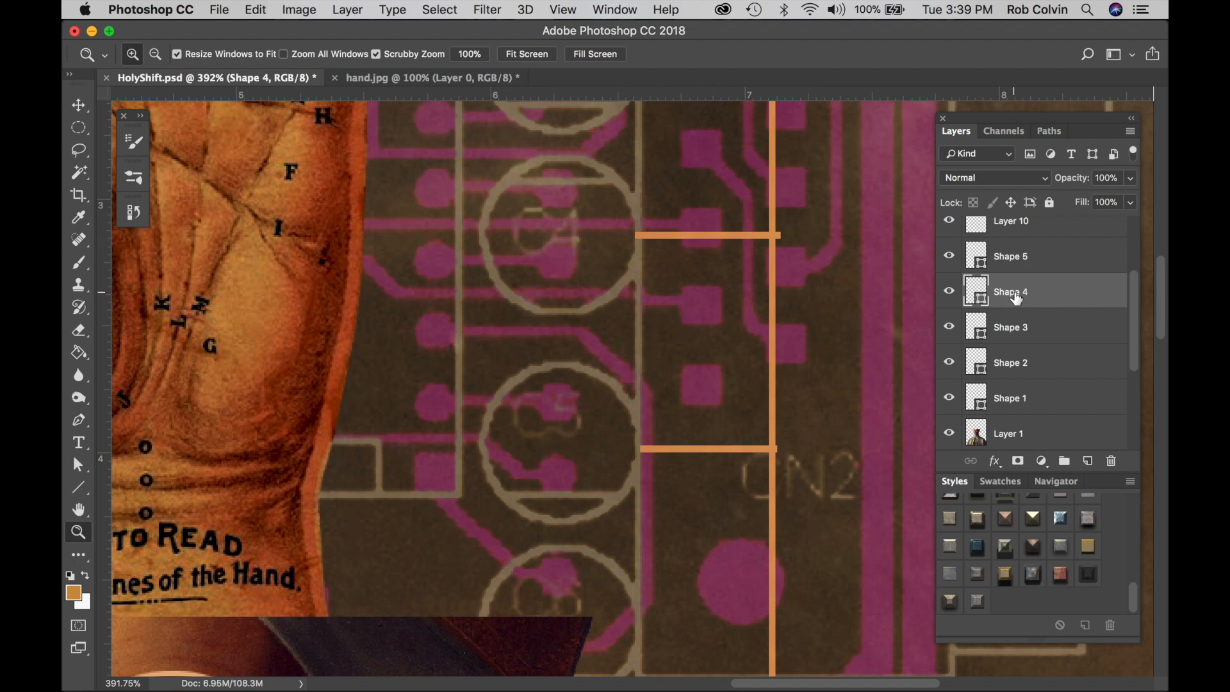
key("v")
key("Left")
key("Left")
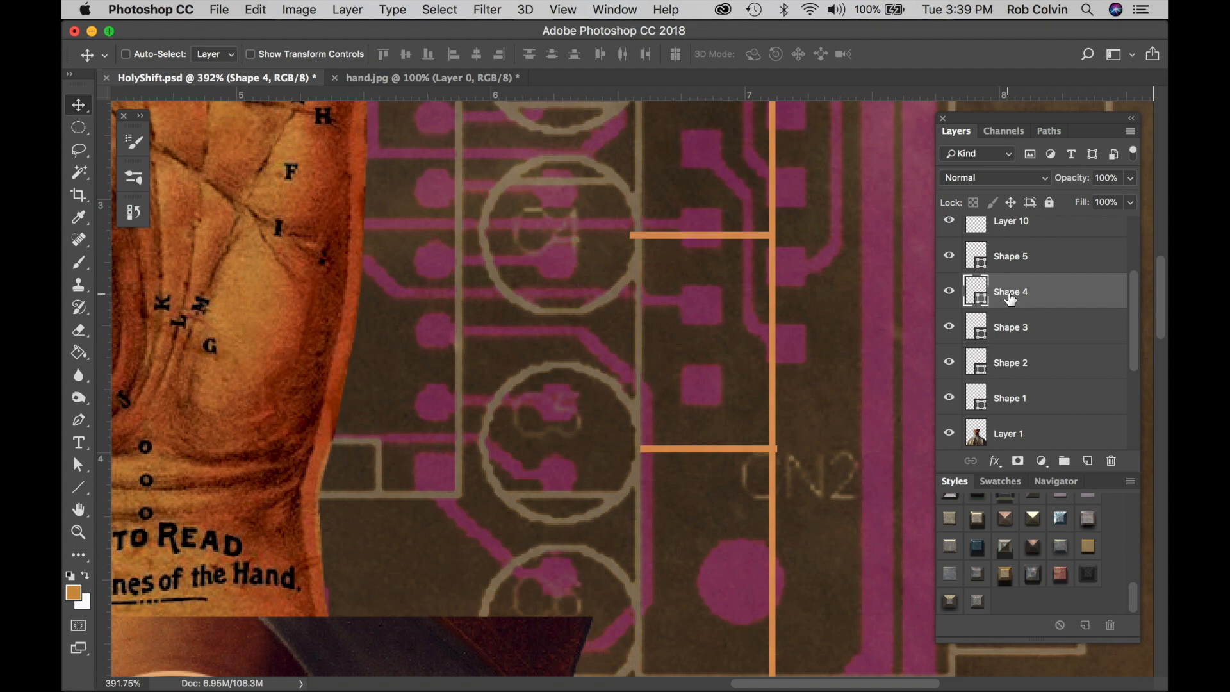
left_click(1021, 260)
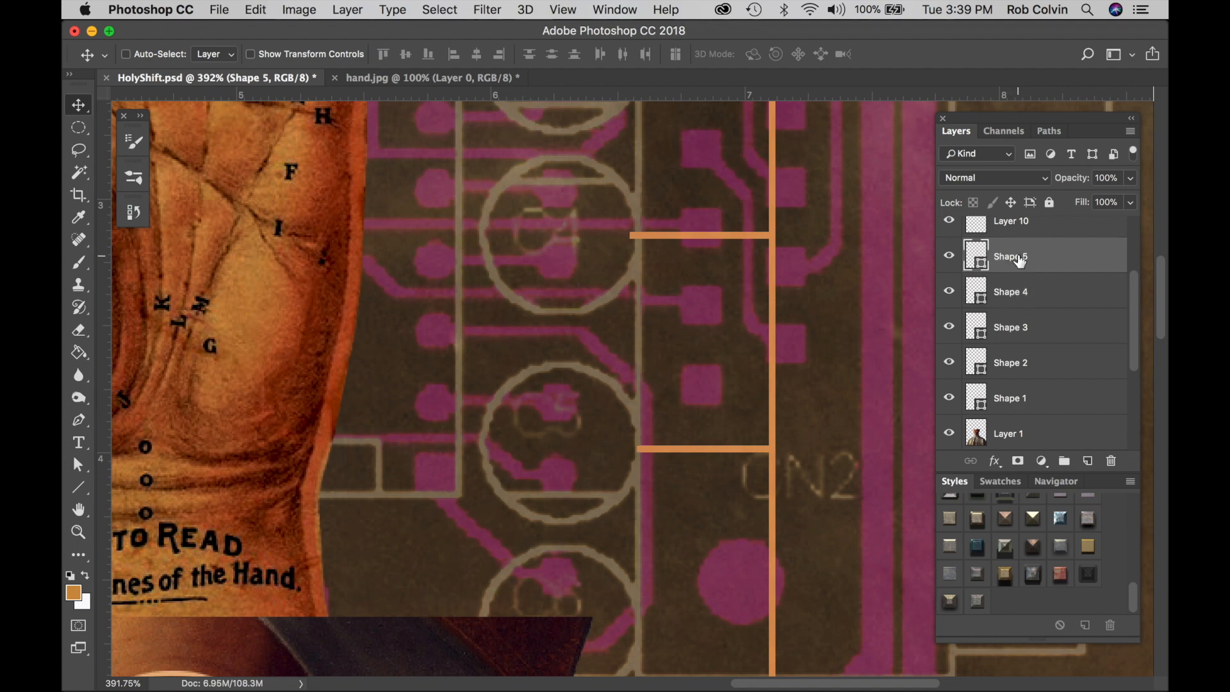
Nudge the top branch line, Shape 3, down until it forms a clean corner with the vertical line
scroll(897, 251, "up", 5)
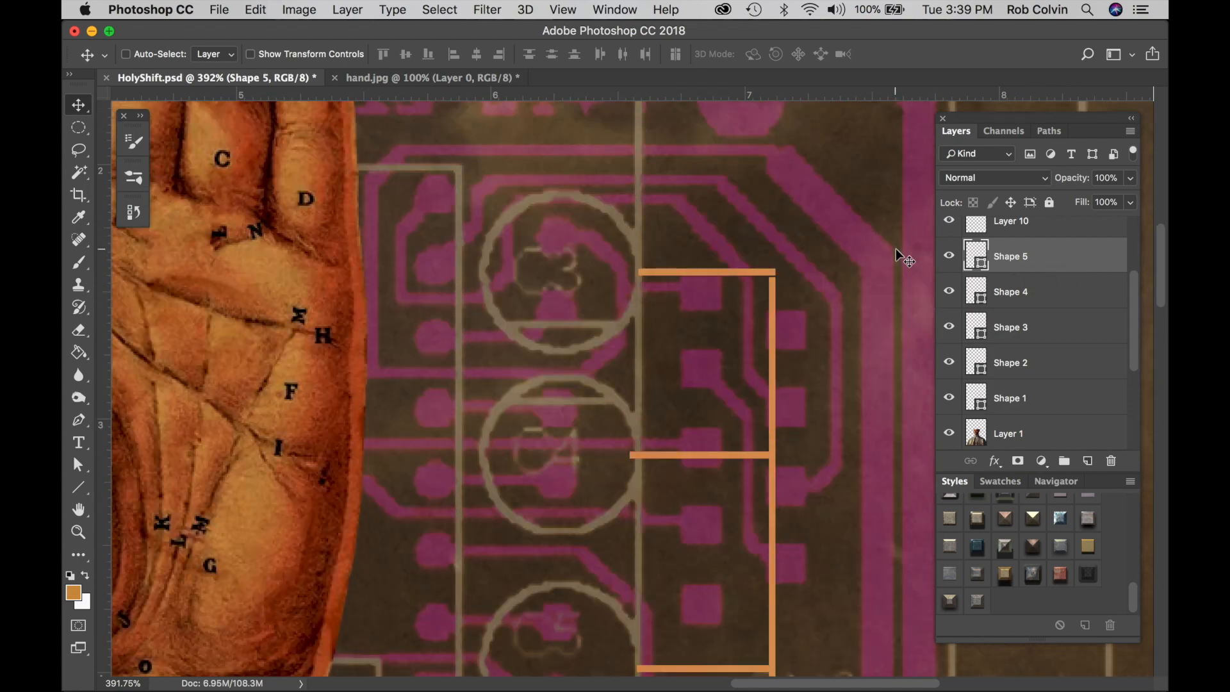
left_click(1023, 329)
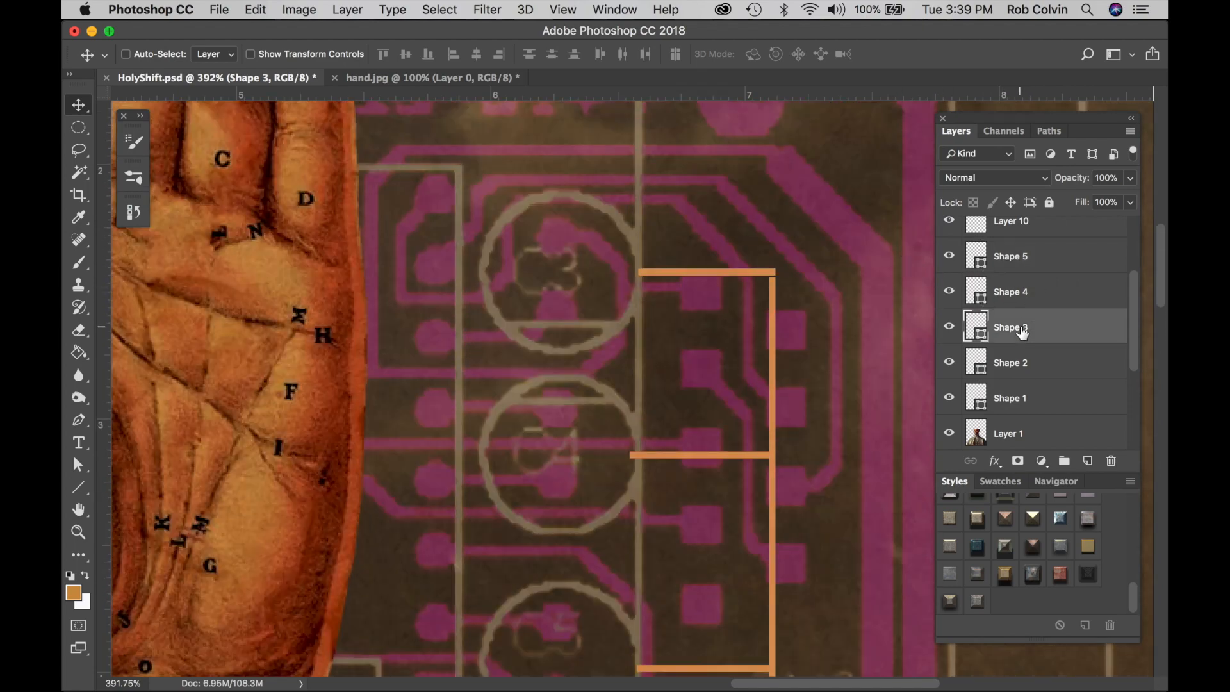
key("Down")
key("Down")
key("Down")
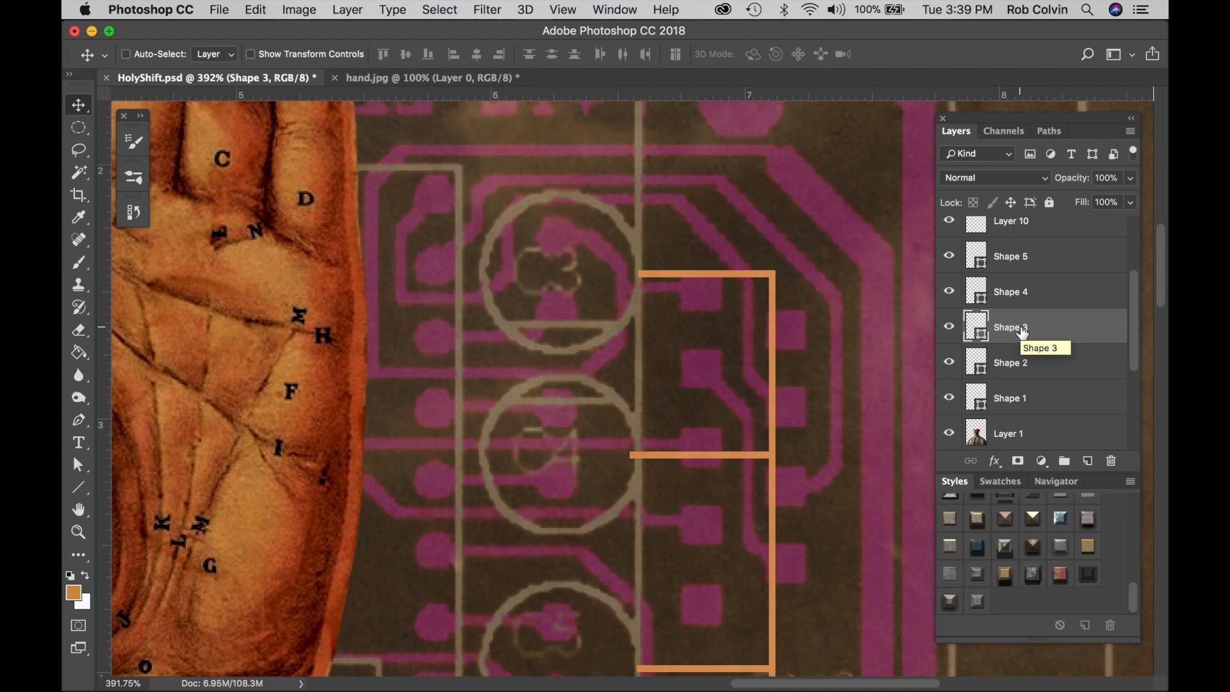
Merge the line layers from Shape 5 through Shape 1 into a single layer
scroll(891, 404, "down", 5)
scroll(891, 403, "left", 1)
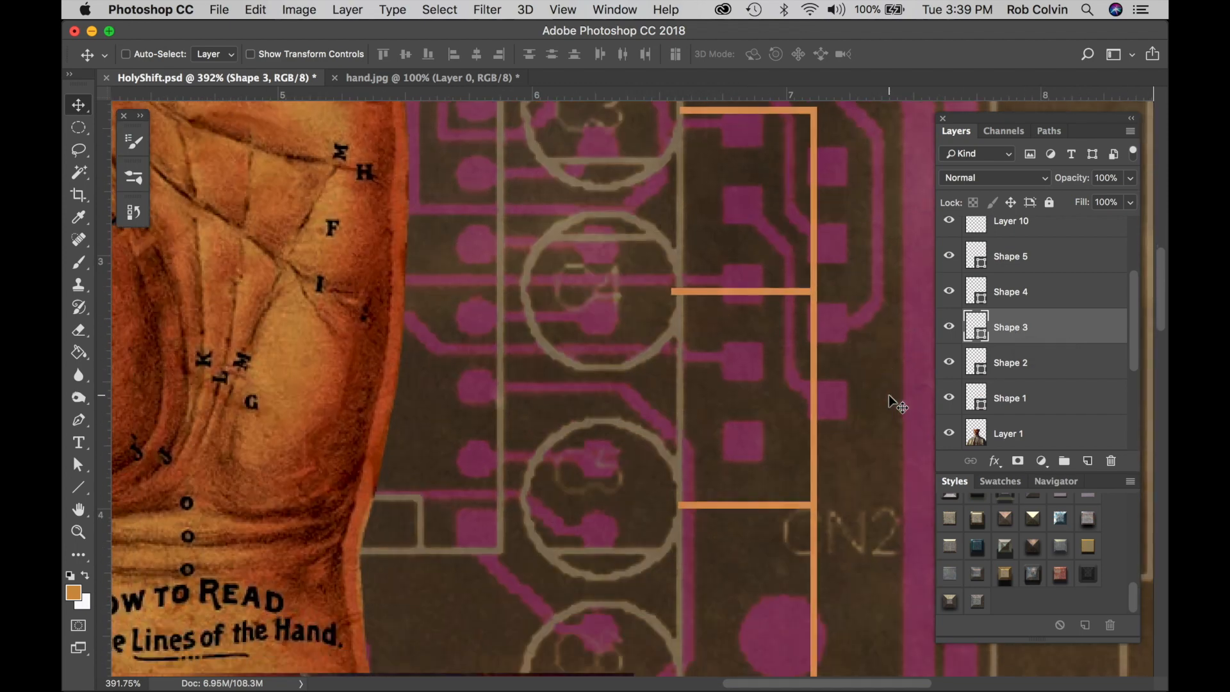
scroll(889, 395, "right", 1)
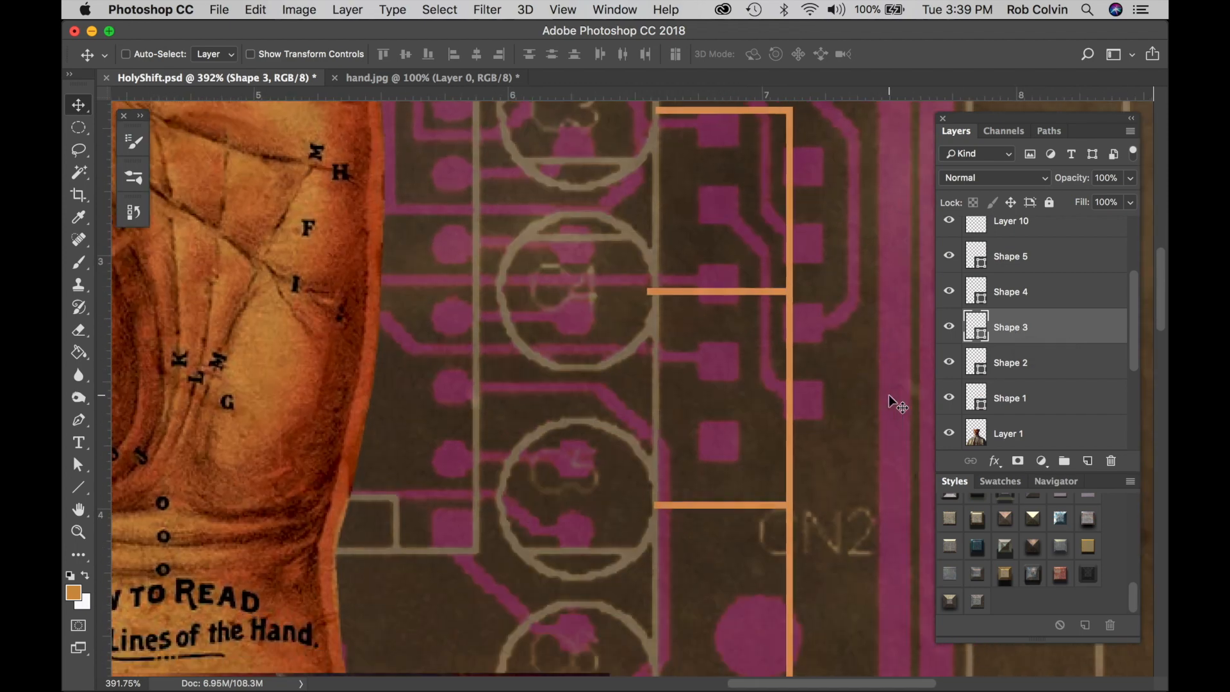
left_click(1037, 259)
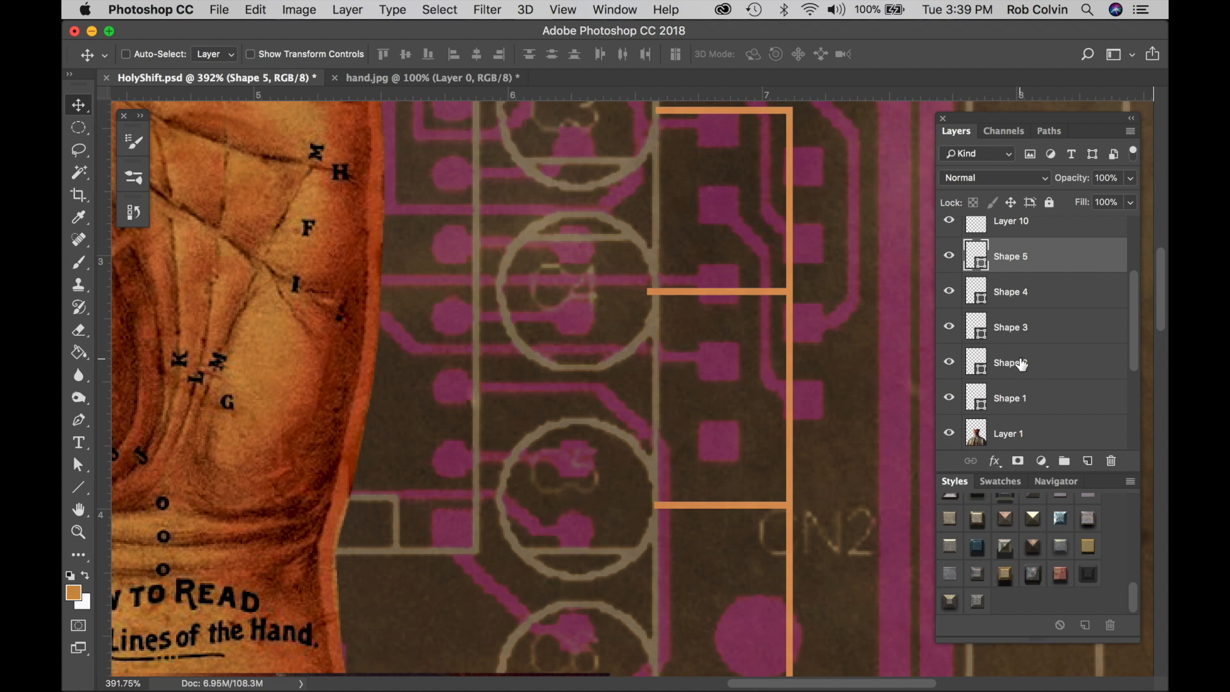
left_click(1024, 403, "shift")
key("super+e")
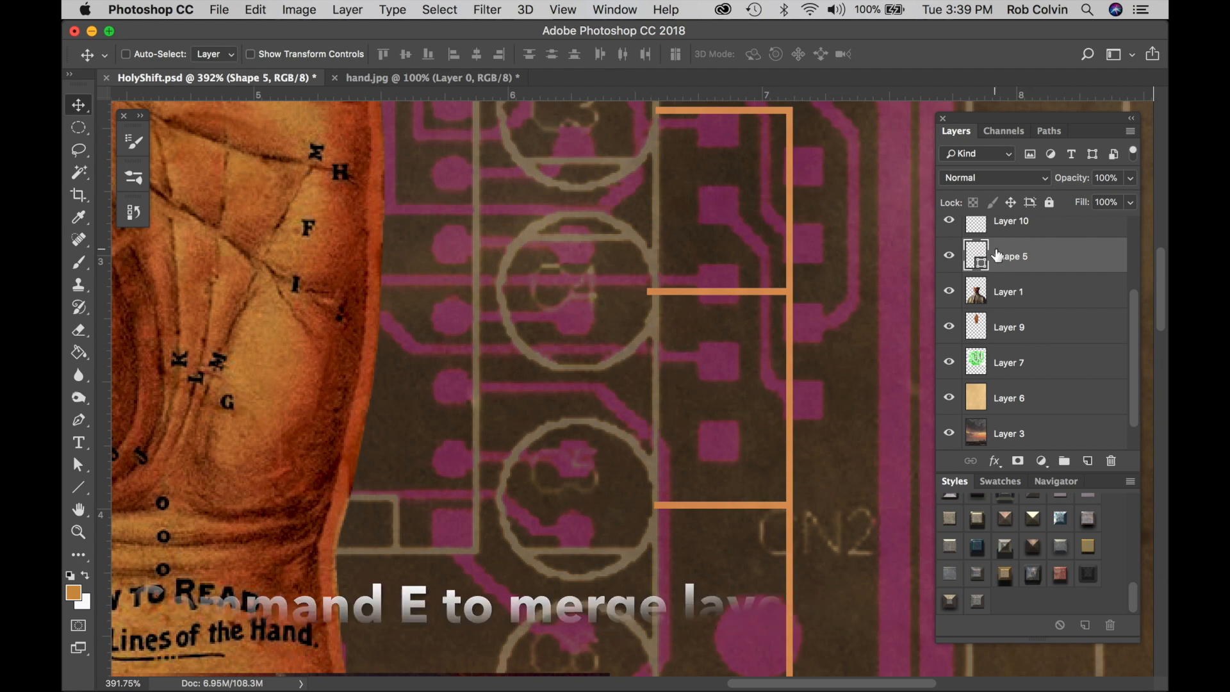
Rasterize the merged line layer, Shape 5
scroll(769, 266, "up", 2)
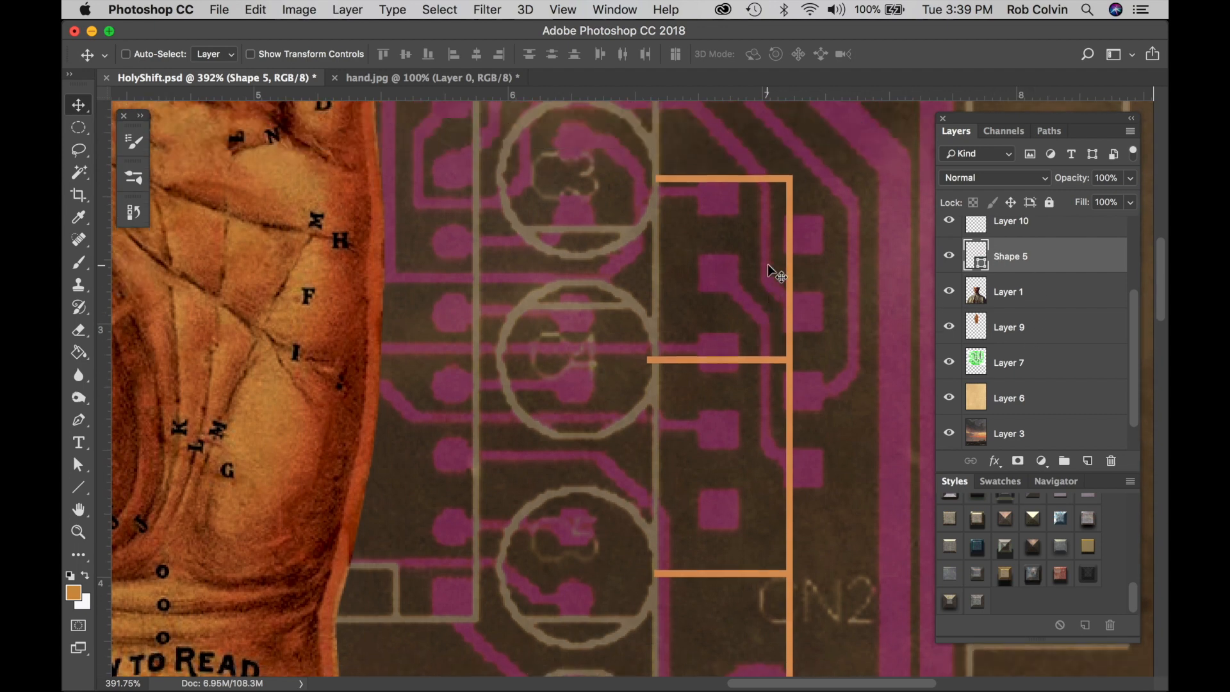
key("m")
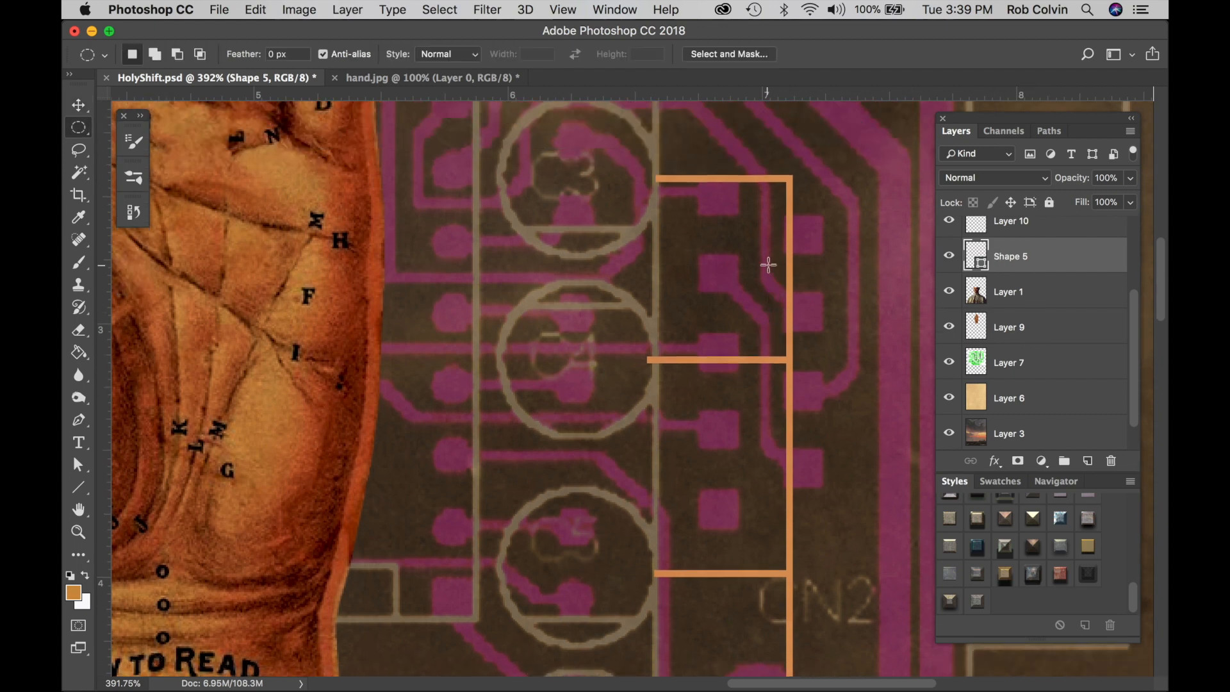
right_click(1028, 259)
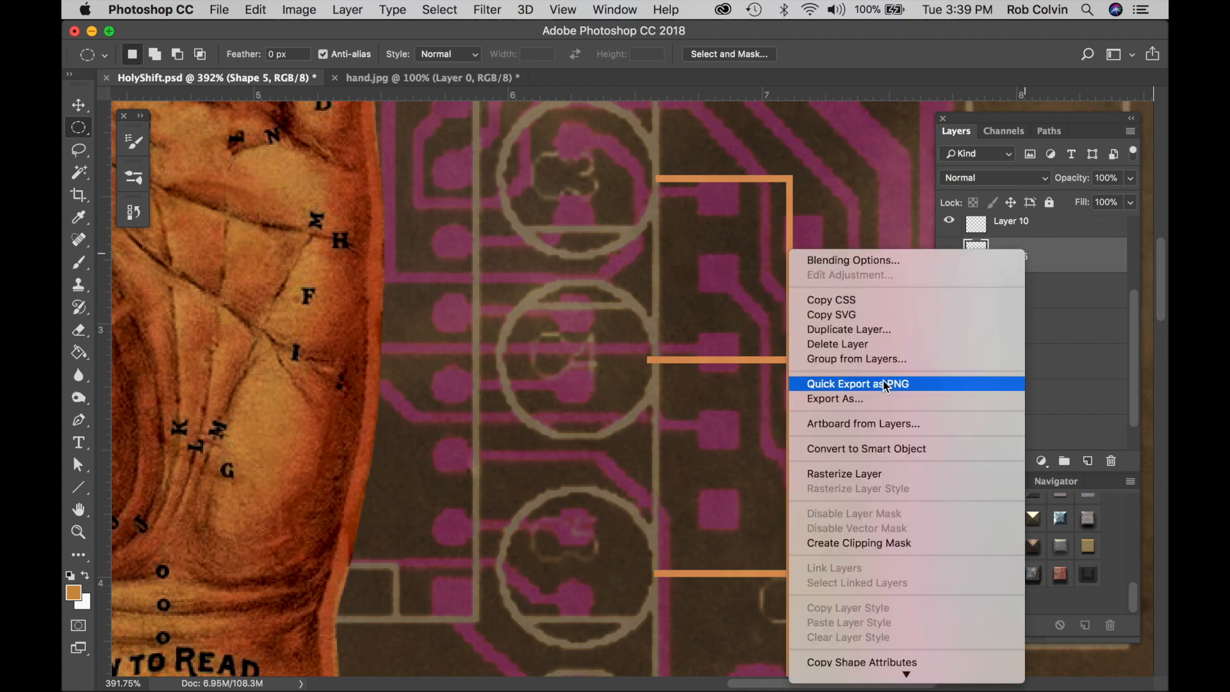
left_click(872, 474)
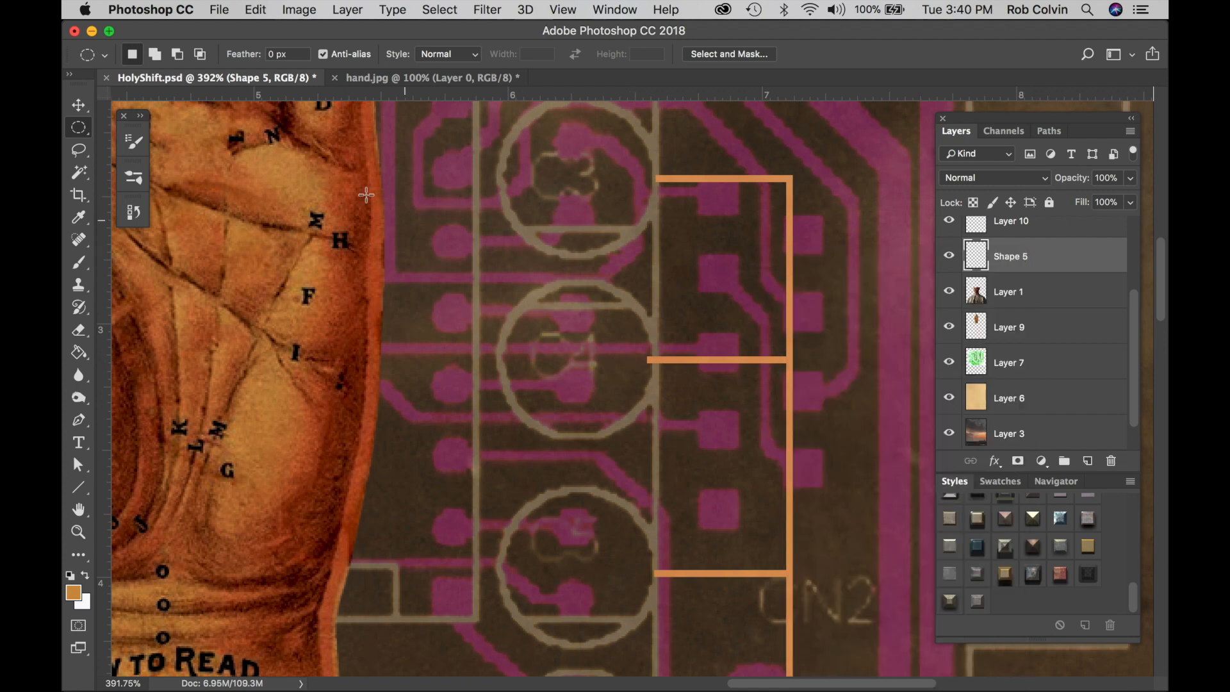
Select the uneven left ends of the three branch lines with the Rectangular Marquee and cut them so all three align
right_click(82, 133)
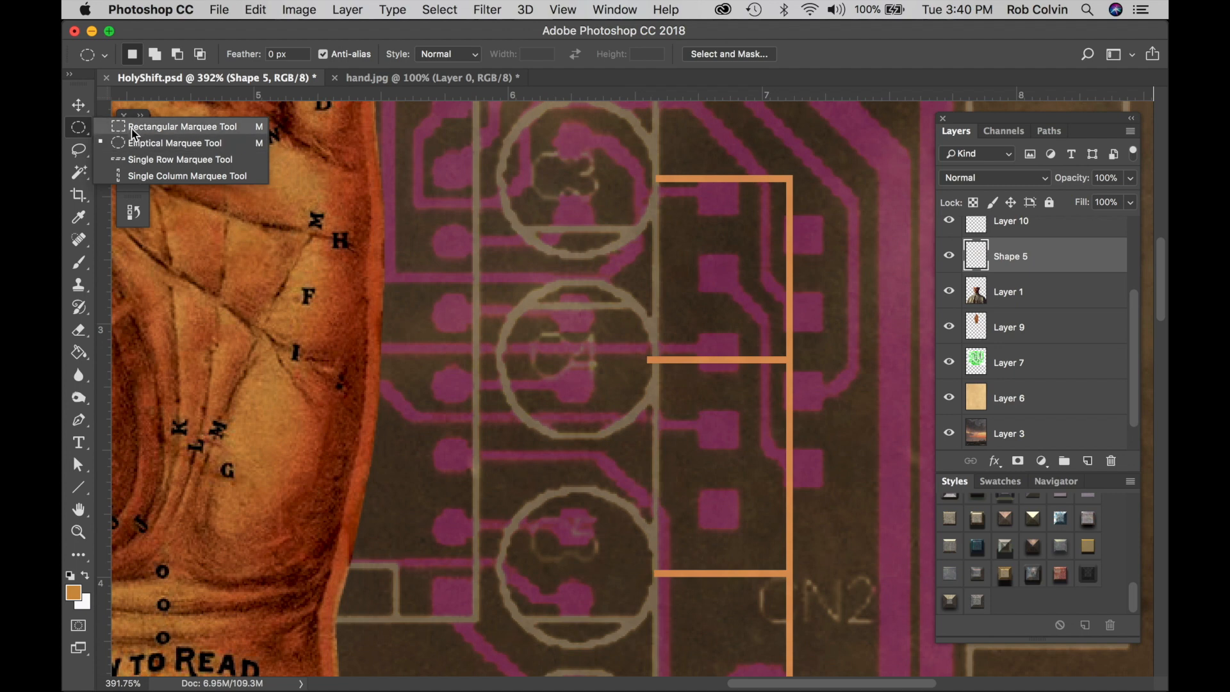
left_click(131, 123)
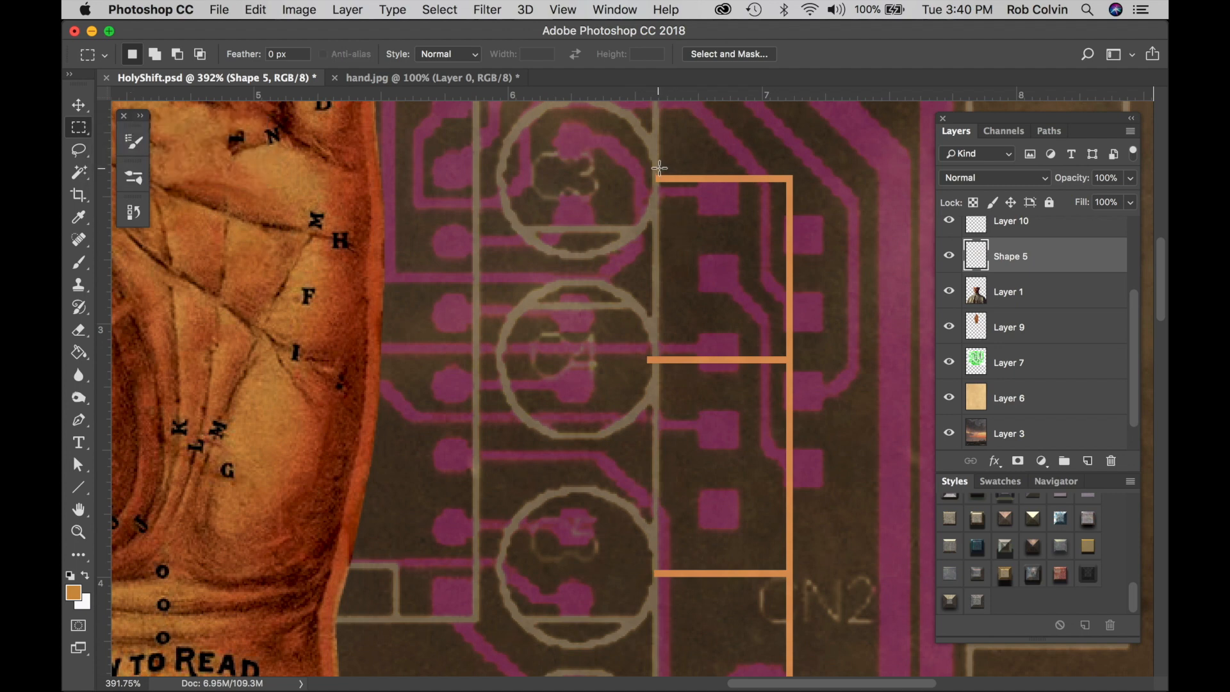
left_click_drag(660, 168, 611, 569)
left_click_drag(597, 581, 592, 604)
key("Left")
key("super+x")
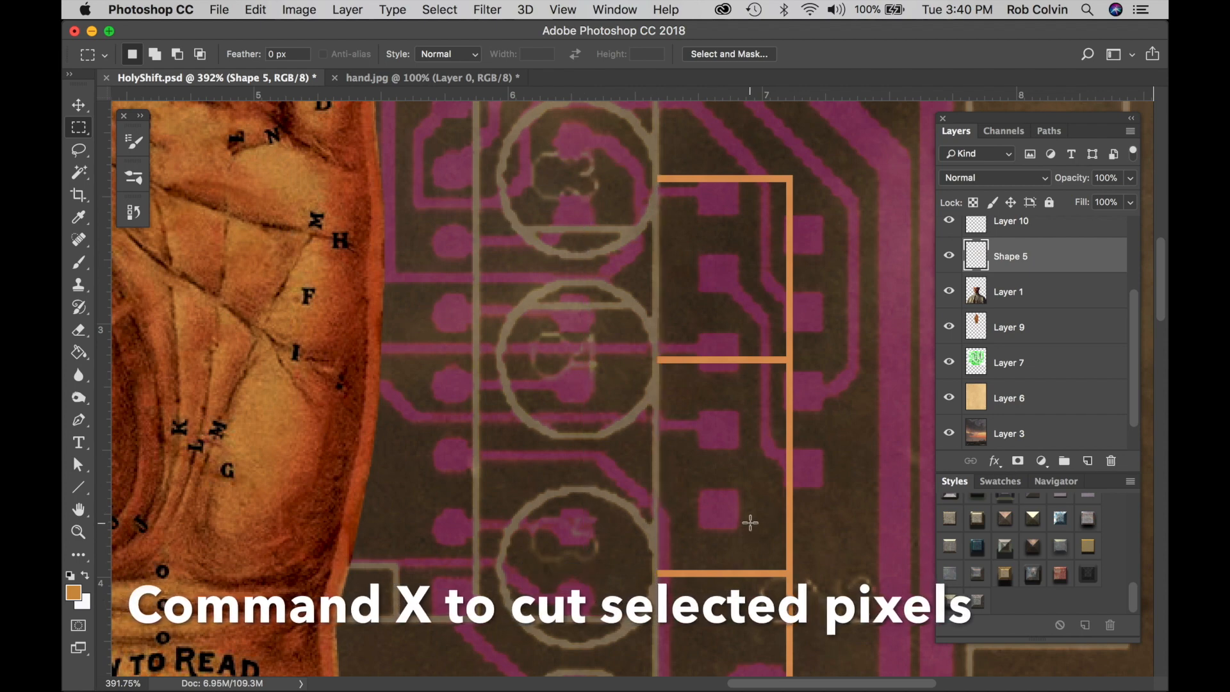
Add an orange letter "a" in 40 pt Arial and center it inside the C3 circuit circle
key("t")
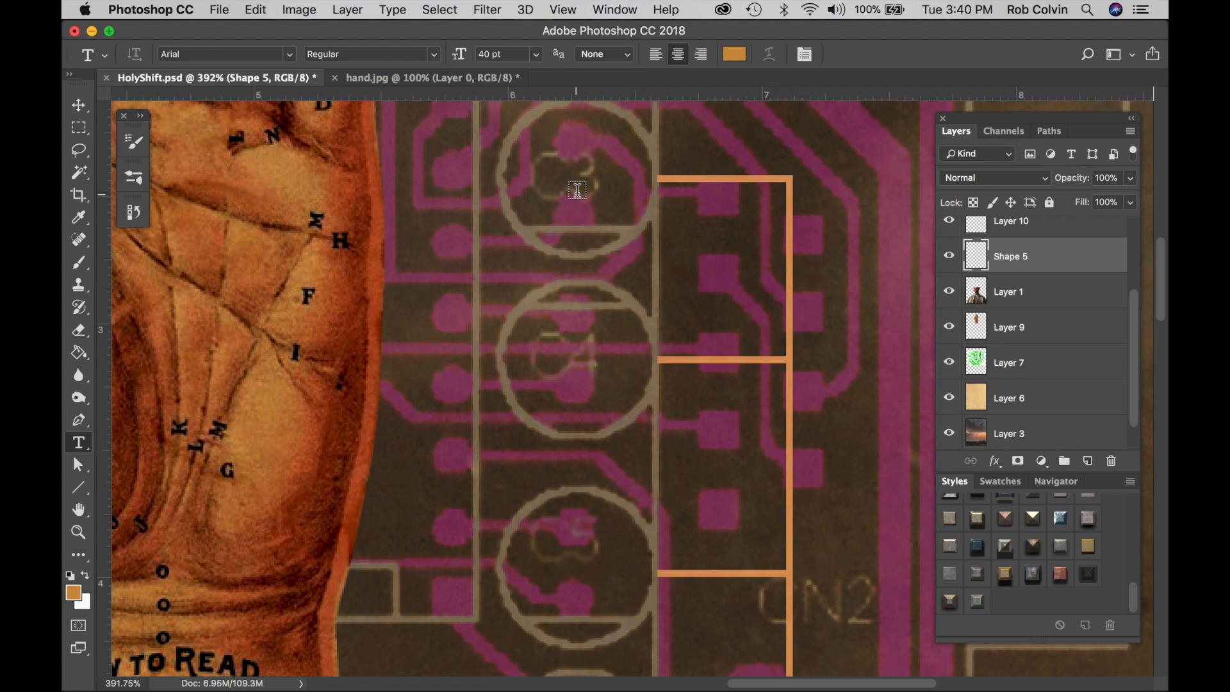
left_click(577, 189)
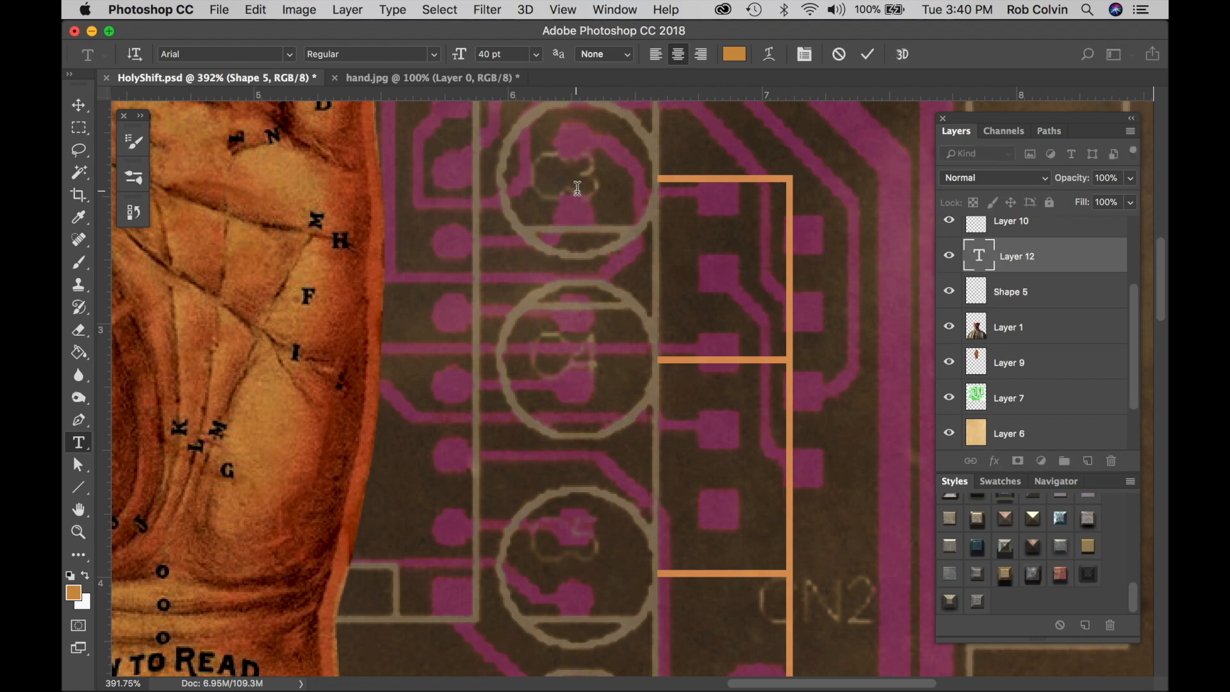
type("a")
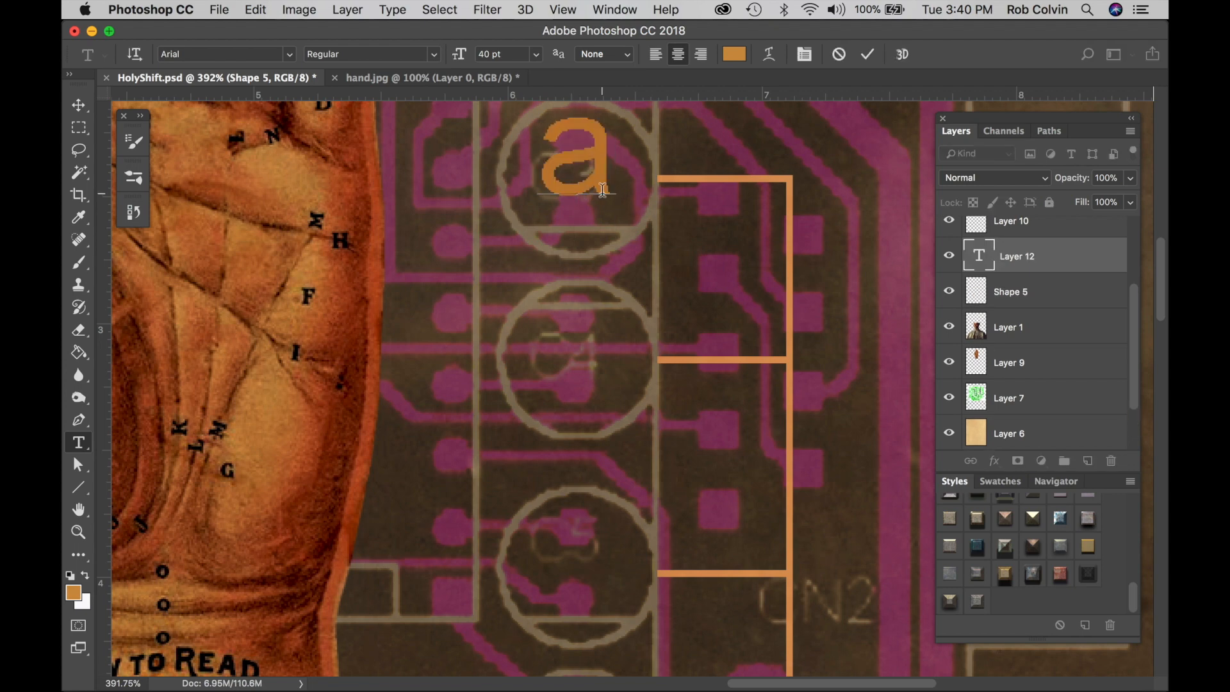
left_click(79, 107)
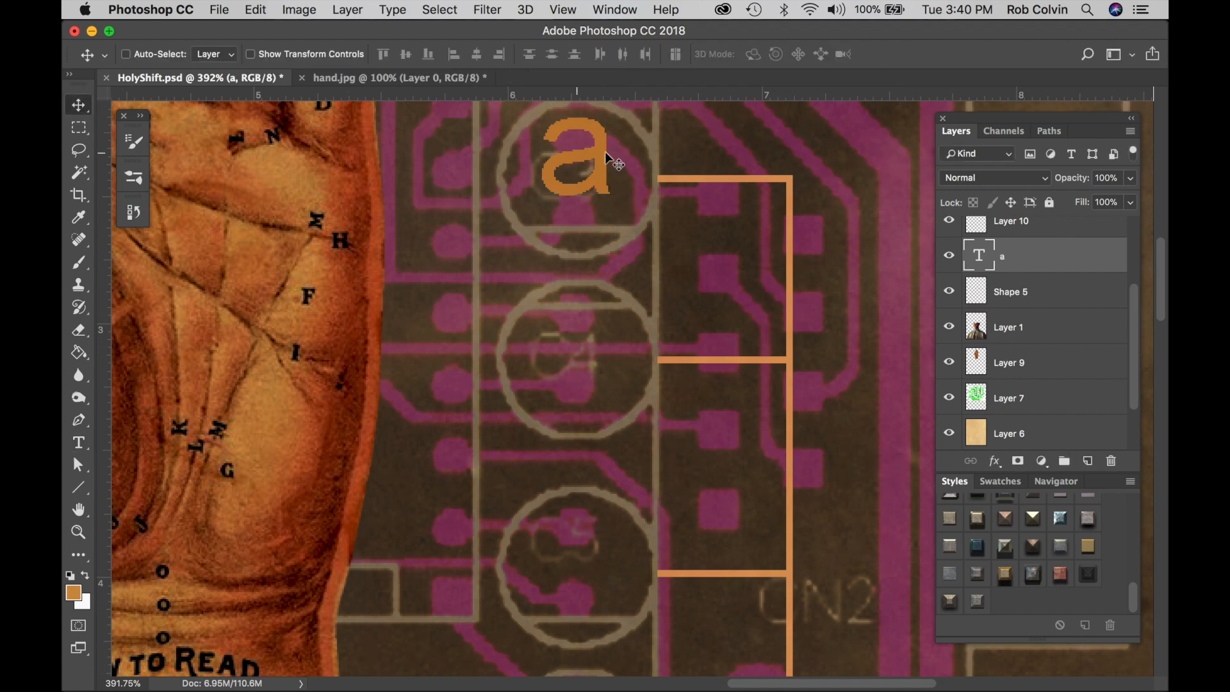
mouse_move(602, 171)
left_mouse_down()
mouse_move(609, 159)
mouse_move(604, 183)
left_mouse_up()
Add an orange letter "b" in 40 pt Arial and center it inside the C4 circuit circle
key("t")
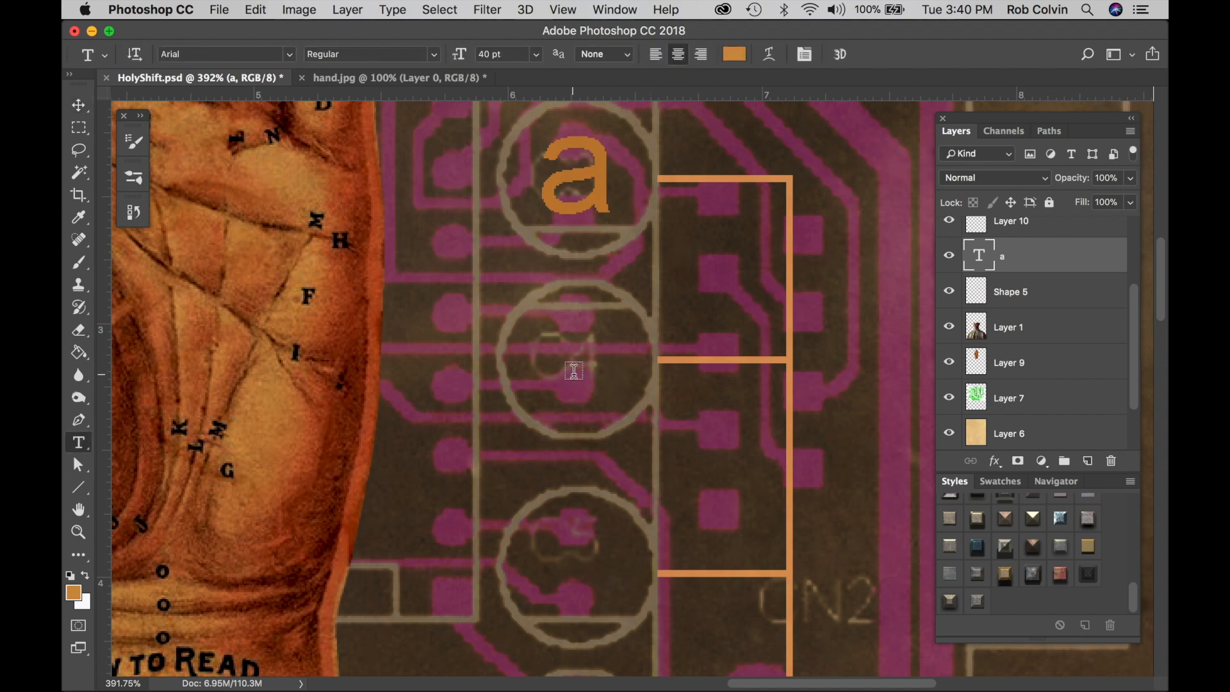
left_click(575, 372)
type("b")
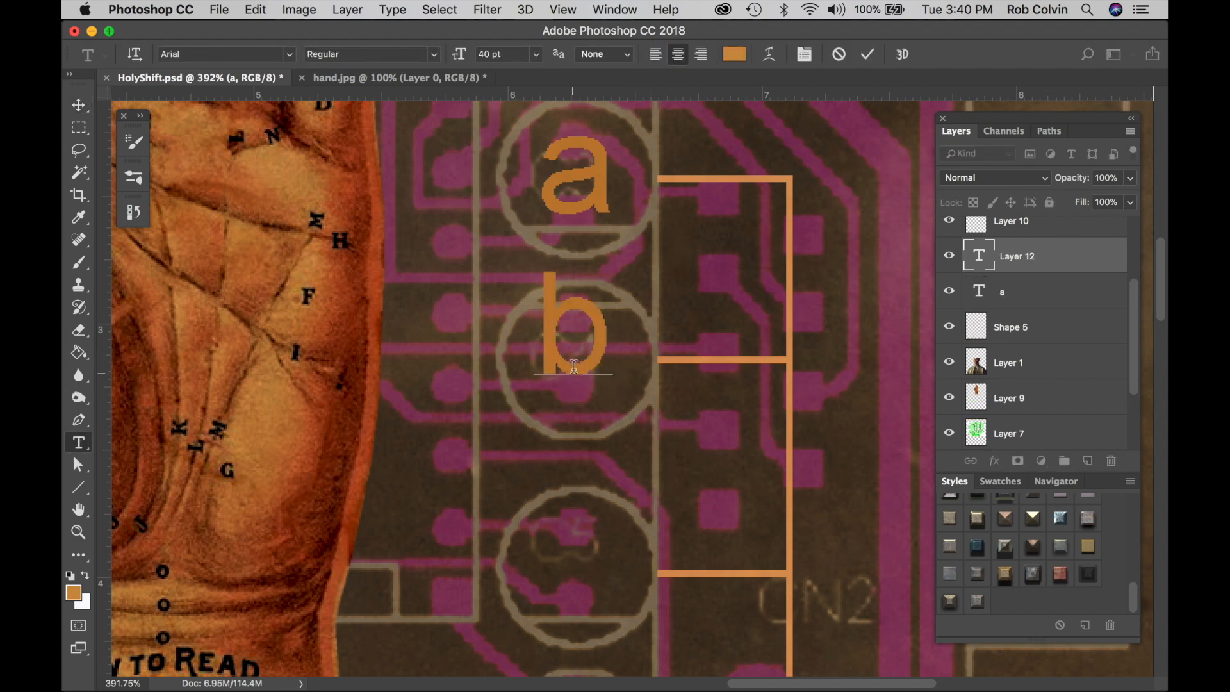
left_click(78, 105)
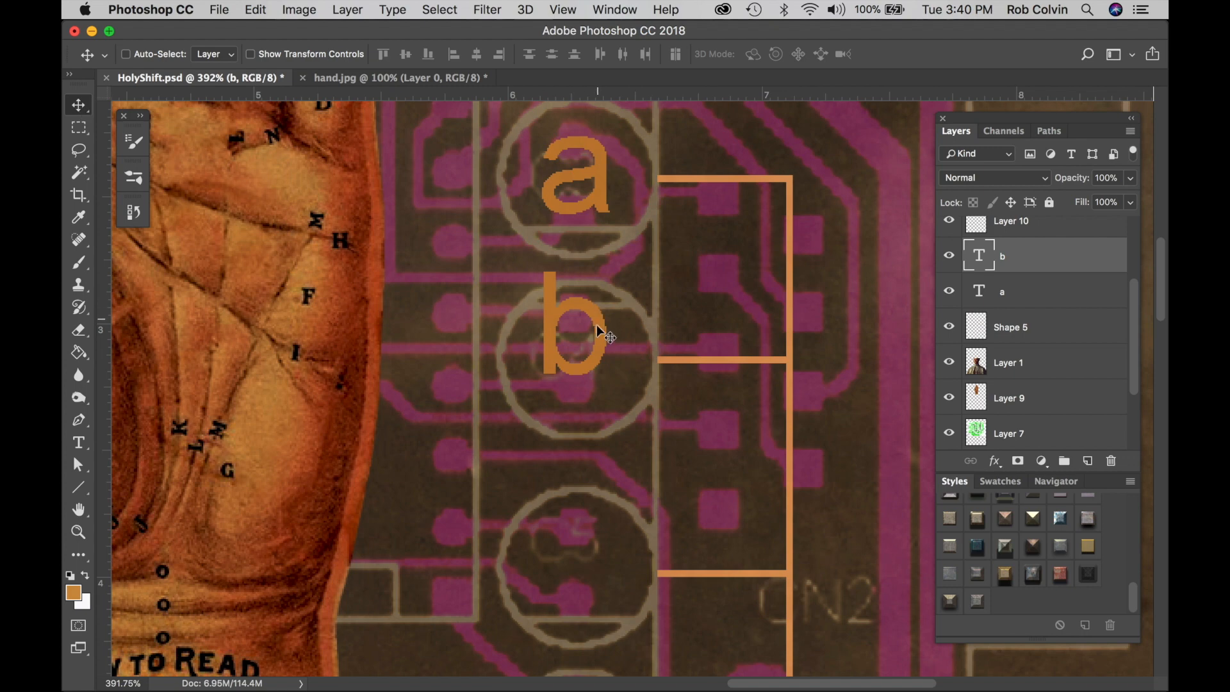
left_click_drag(596, 325, 599, 361)
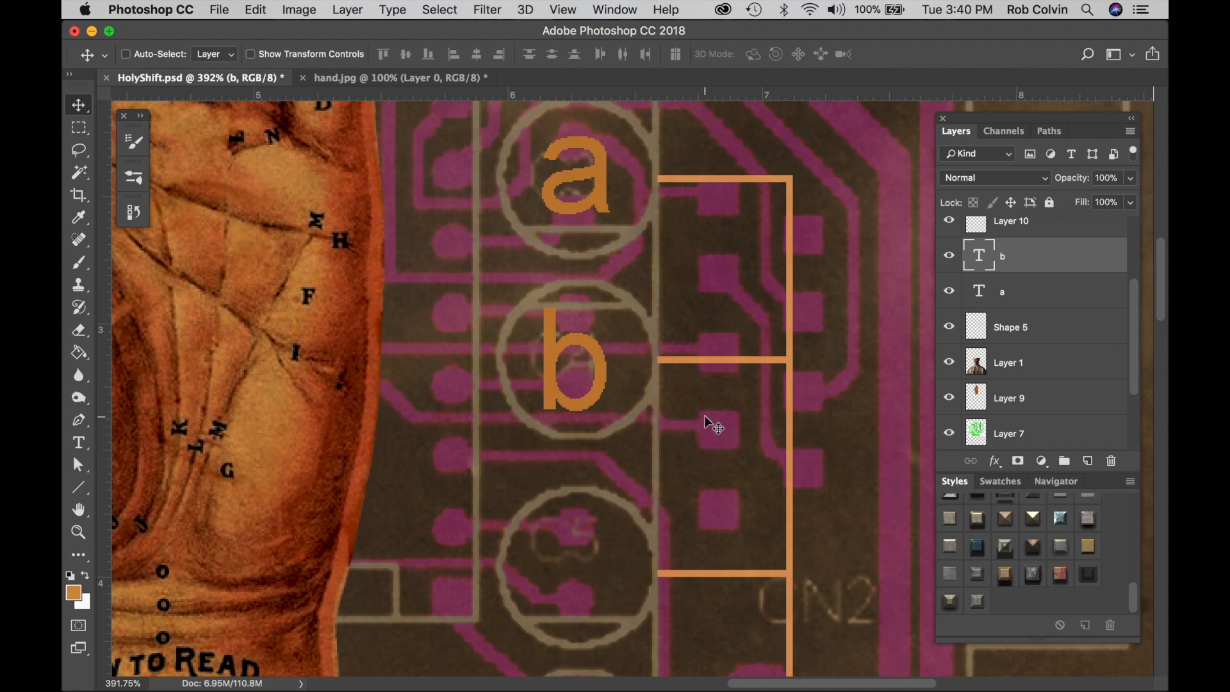
Add an orange letter "c" in 40 pt Arial and center it inside the circuit circle below the "b"
key("t")
left_click(577, 572)
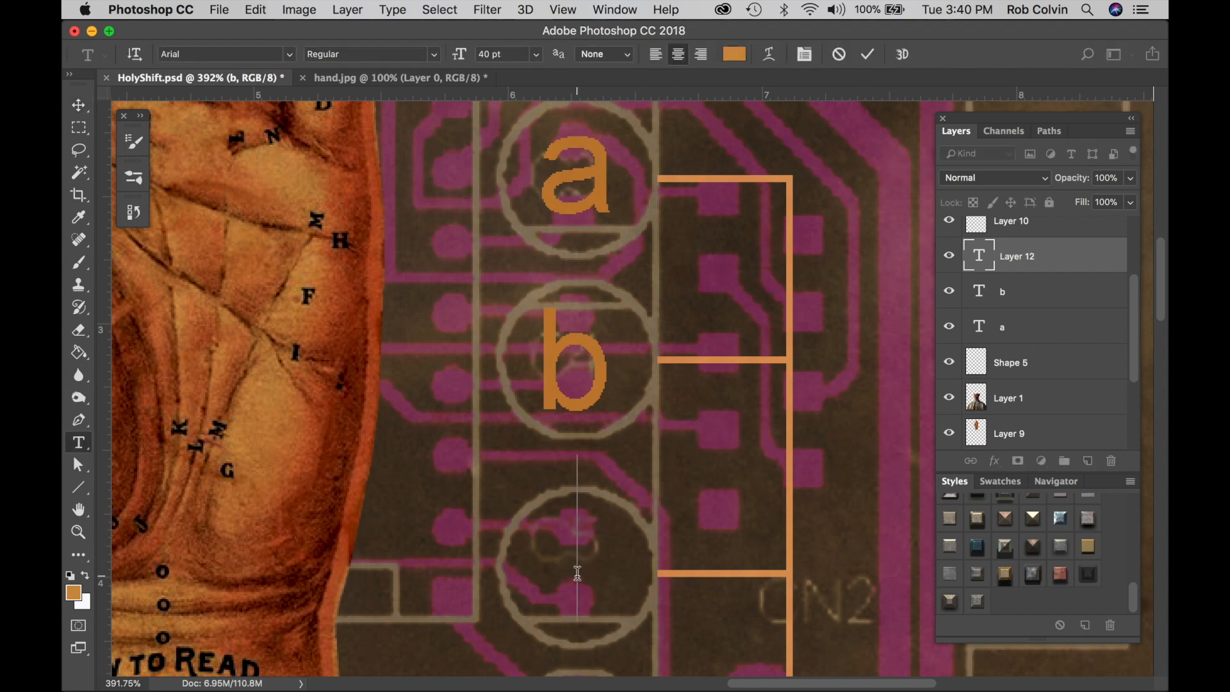
type("c")
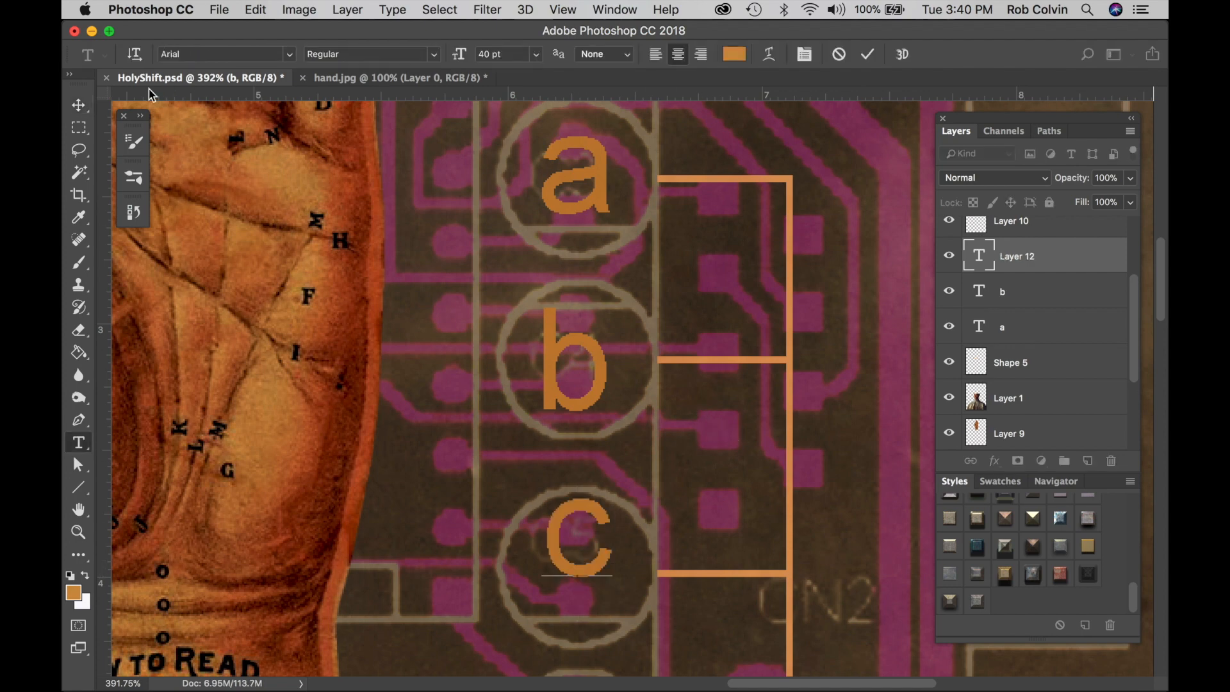
left_click(78, 104)
left_click_drag(554, 513, 551, 543)
key("z")
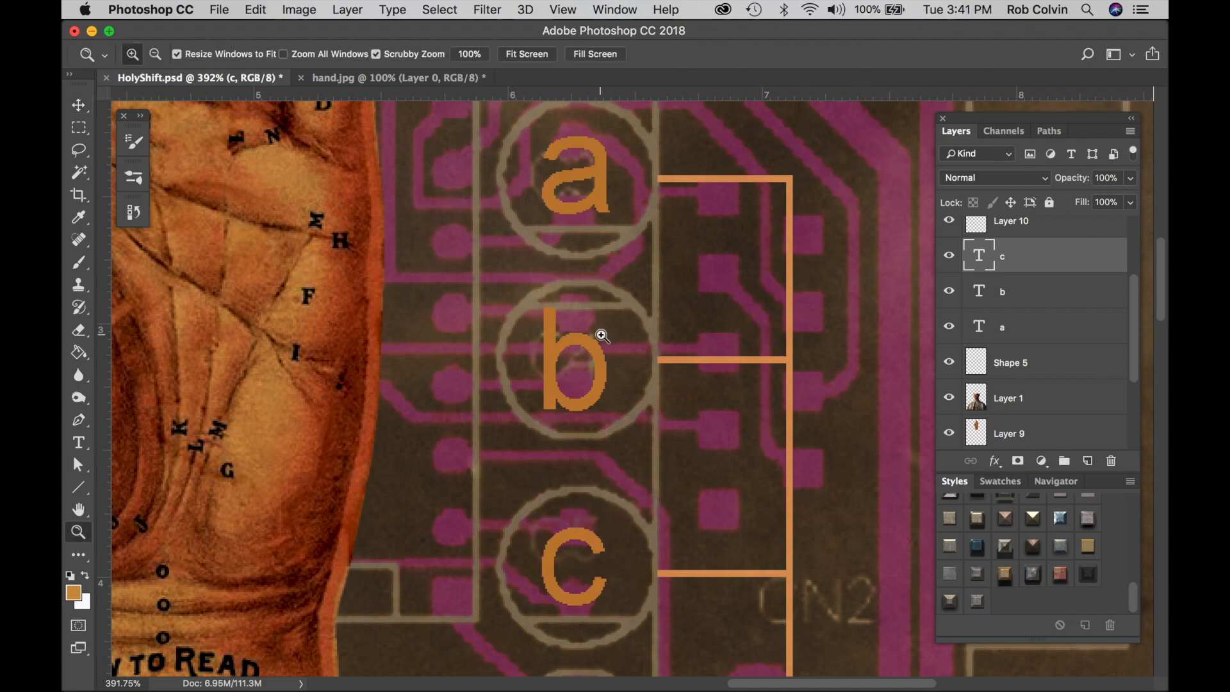
left_click_drag(708, 365, 586, 359)
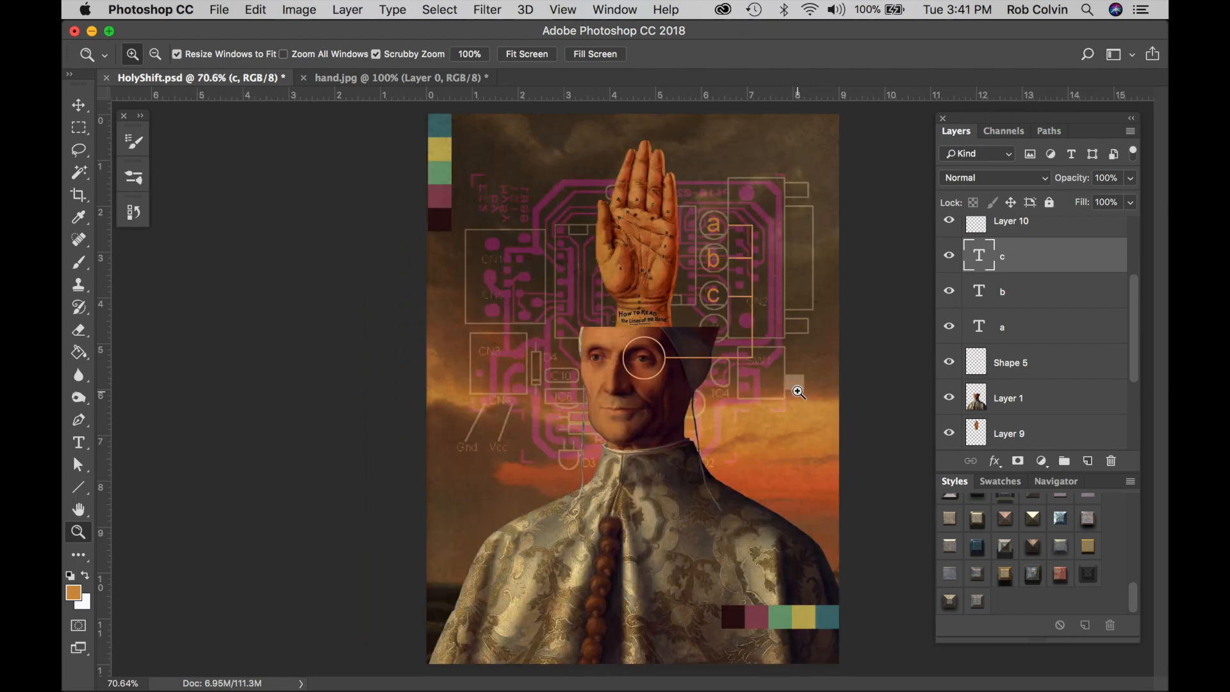
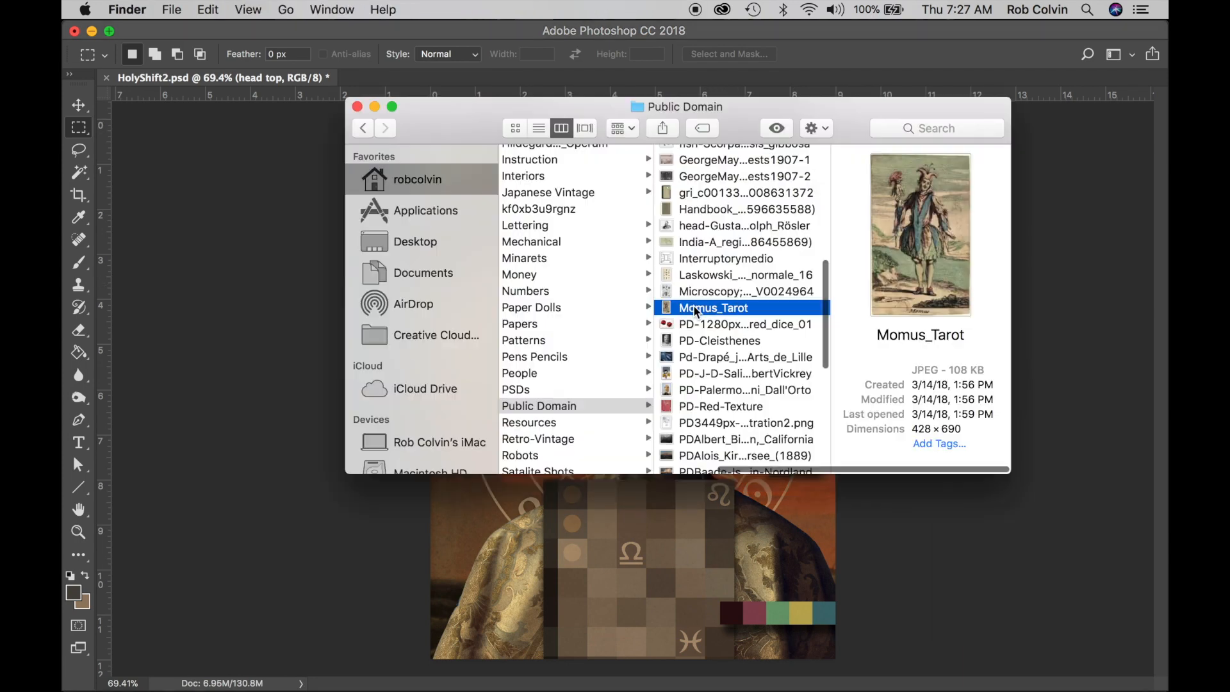
Open the Momus_Tarot image from the Public Domain folder with Adobe Photoshop CC 2018
right_click(697, 312)
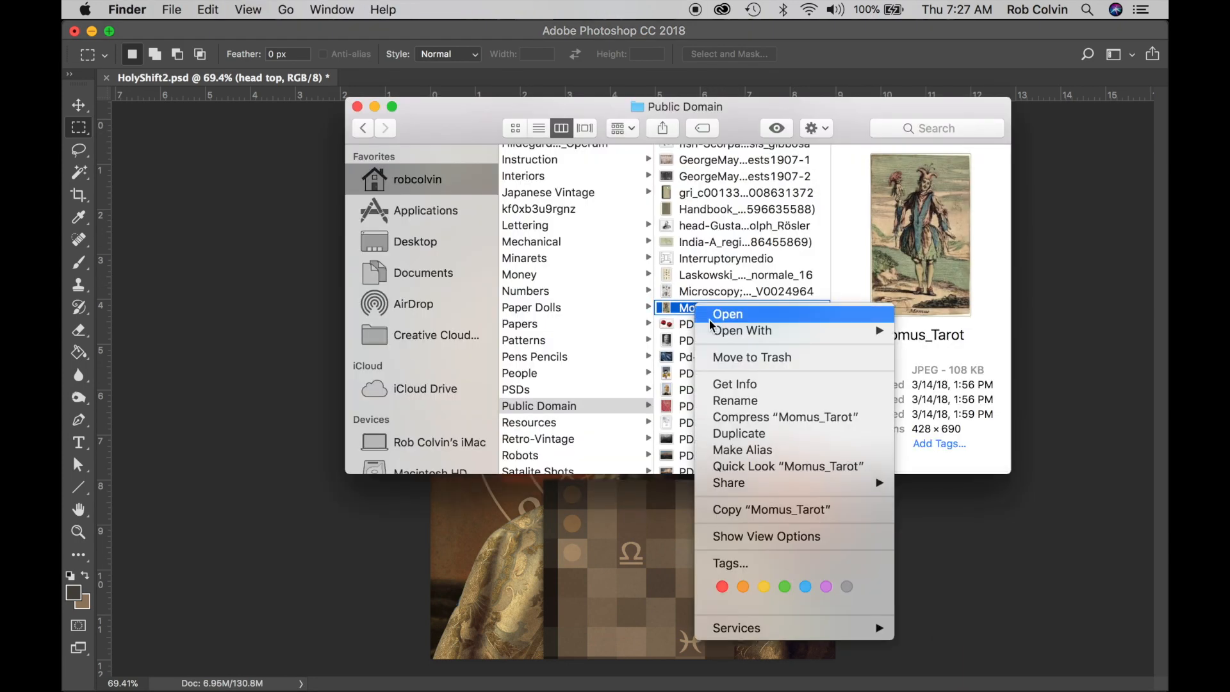
mouse_move(801, 330)
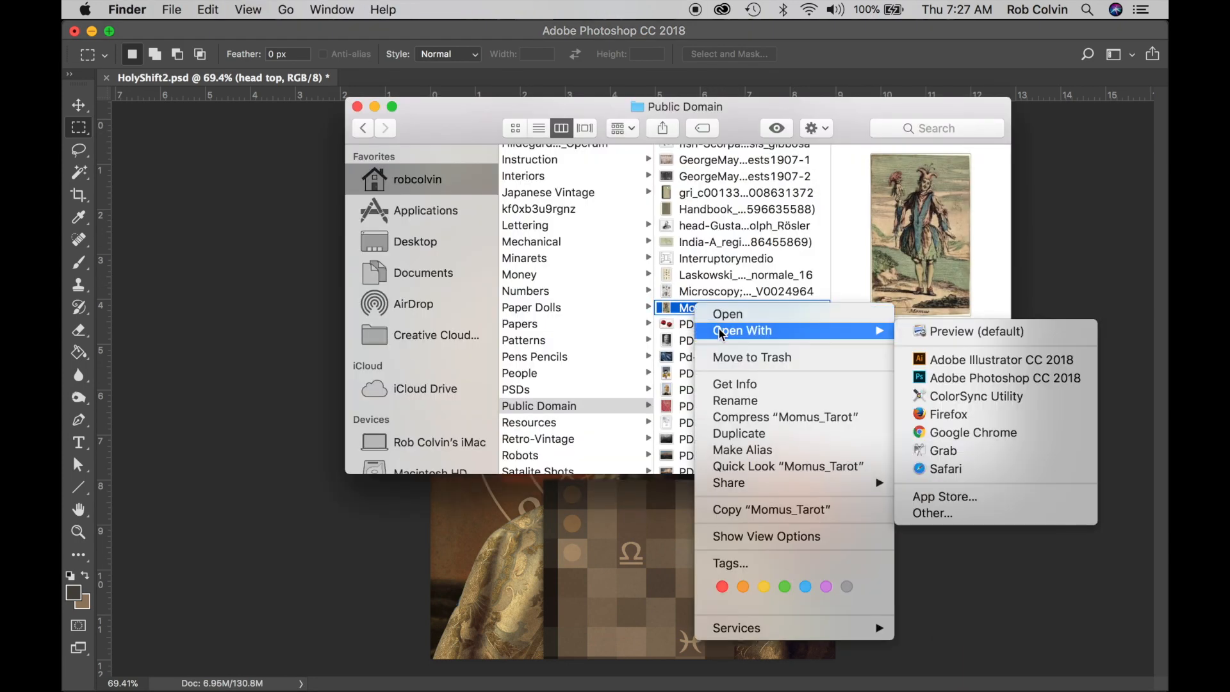
left_click(945, 377)
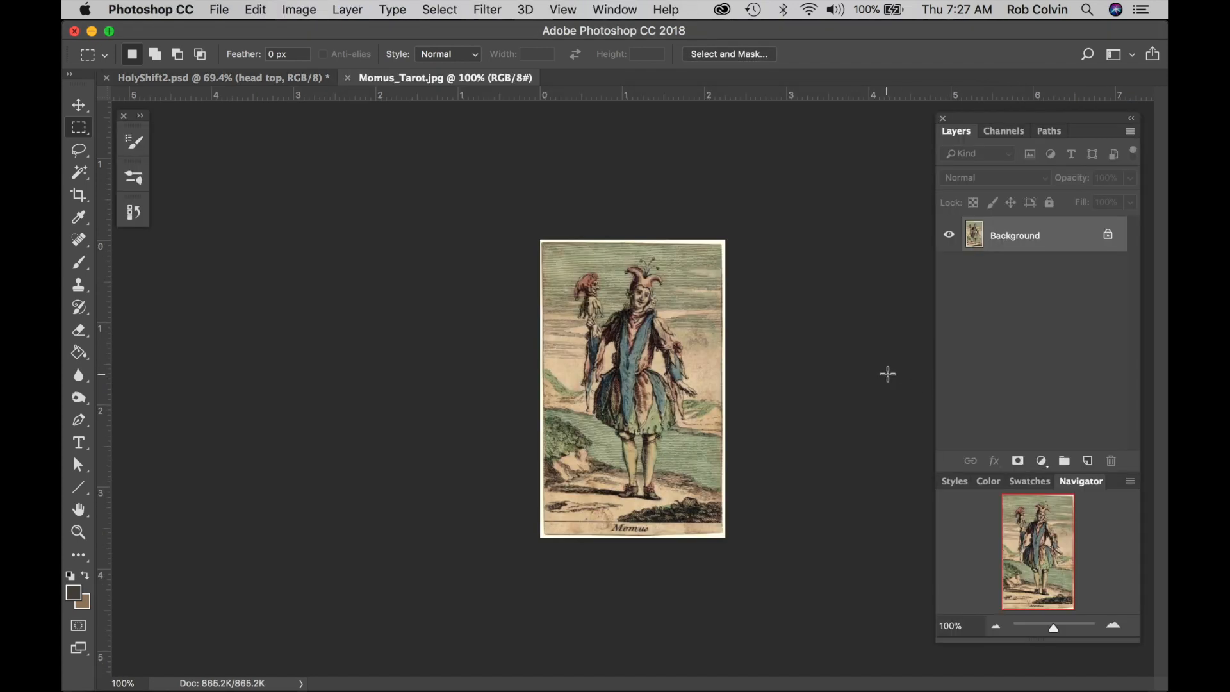
Copy the entire Momus_Tarot image and paste it into the HolyShift2.psd collage as a new layer
key("super+a")
left_click(282, 79)
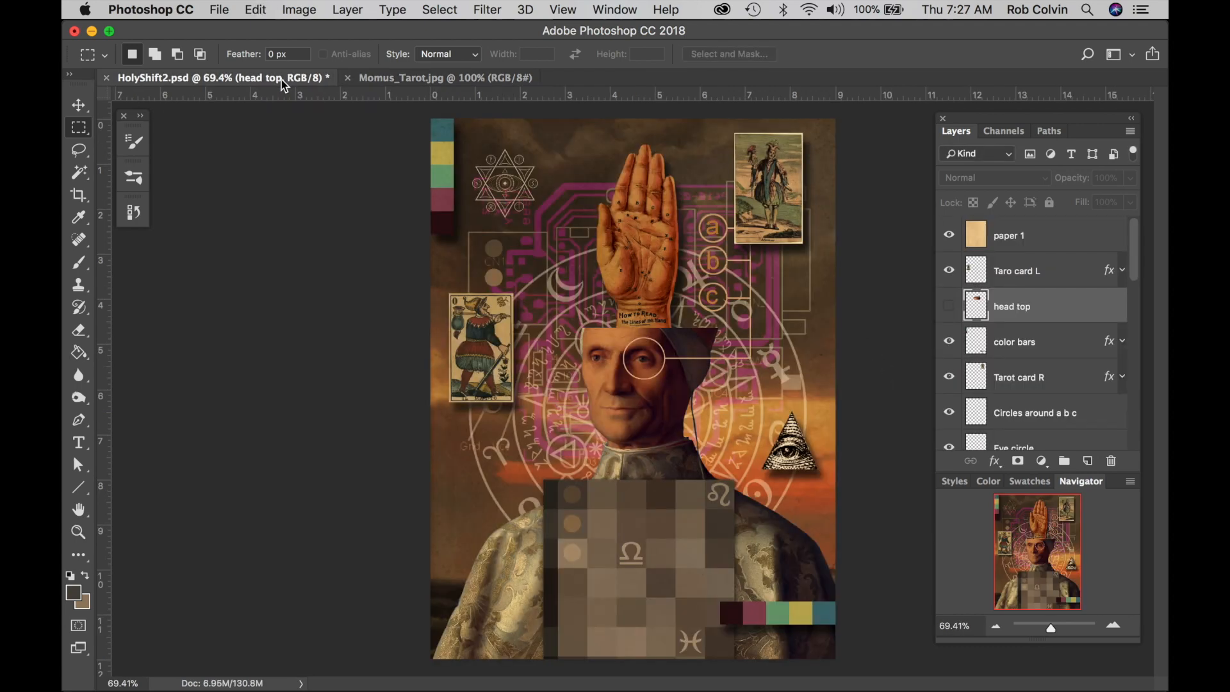
key("super+v")
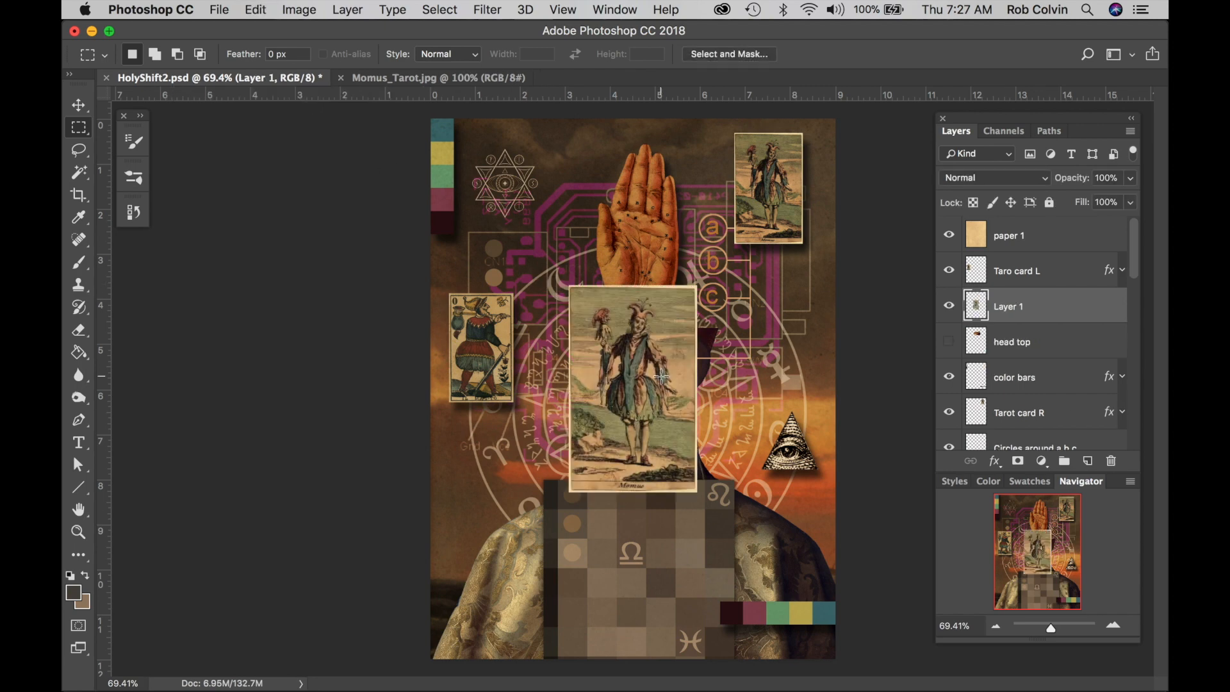
Scale the pasted Momus card to about 54%, fit it exactly over the existing Momus card, and hide the Tarot card R layer
key("super+t")
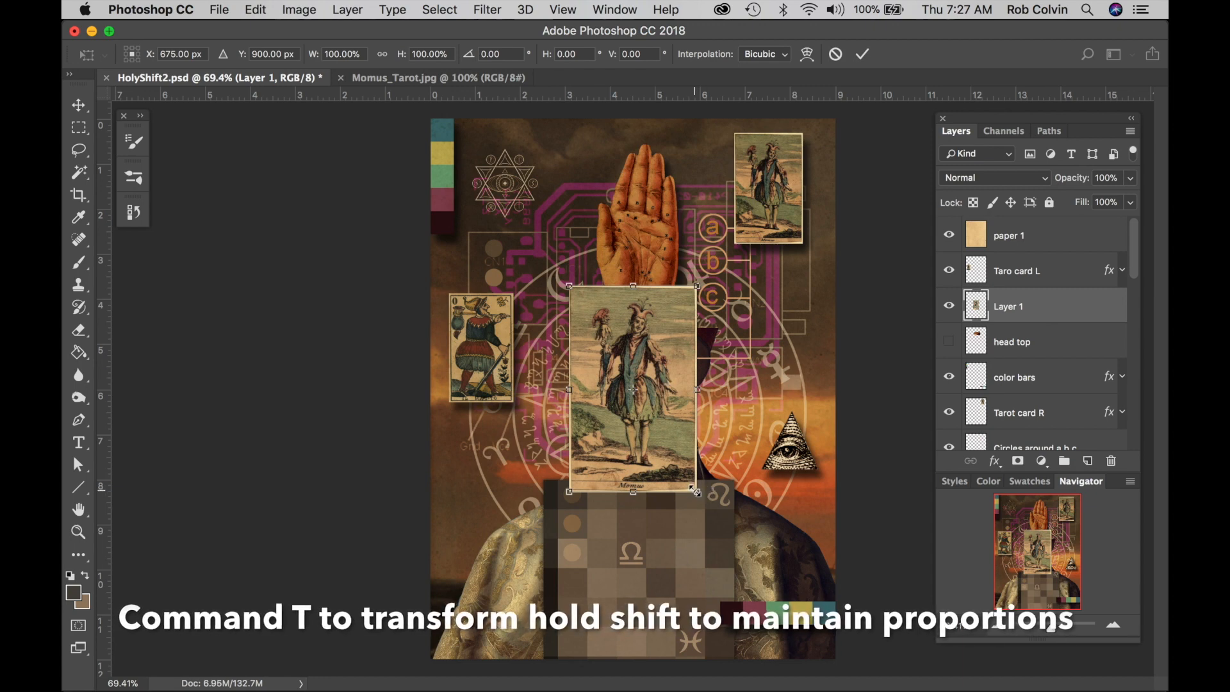
left_click_drag(697, 491, 770, 223)
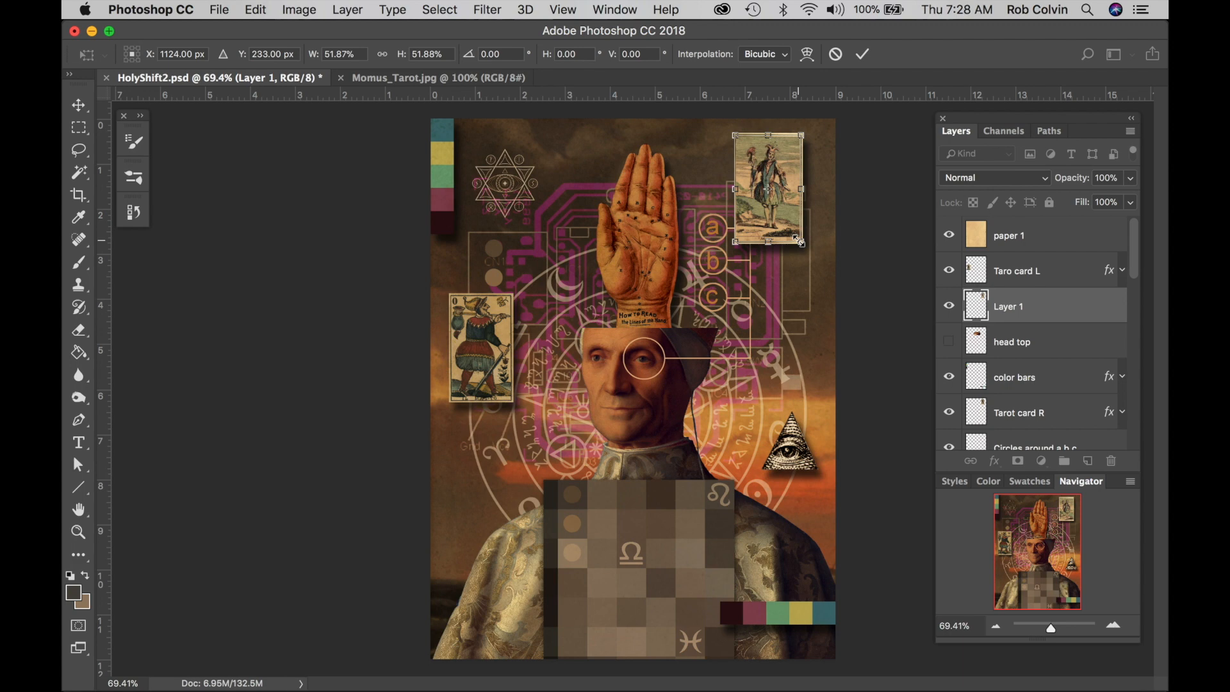
left_click_drag(801, 243, 801, 245)
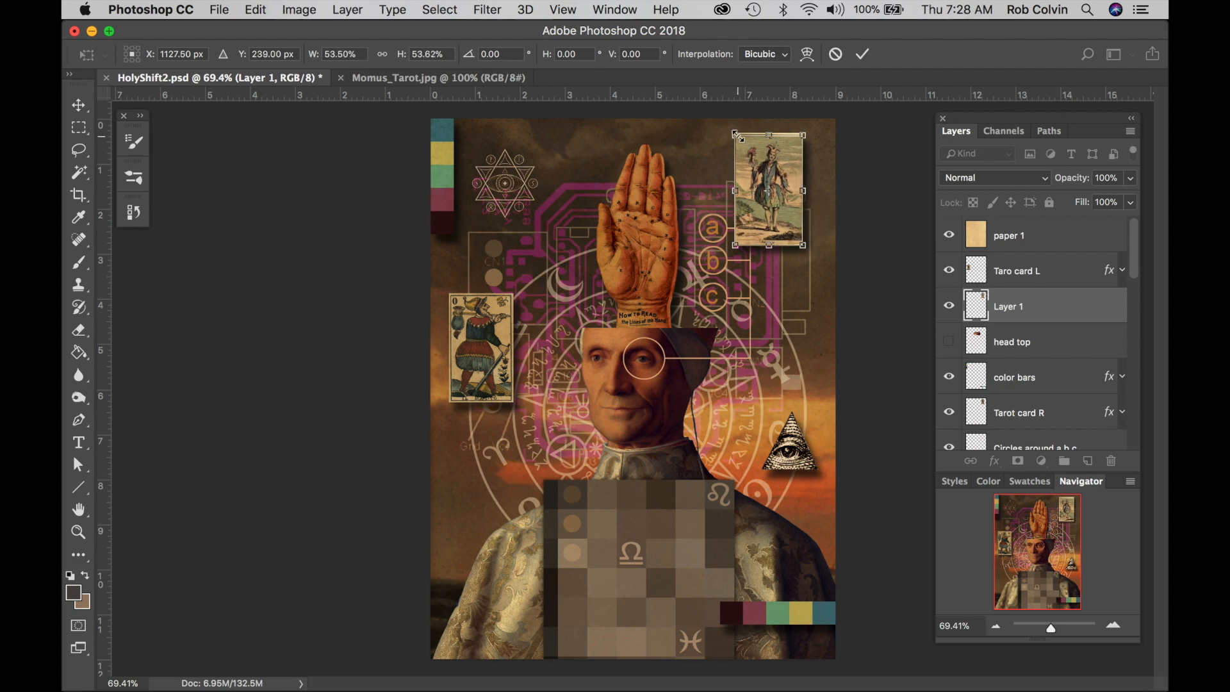
left_click_drag(729, 129, 732, 131)
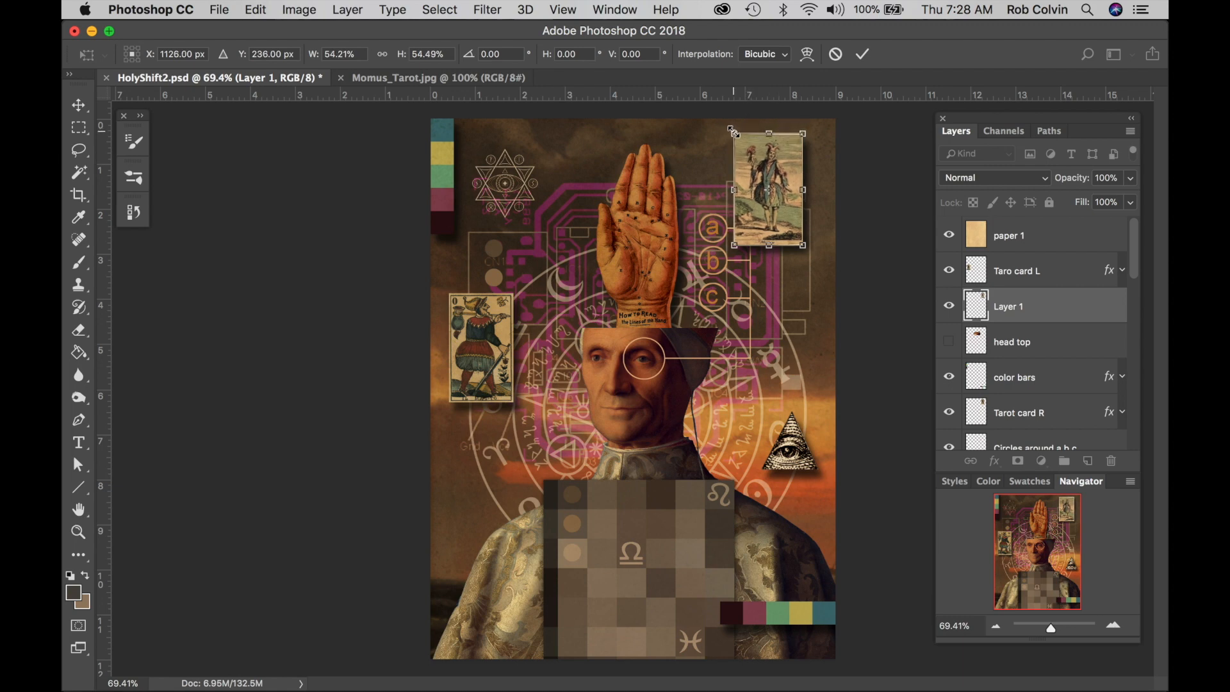
key("Return")
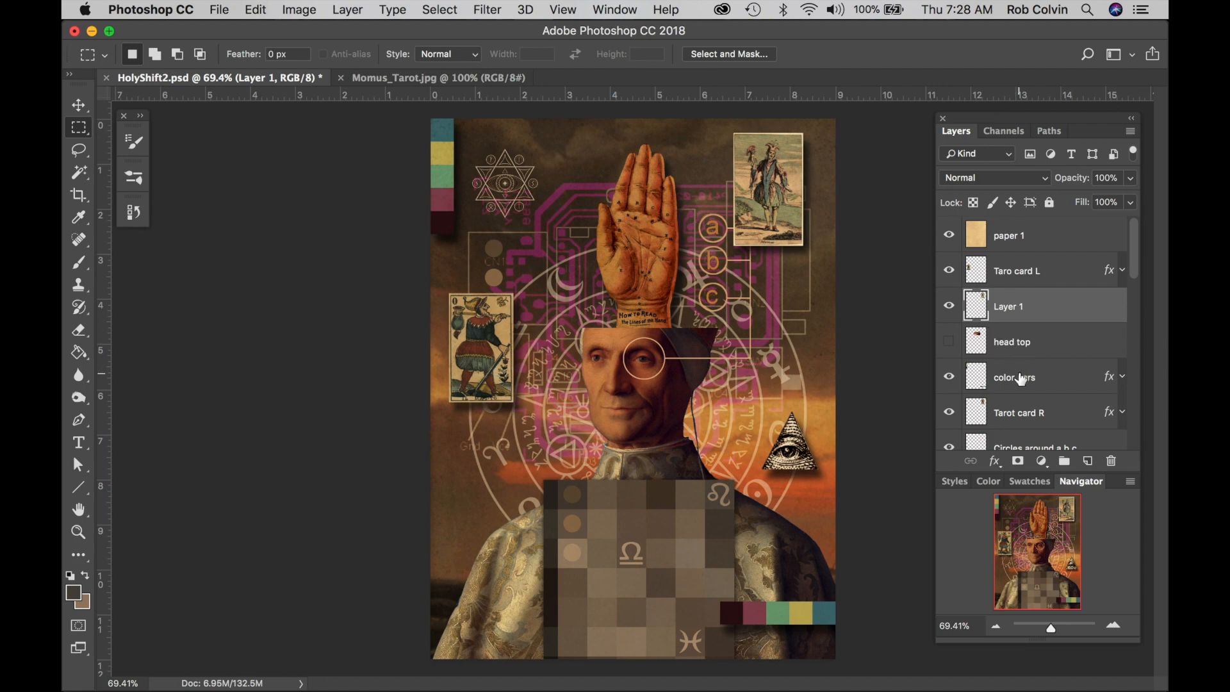
left_click(949, 412)
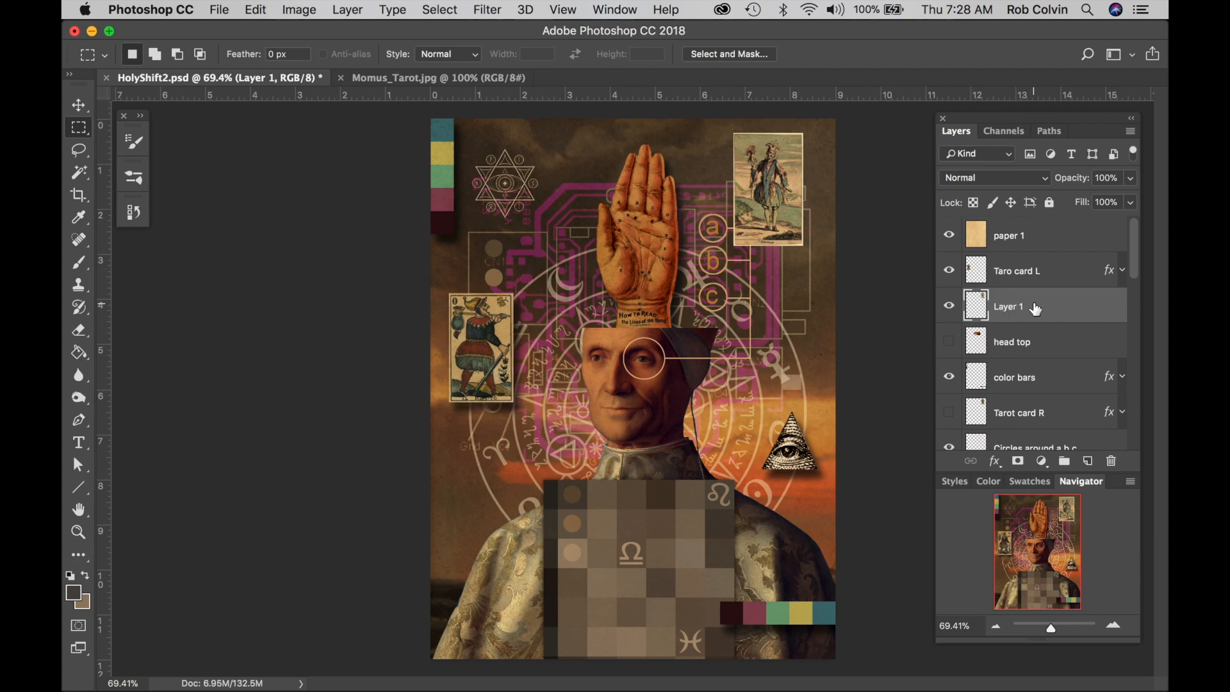
Darken the Momus card by merging into Layer 1 a duplicate of it set to Multiply at 52% opacity
key("super+j")
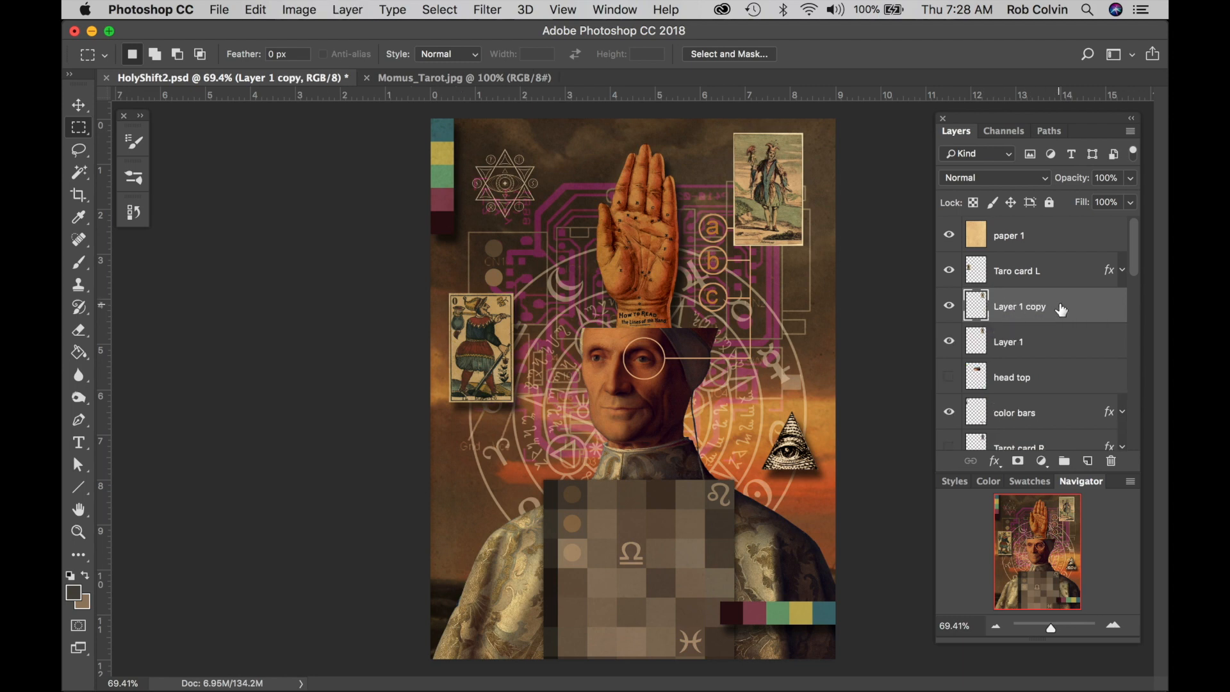
left_click(1045, 179)
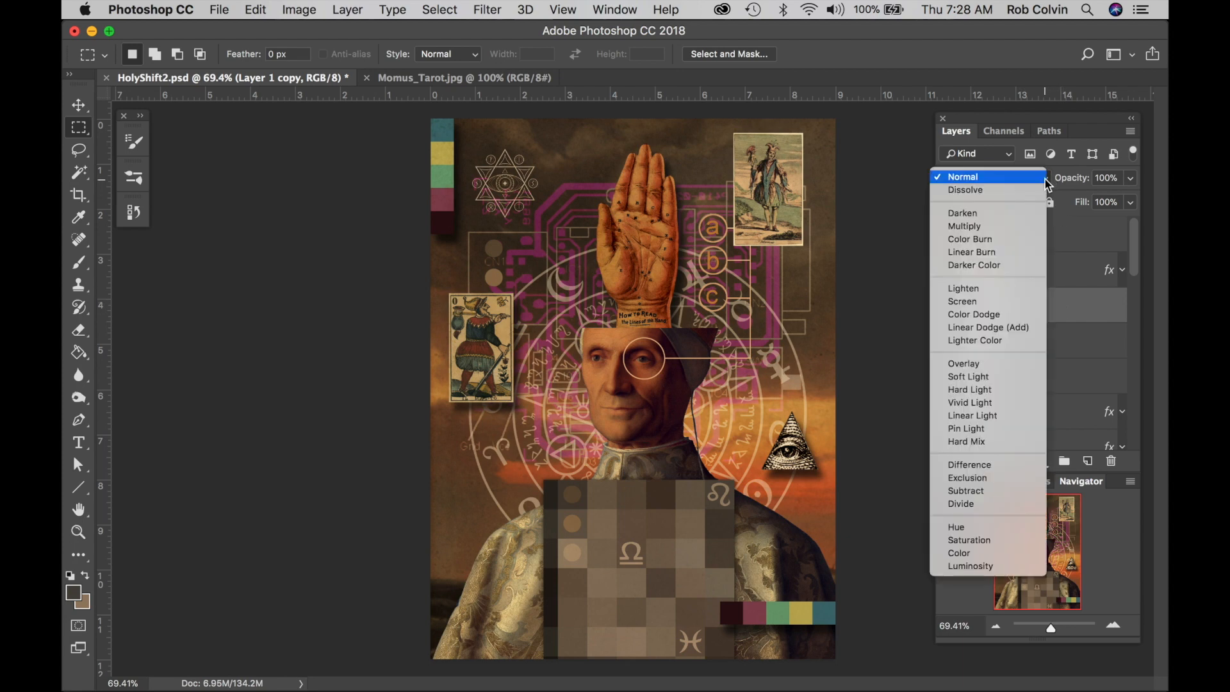
left_click(997, 229)
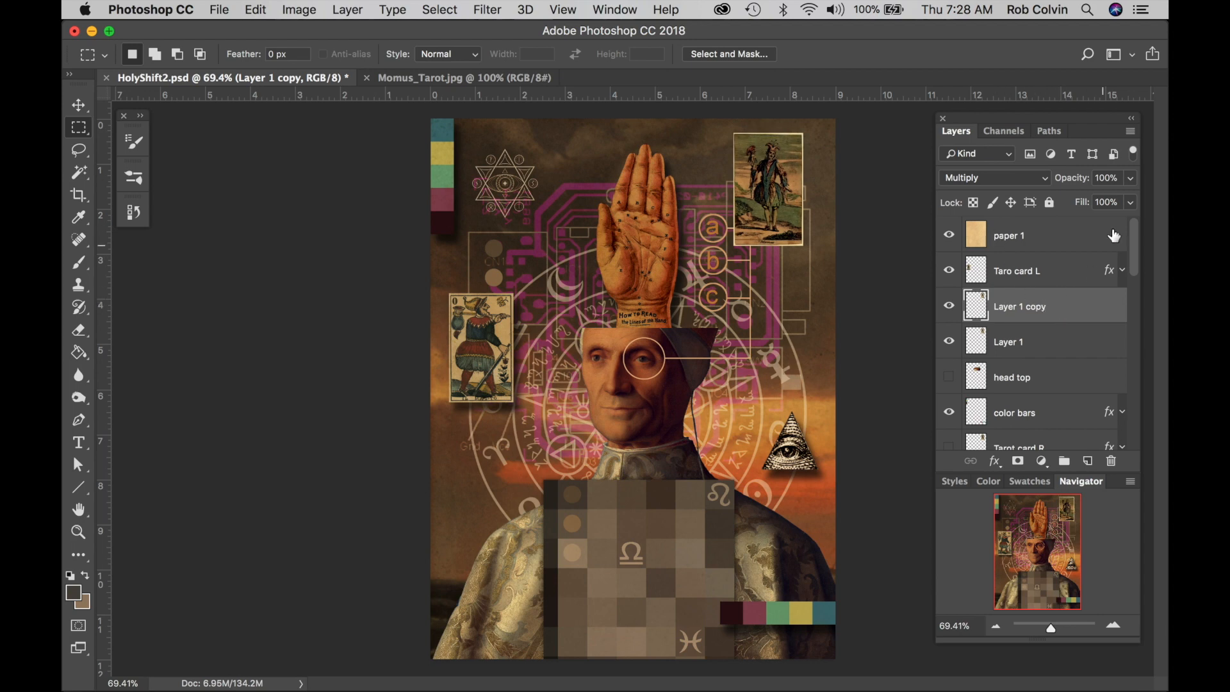
left_click(1132, 180)
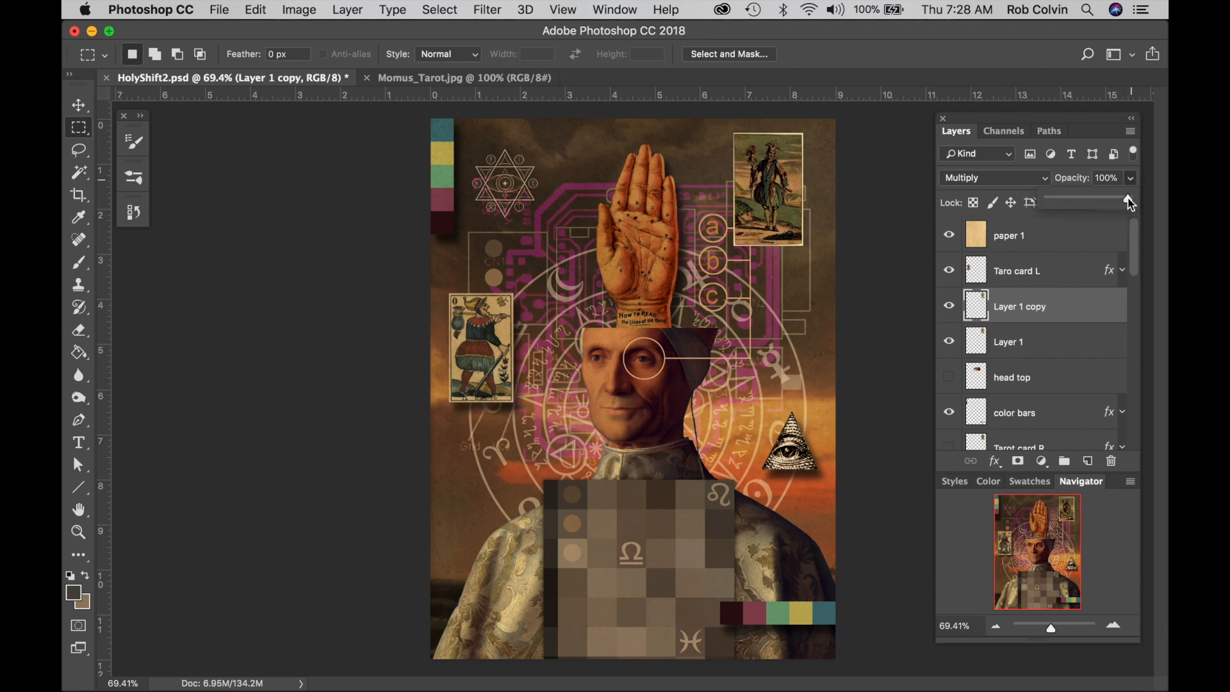
left_click_drag(1129, 203, 1090, 197)
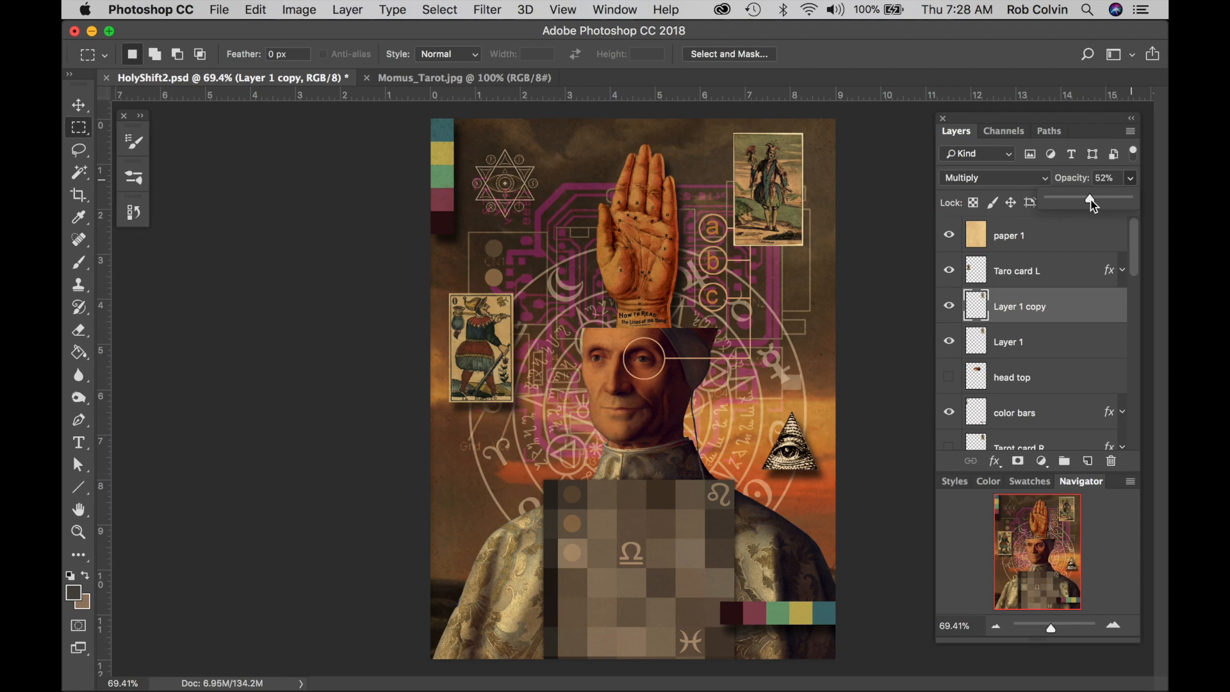
left_click(1041, 314)
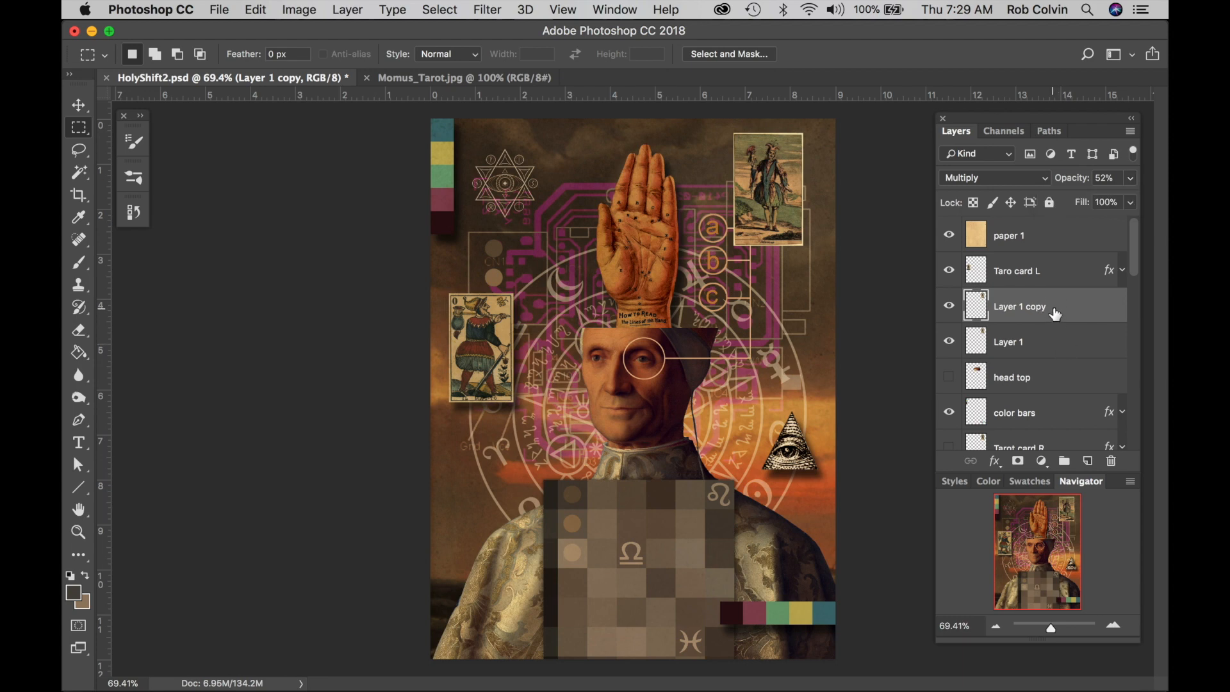
key("super+e")
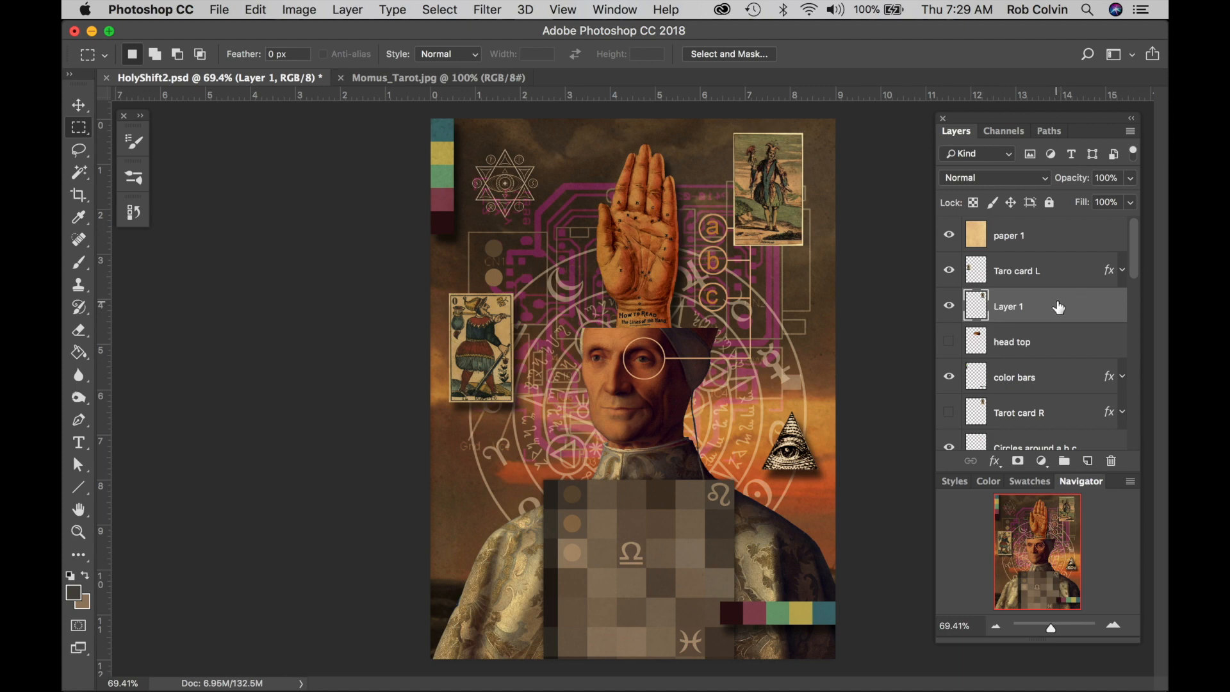
Add a drop shadow to the Momus card with 79% opacity, 16 px distance and an enlarged blur size
double_click(1059, 307)
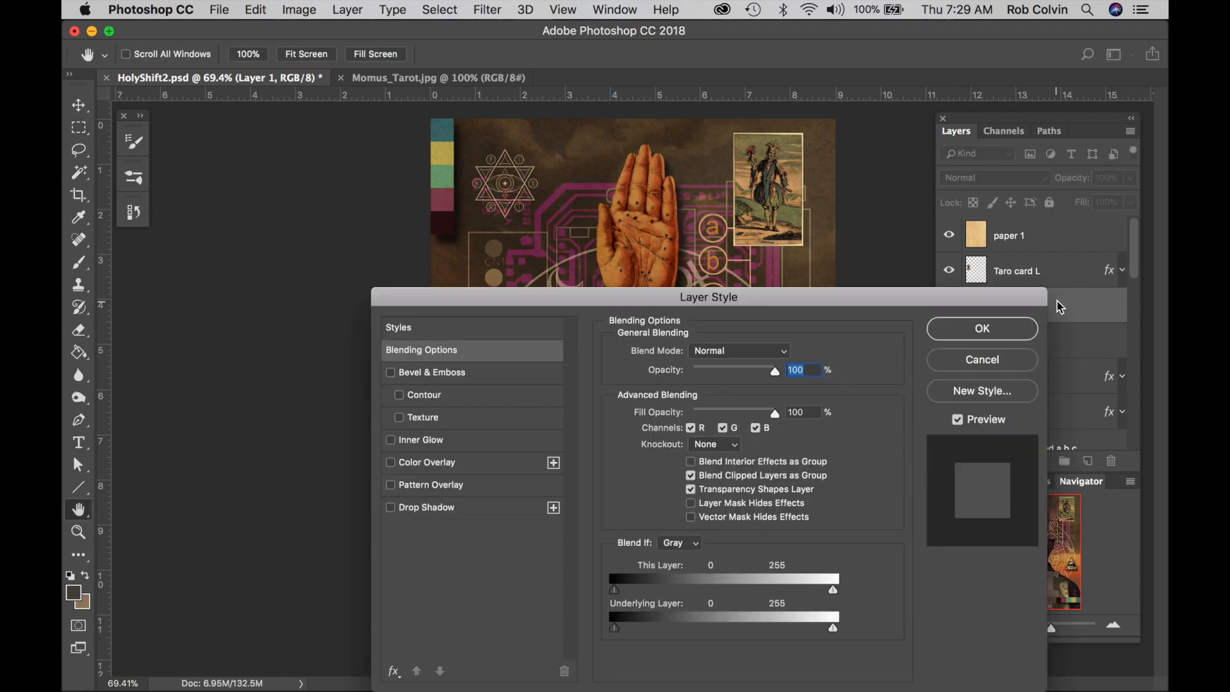
left_click(391, 508)
left_click(460, 513)
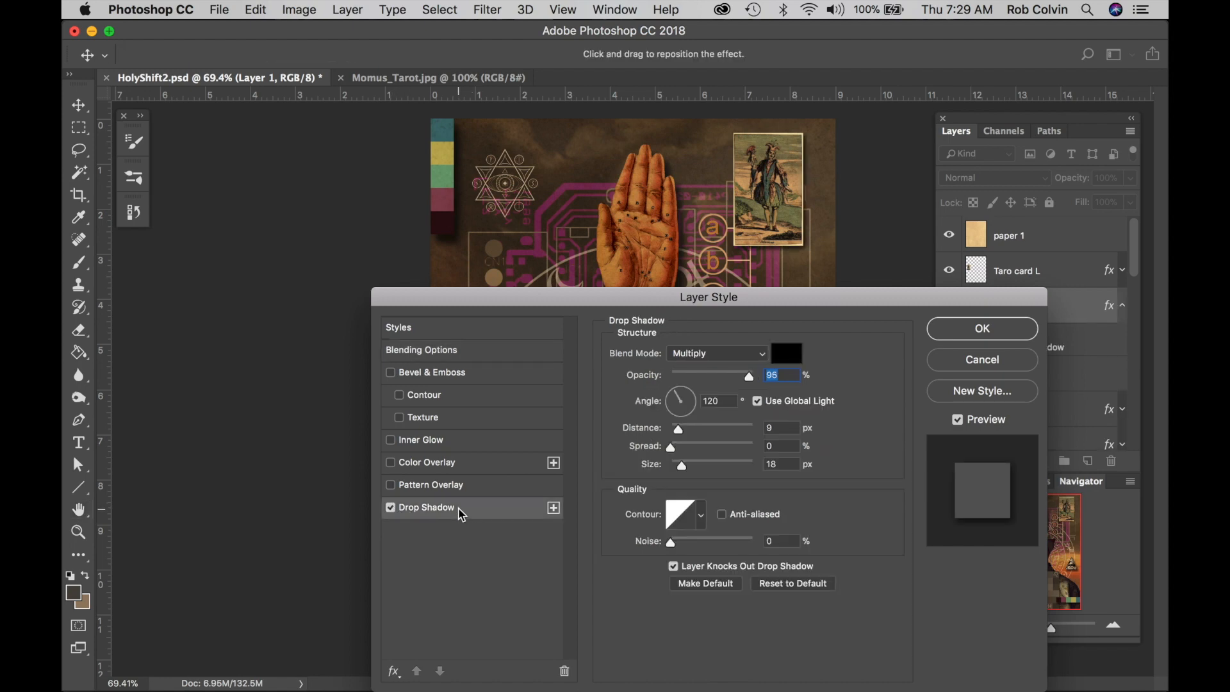
left_click(686, 429)
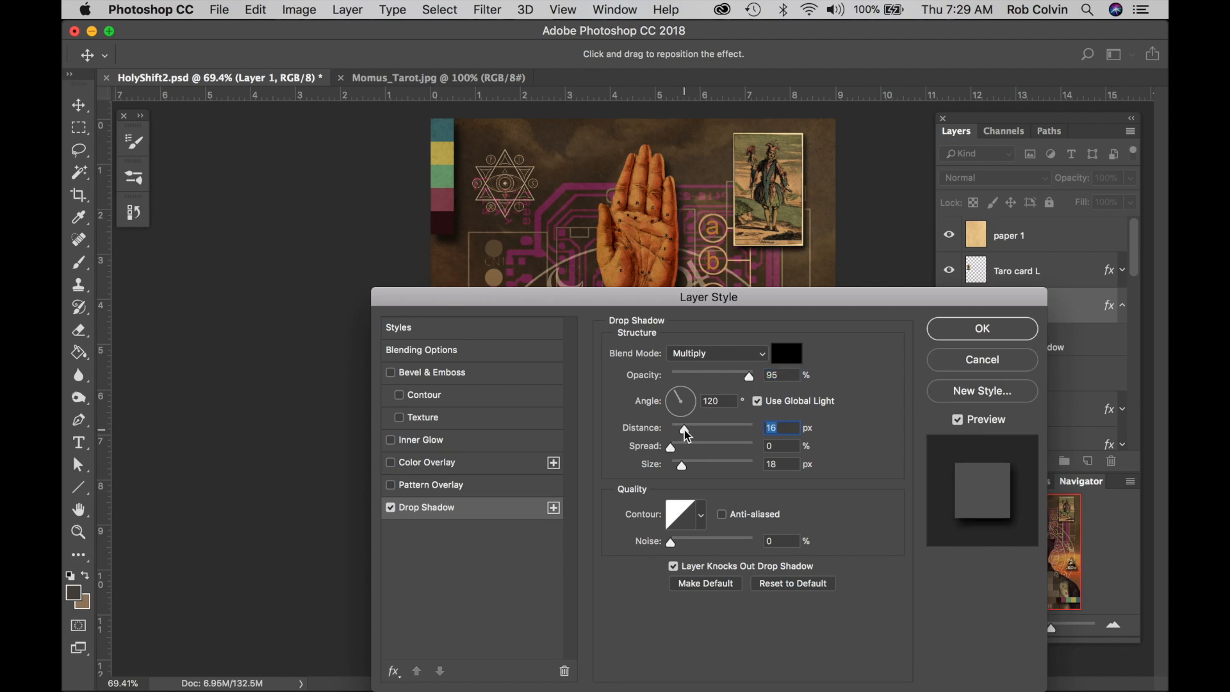
left_click(683, 467)
left_click_drag(685, 473, 690, 473)
left_click_drag(749, 377, 736, 380)
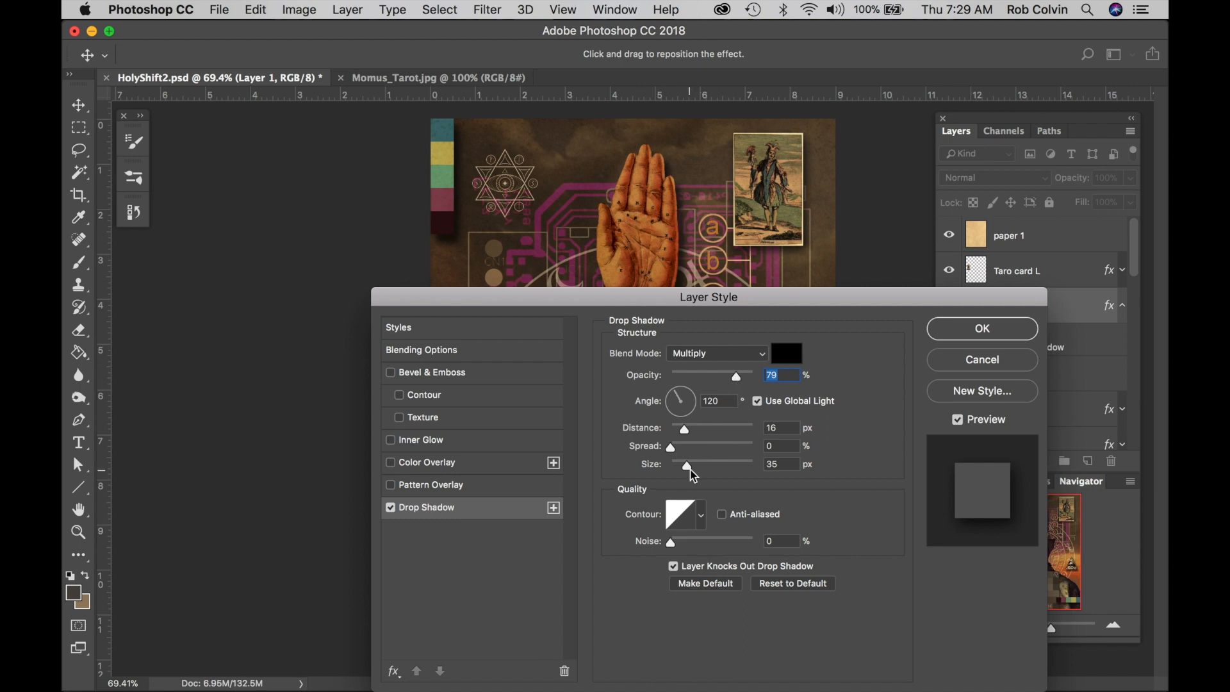
left_click_drag(687, 466, 692, 434)
left_click(979, 330)
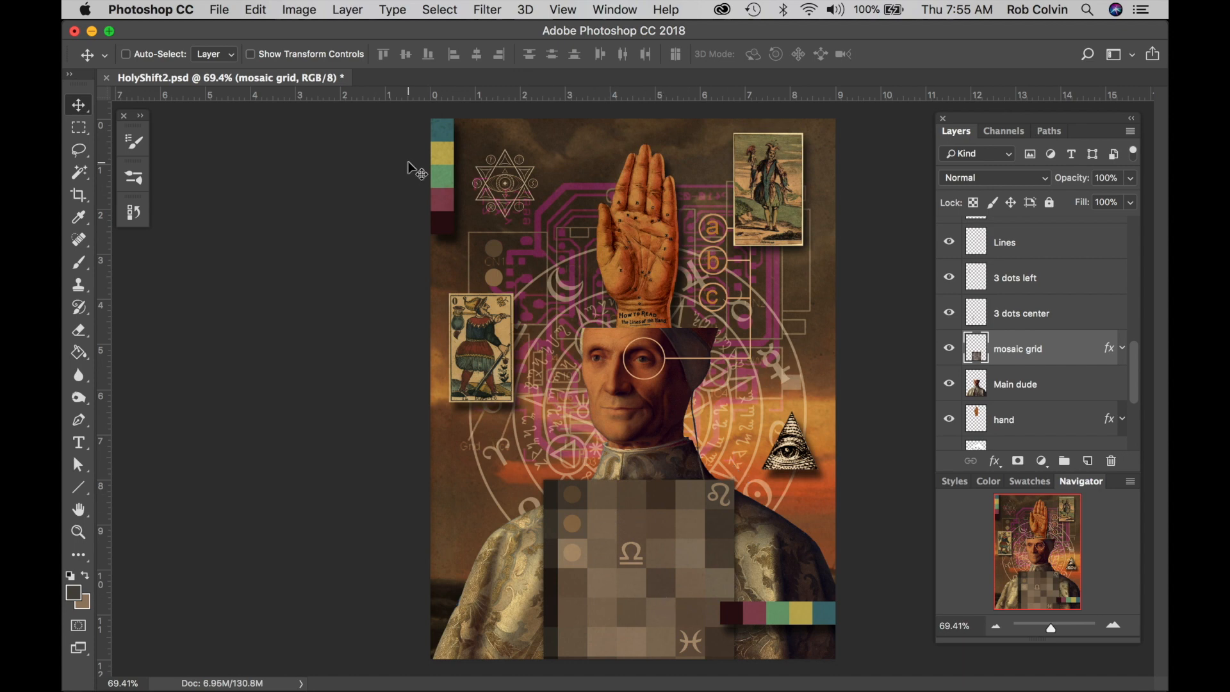
Open the recent file 18004012.finalssmallTheAlphabet.jpg
left_click(234, 13)
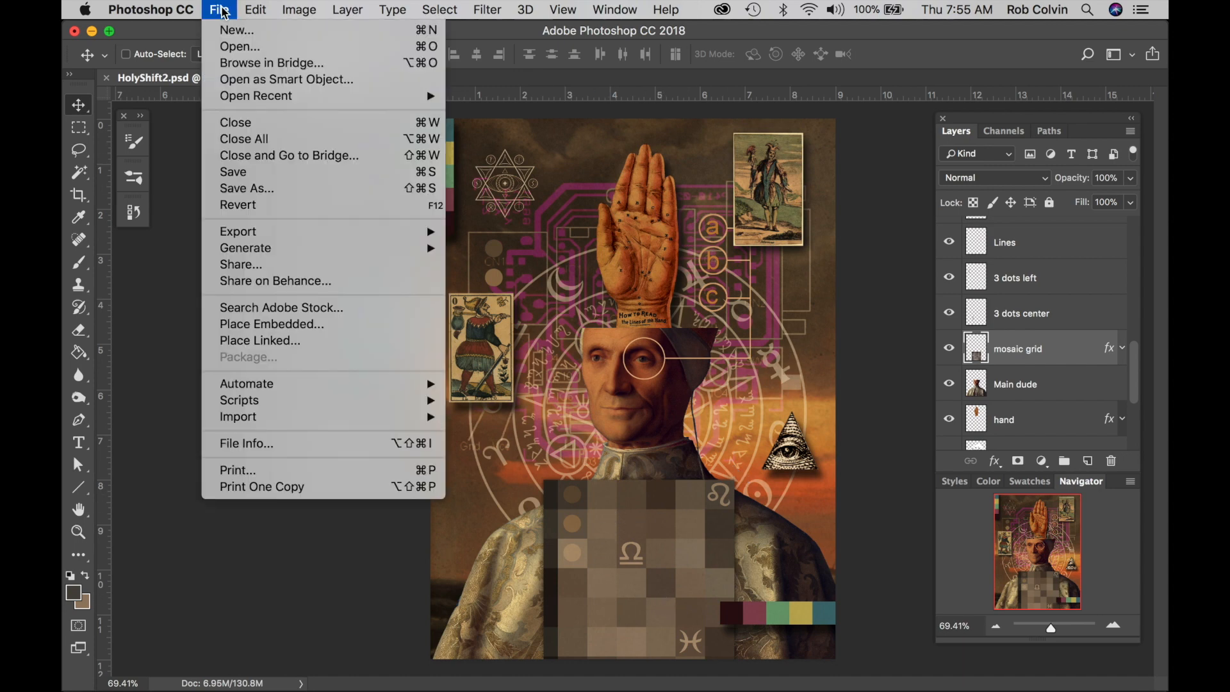
mouse_move(248, 95)
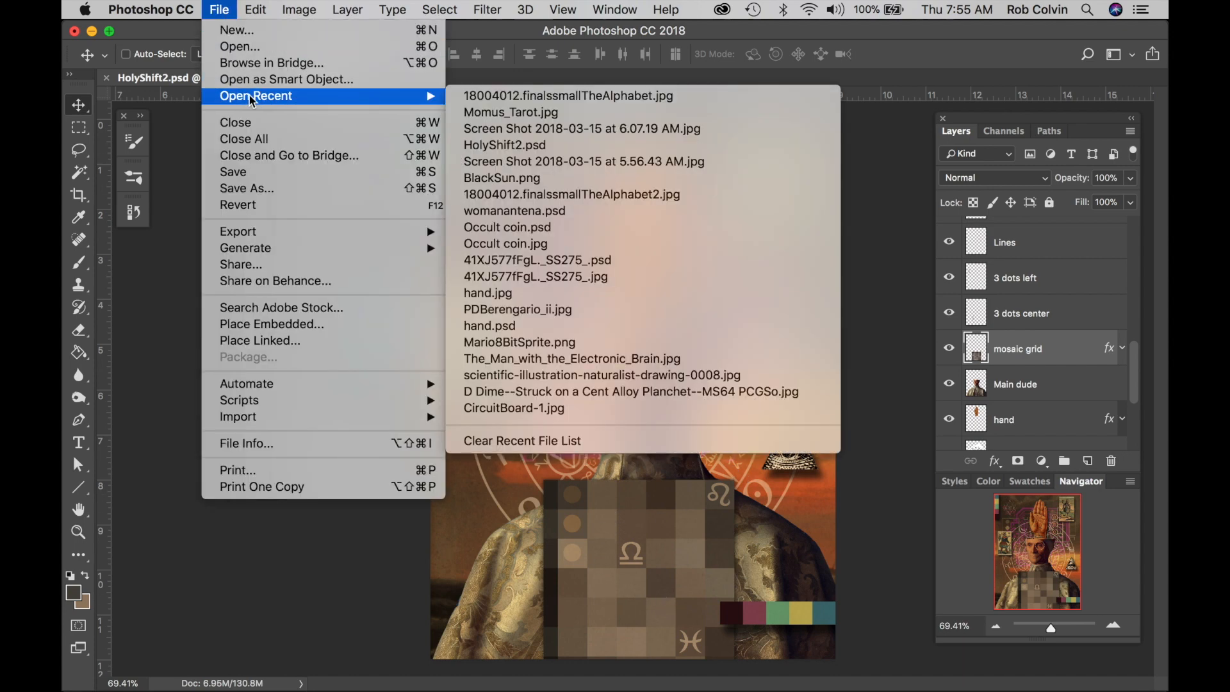
left_click(535, 102)
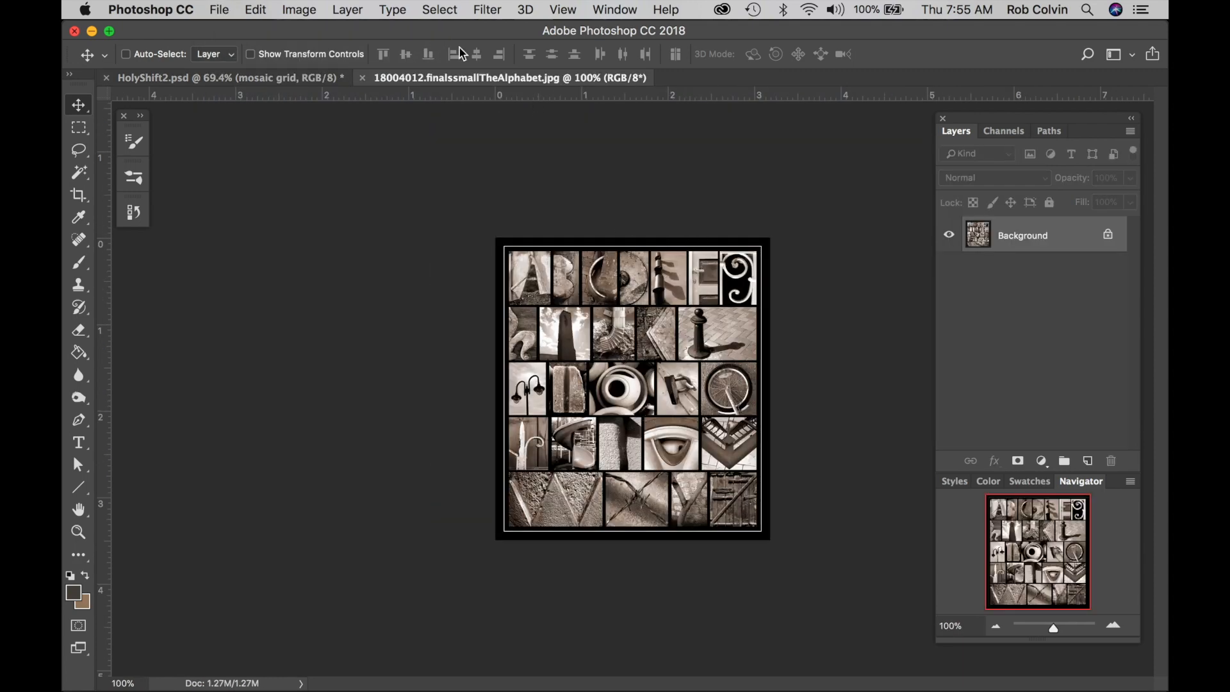
Apply the Mosaic filter to the alphabet image with a cell size of 98 square
left_click(487, 10)
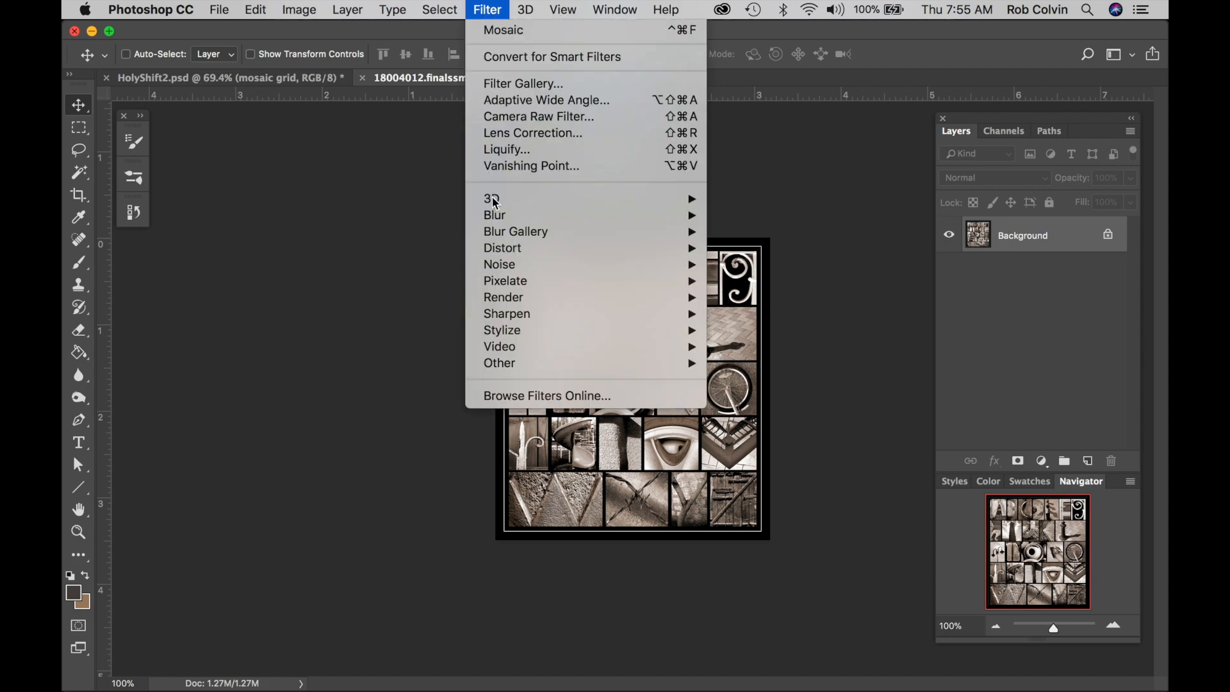
mouse_move(494, 285)
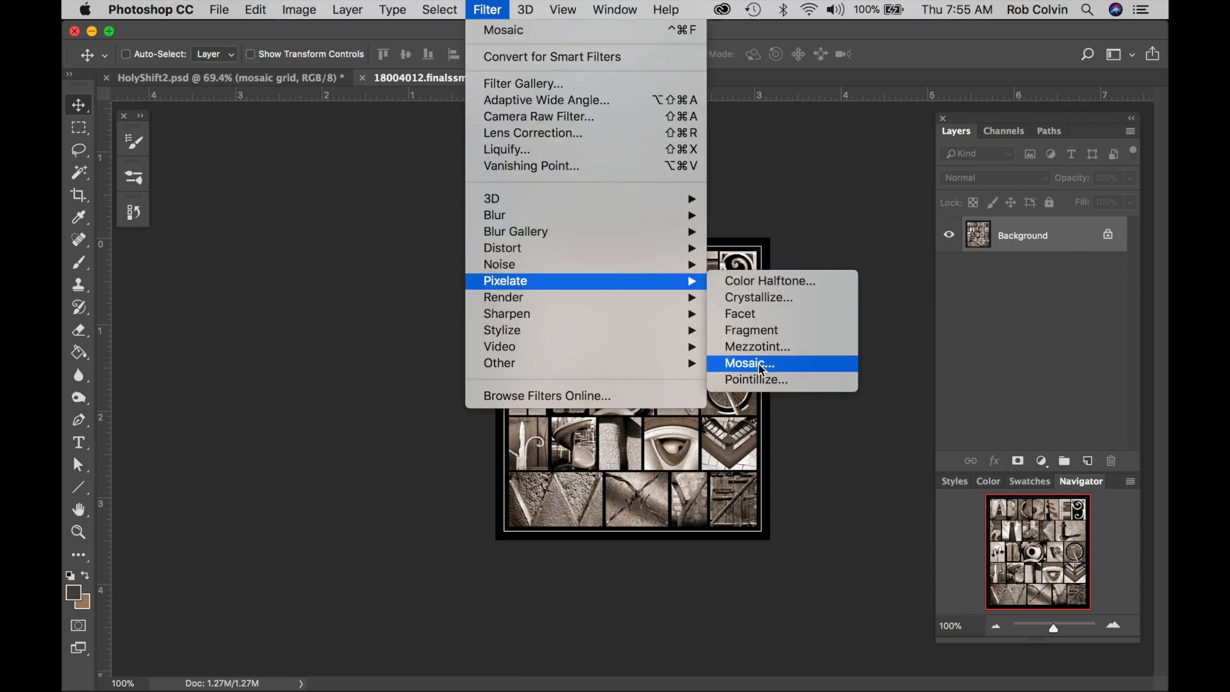
left_click(798, 371)
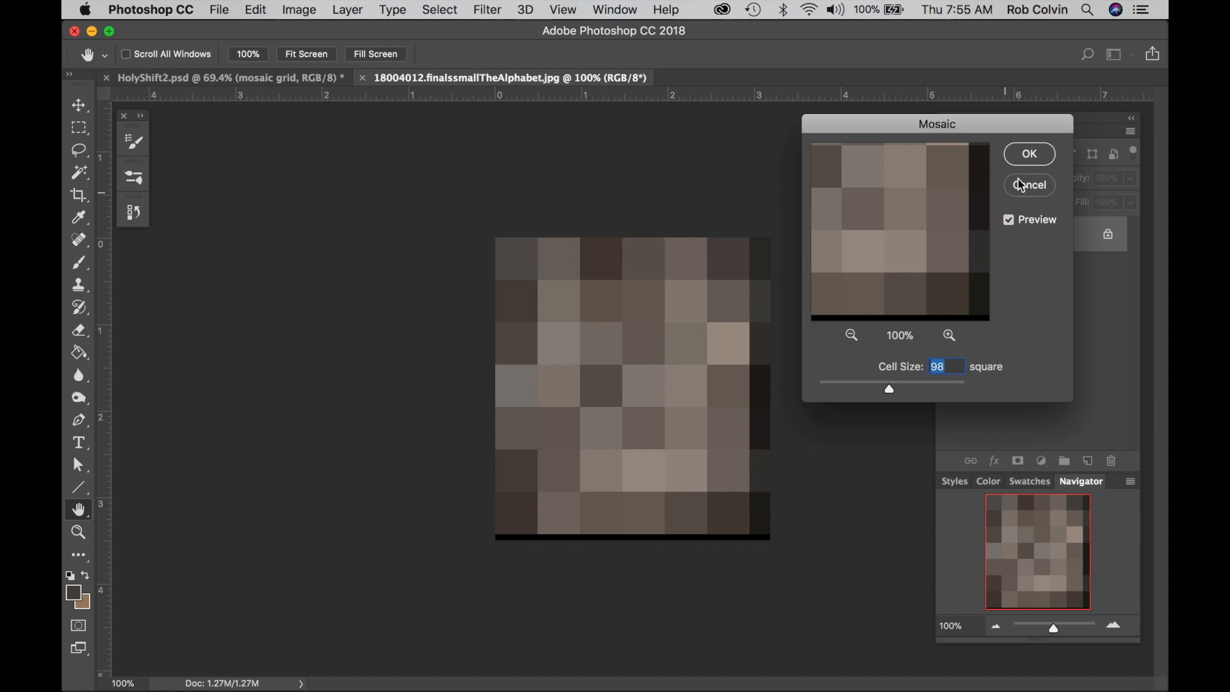
left_click(1034, 157)
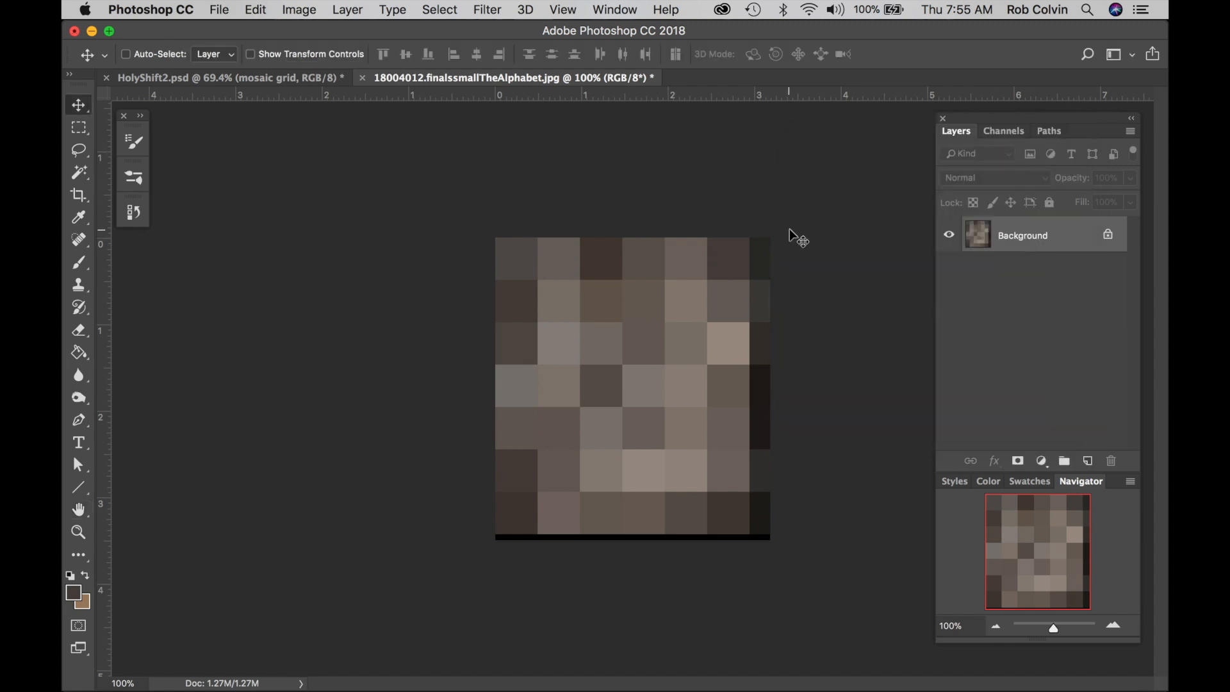
Copy the entire mosaic image into HolyShift2.psd above the mosaic grid layer and position it over the existing chest mosaic
key("super+a")
left_click(321, 78)
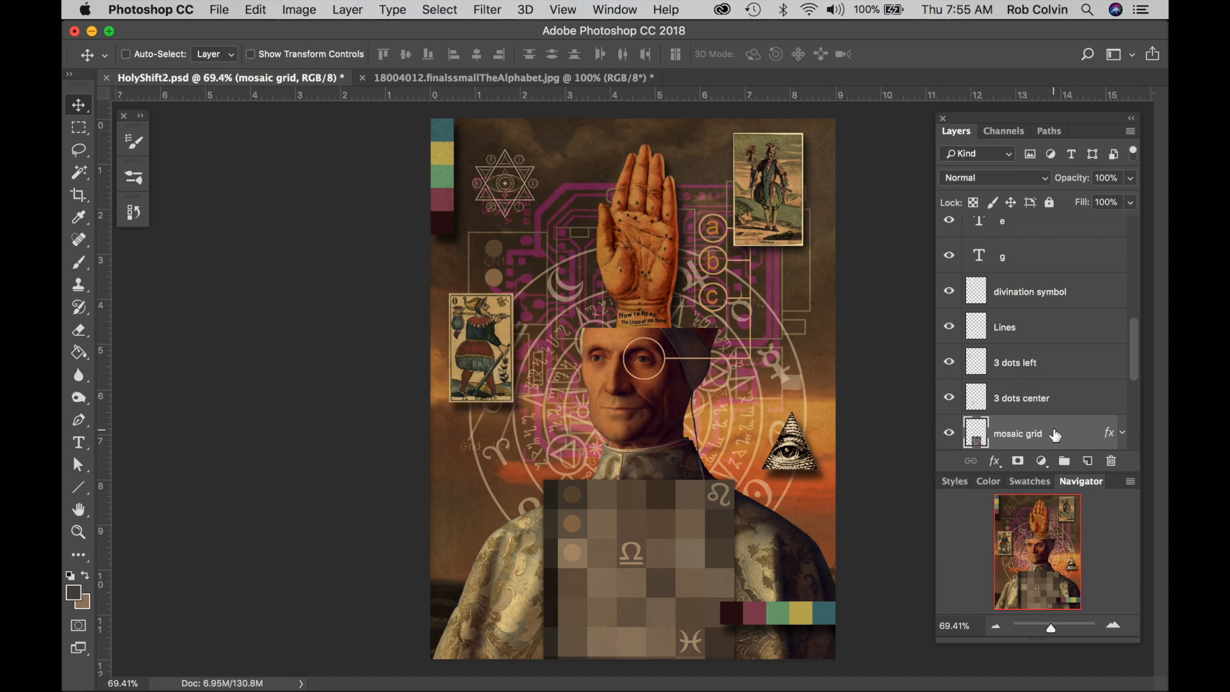
key("super+v")
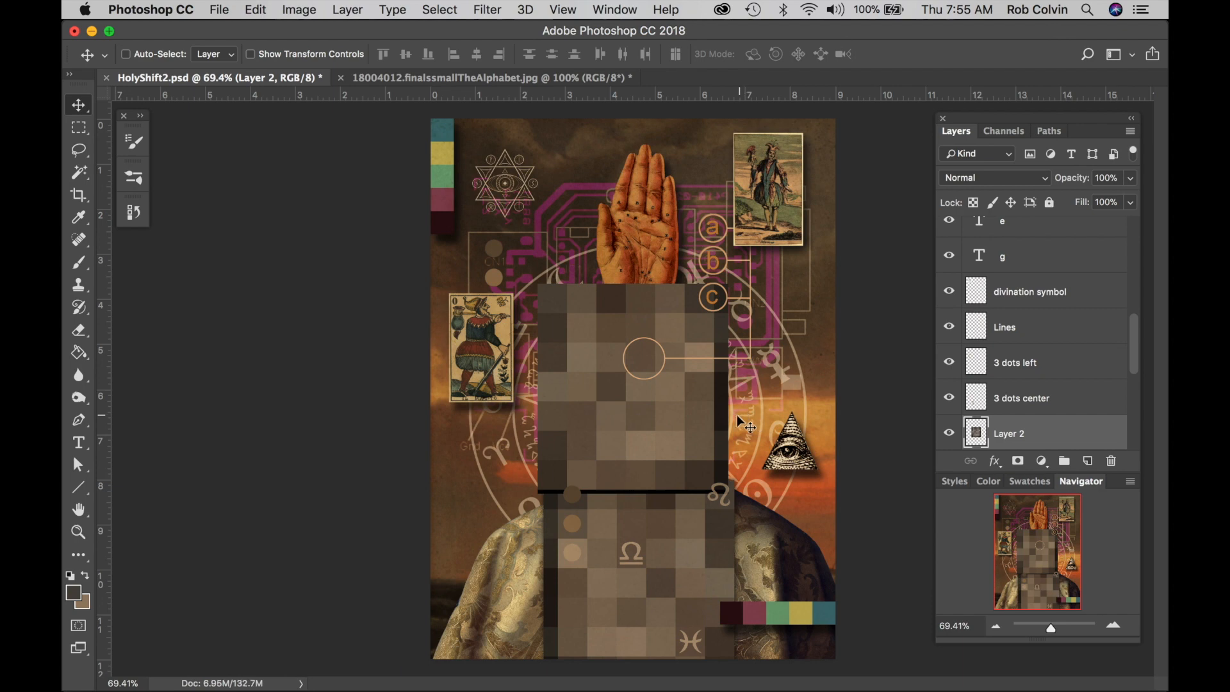
left_click_drag(685, 392, 689, 578)
mouse_move(675, 525)
left_mouse_down()
mouse_move(681, 549)
mouse_move(681, 534)
left_mouse_up()
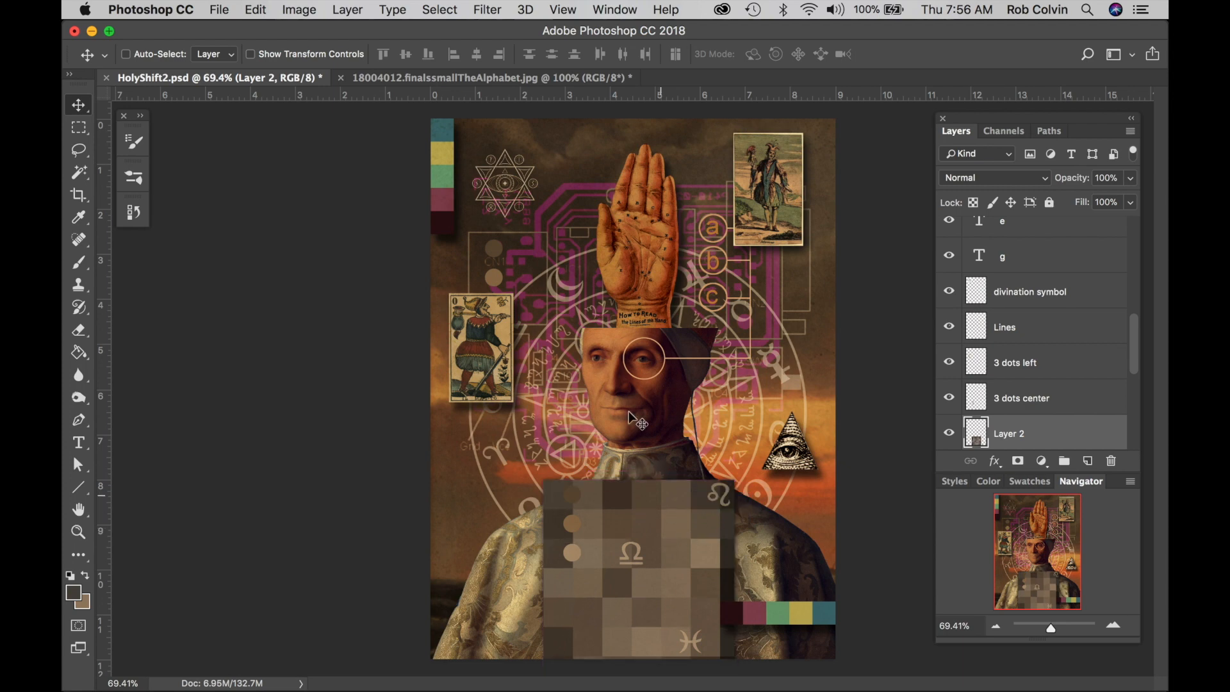
Flip the pasted mosaic layer horizontally so it matches the orientation of the existing grid
left_click(254, 11)
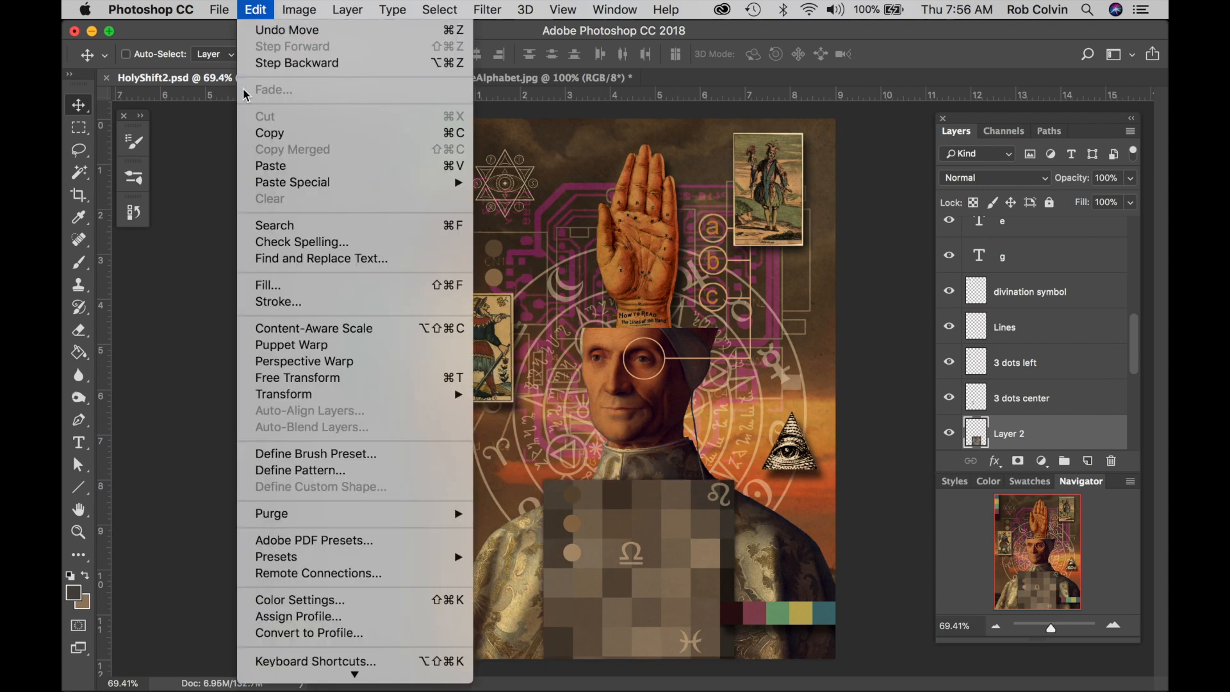
mouse_move(368, 396)
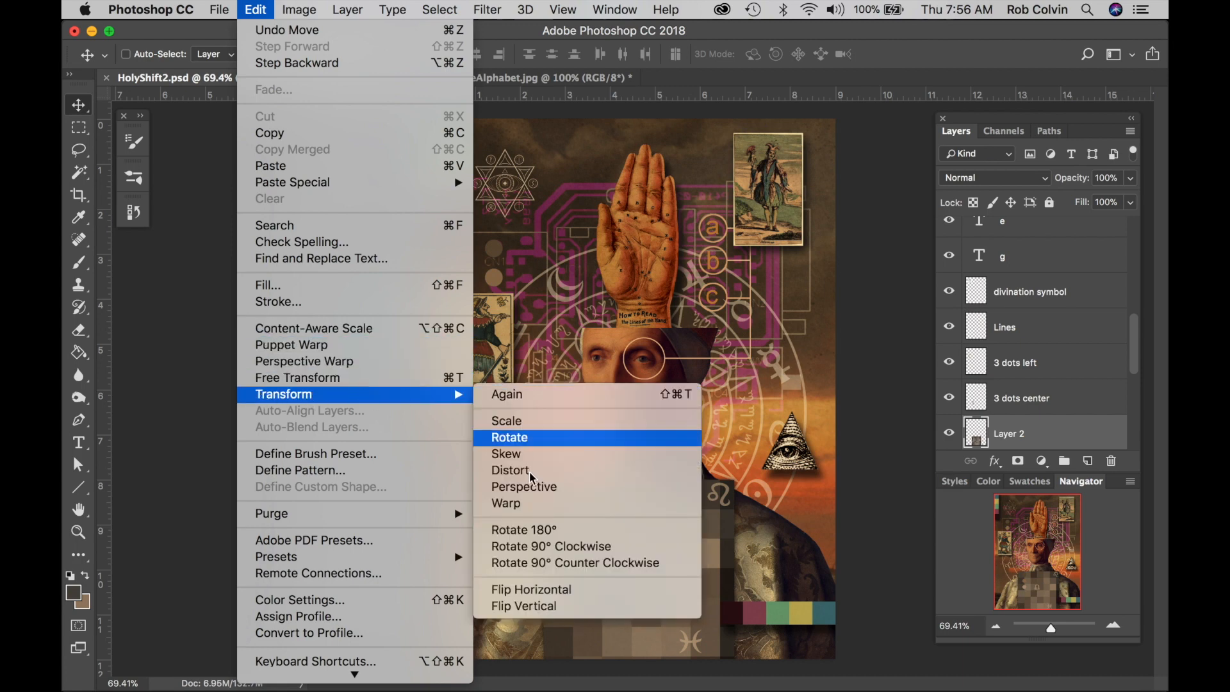
left_click(542, 590)
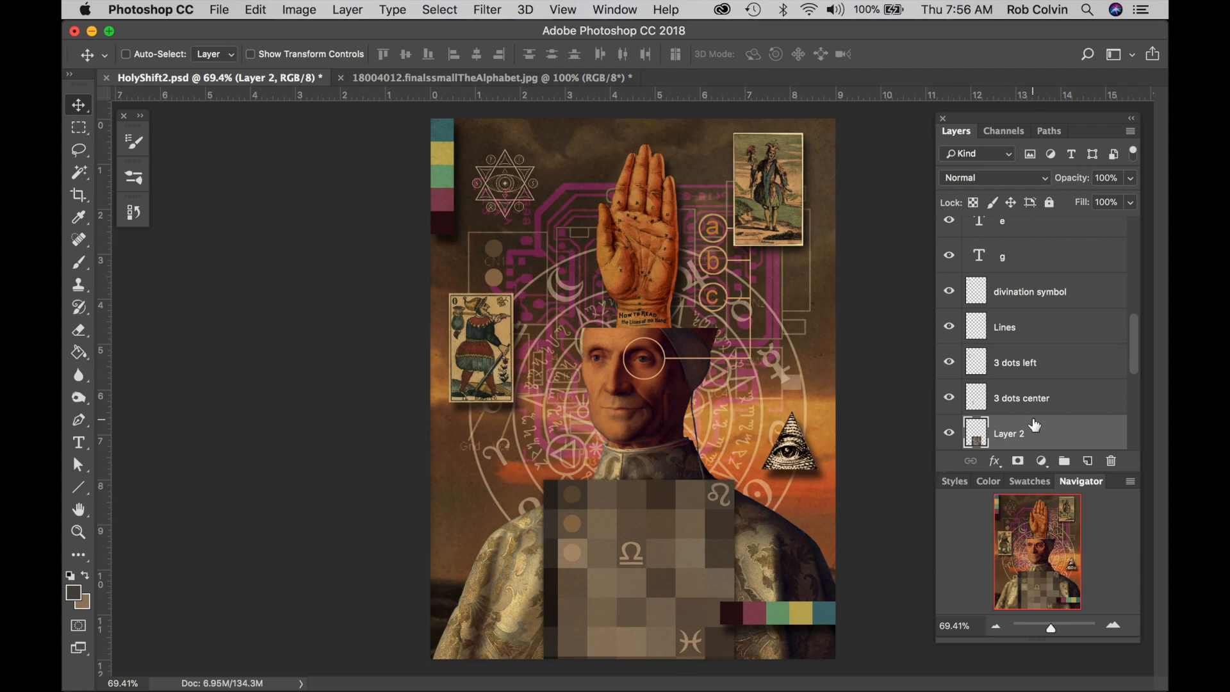
Hide the pasted mosaic, Layer 2, above the mosaic grid layer
scroll(1025, 434, "down", 2)
scroll(1025, 435, "down", 1)
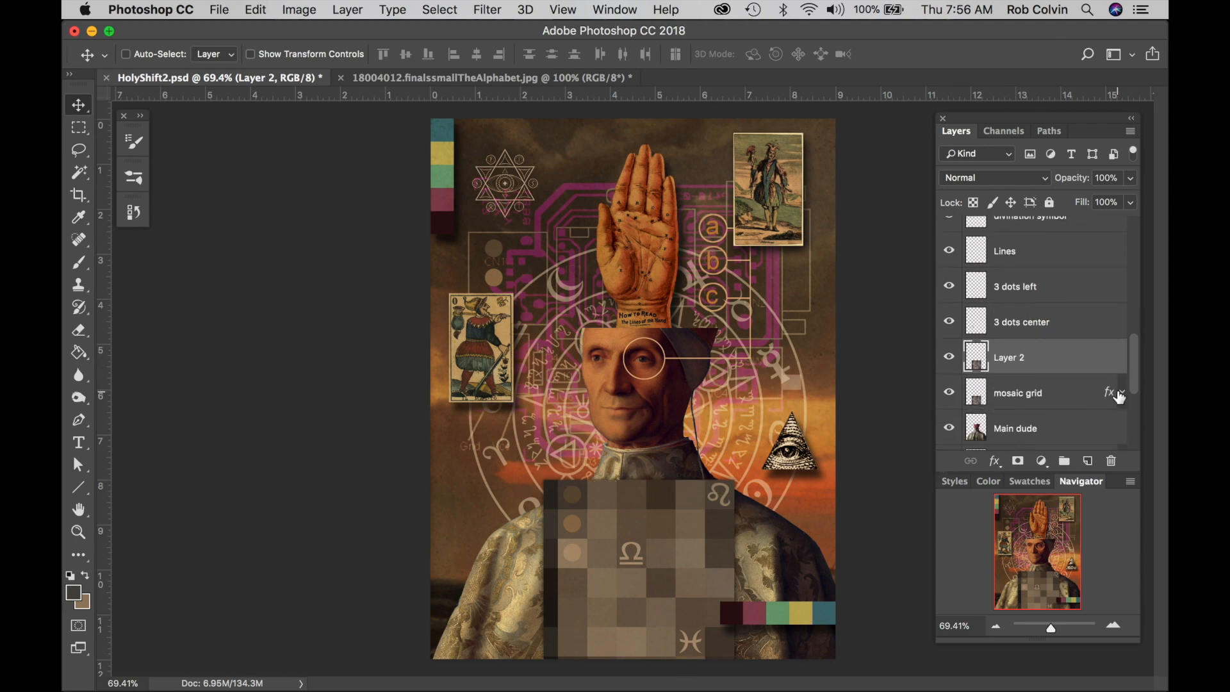
left_click(949, 360)
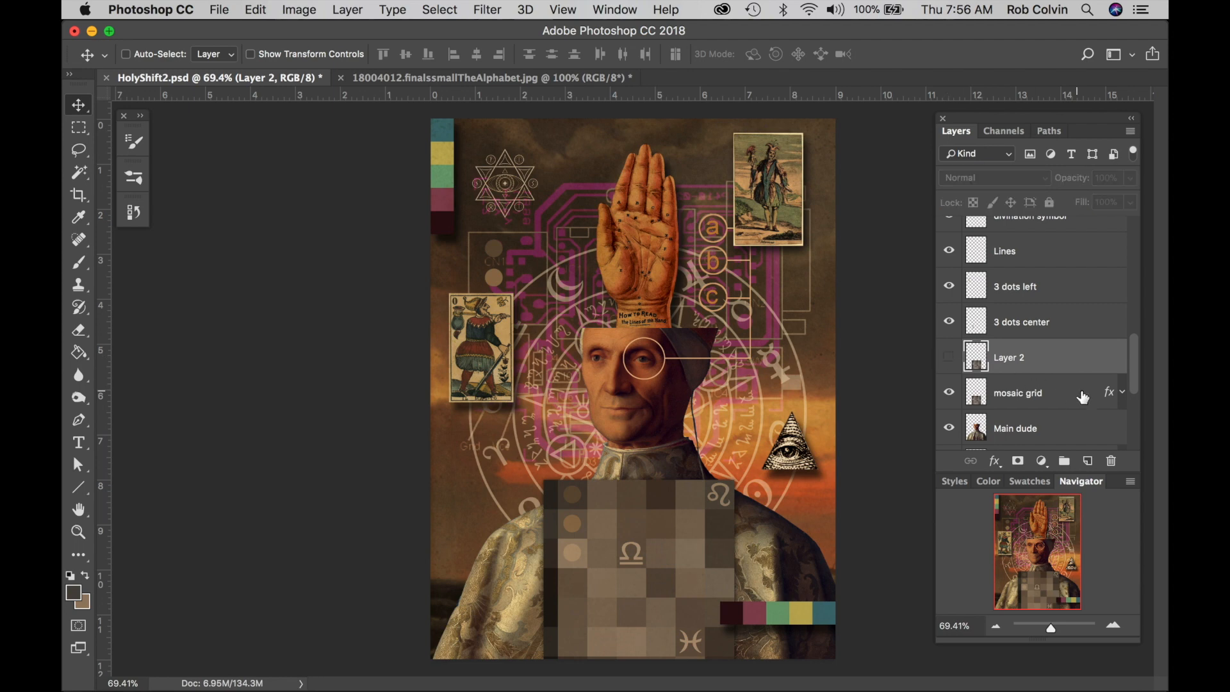
Expand the mosaic grid layer's effects and toggle their visibility to compare the grid with and without its drop shadow
left_click(1055, 386)
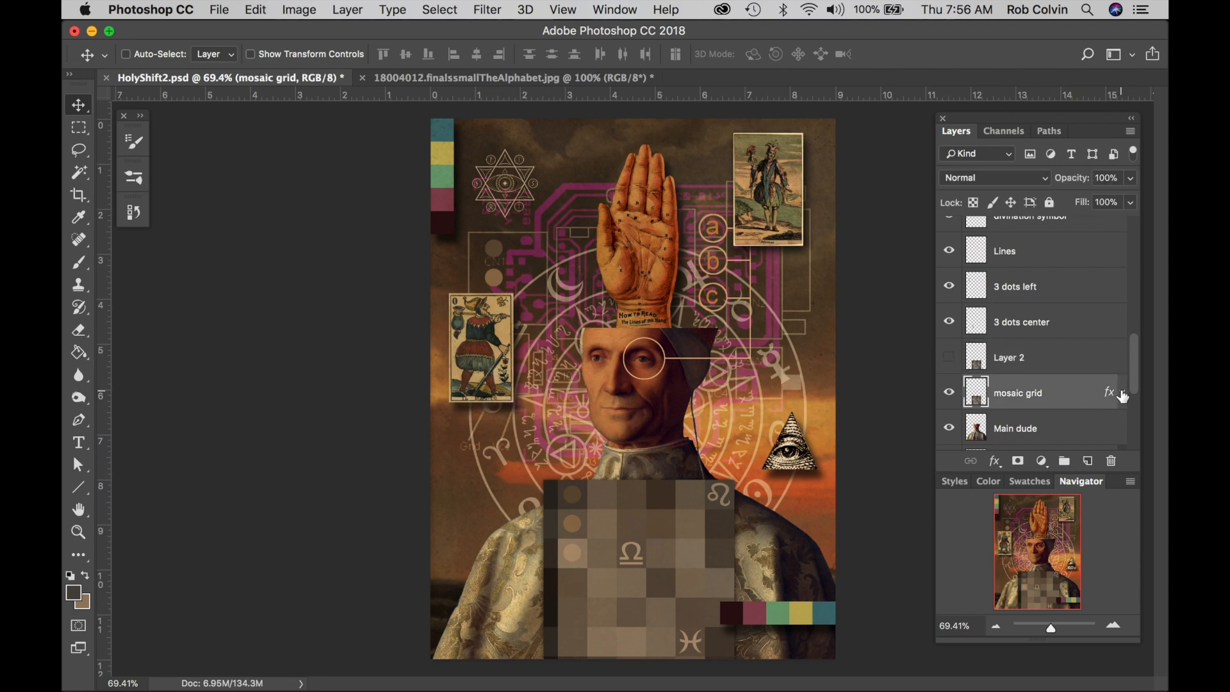
left_click(1122, 392)
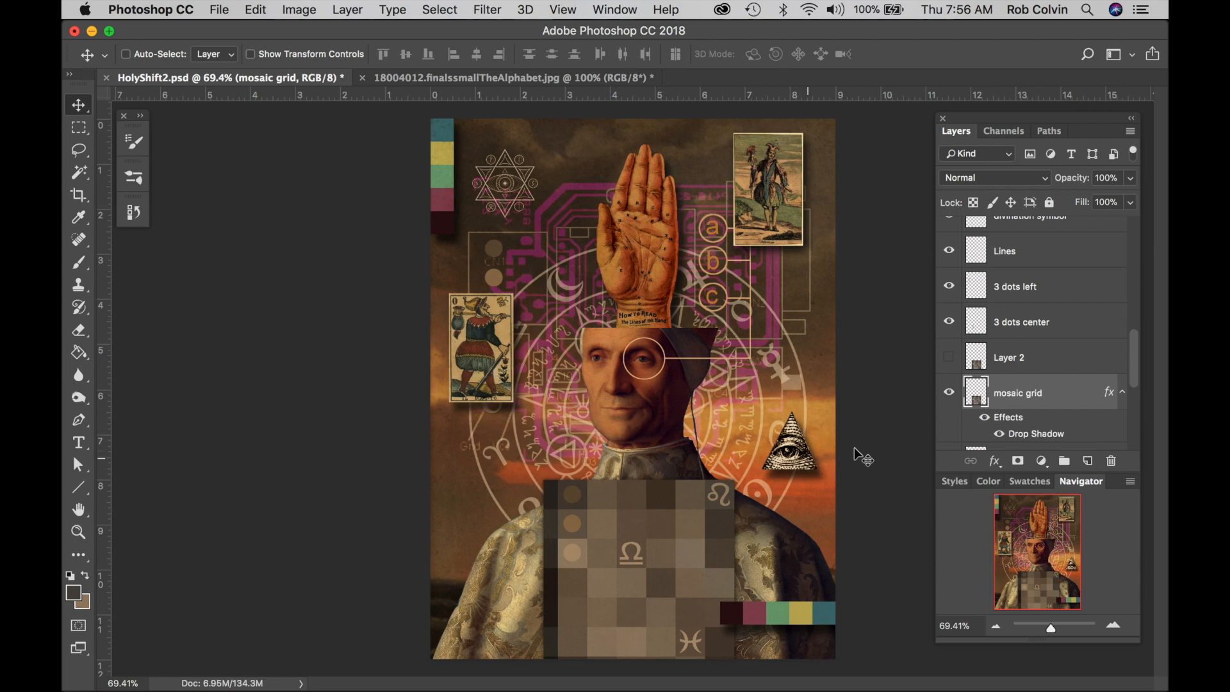
left_click(985, 420)
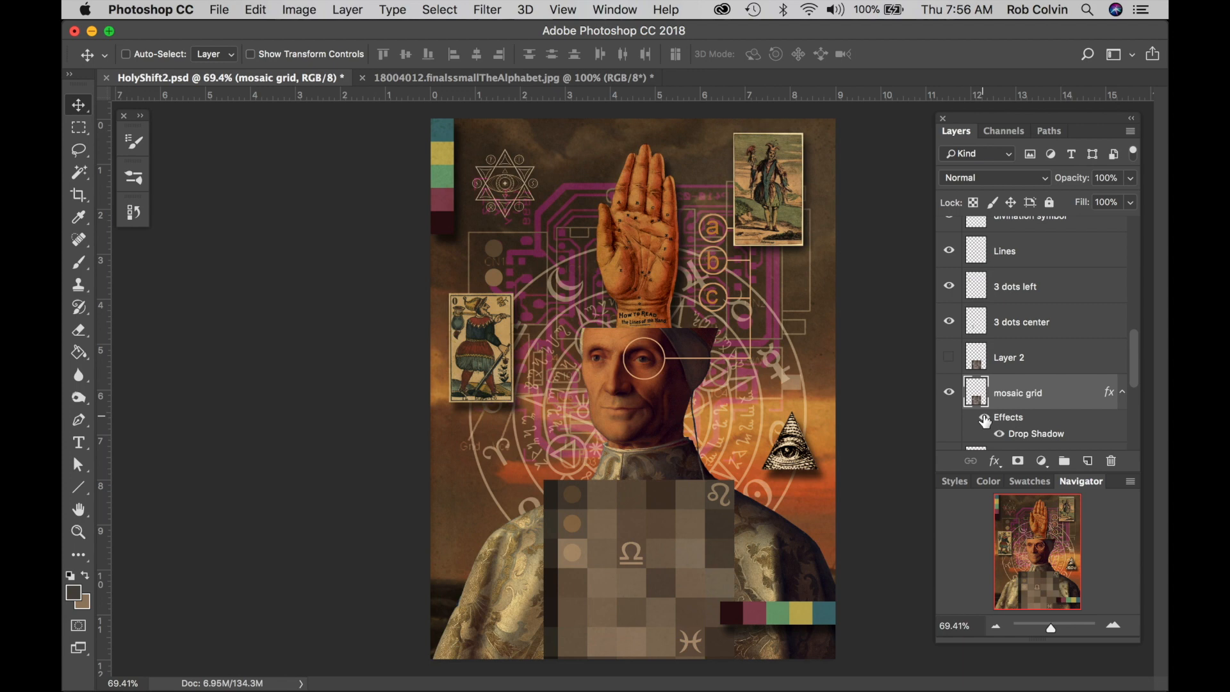
left_click(986, 419)
left_click(986, 420)
left_click(985, 417)
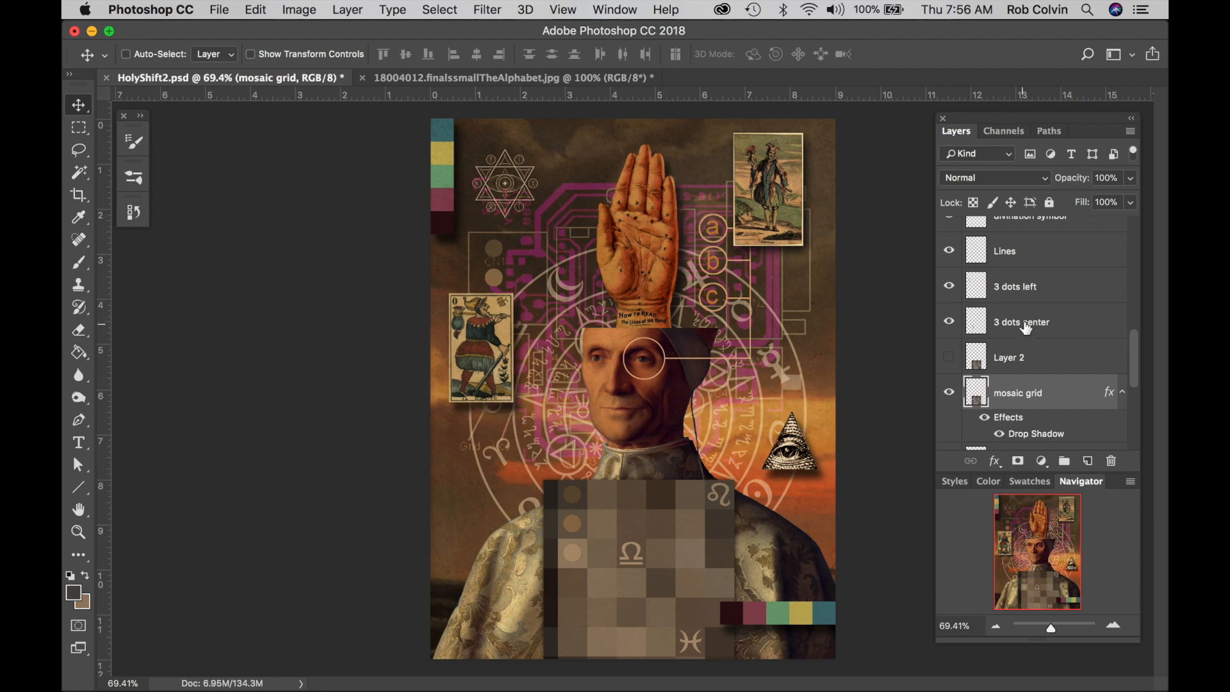
Expand the hand layer's effects and toggle their visibility to compare the hand with and without its drop shadow
scroll(1026, 328, "up", 3)
scroll(1026, 328, "up", 6)
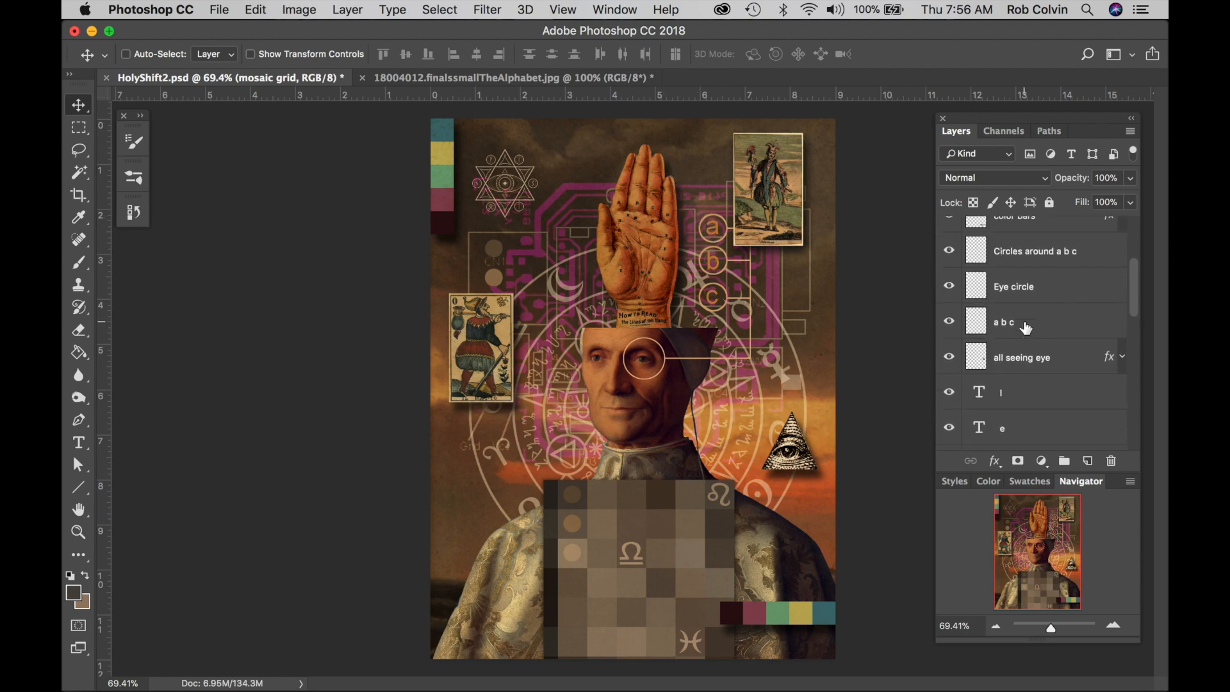
scroll(1026, 328, "up", 3)
scroll(1026, 328, "down", 6)
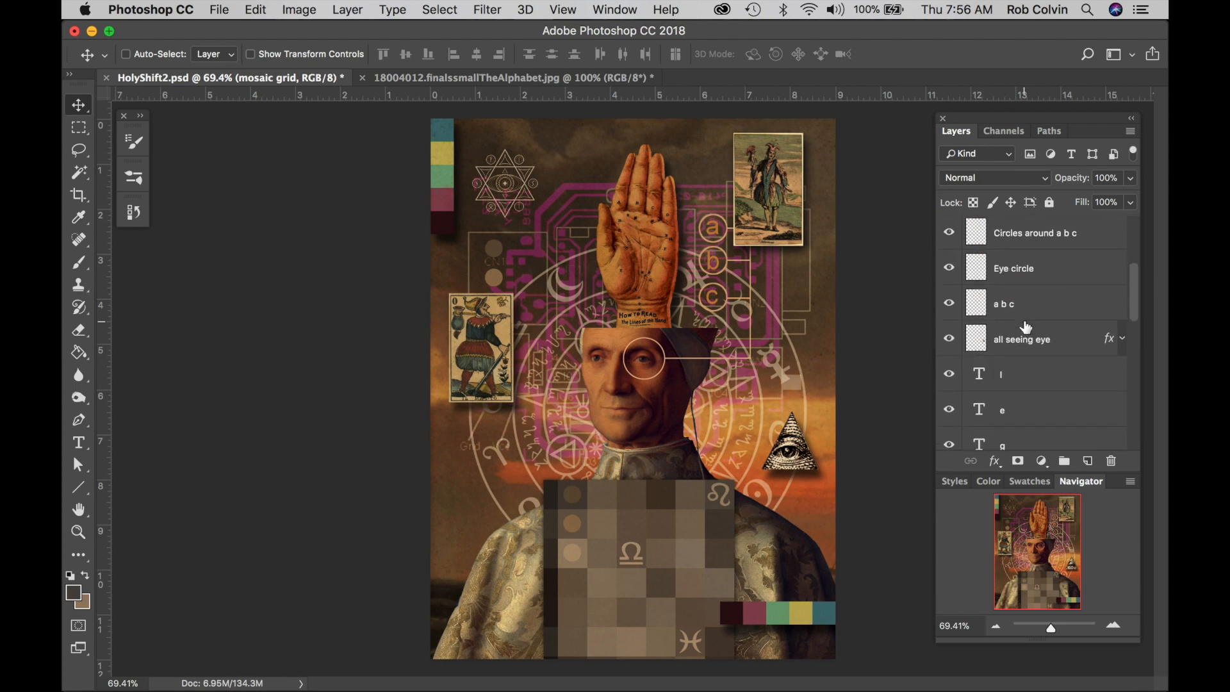
scroll(1026, 328, "down", 10)
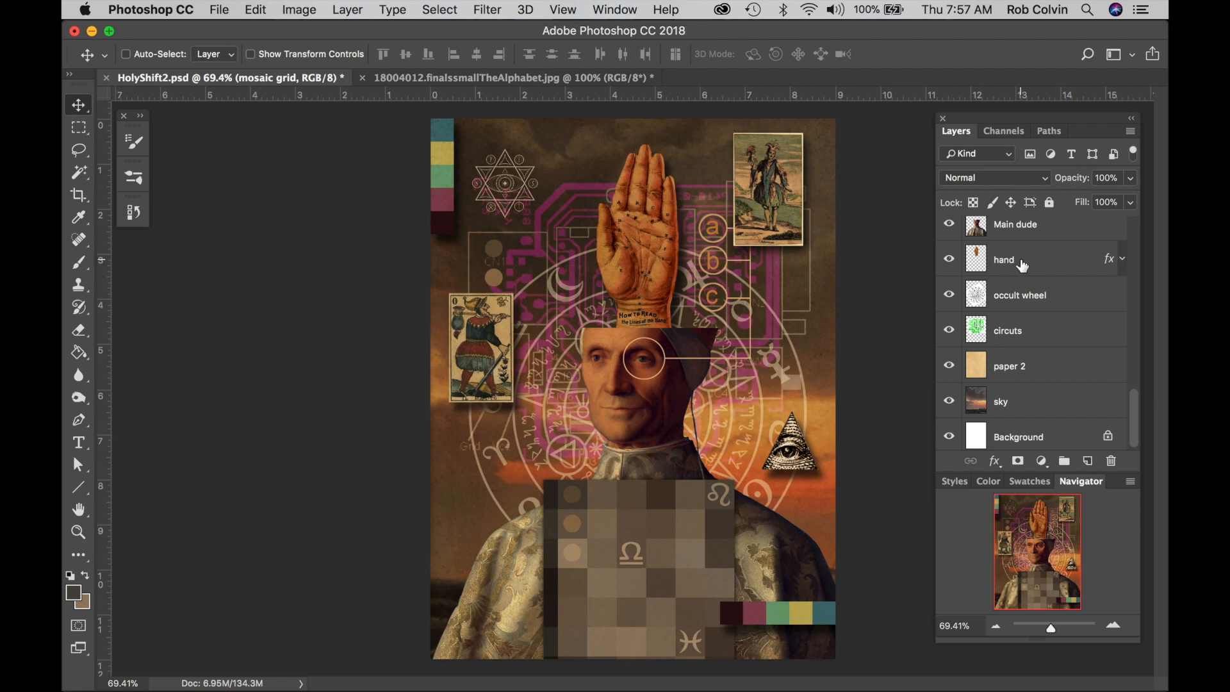
left_click(992, 265)
left_click(1123, 259)
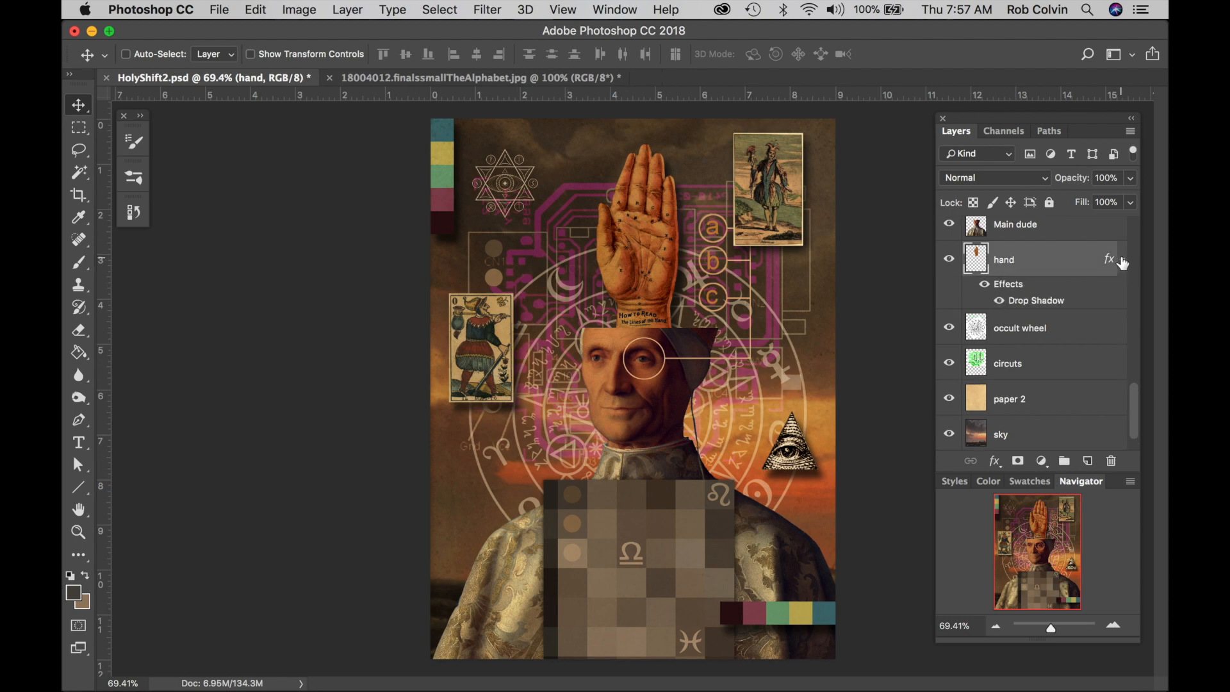
left_click(987, 289)
left_click(986, 285)
left_click(987, 289)
left_click(987, 289)
left_click(987, 287)
left_click(987, 287)
Expand the color bars layer's effects and toggle their visibility to compare the swatch strips with and without their drop shadow
scroll(1060, 315, "up", 10)
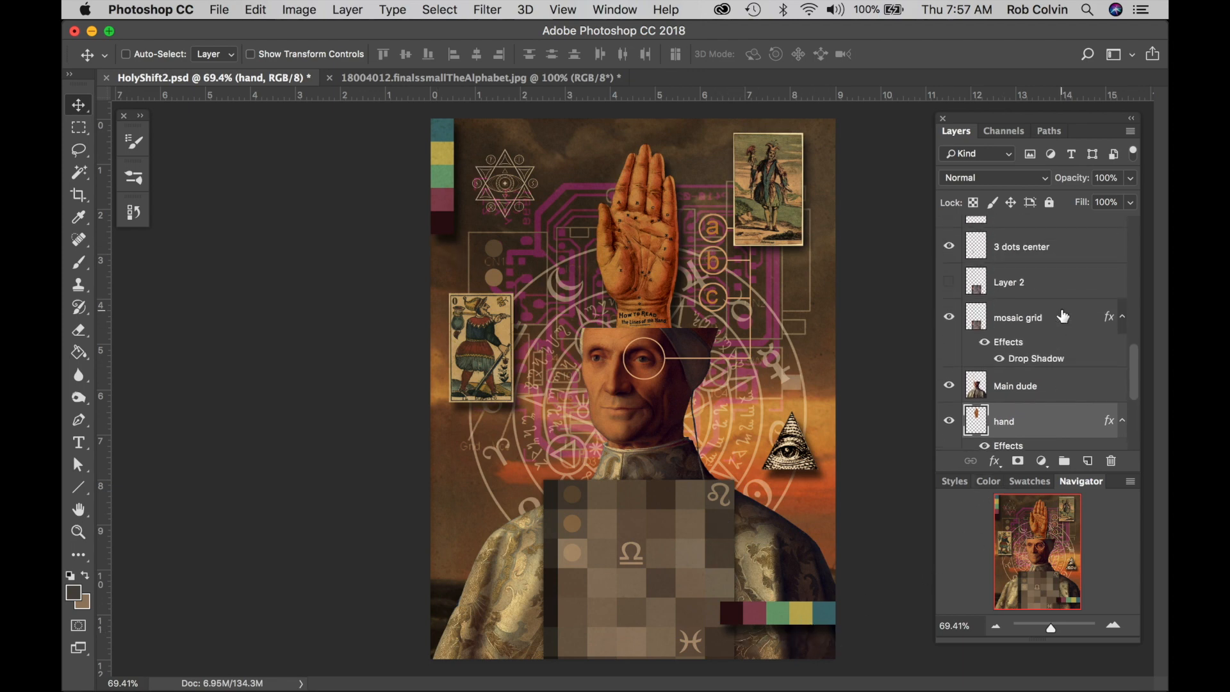
scroll(1063, 316, "up", 8)
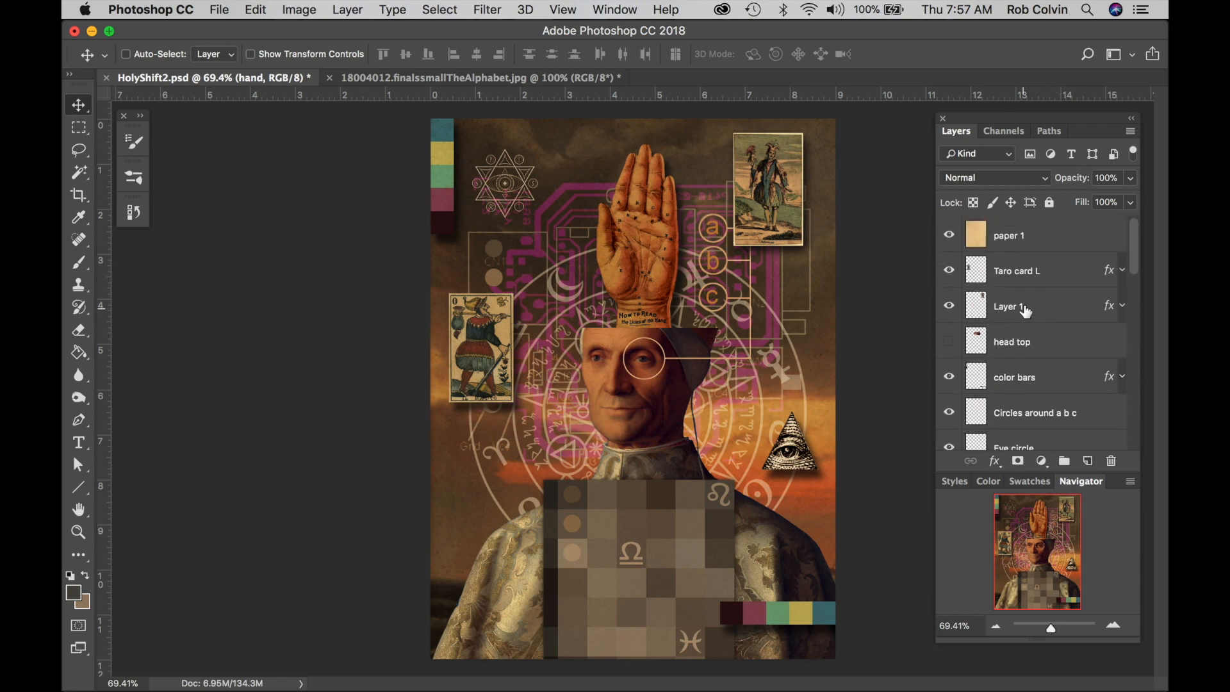
left_click(1020, 378)
left_click(1122, 380)
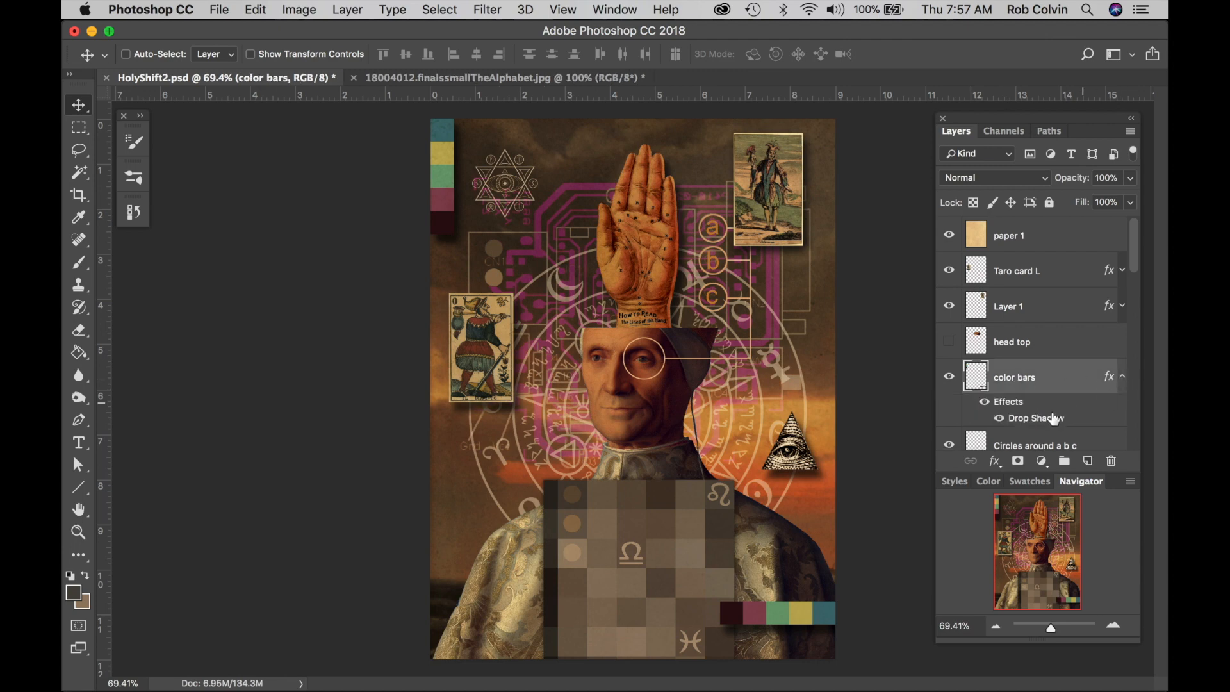
scroll(1024, 424, "down", 2)
left_click(984, 349)
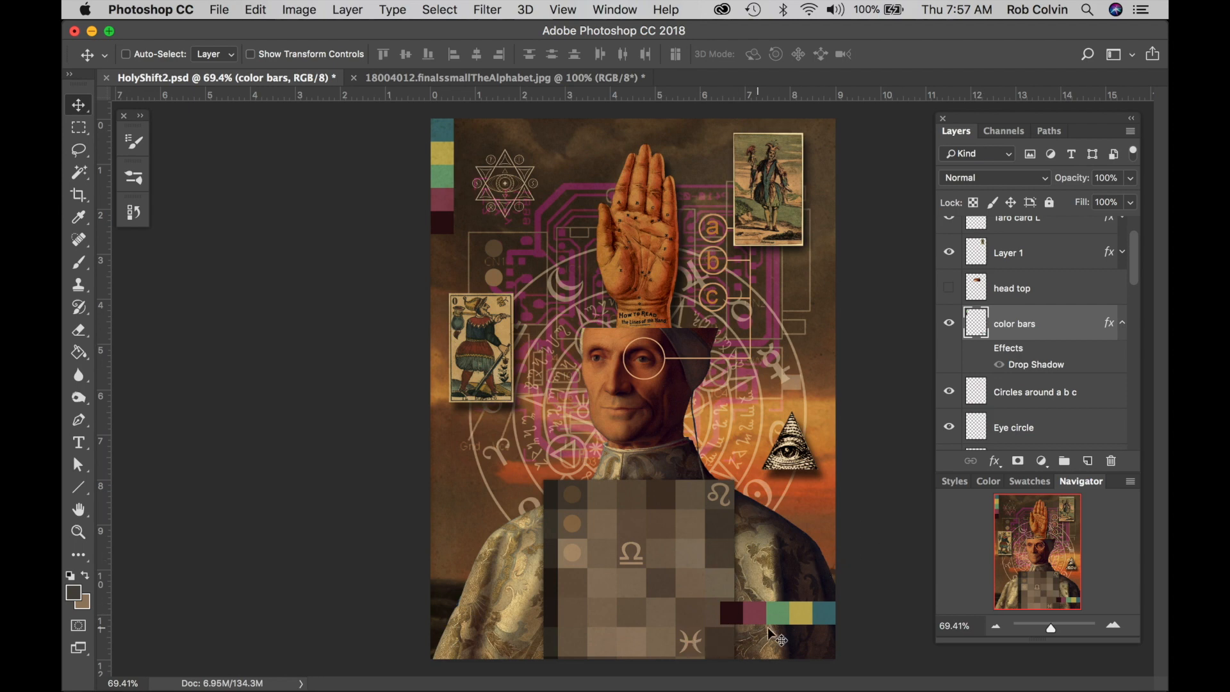
left_click(985, 349)
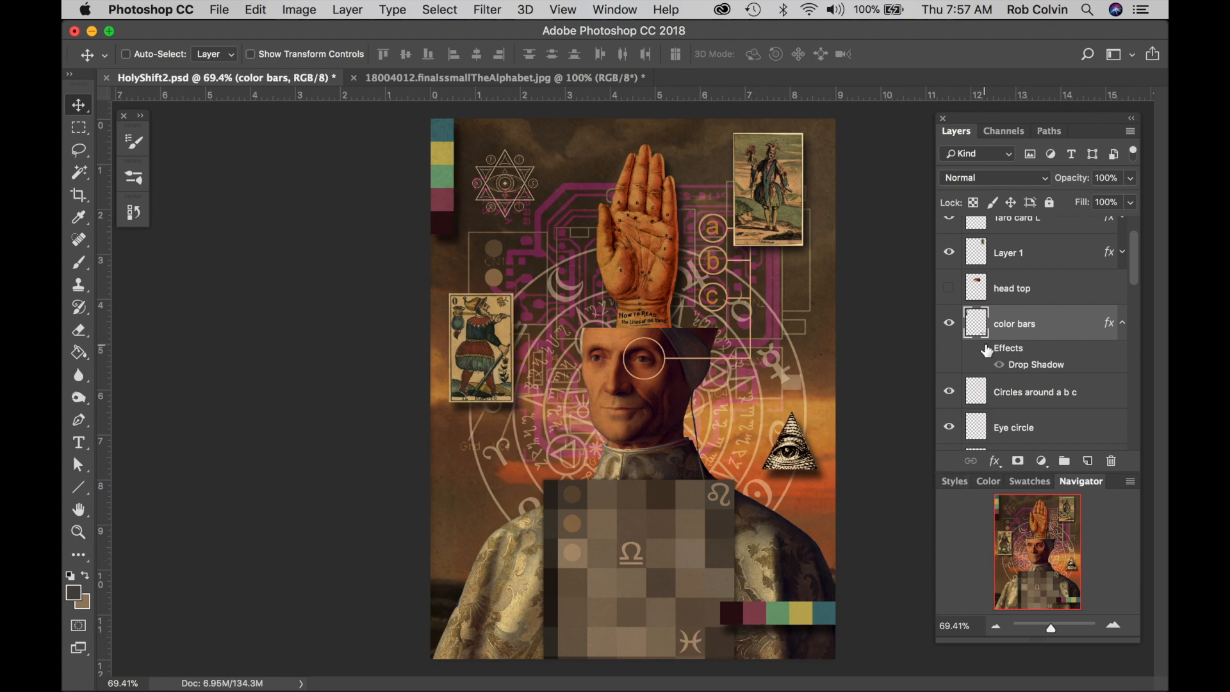
left_click(986, 349)
left_click(987, 349)
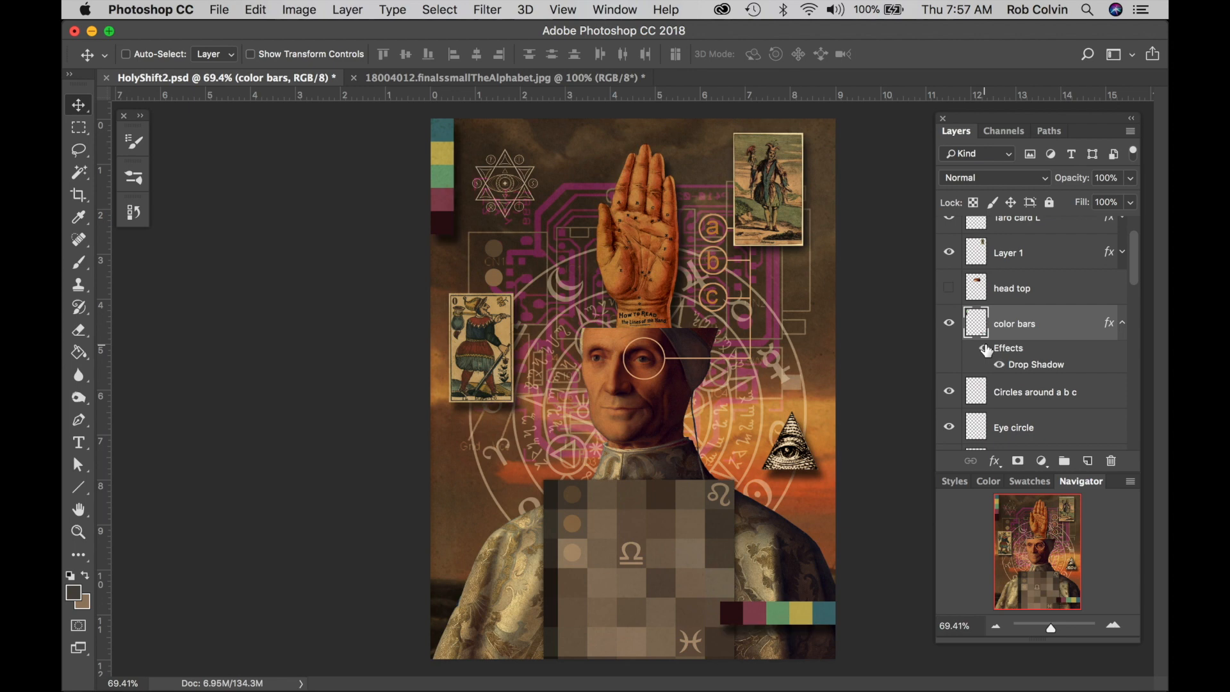